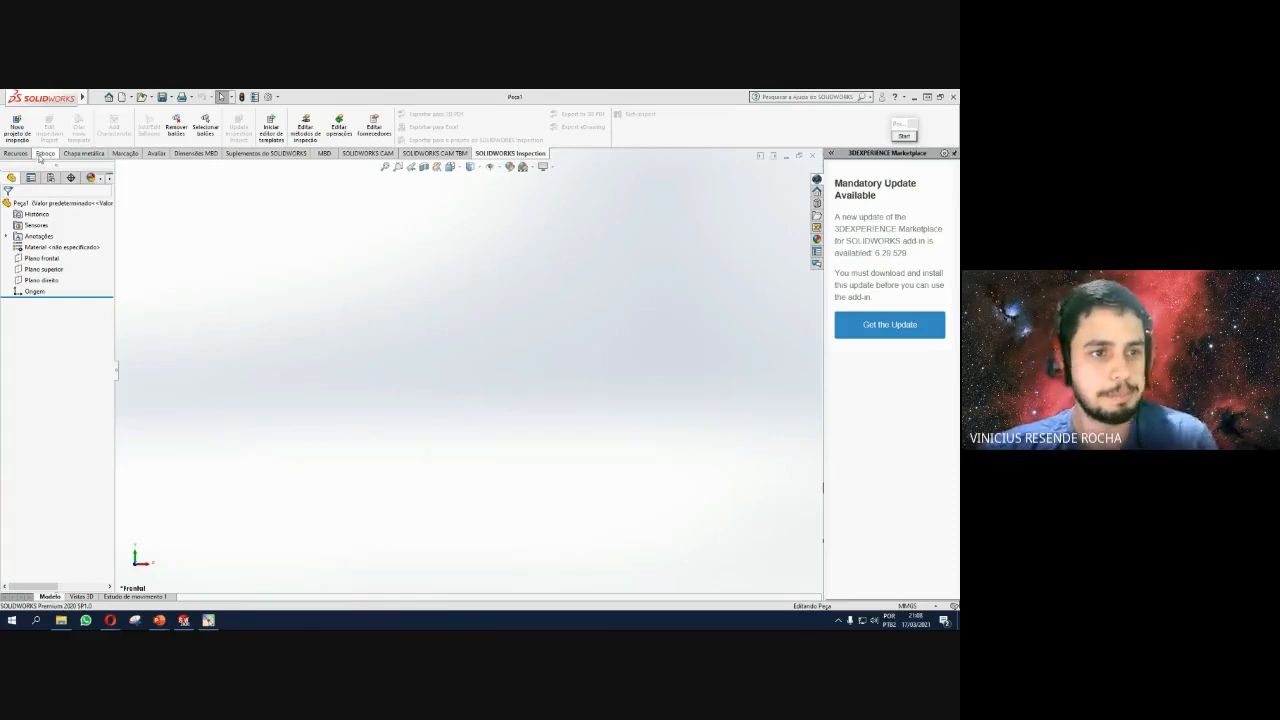
Open a new sketch (Esboço1) on Plano frontal from the Esboço tab.
click(44, 154)
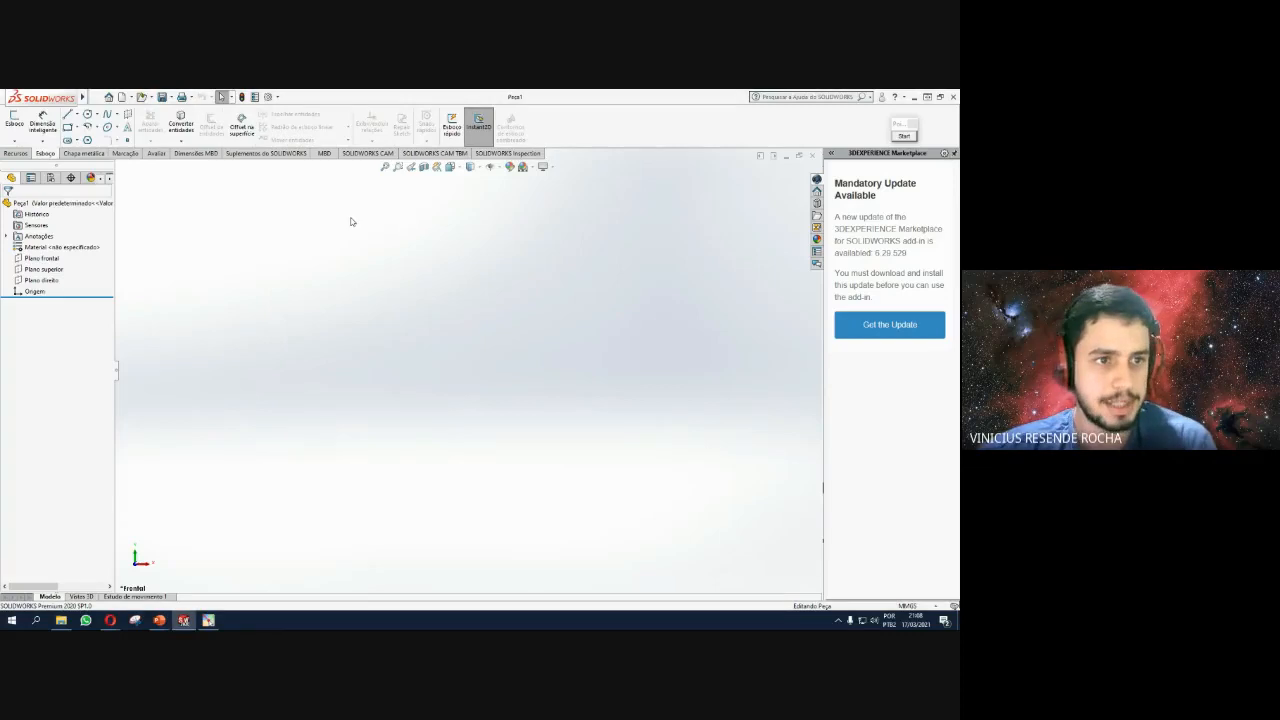
click(43, 259)
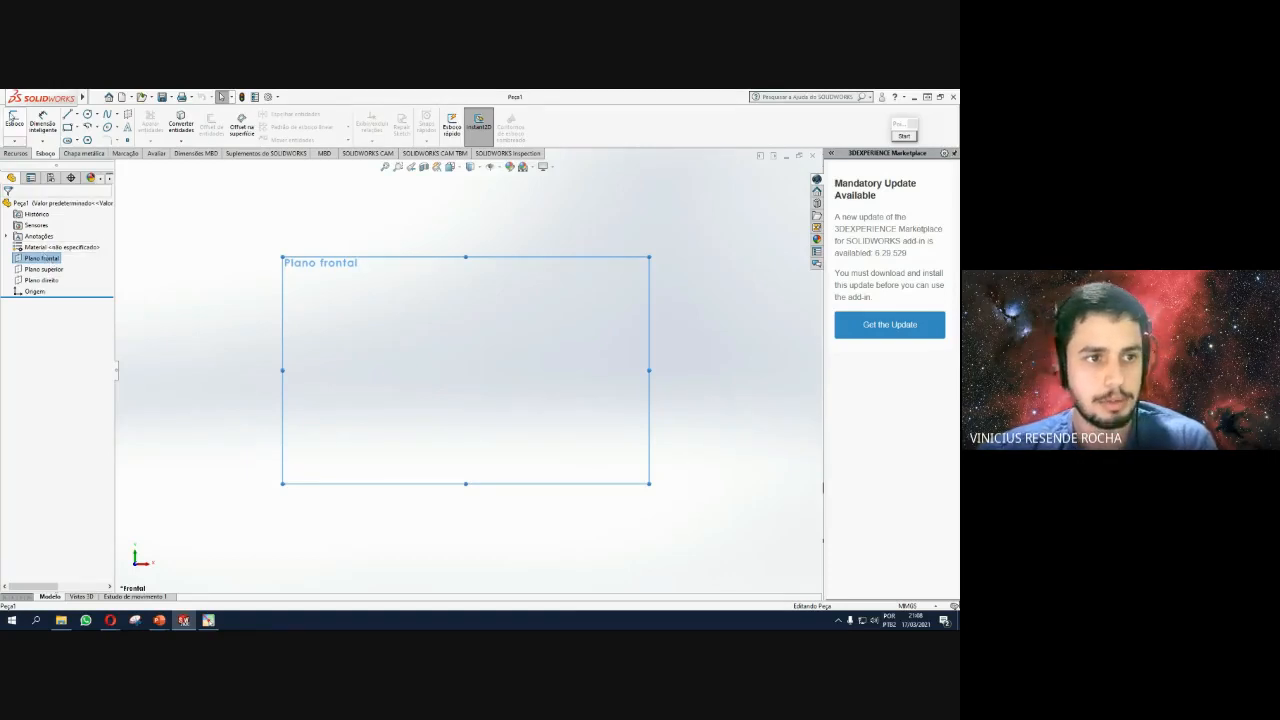
click(14, 121)
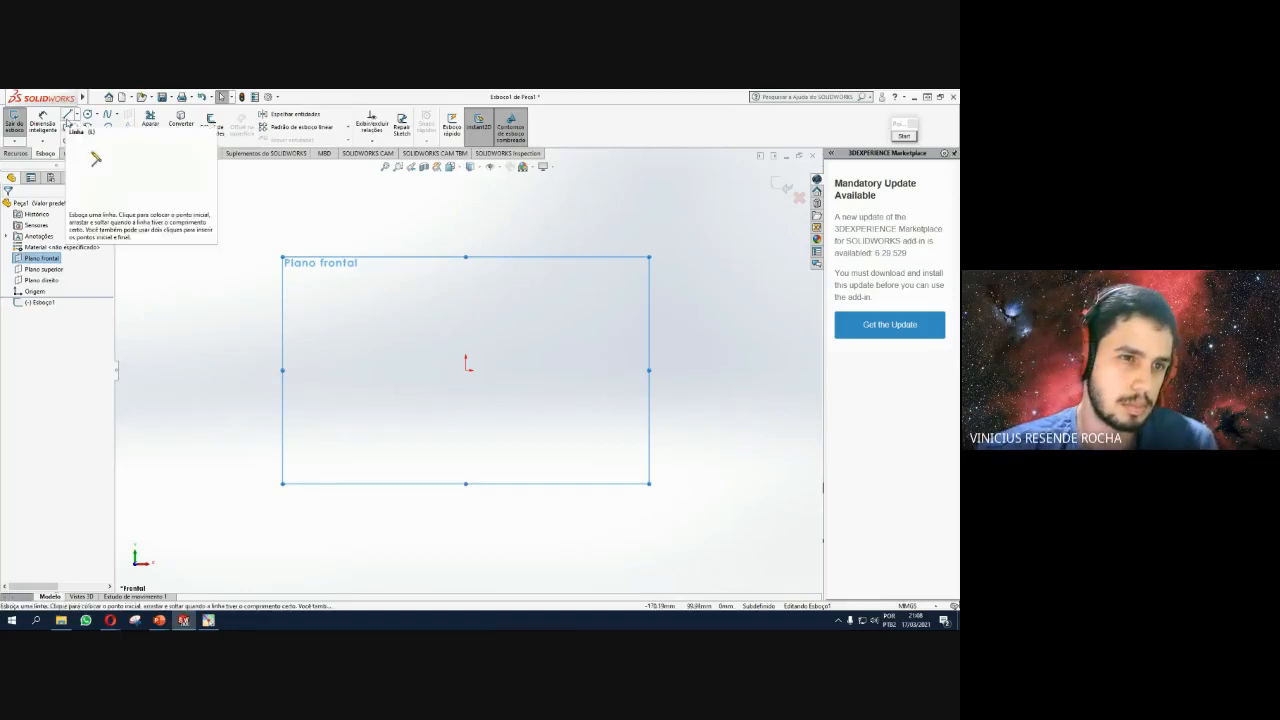
Draw two origin-centred circles with radii 50 and 12.7.
click(88, 114)
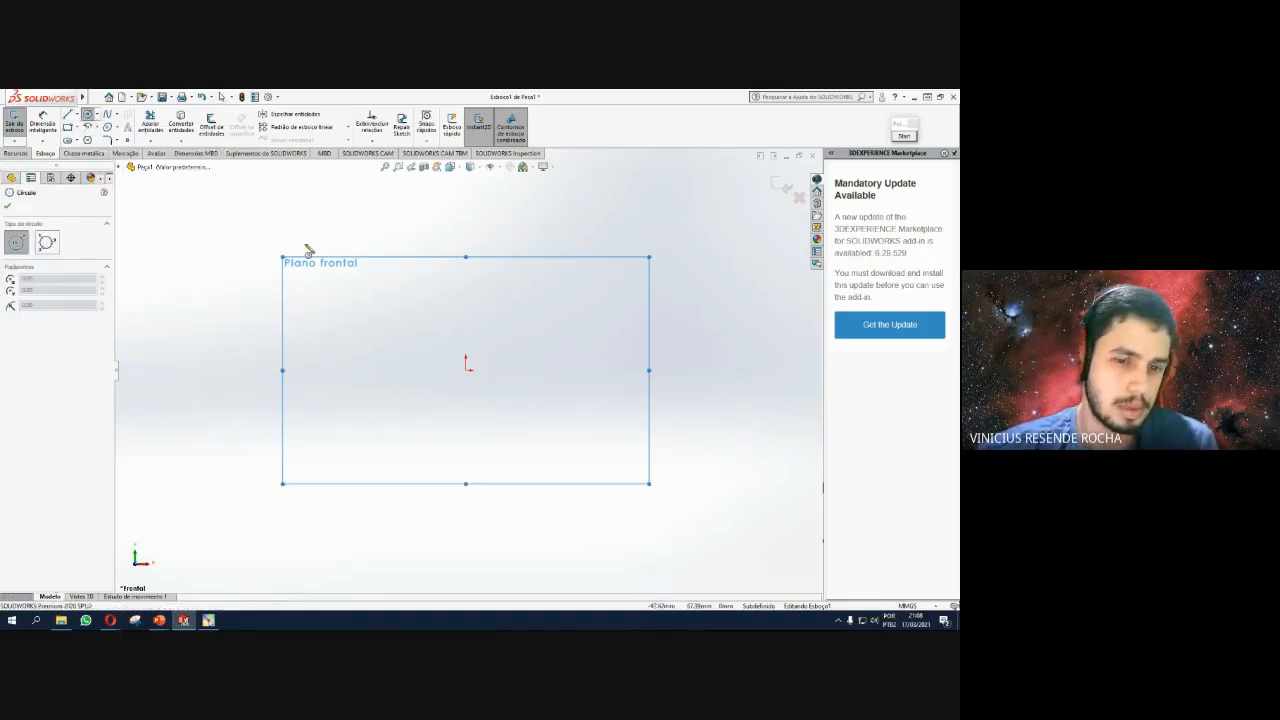
click(466, 366)
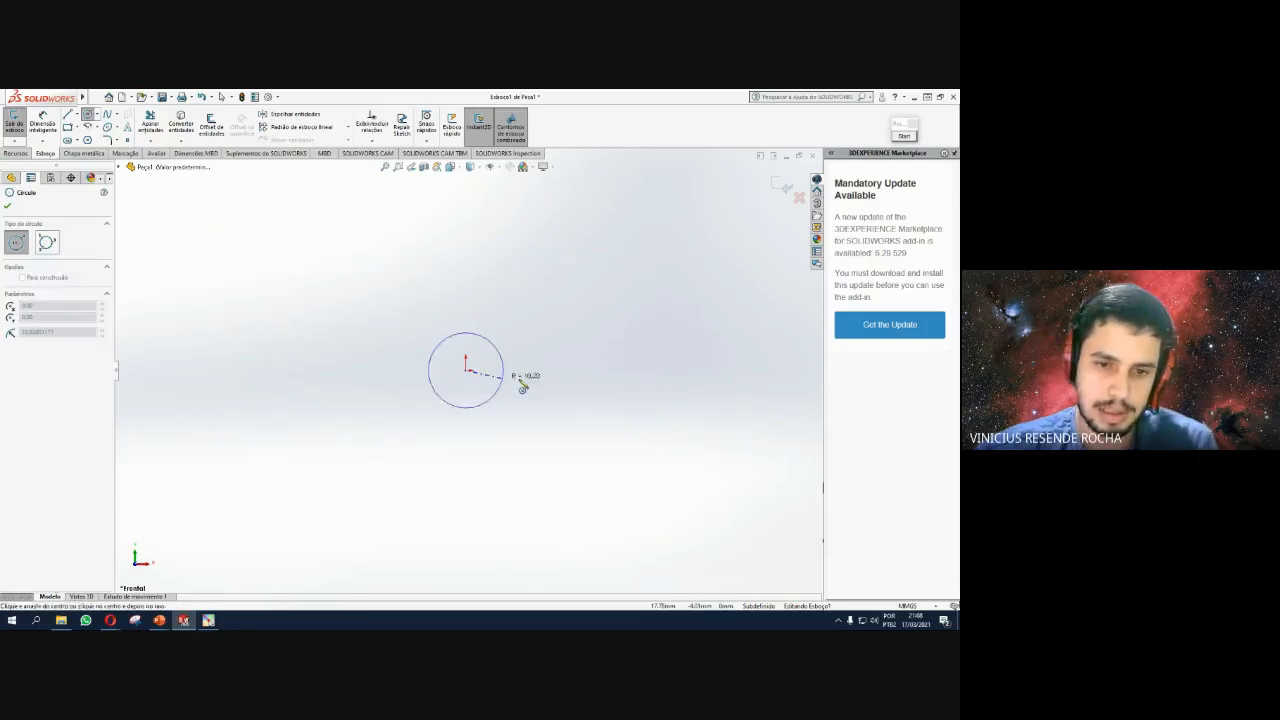
click(560, 333)
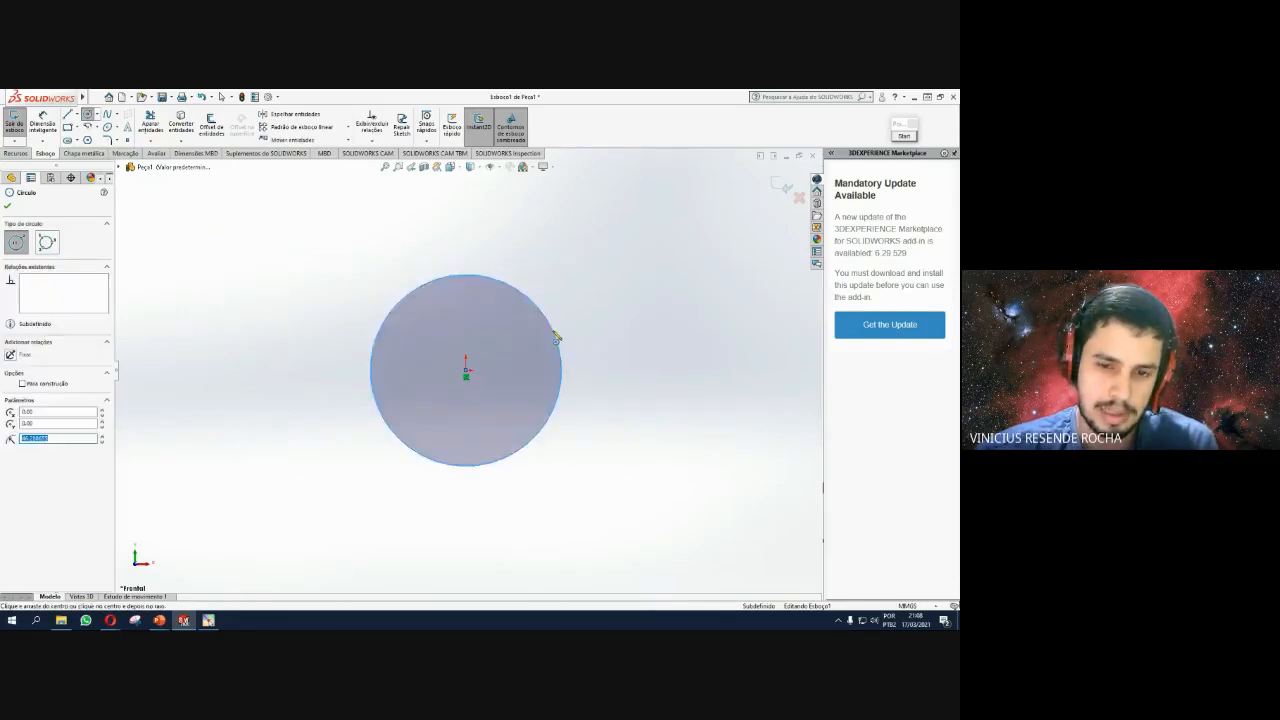
text(5)
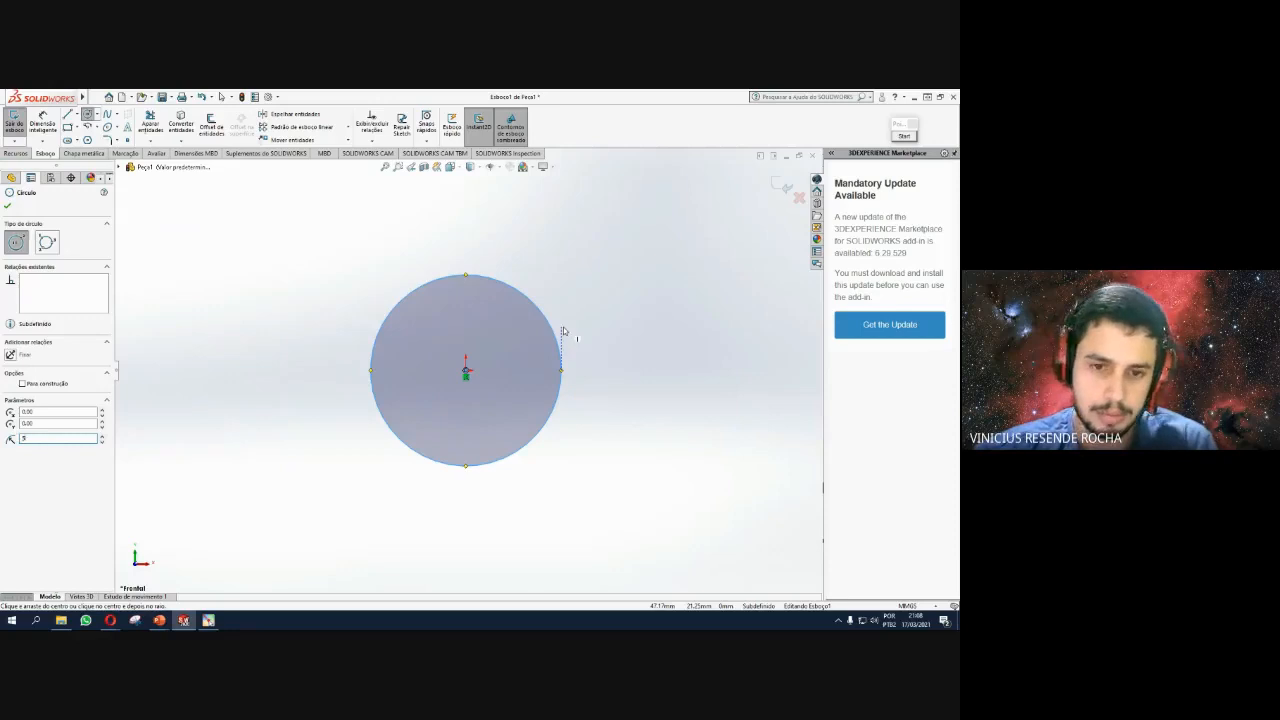
text(0)
key(Return)
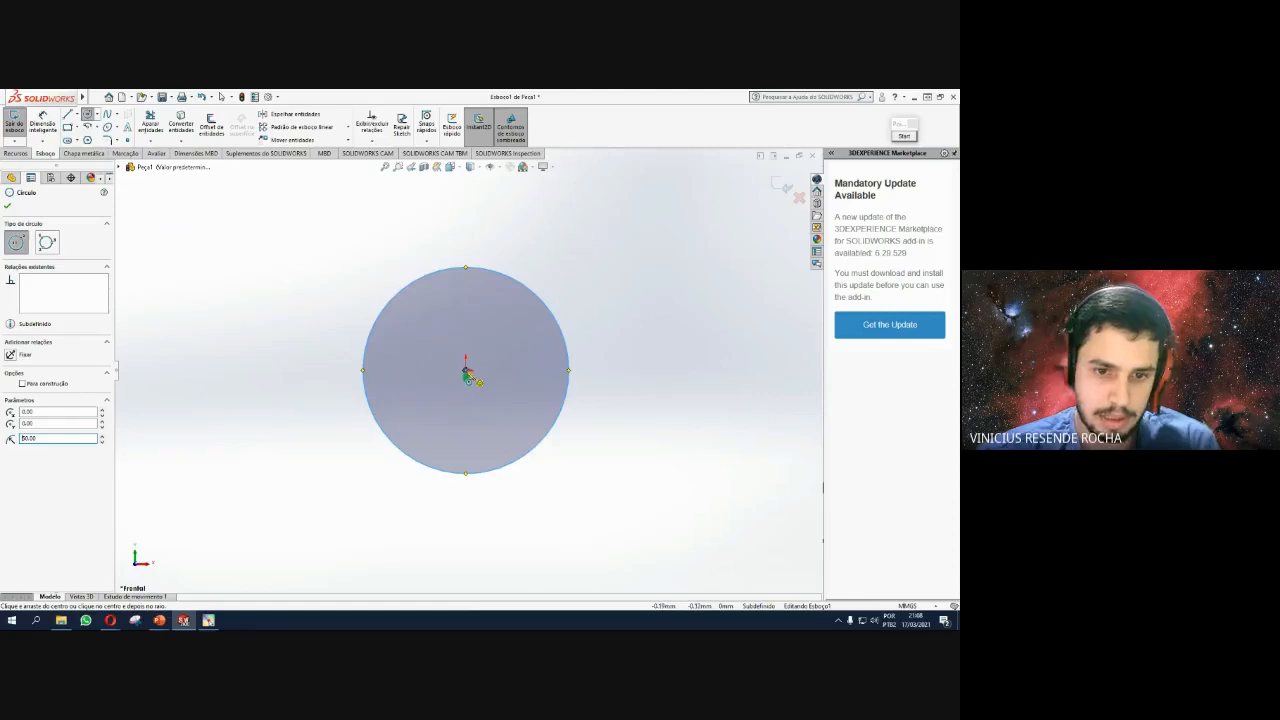
click(466, 372)
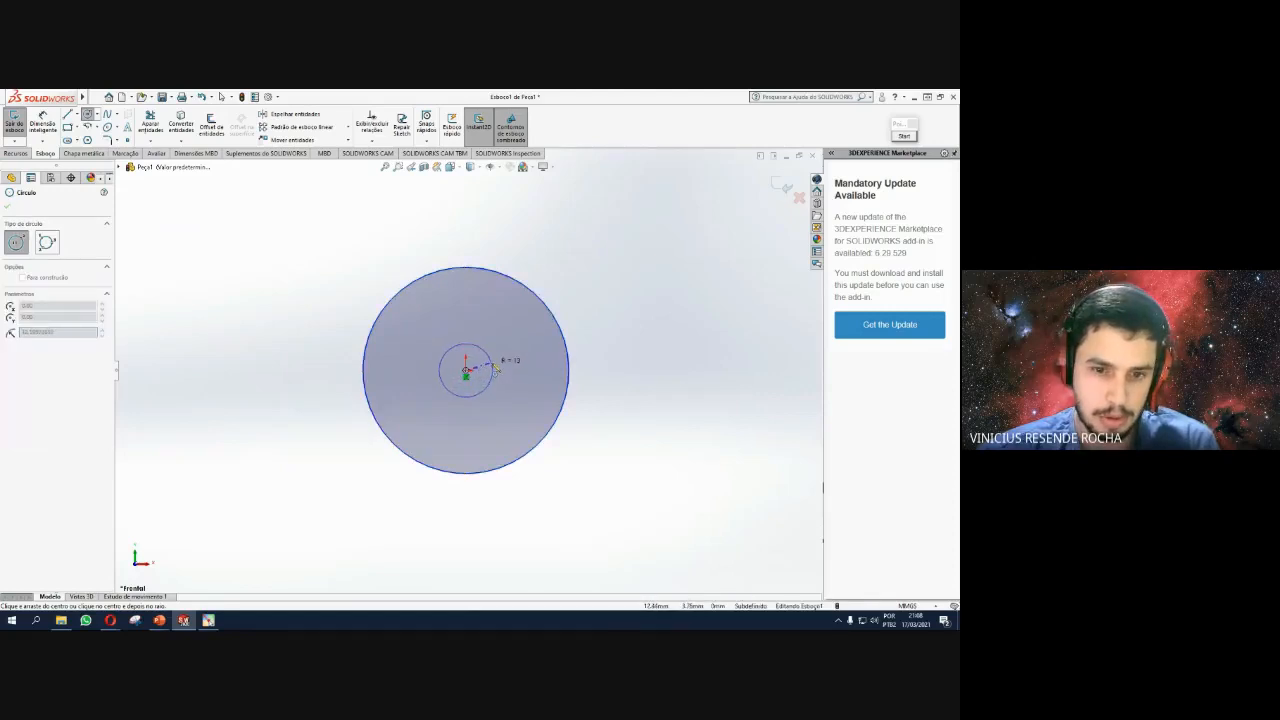
click(494, 369)
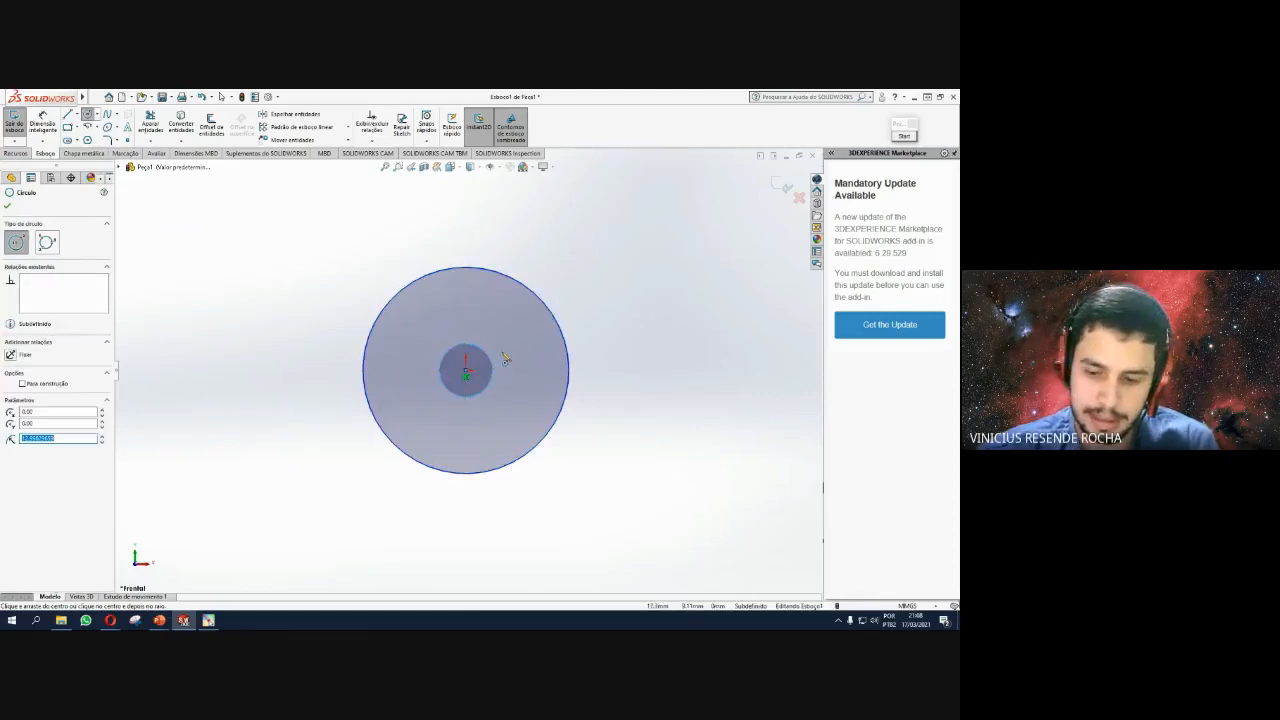
text(5)
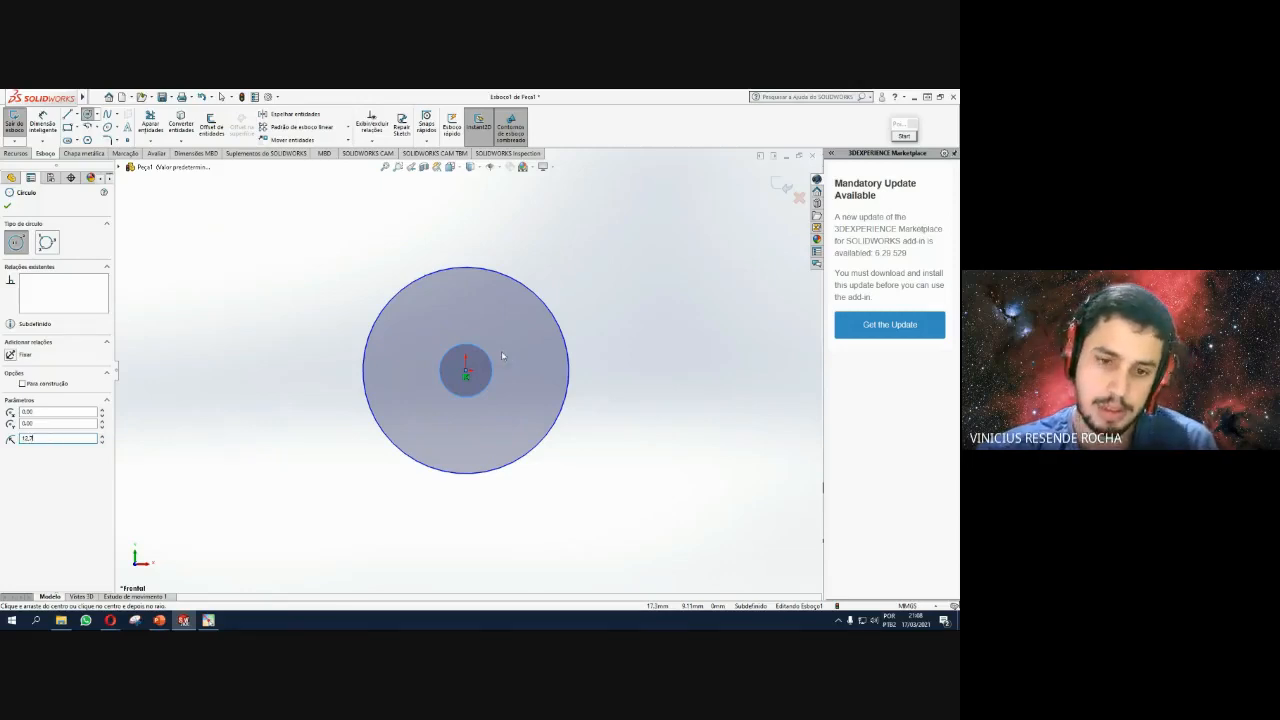
key(Return)
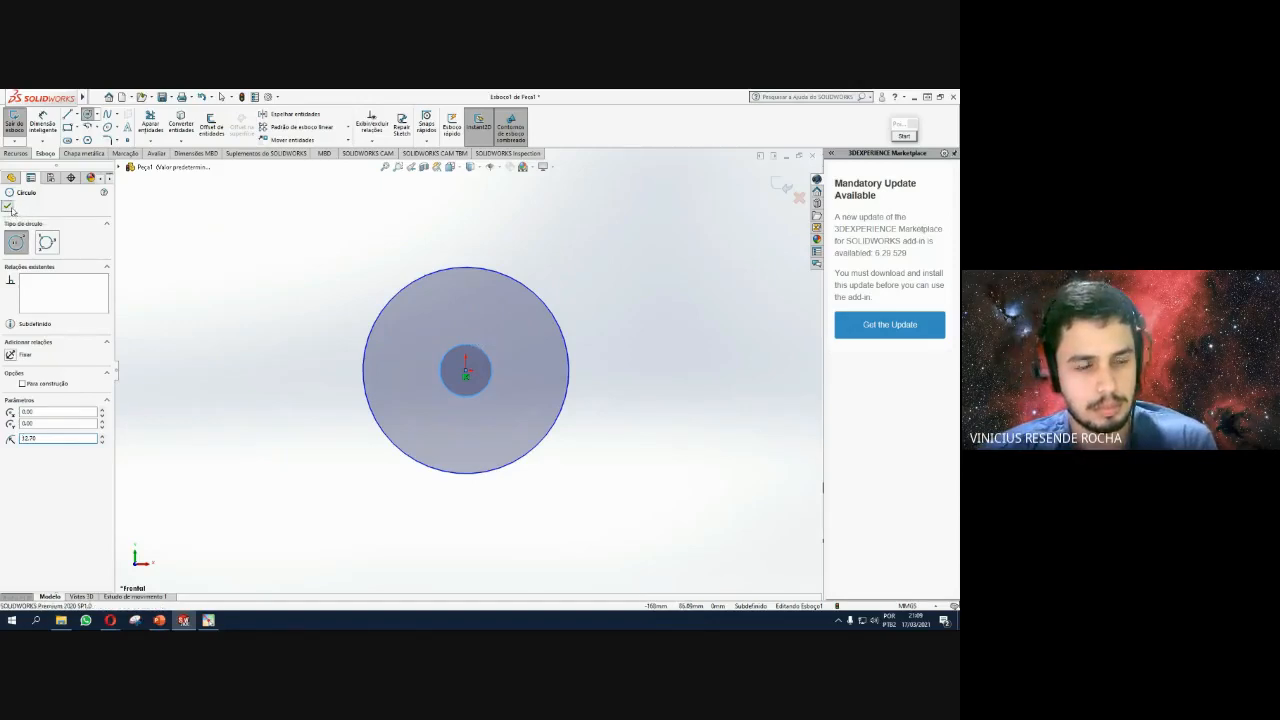
click(8, 206)
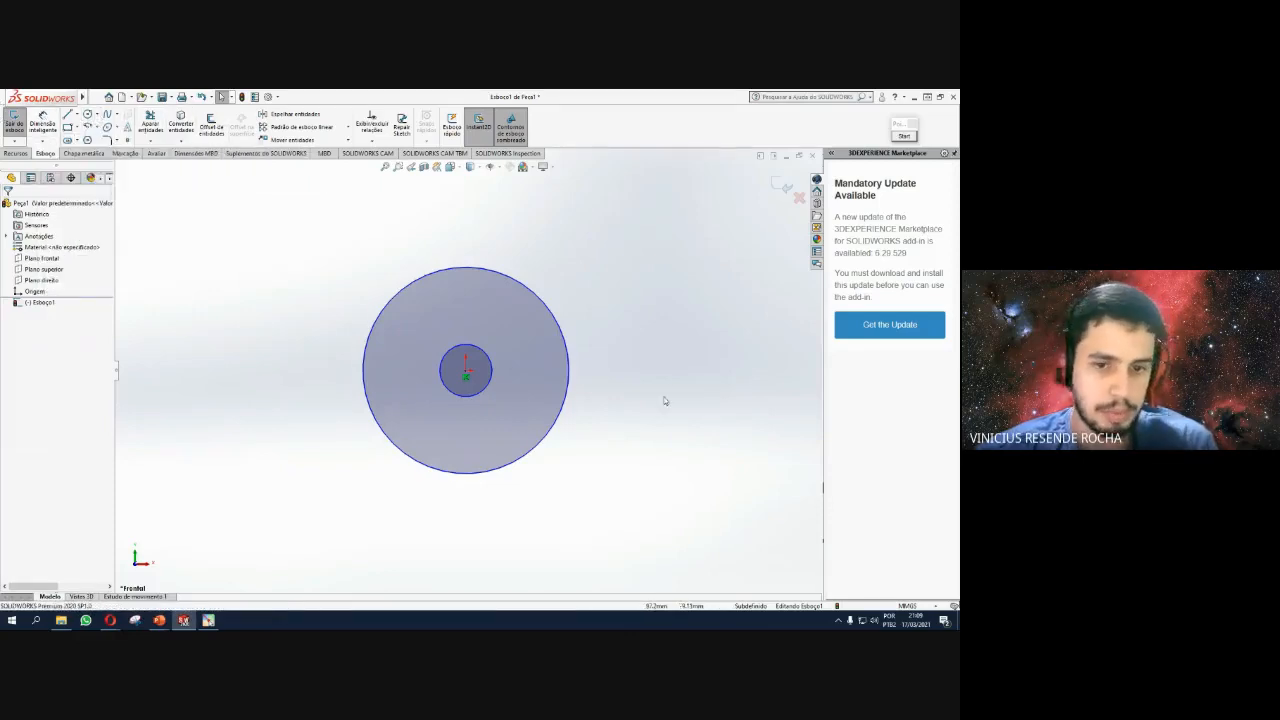
Draw an origin-centred radius-55 circle and make it construction geometry.
click(87, 113)
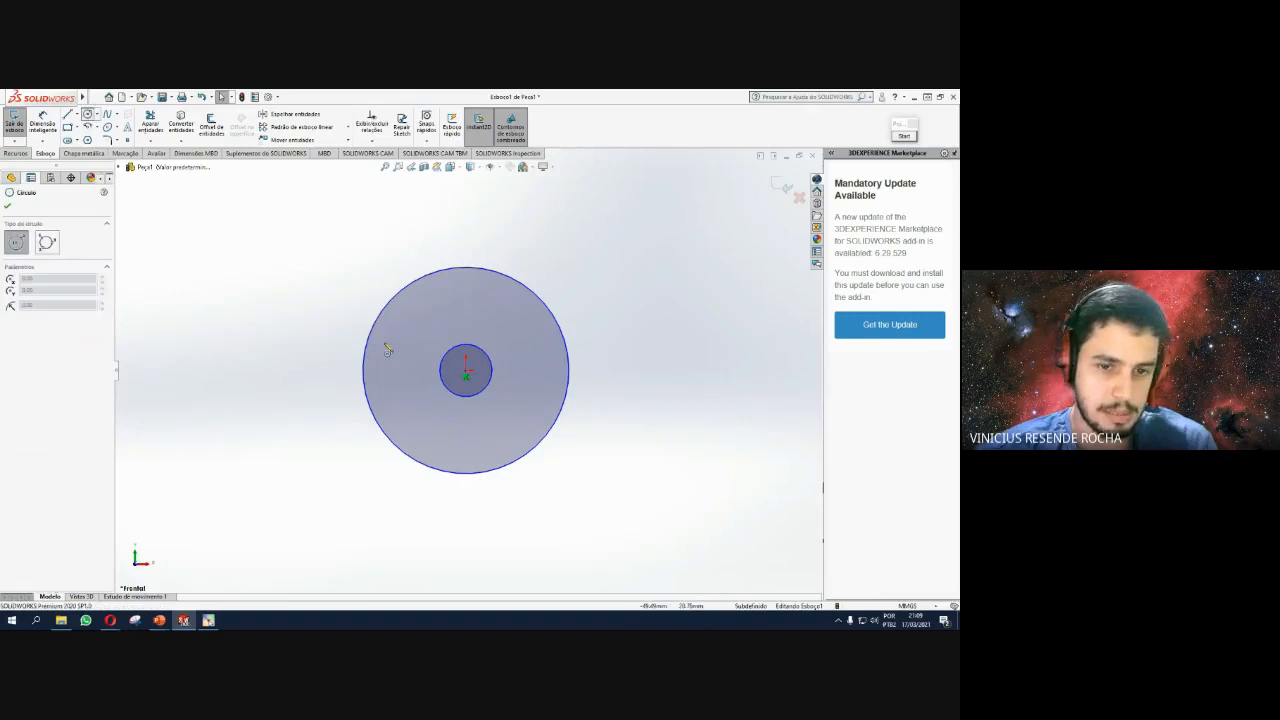
click(466, 370)
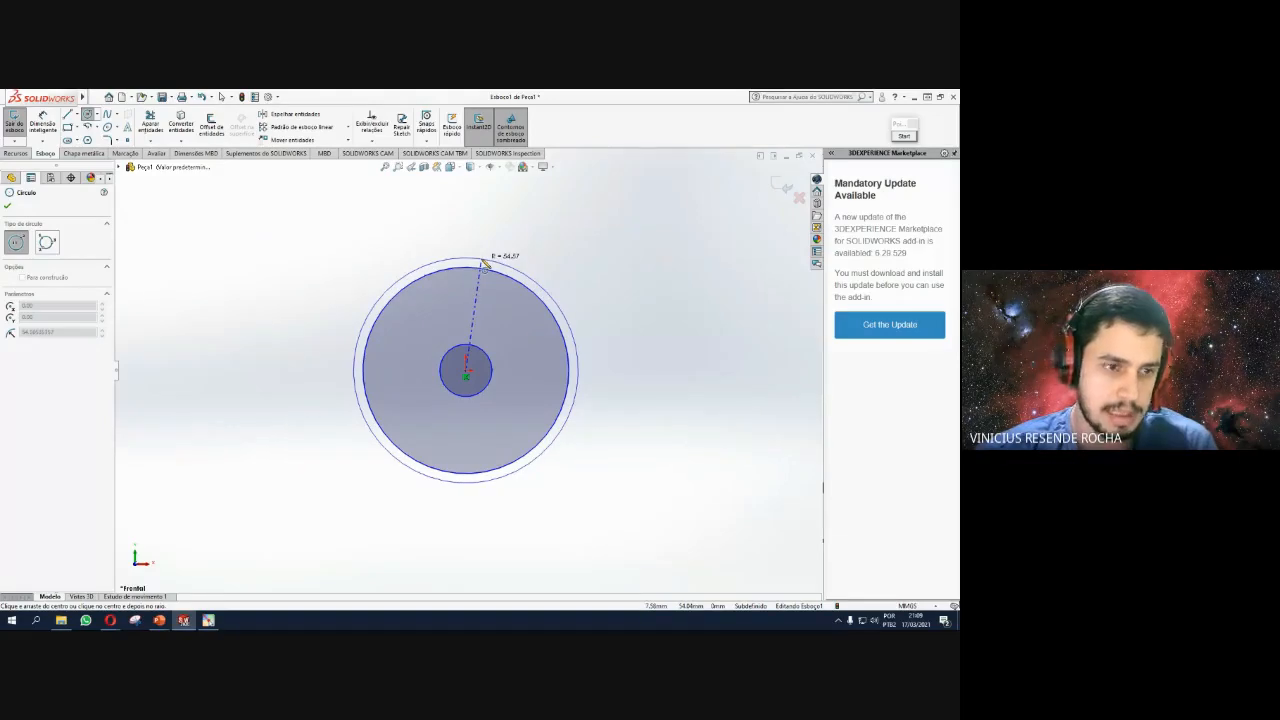
click(486, 262)
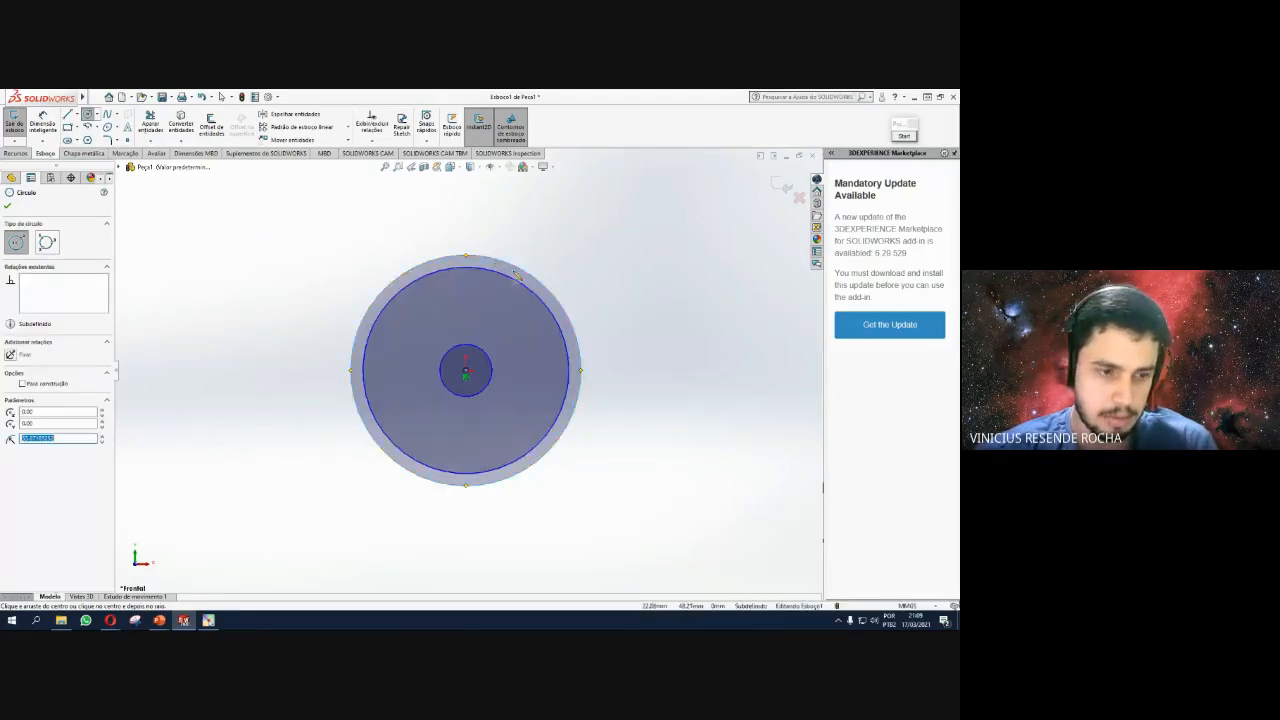
text(55)
key(Return)
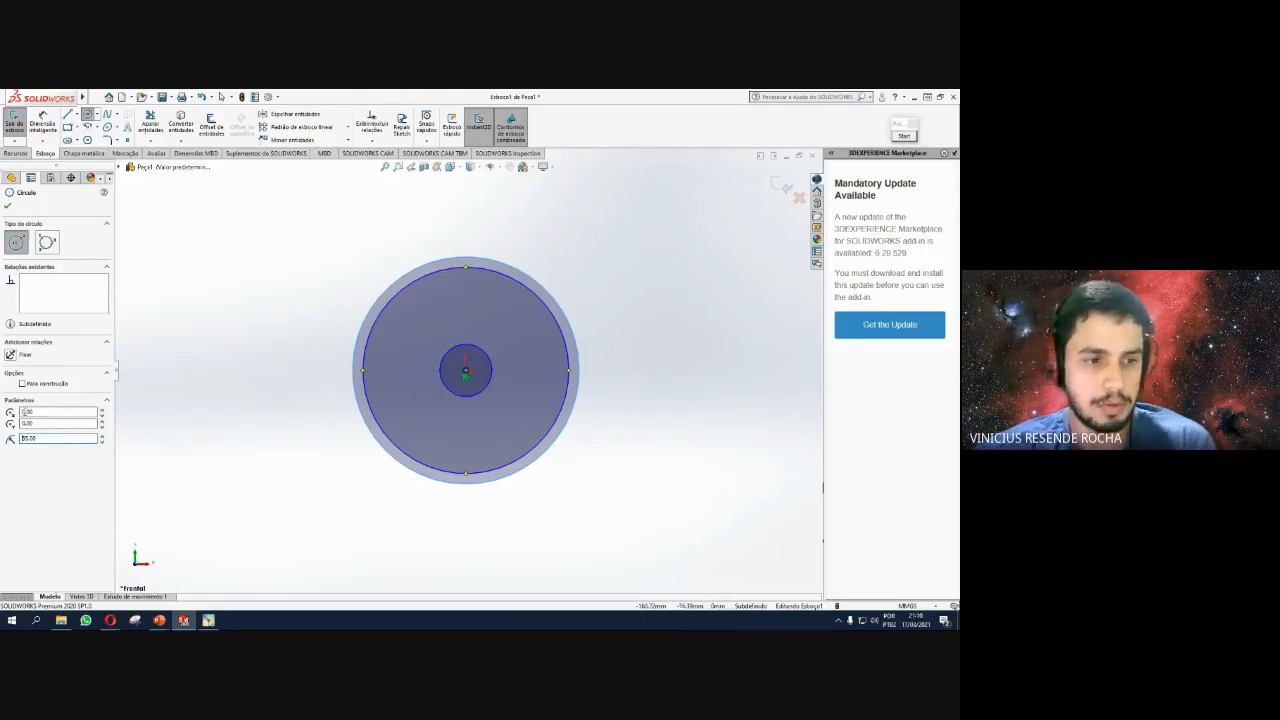
click(22, 384)
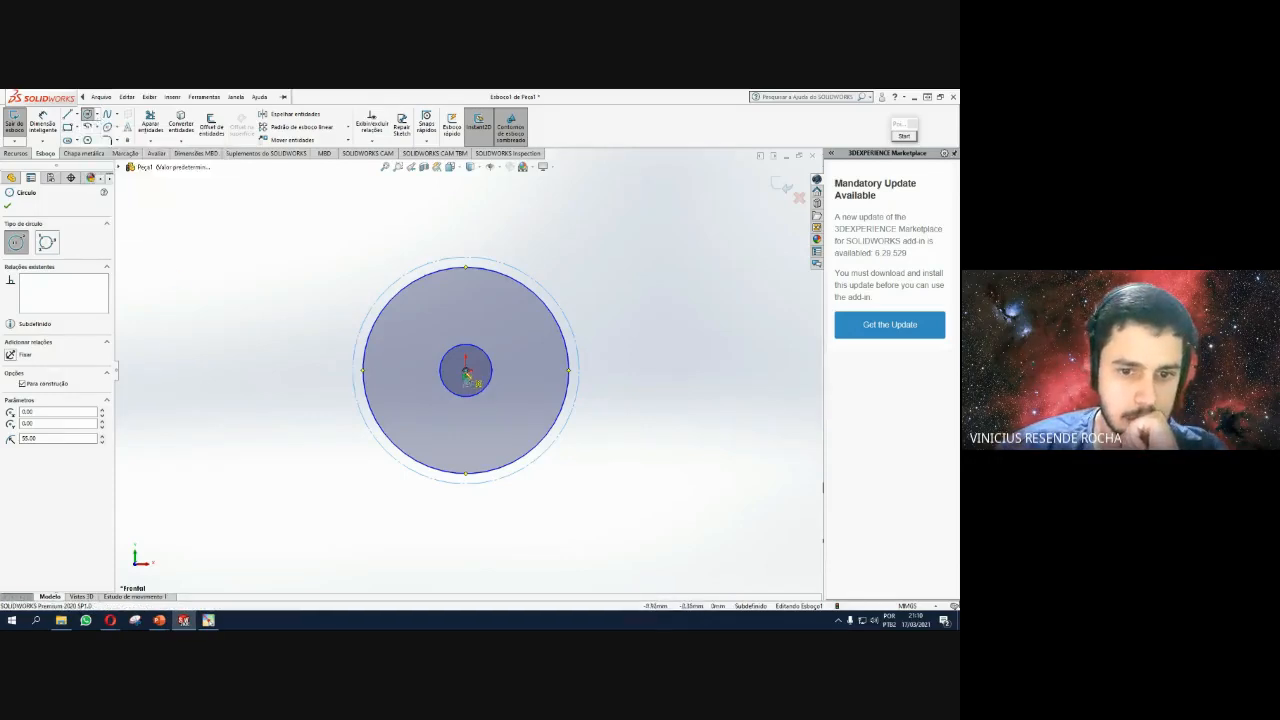
Draw a solid radius-61 circle centred on the origin.
click(466, 372)
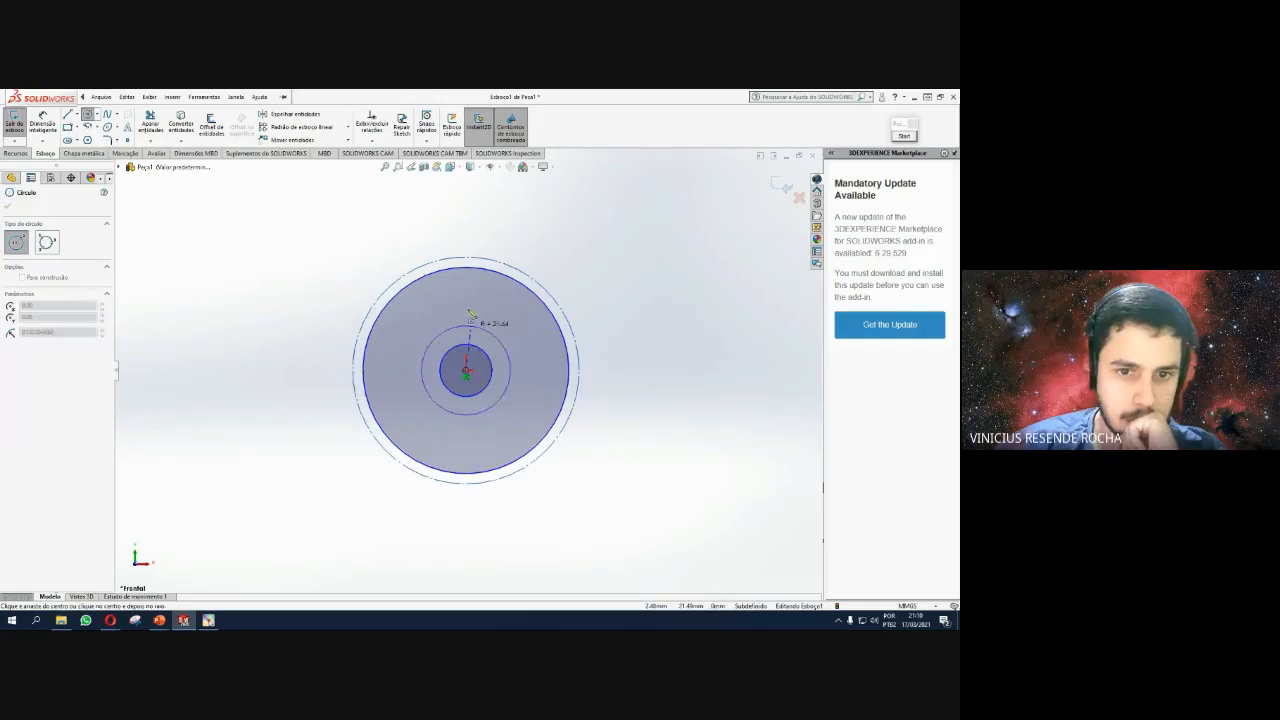
click(472, 250)
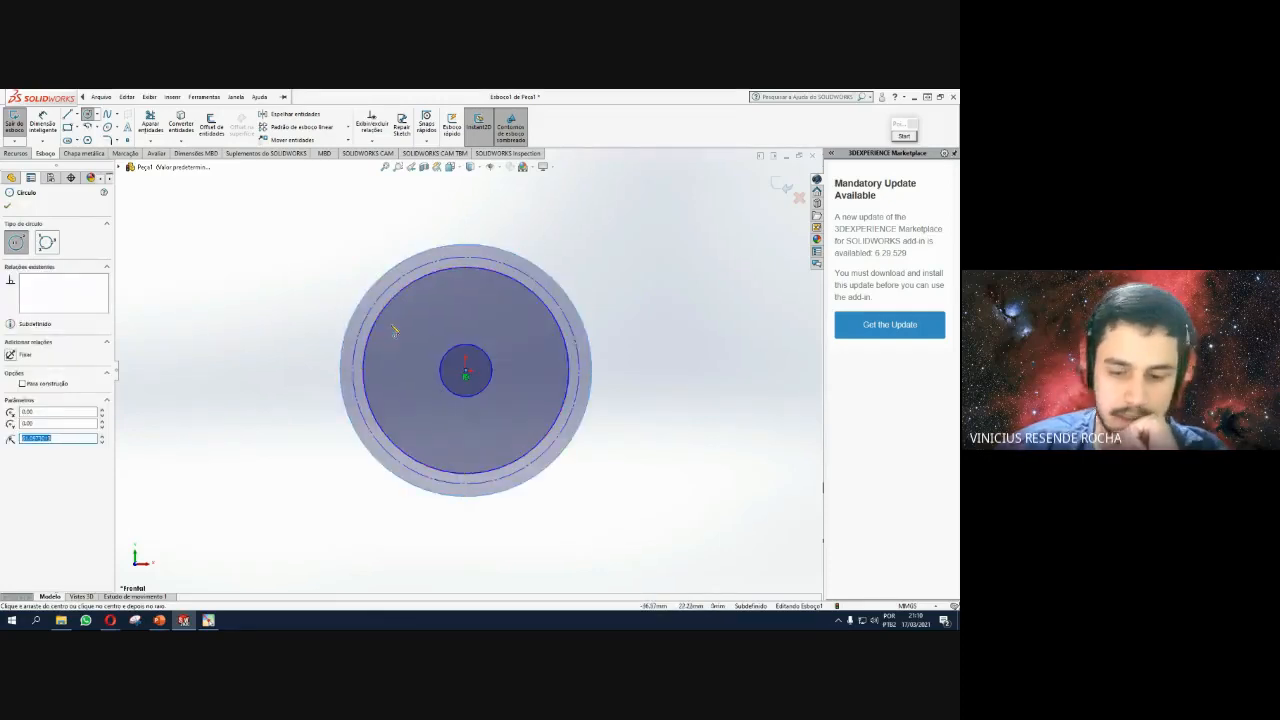
text(6)
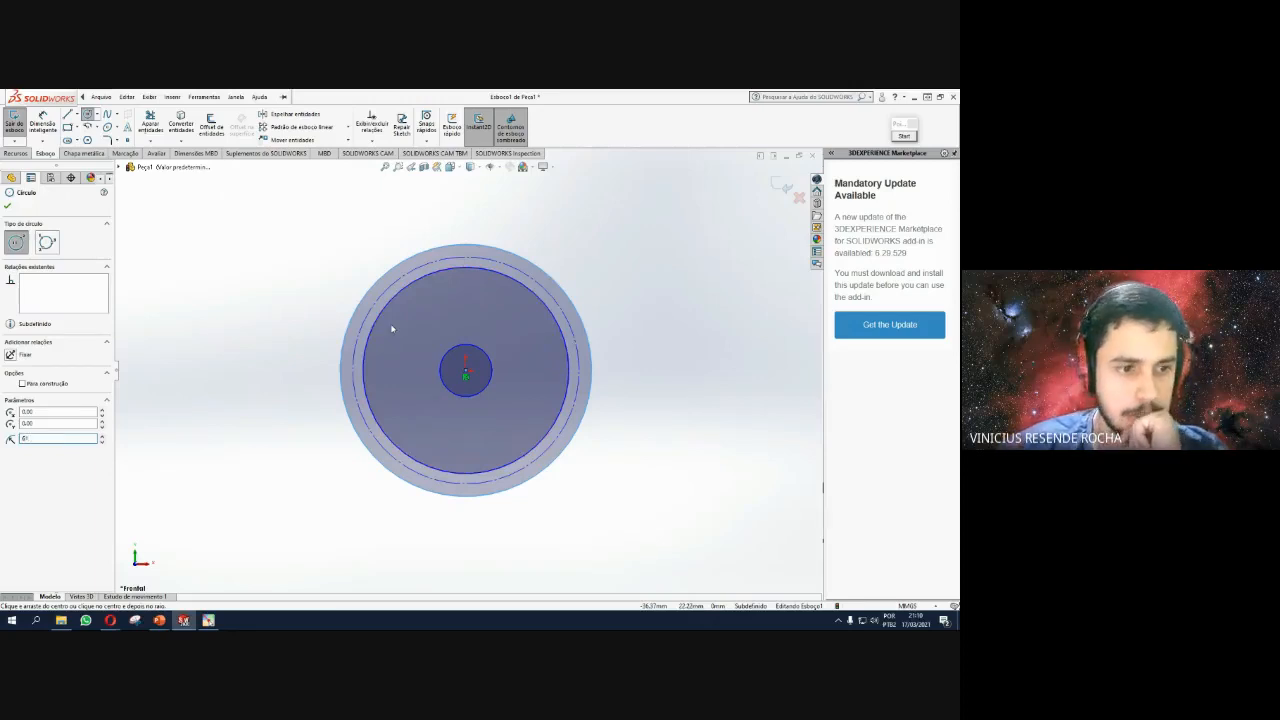
key(Return)
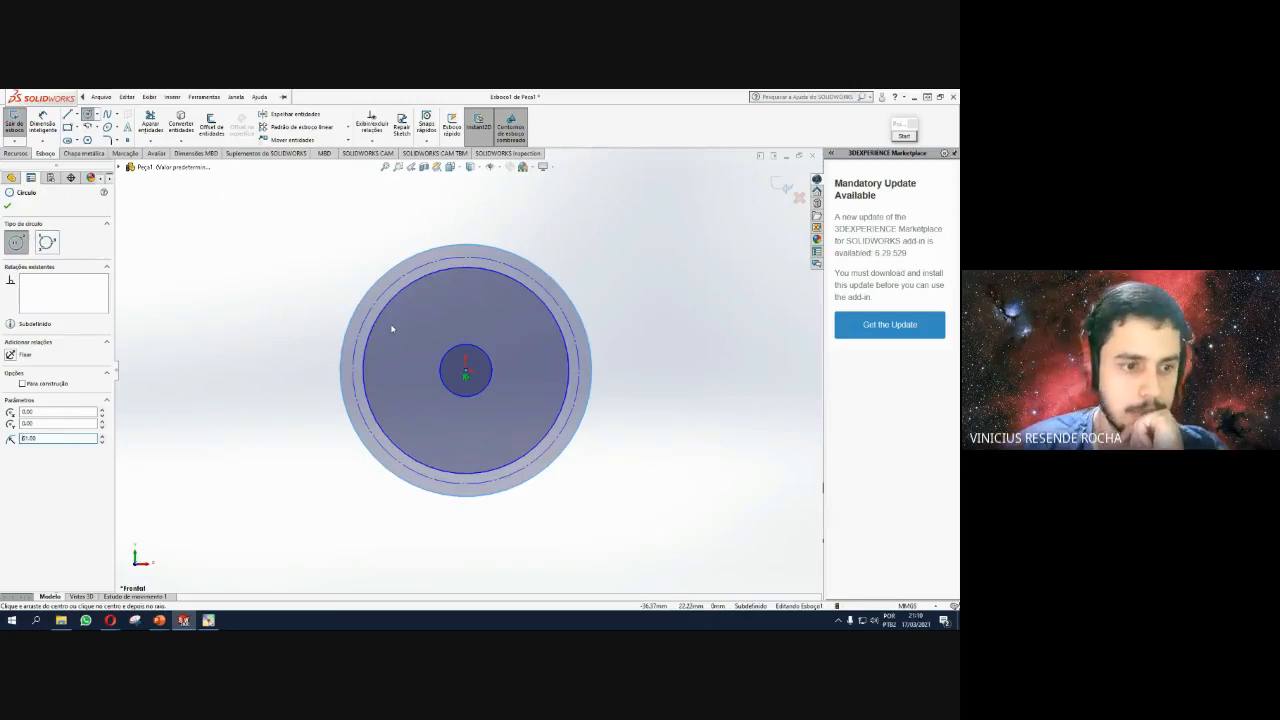
click(8, 208)
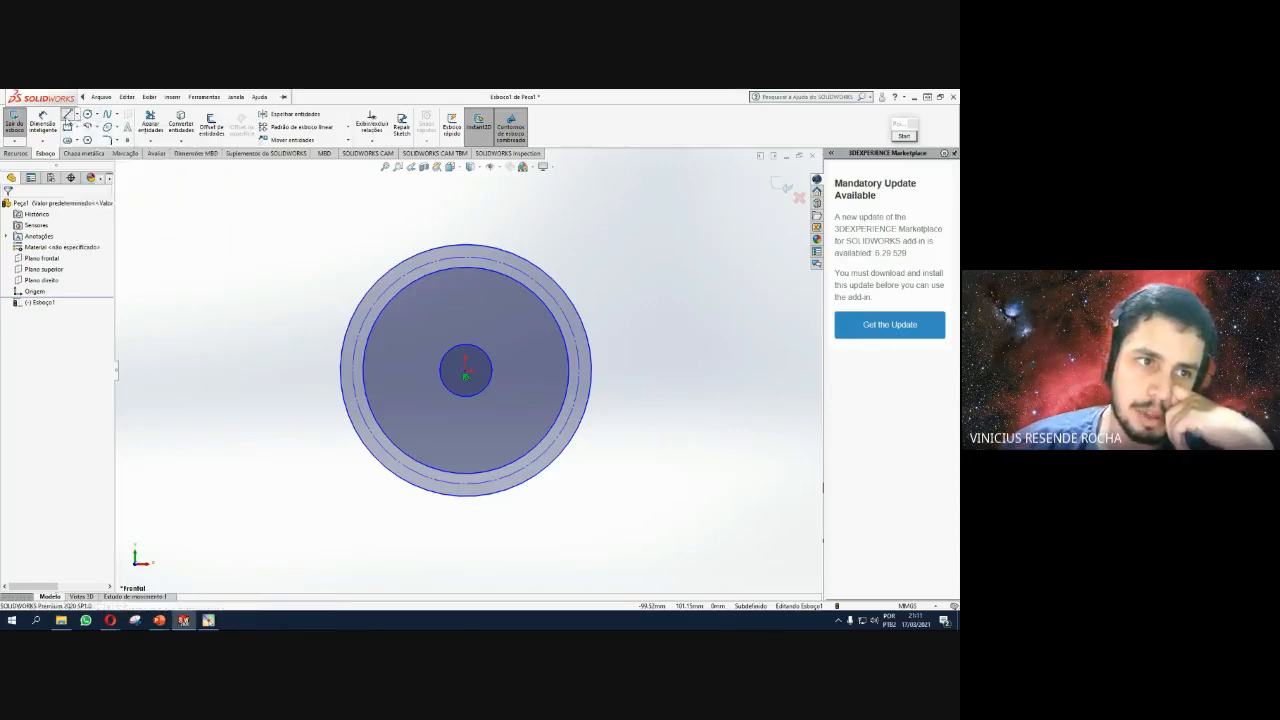
Draw a short slanted line from the radius-50 circle to the radius-55 construction circle.
click(67, 115)
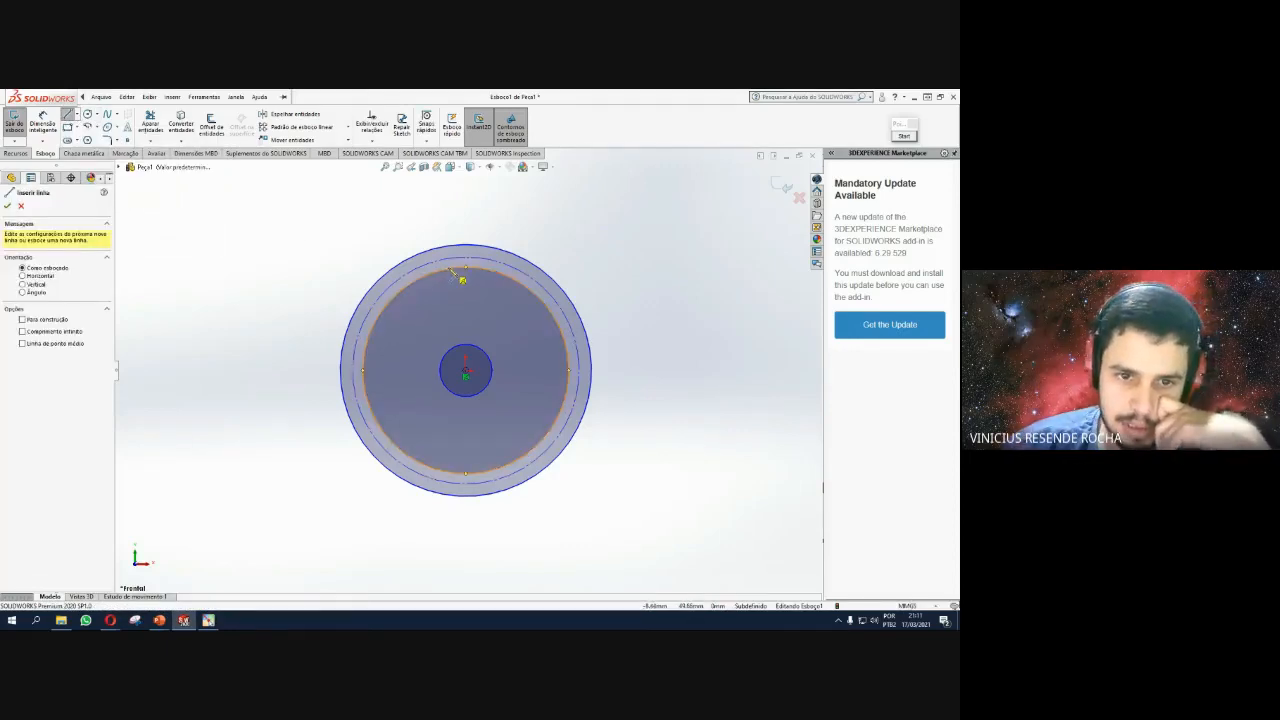
click(452, 270)
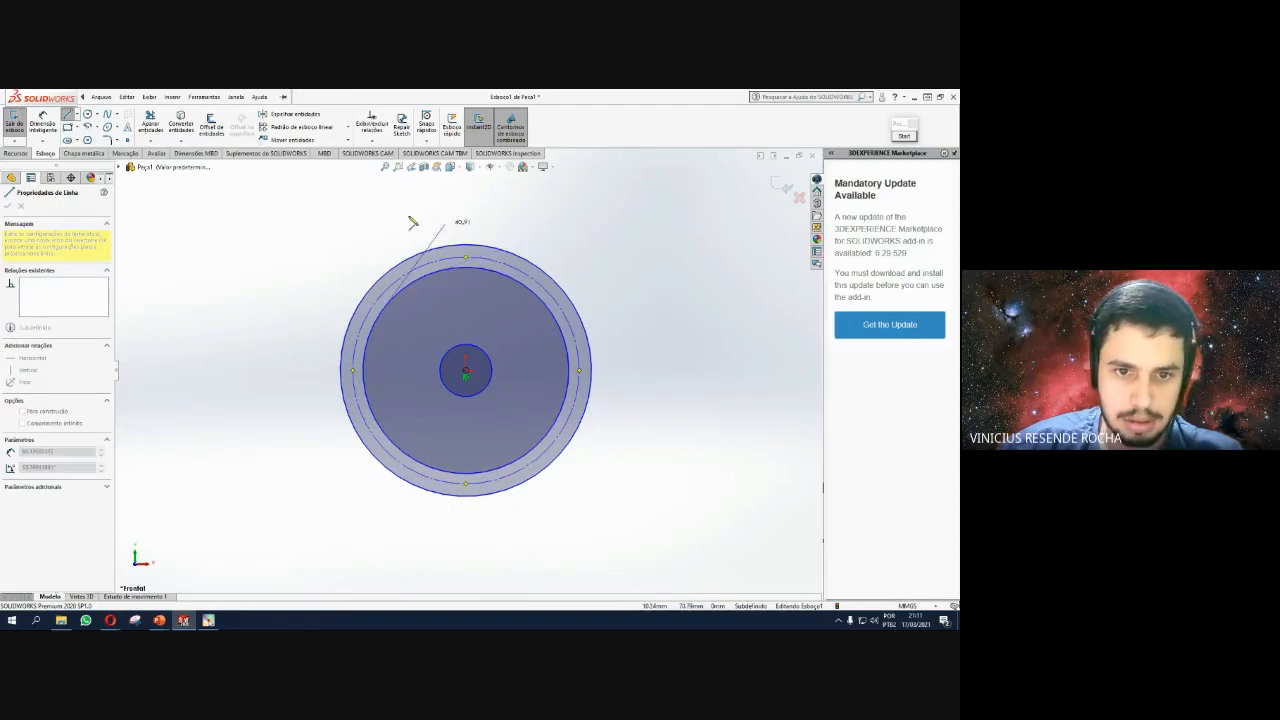
key(Escape)
click(69, 114)
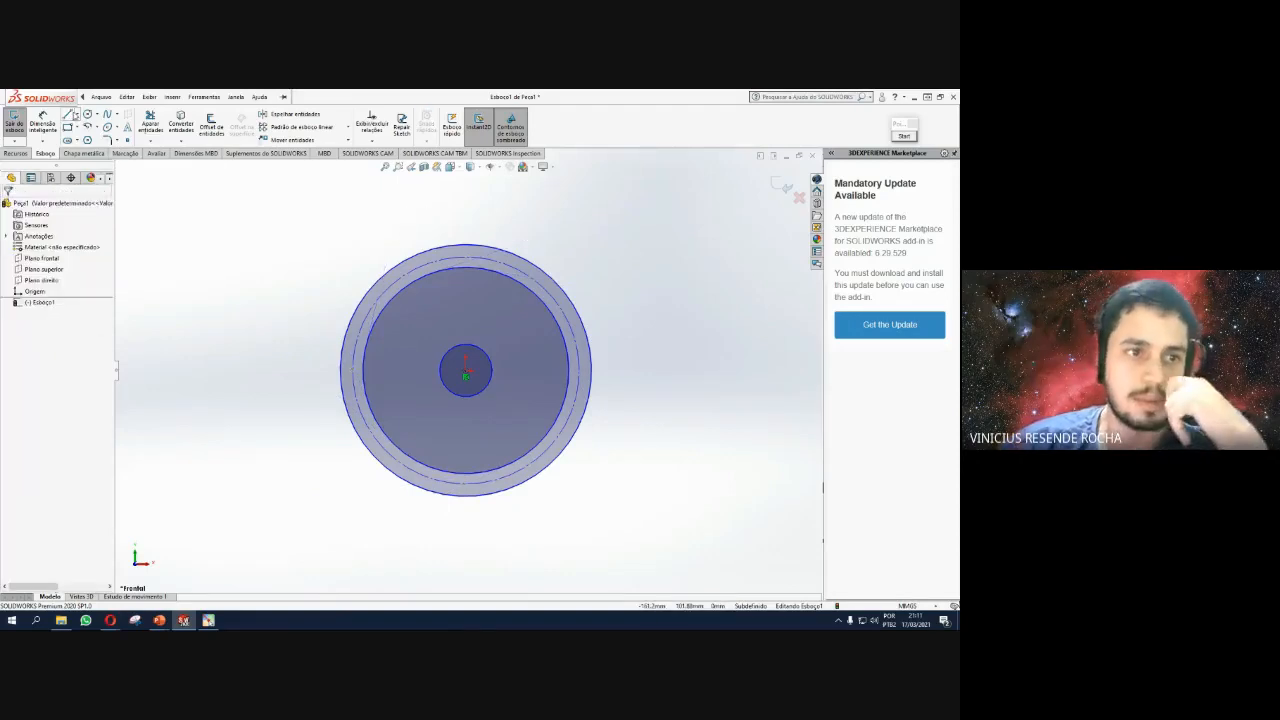
click(67, 114)
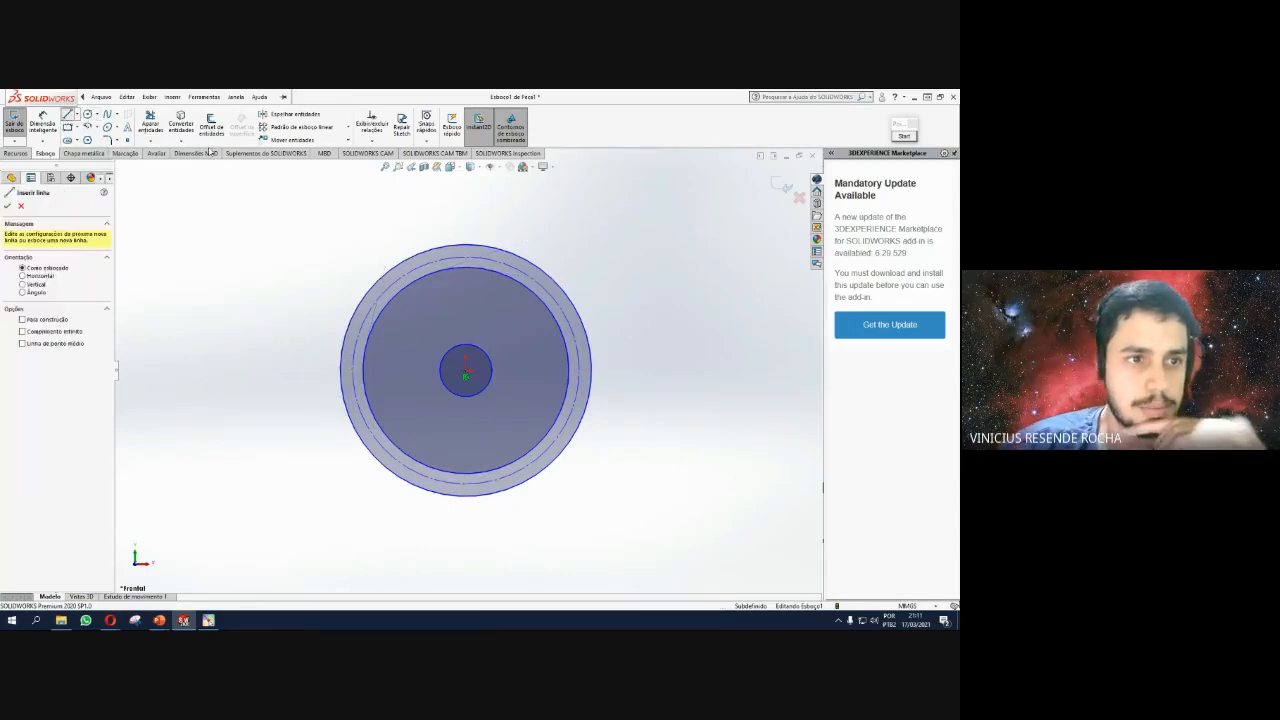
scroll(477, 283, up, 3)
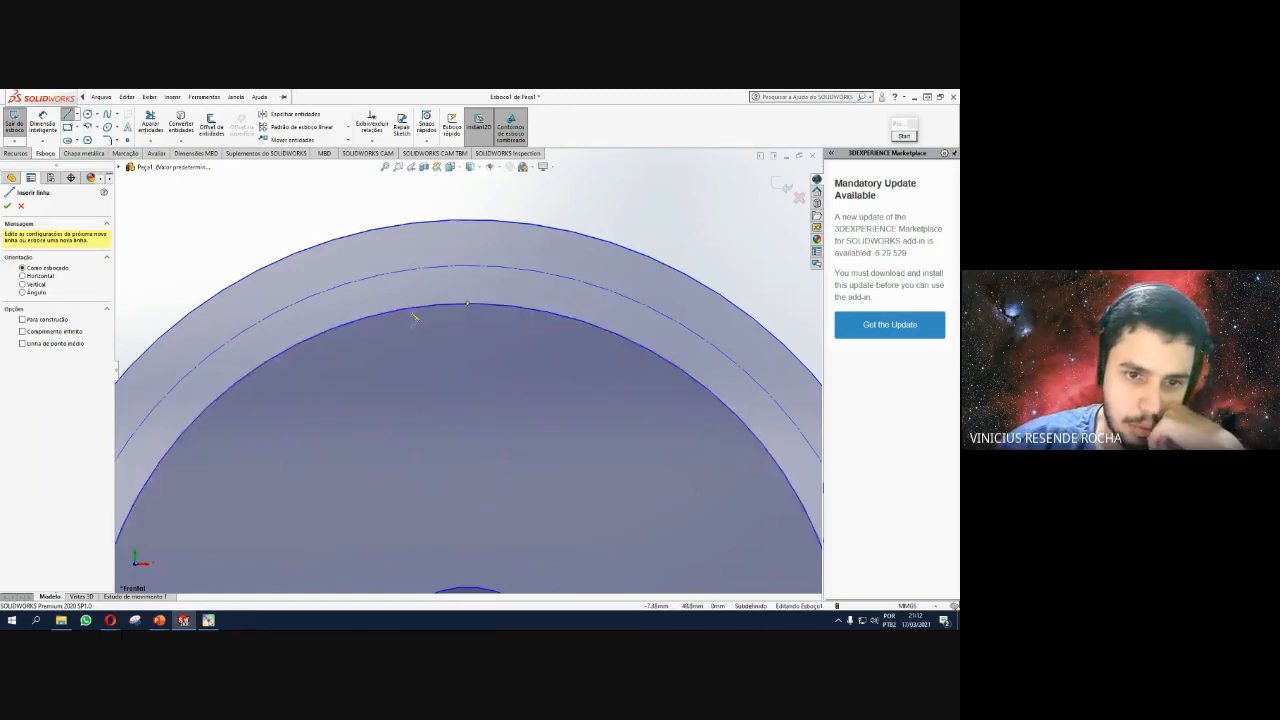
click(411, 306)
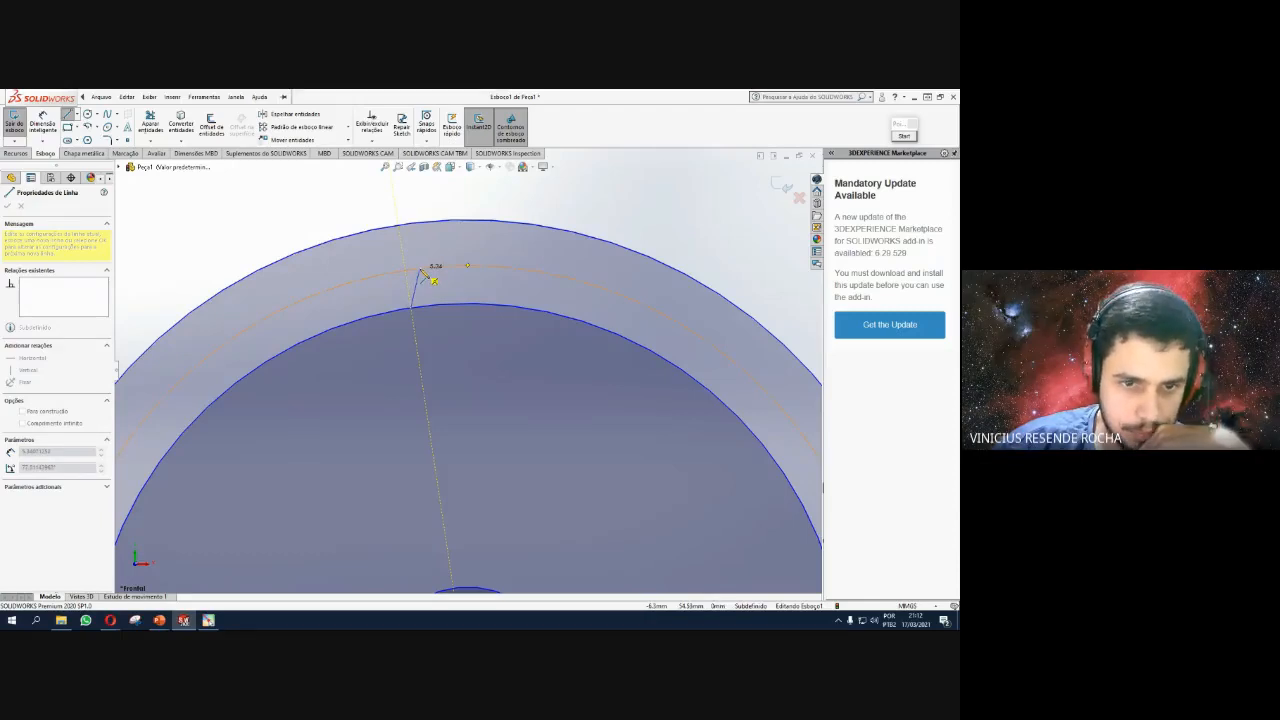
click(419, 262)
key(Escape)
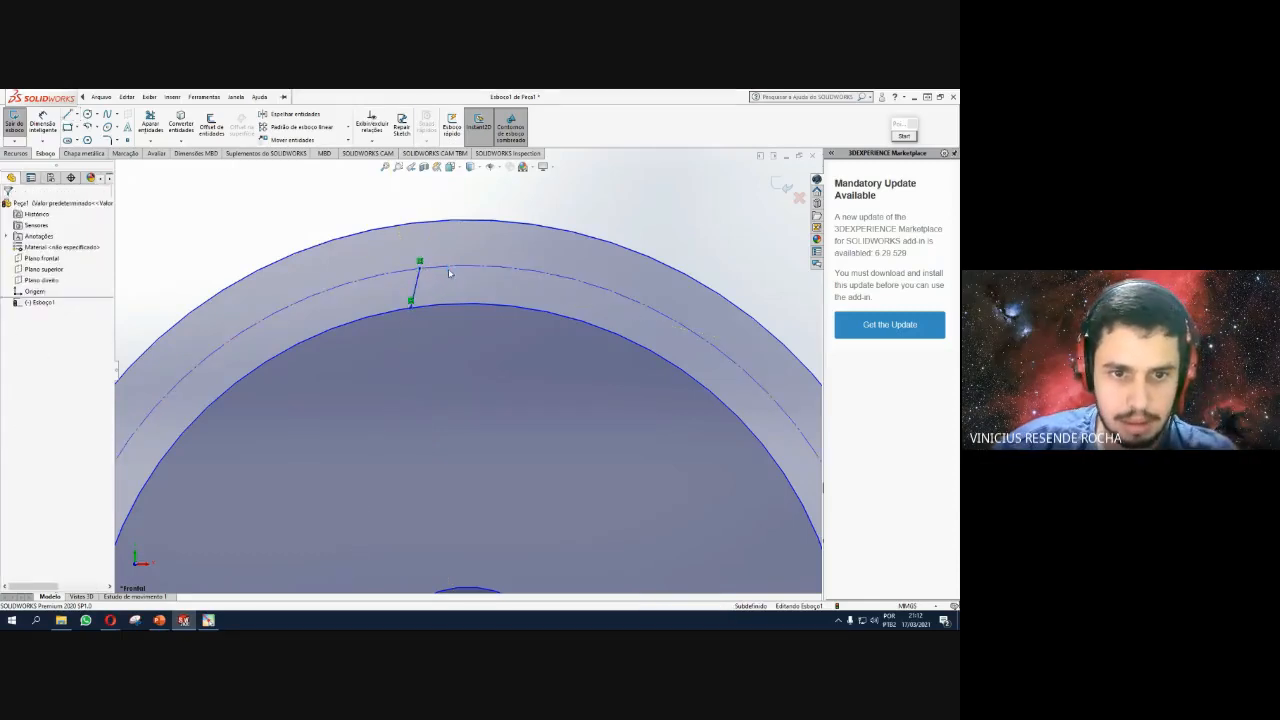
click(416, 289)
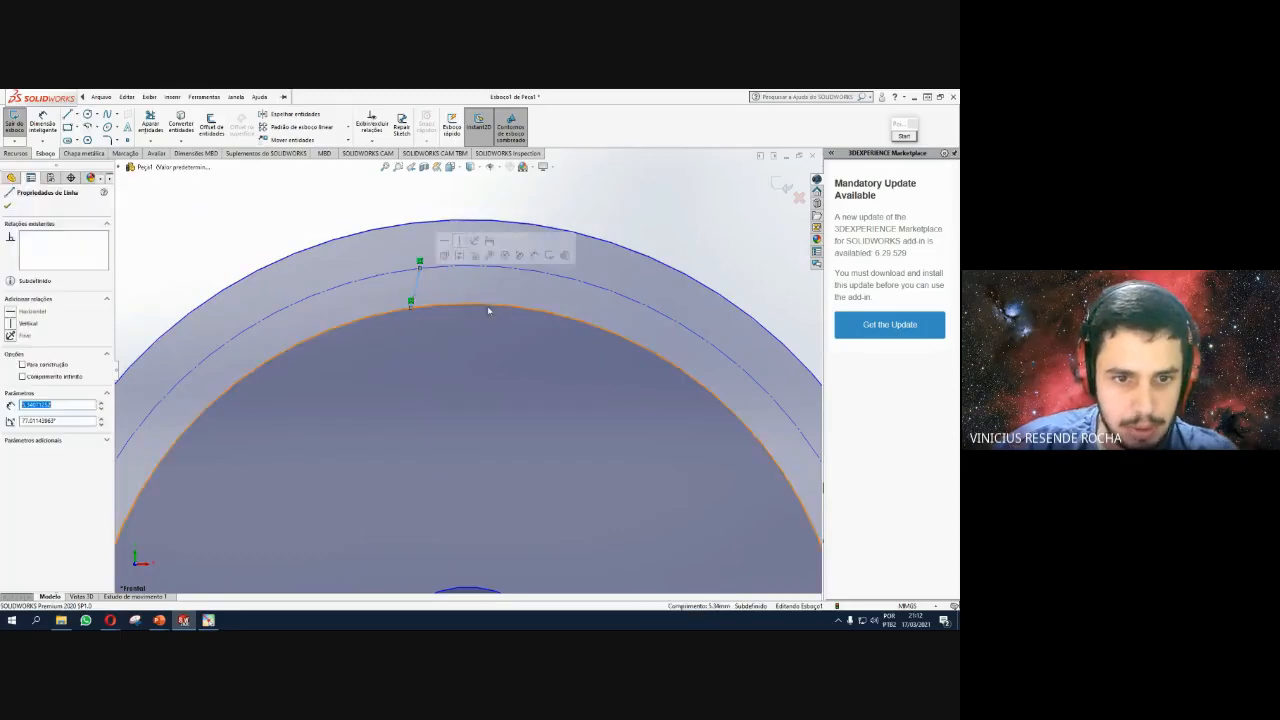
click(466, 392)
key(Escape)
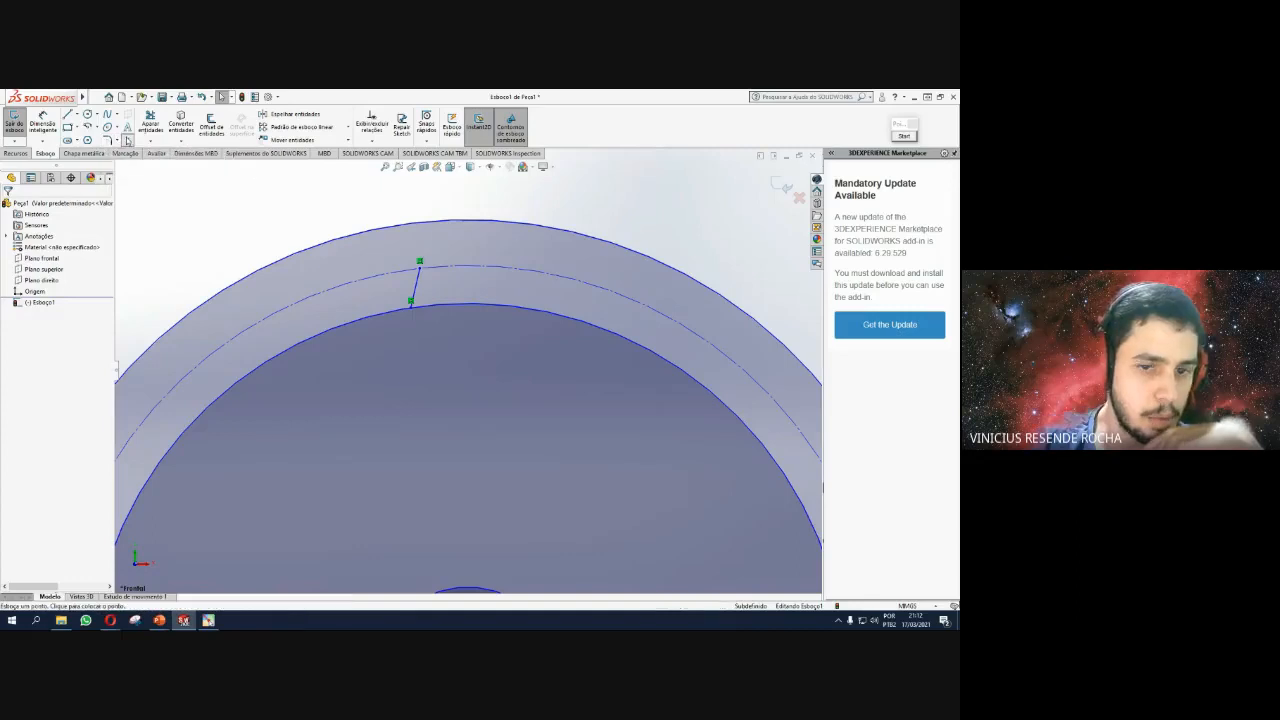
Place a point on the radius-50 circle and dimension its distance from the line's foot.
click(468, 301)
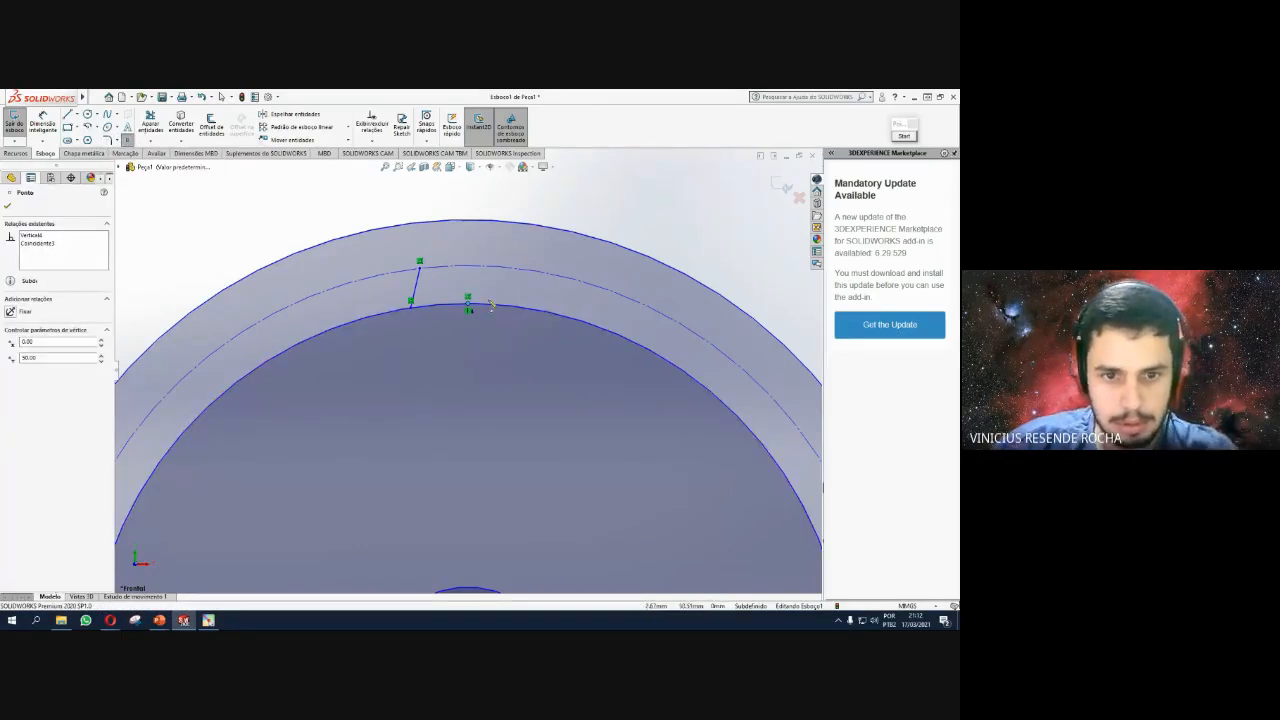
key(Escape)
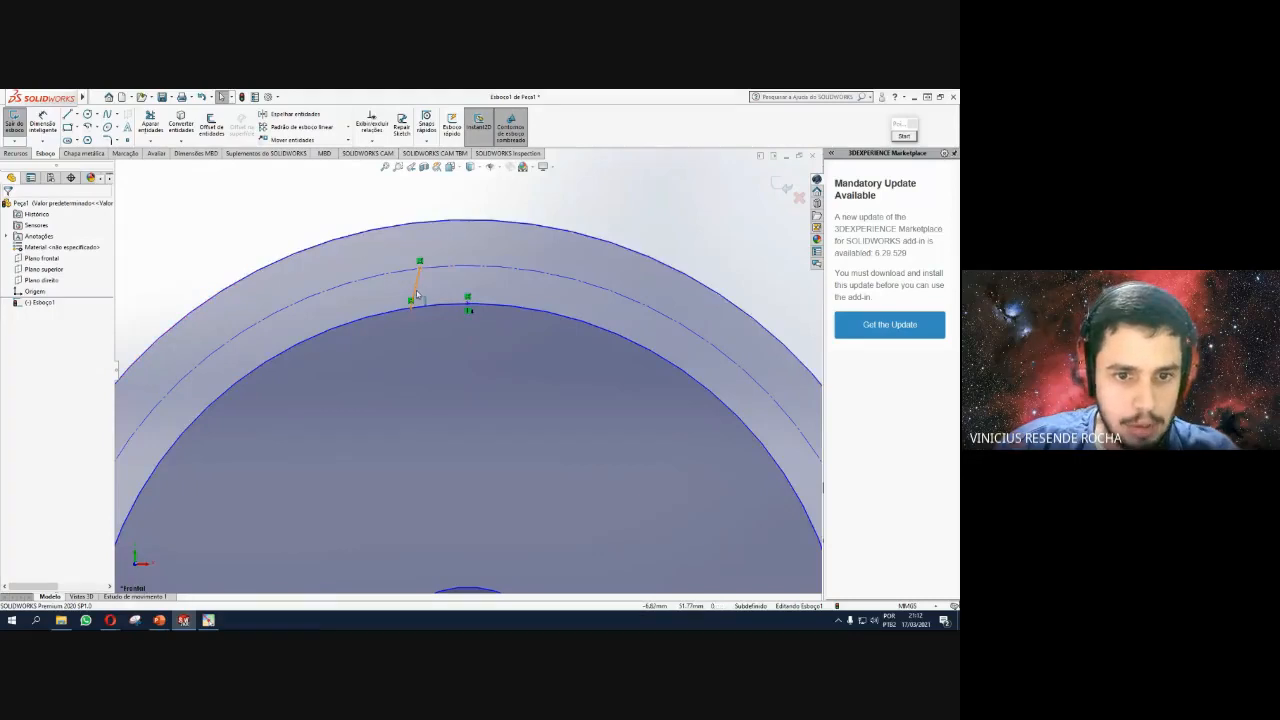
click(43, 124)
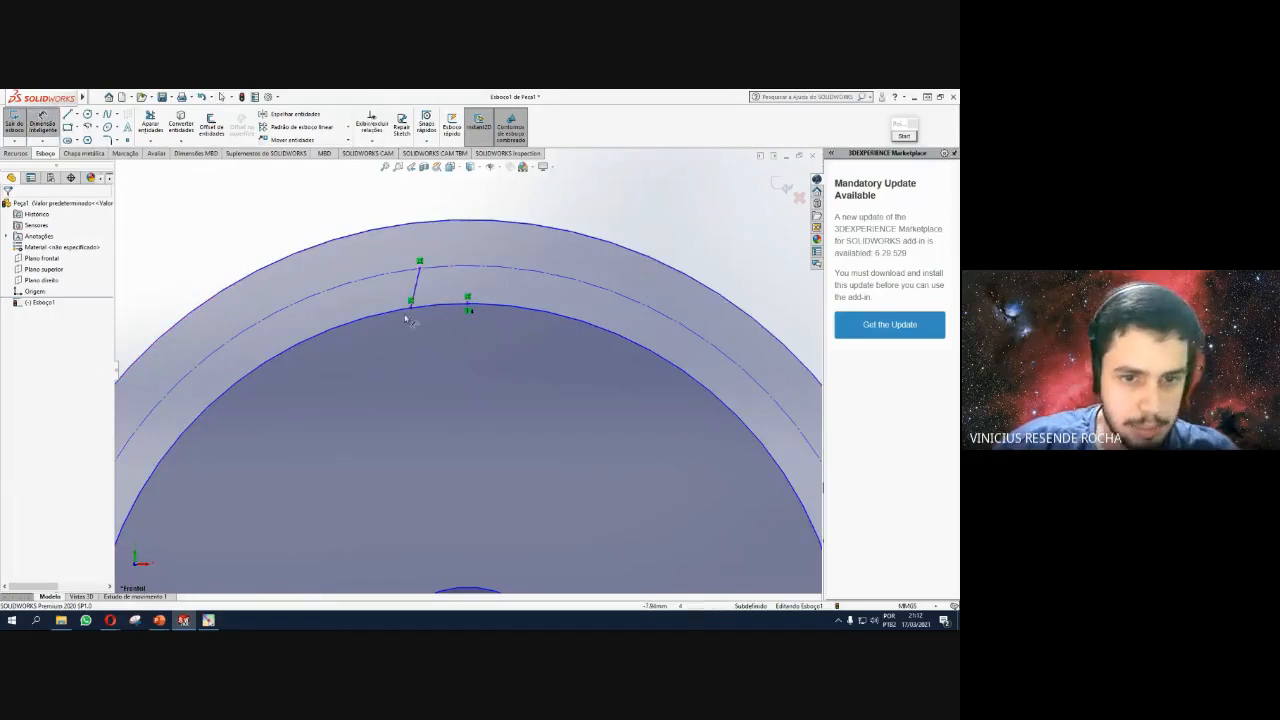
click(411, 302)
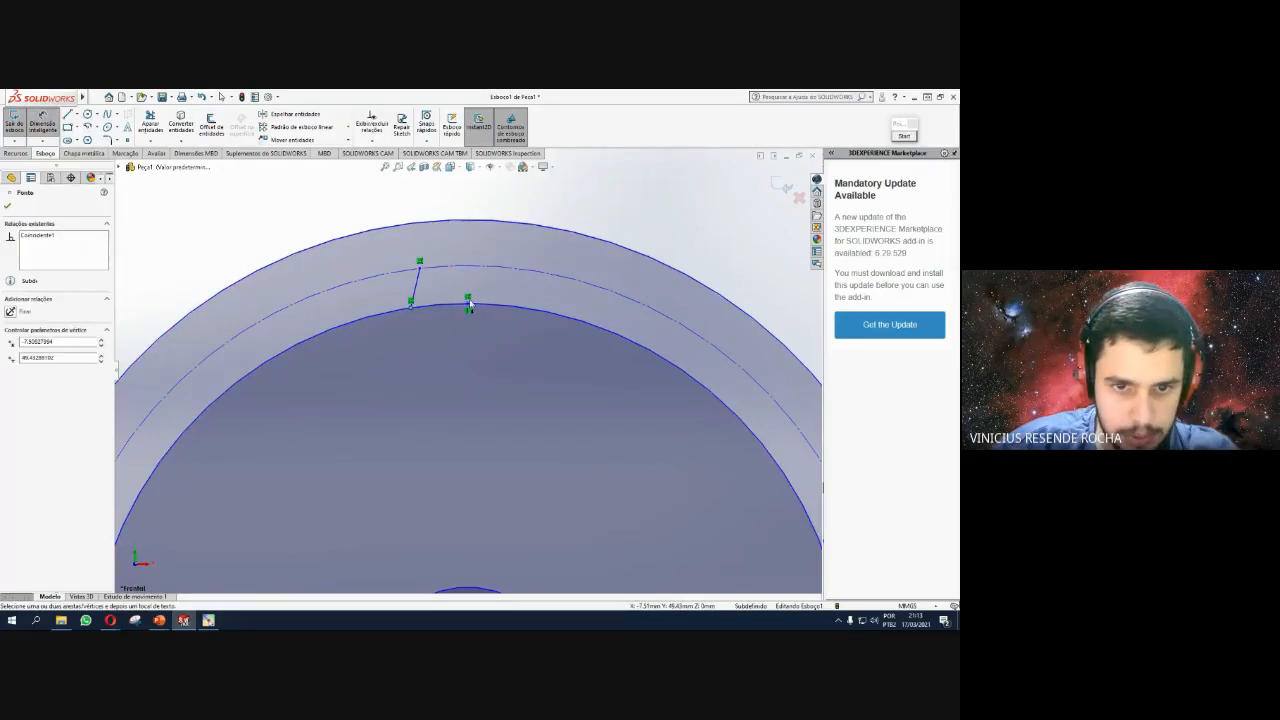
click(469, 304)
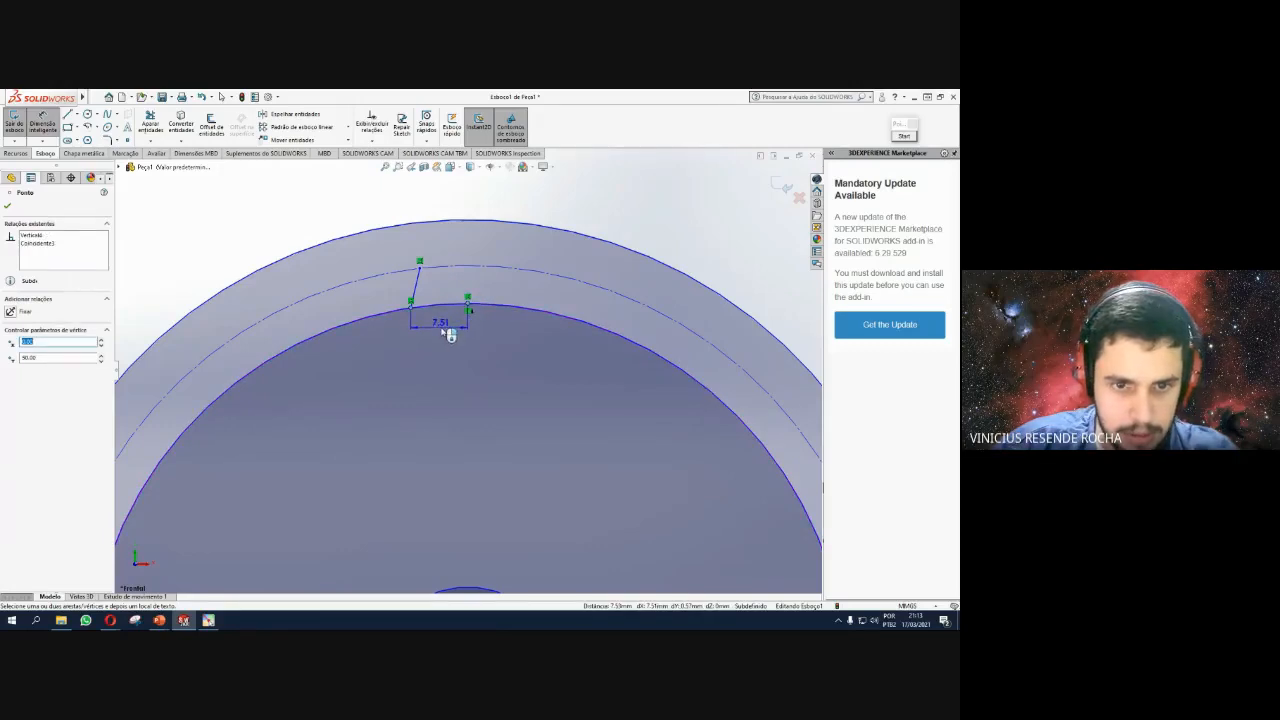
click(450, 326)
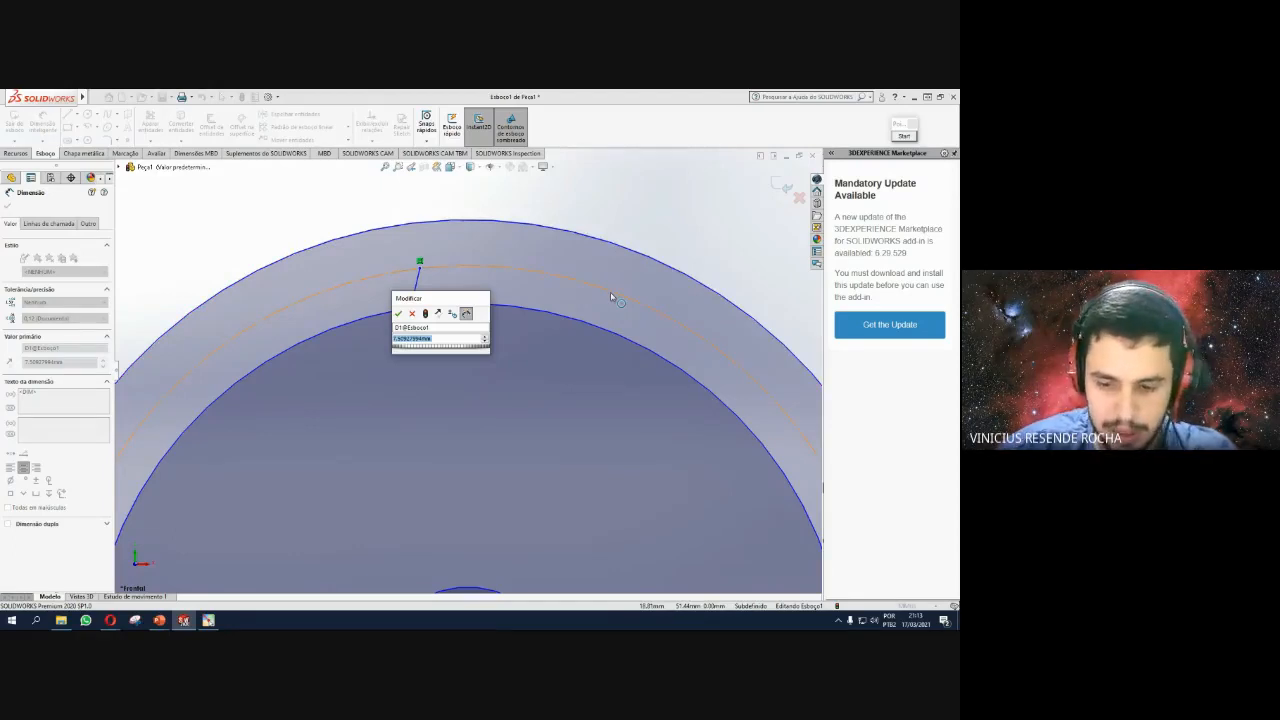
text(5.5)
key(Return)
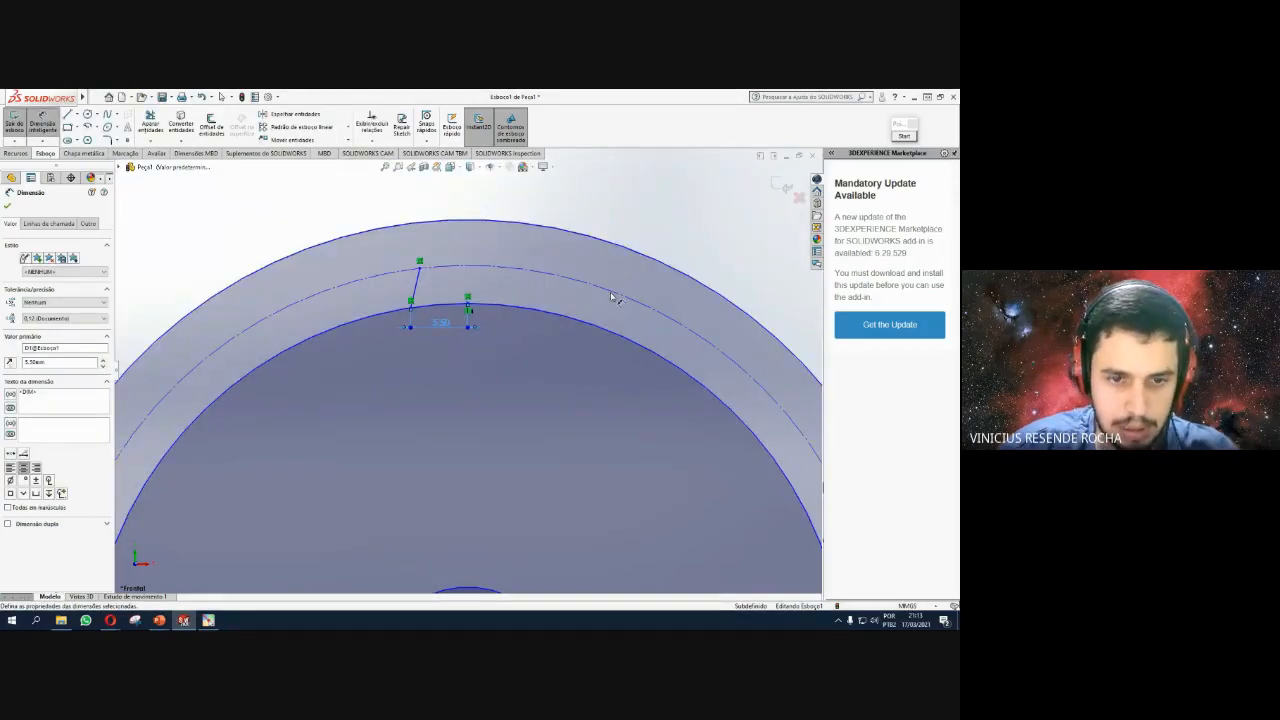
key(ctrl+z)
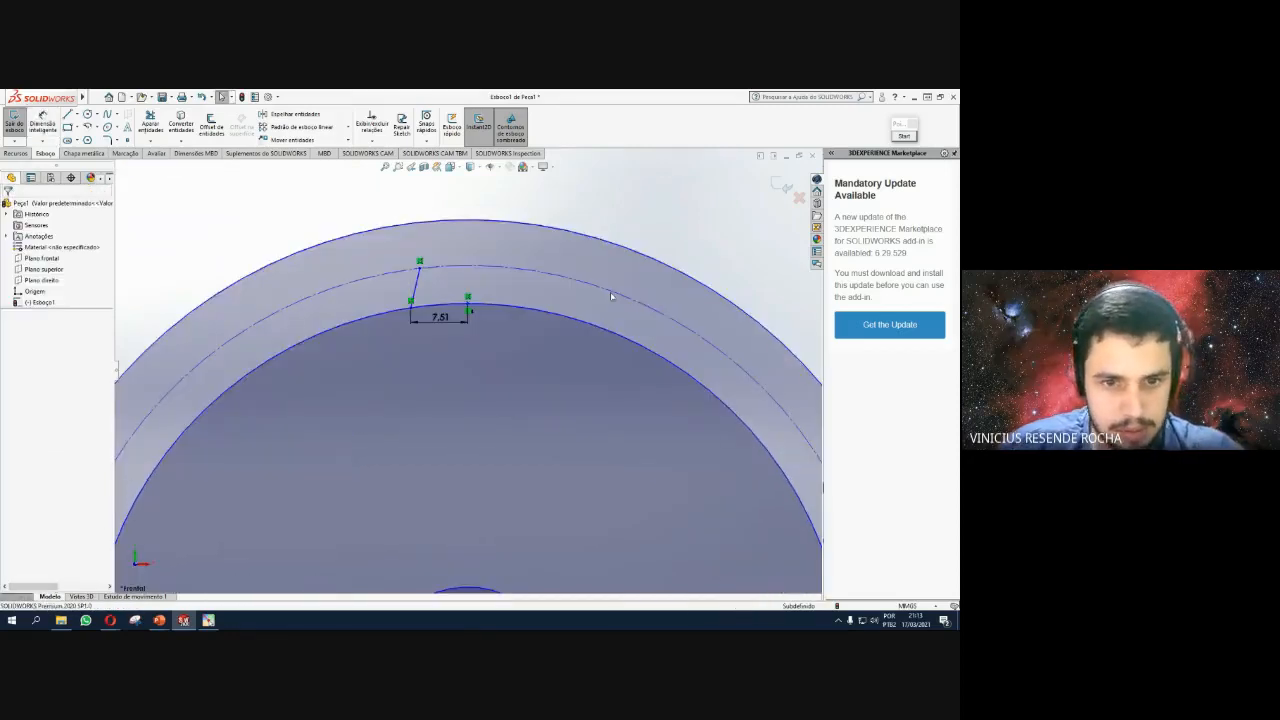
Fix the point and set its horizontal distance from the line foot to 7.00.
click(468, 300)
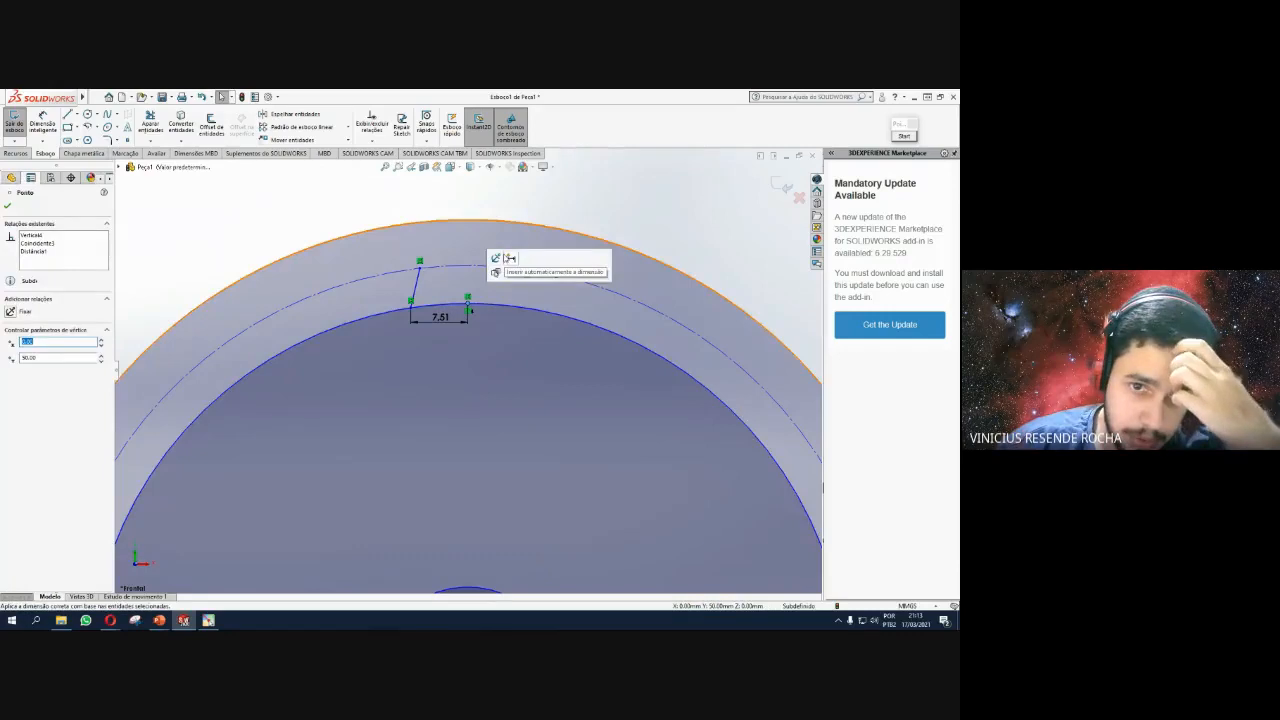
click(499, 261)
click(437, 320)
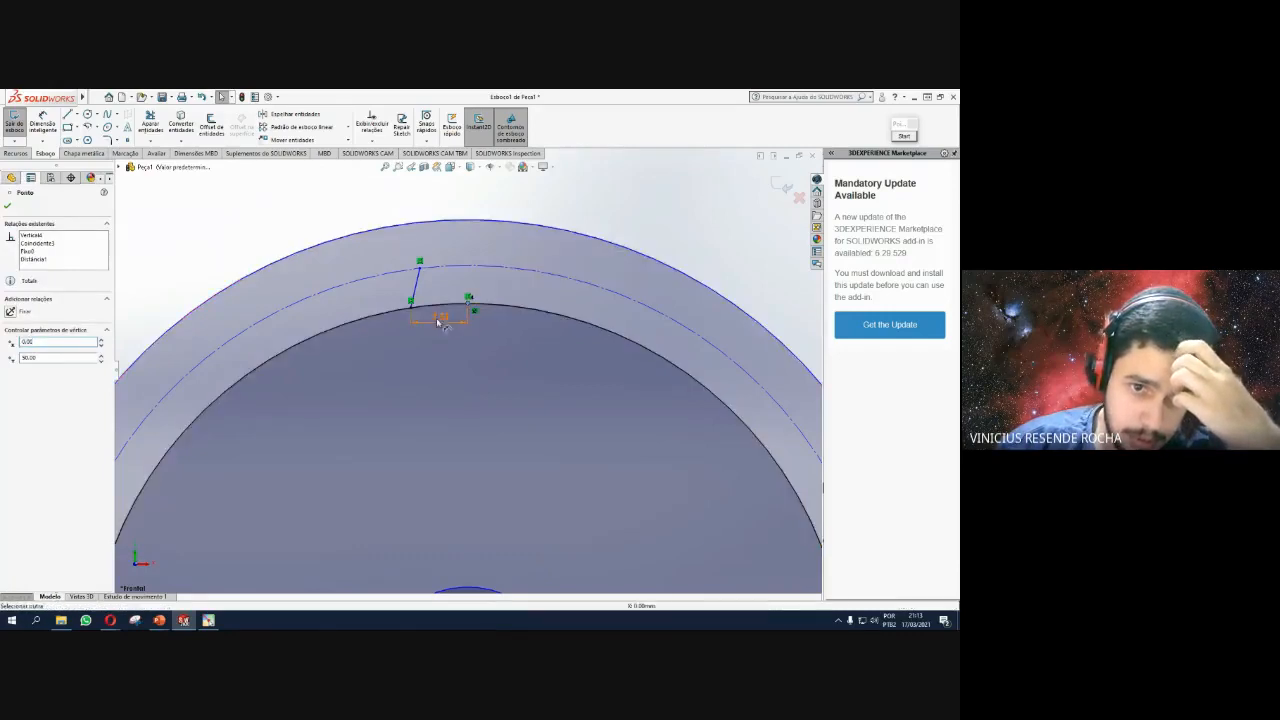
text(5)
key(Return)
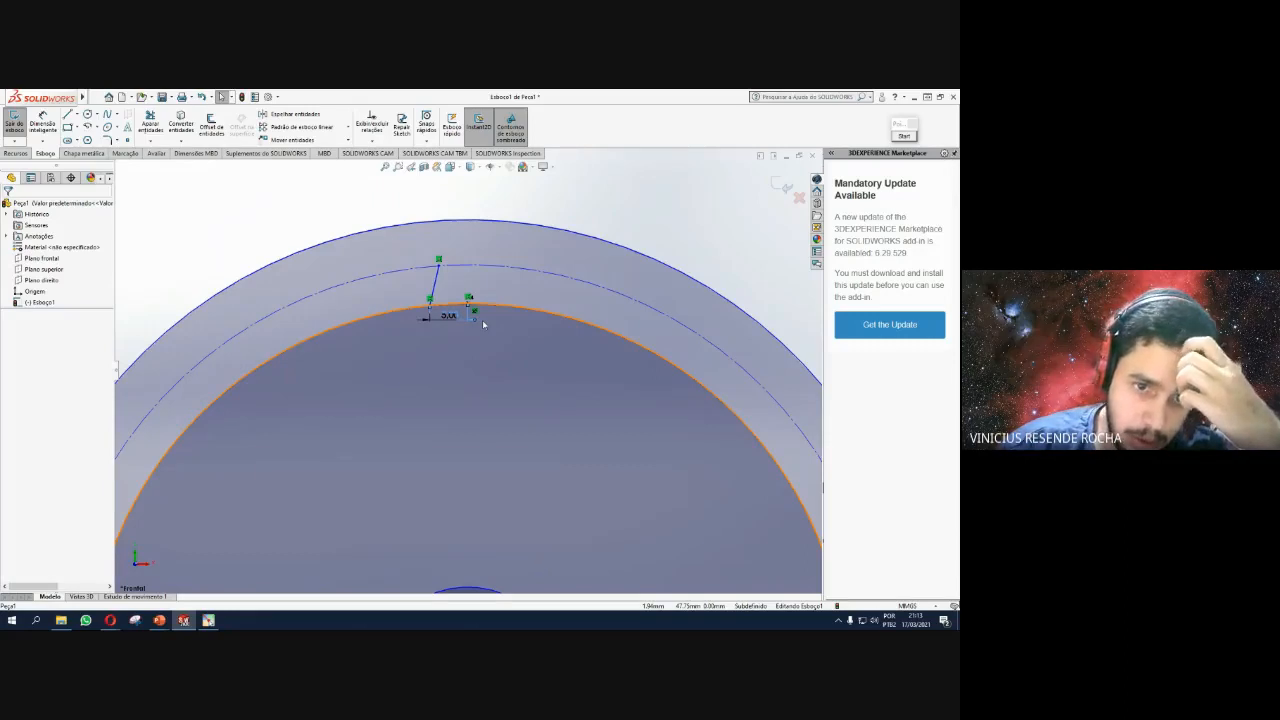
click(455, 317)
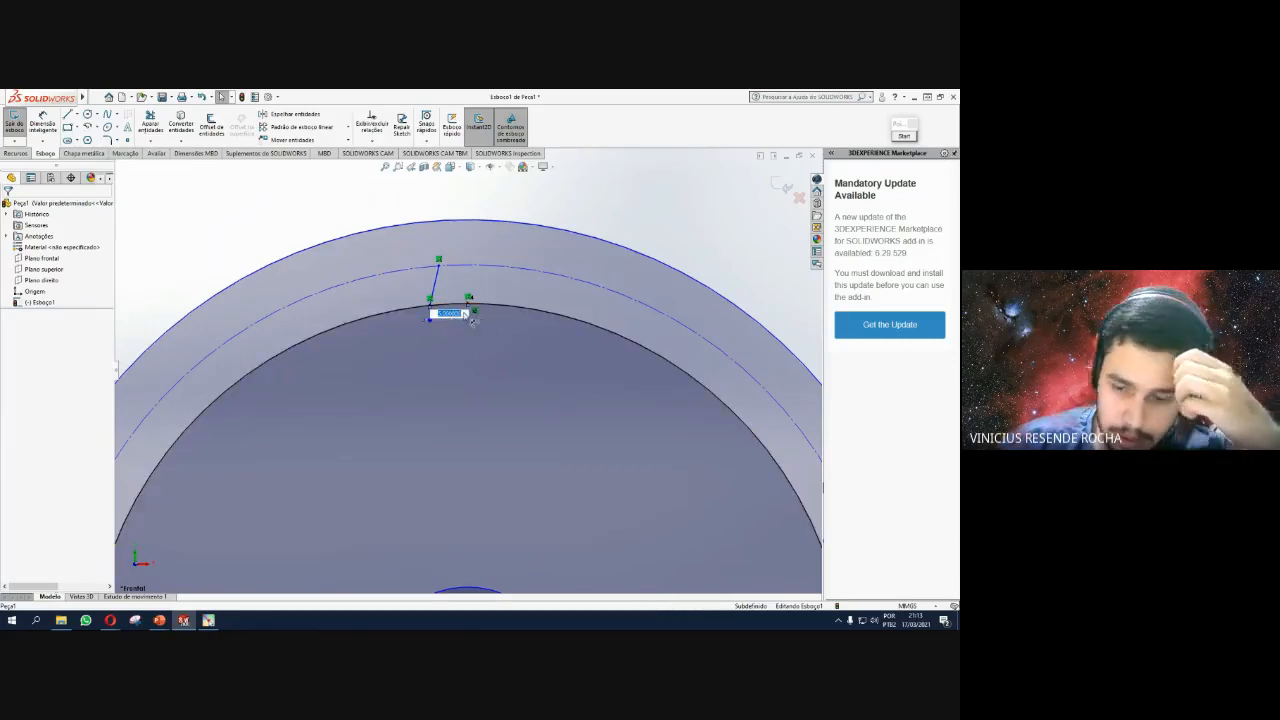
text(7)
key(Return)
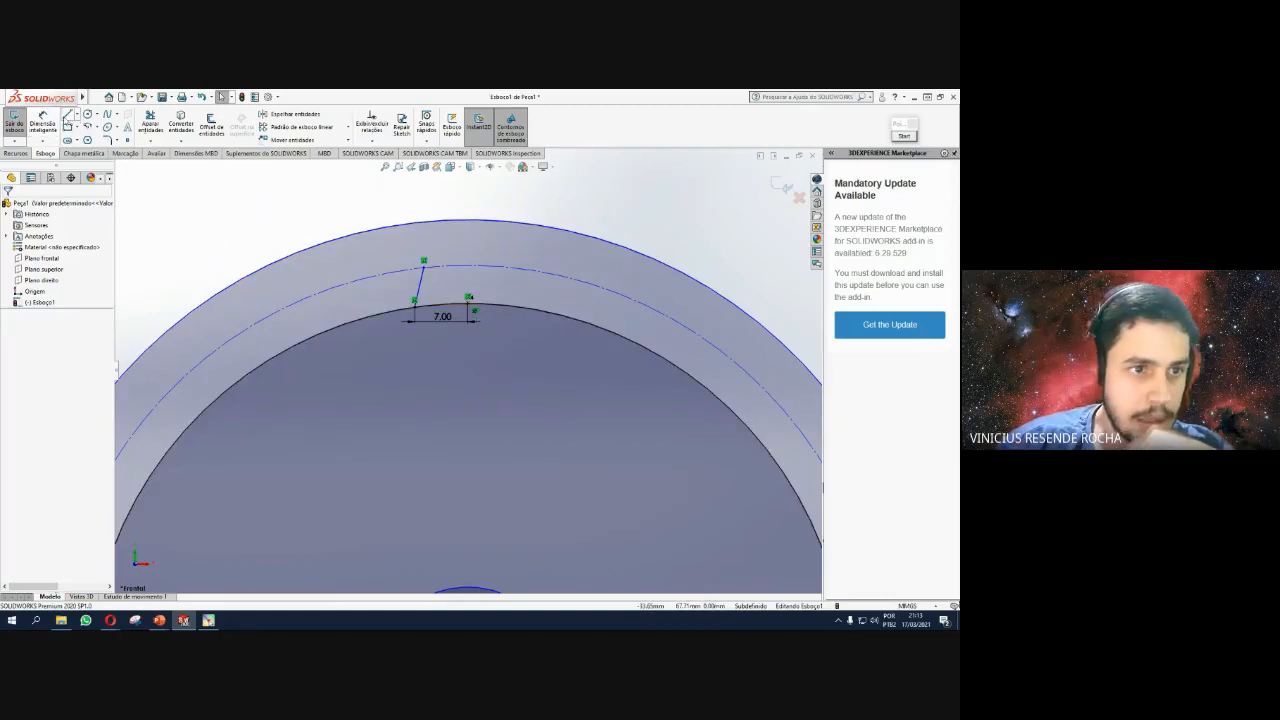
Delete a stray short line at the flank foot and zoom out to view the gear.
click(67, 116)
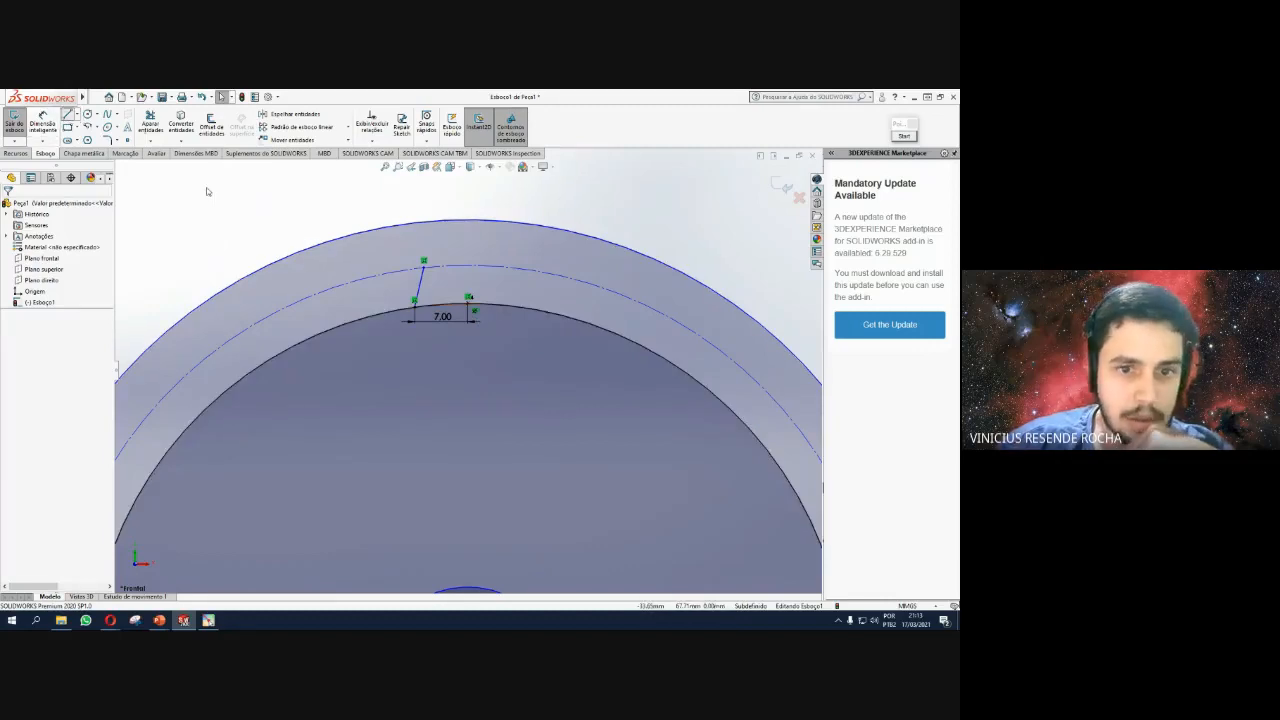
click(415, 304)
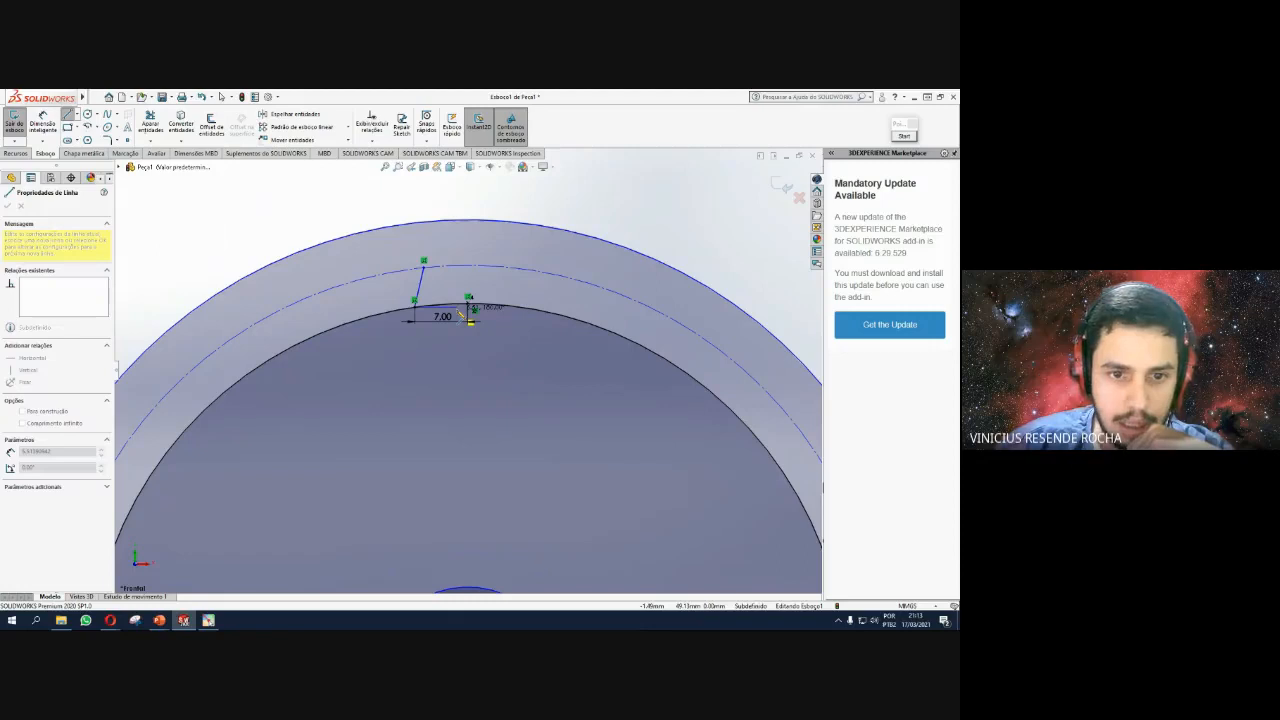
key(Escape)
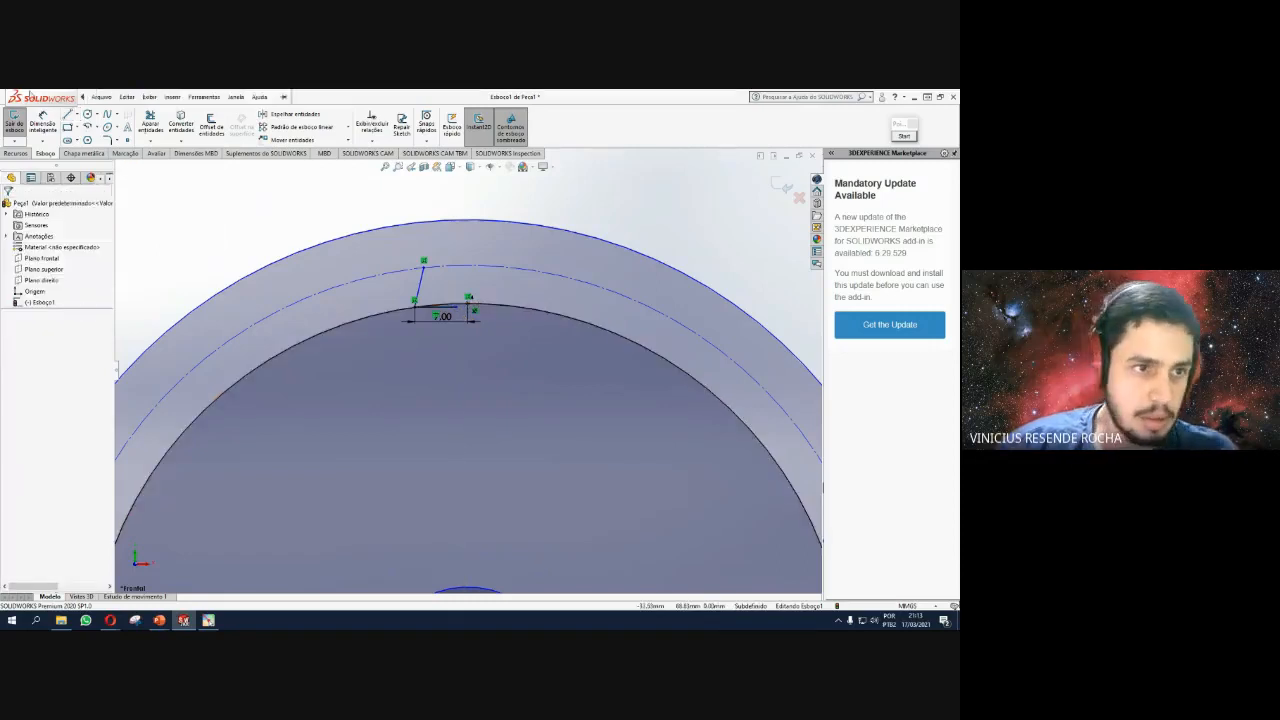
click(42, 122)
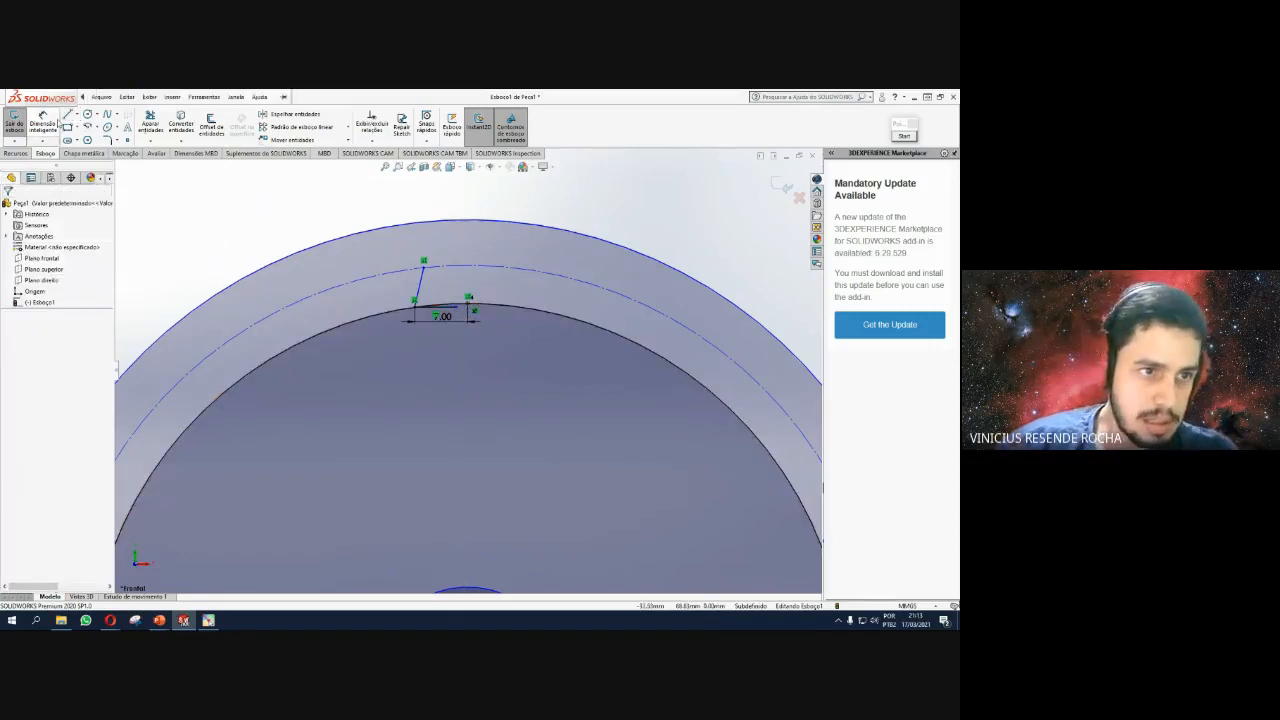
click(429, 294)
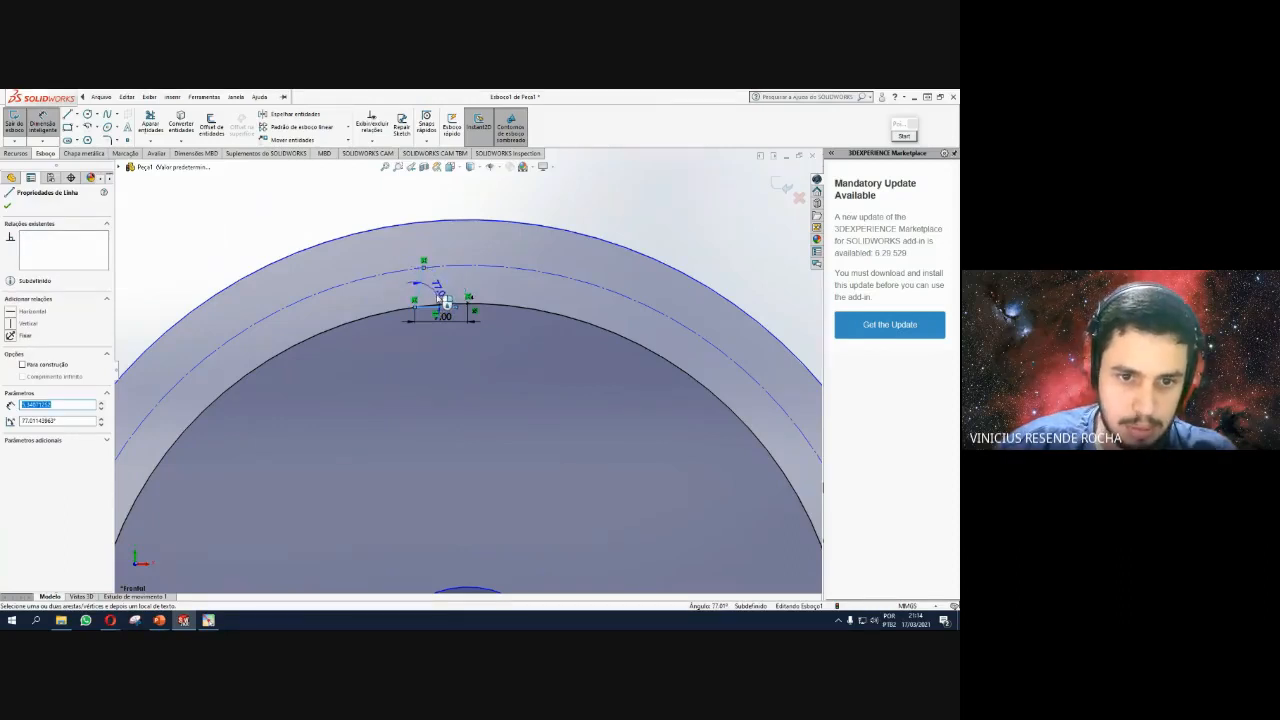
key(Escape)
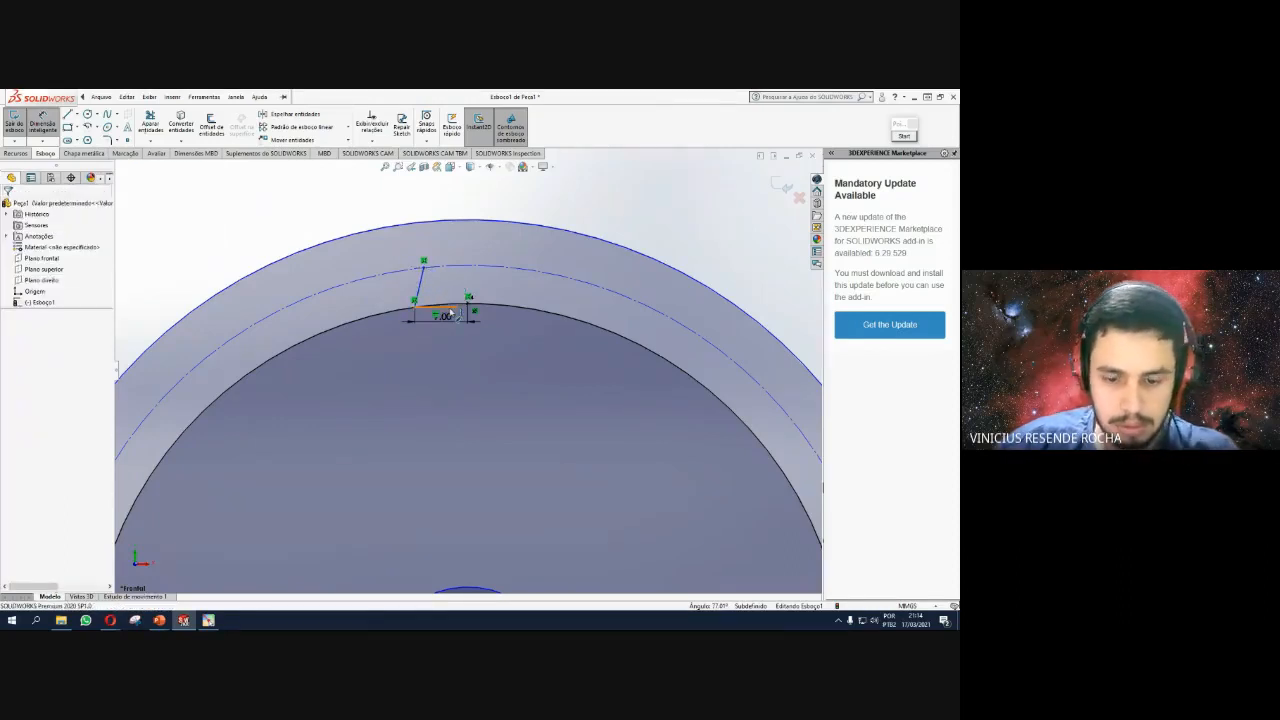
click(438, 307)
key(Delete)
click(127, 97)
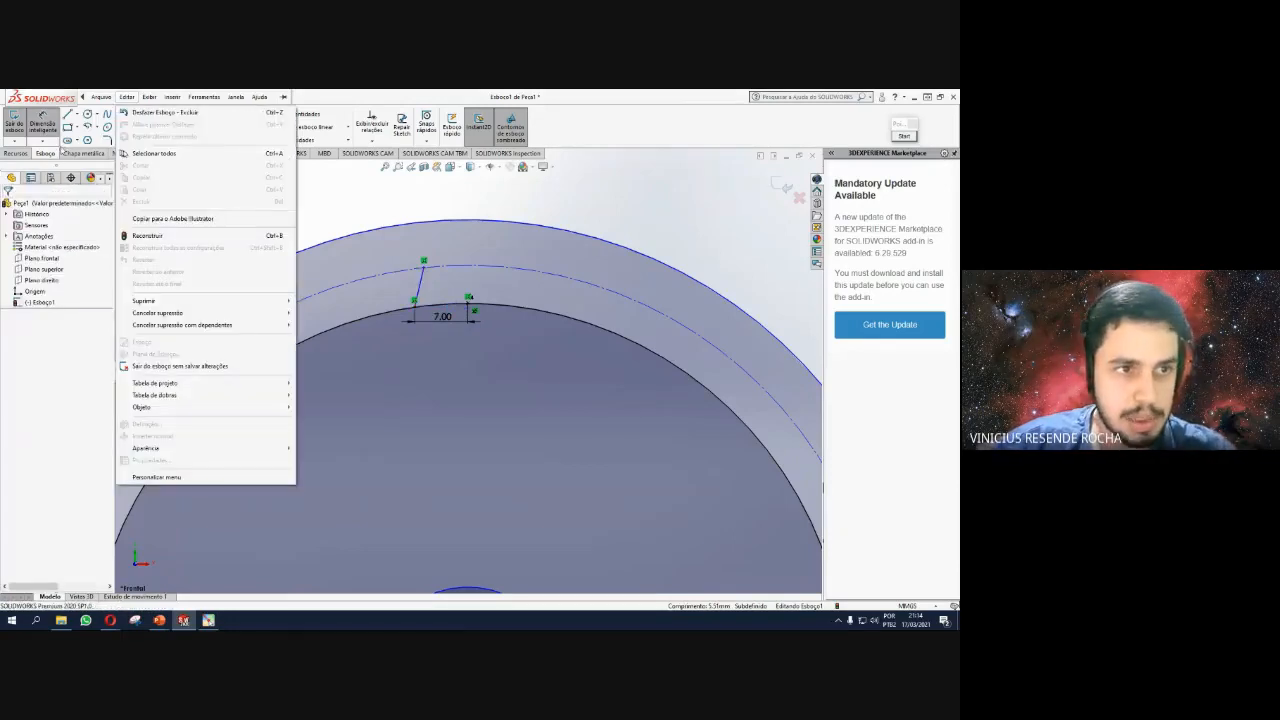
click(436, 211)
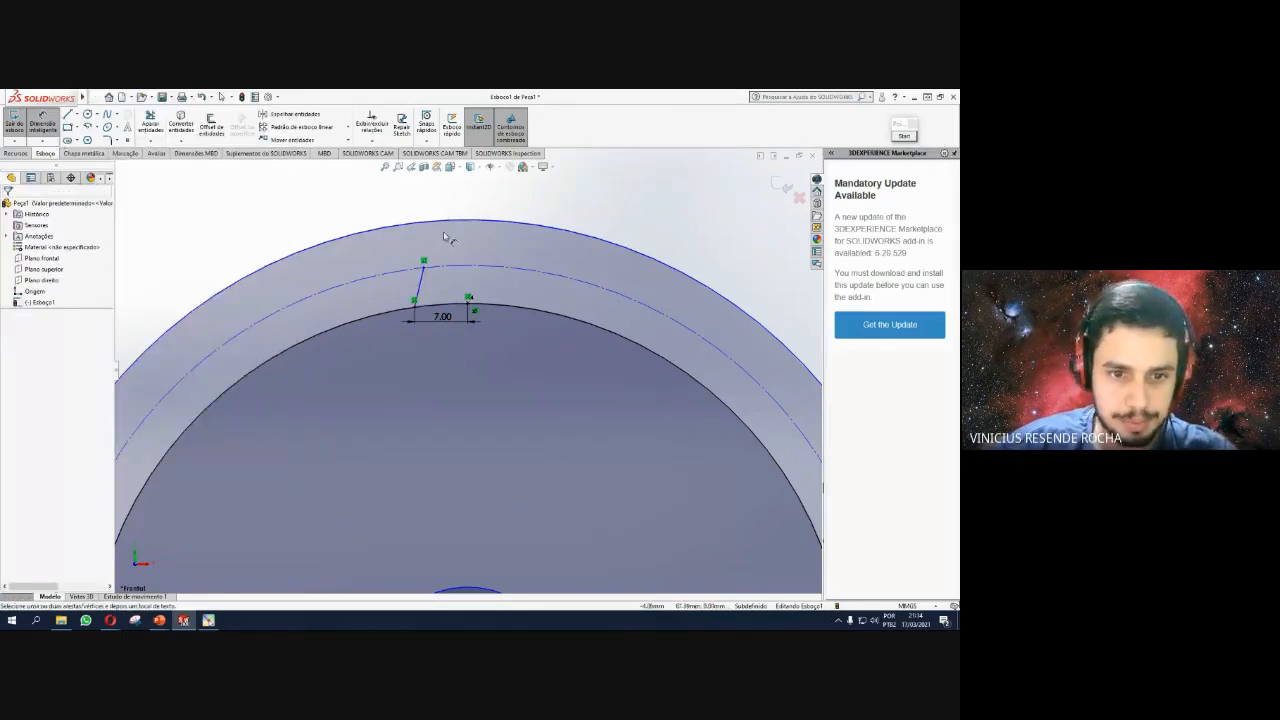
key(z)
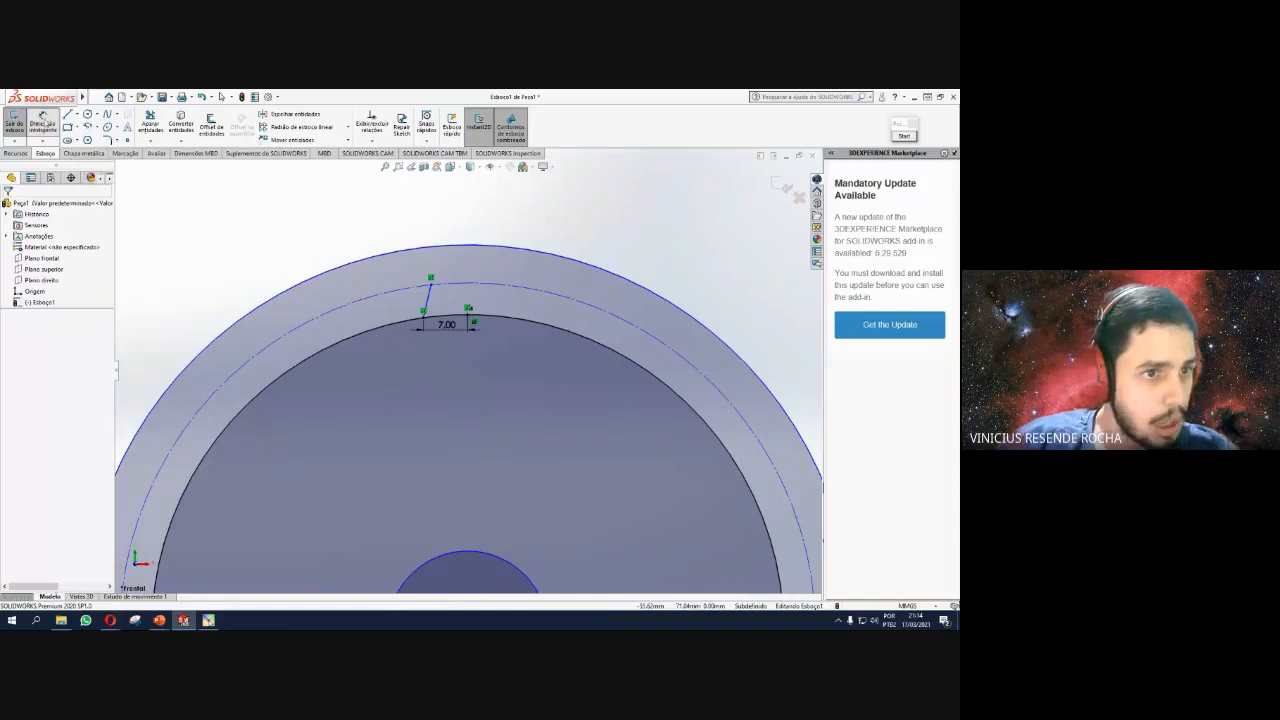
click(90, 128)
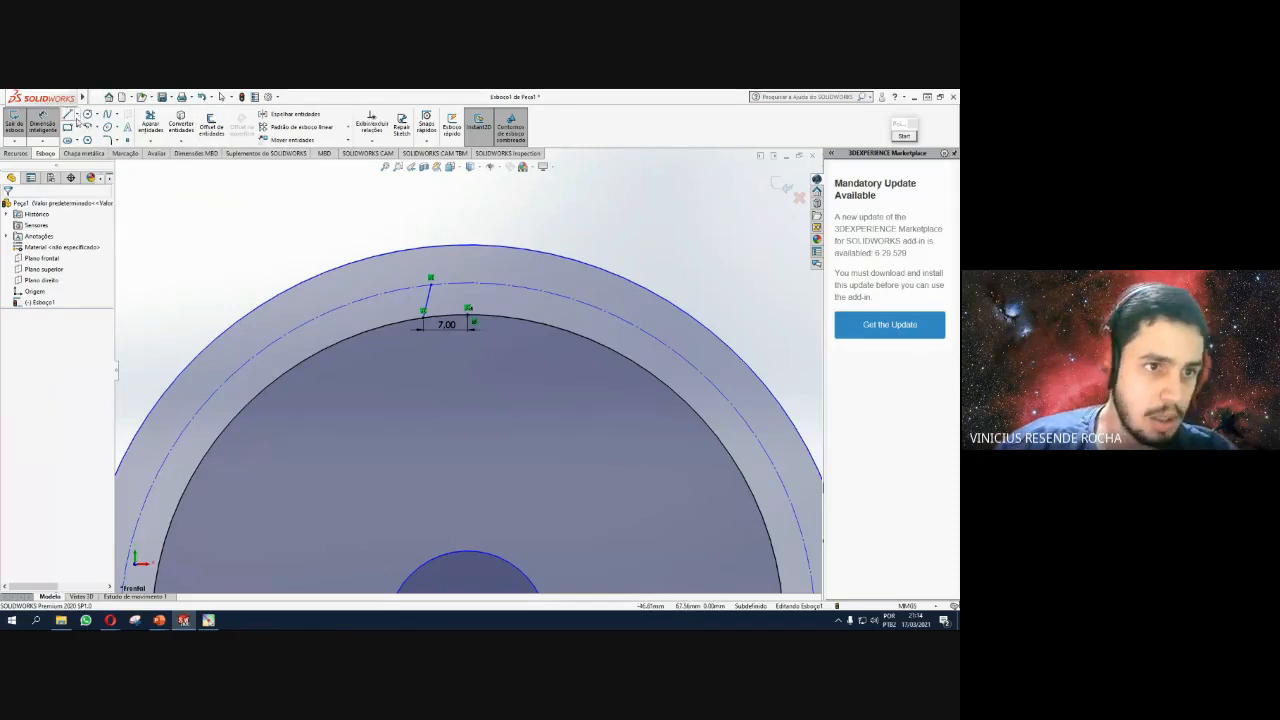
Draw a spline from the flank line's upper end to the radius-61 outer circle.
click(97, 128)
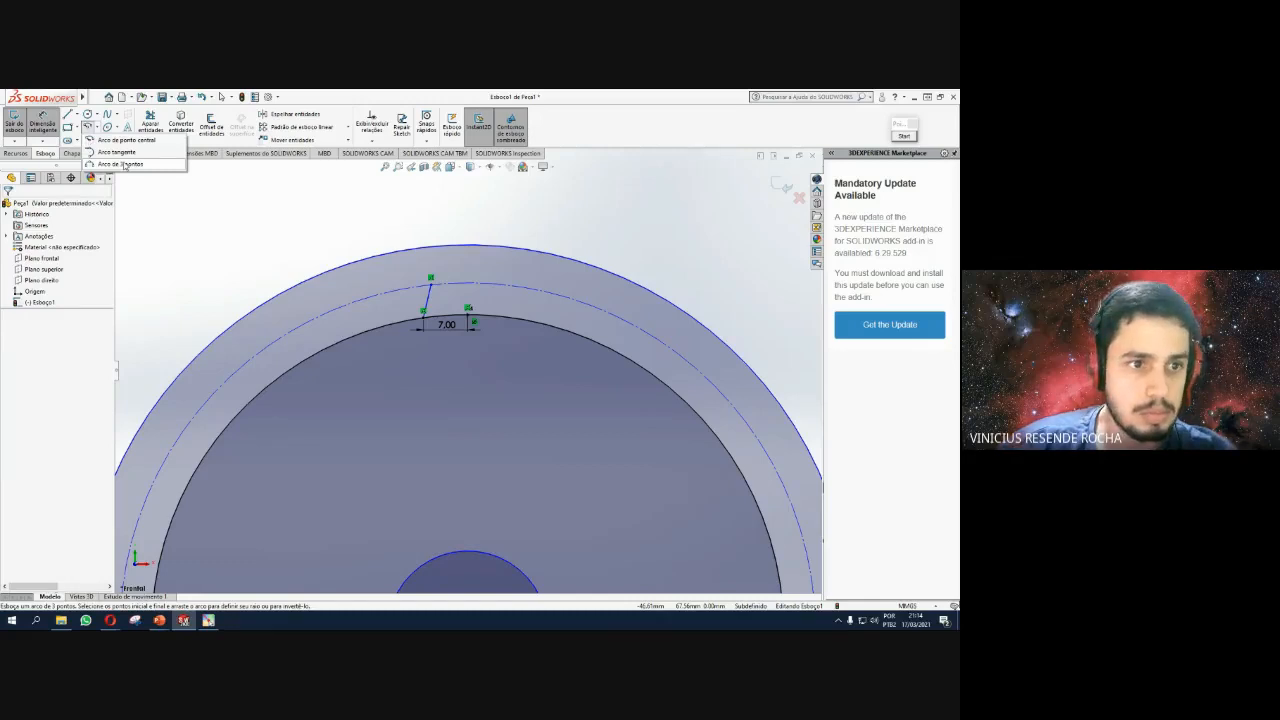
click(120, 164)
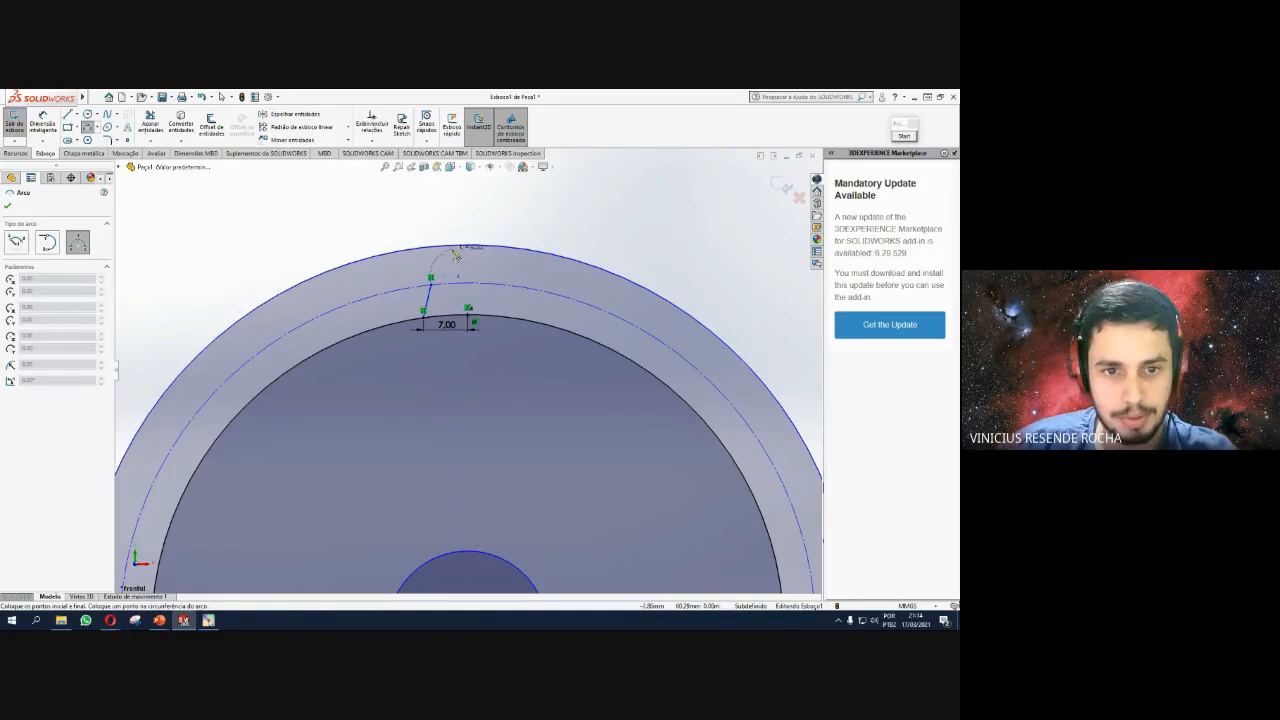
key(Escape)
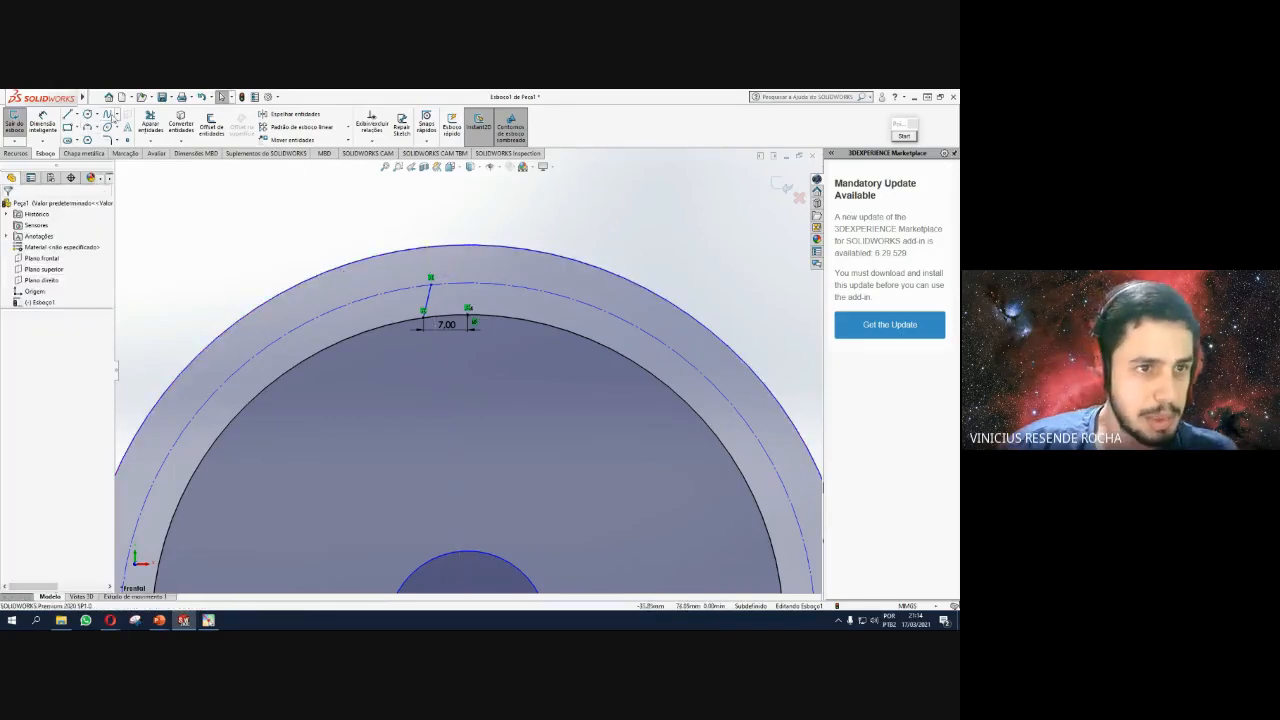
click(433, 282)
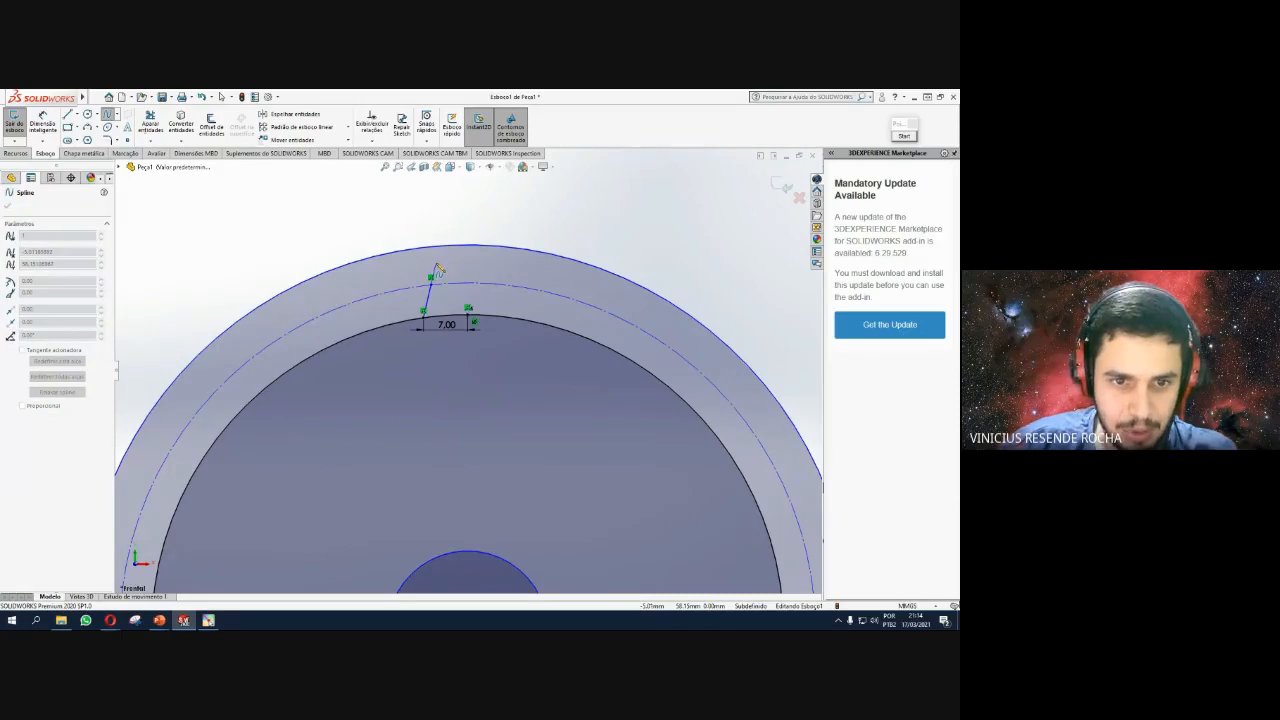
click(433, 274)
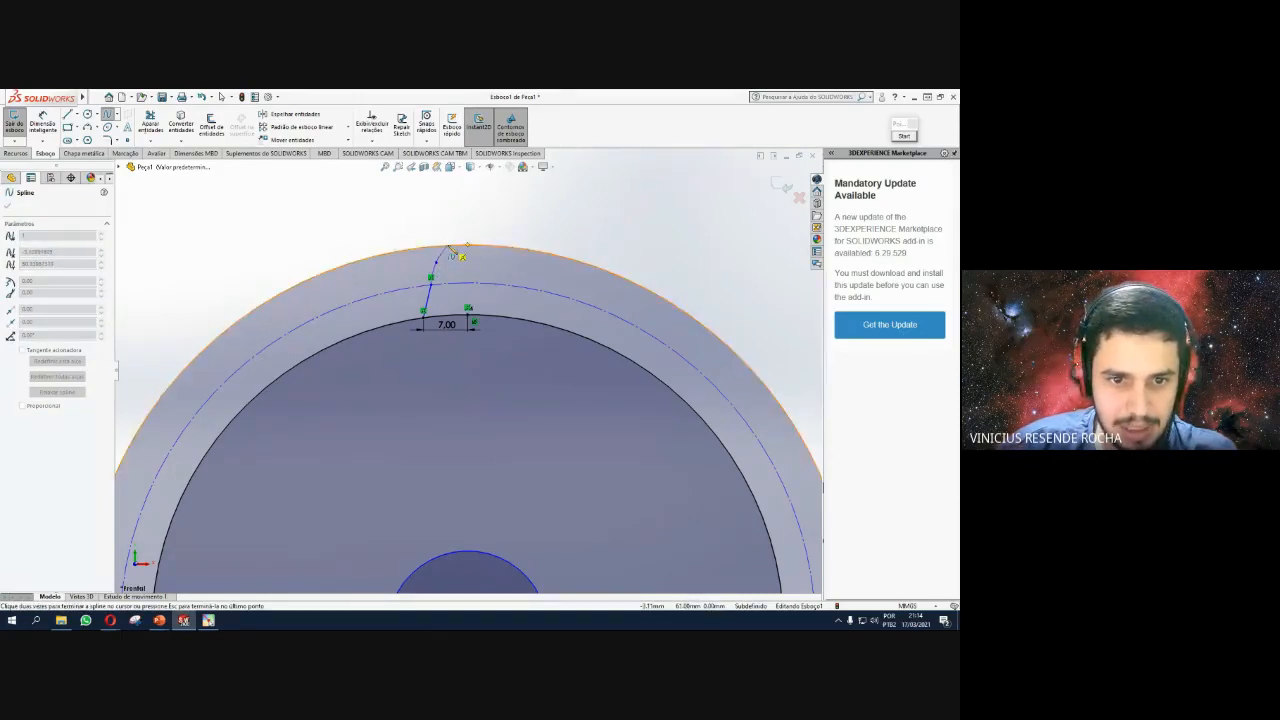
click(455, 248)
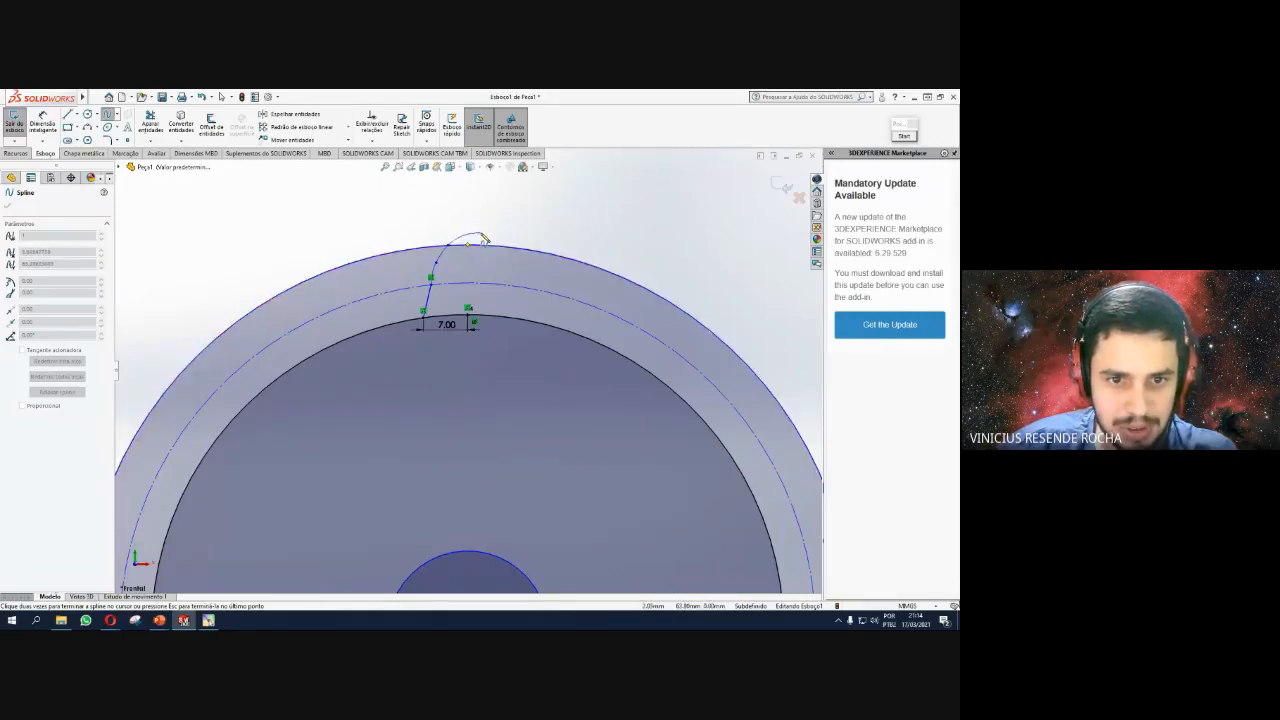
key(Escape)
middle_drag(467, 256, 487, 252)
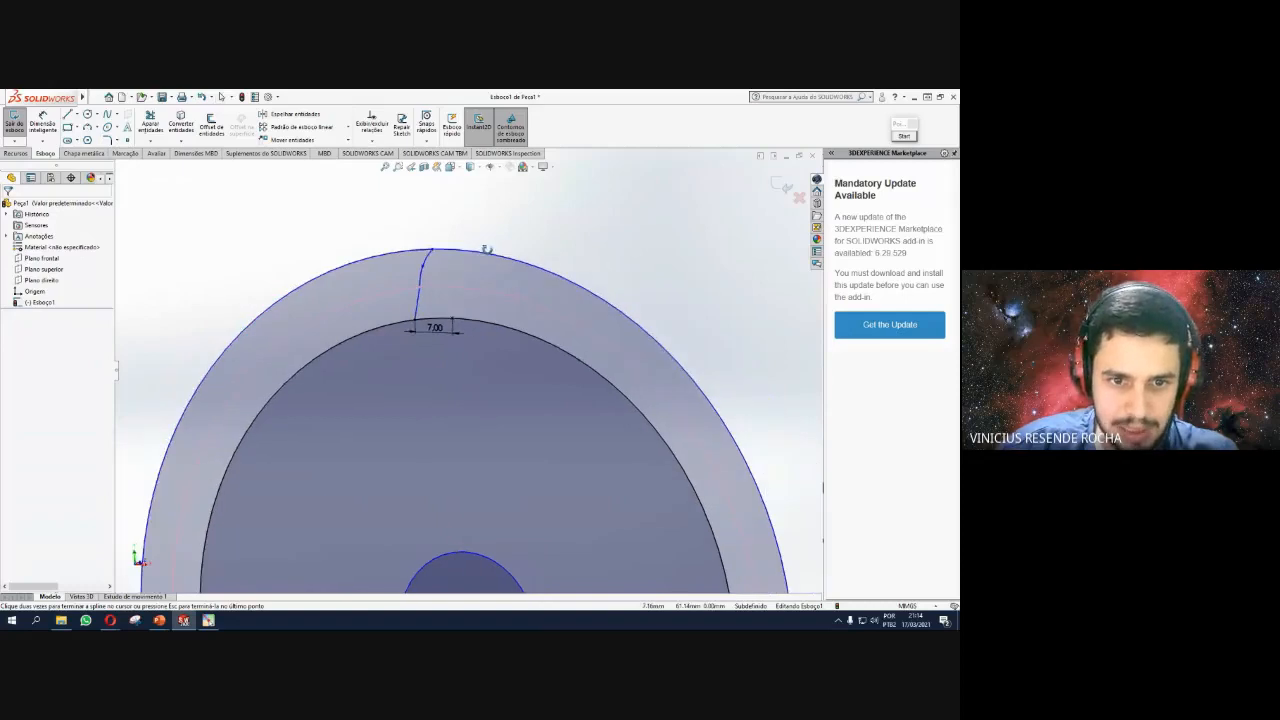
Drag the spline's middle point slightly right to flatten the flank curve.
scroll(472, 251, up, 6)
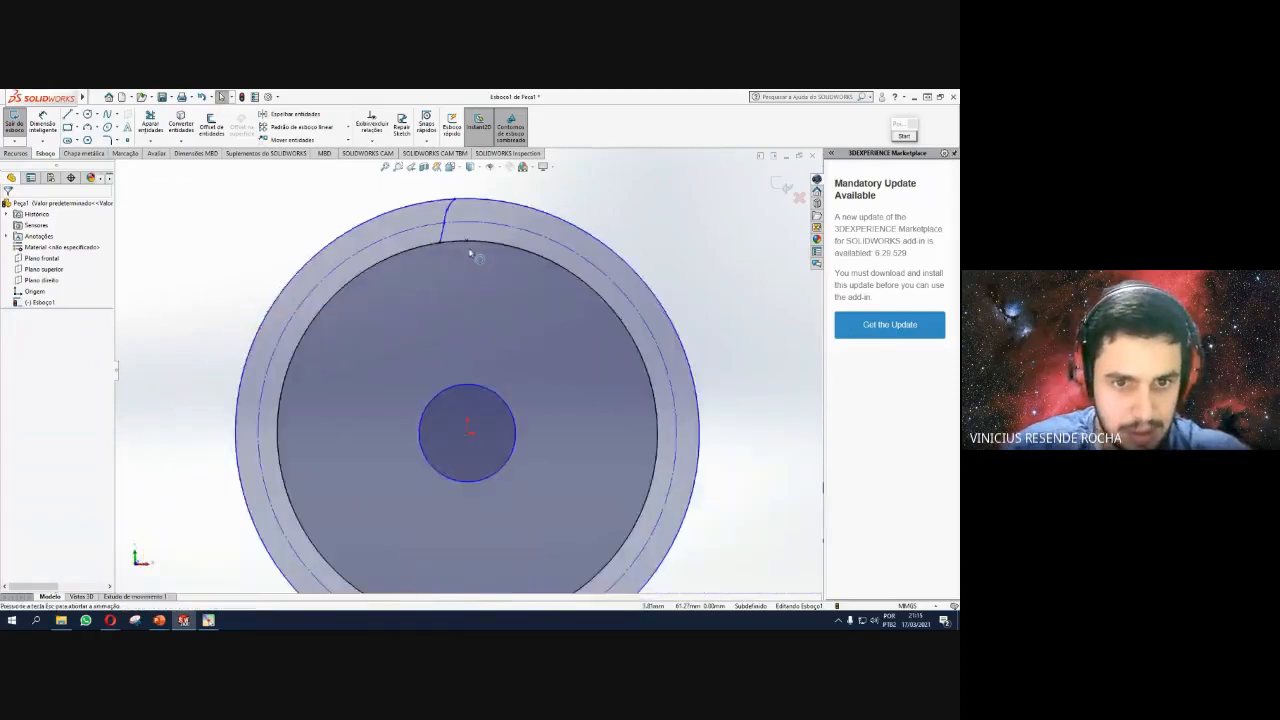
scroll(498, 227, down, 10)
scroll(425, 223, down, 2)
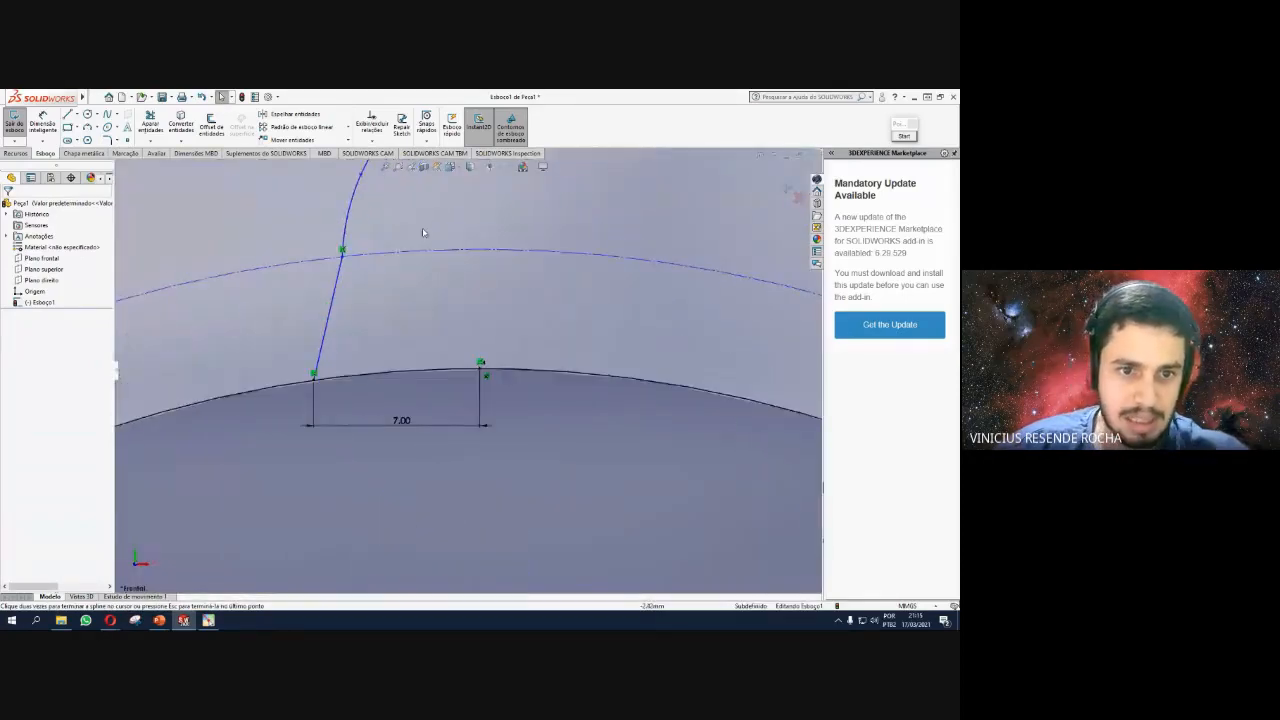
scroll(392, 240, up, 2)
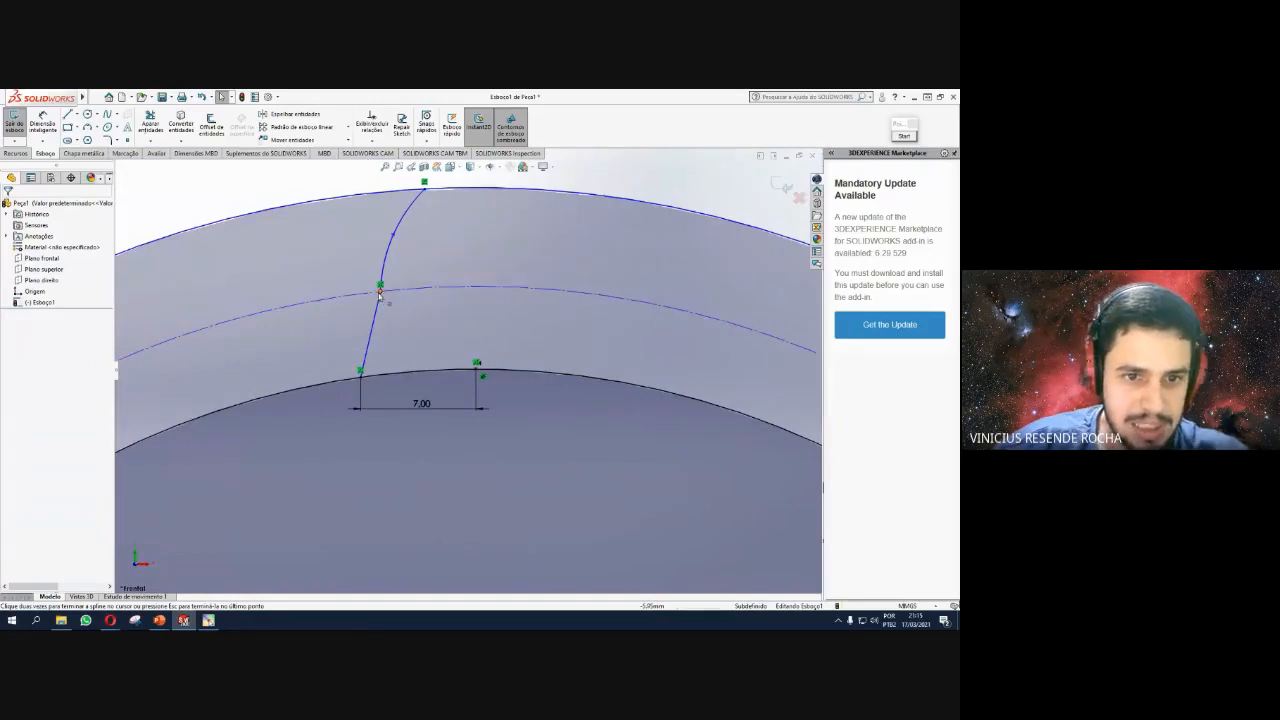
click(394, 236)
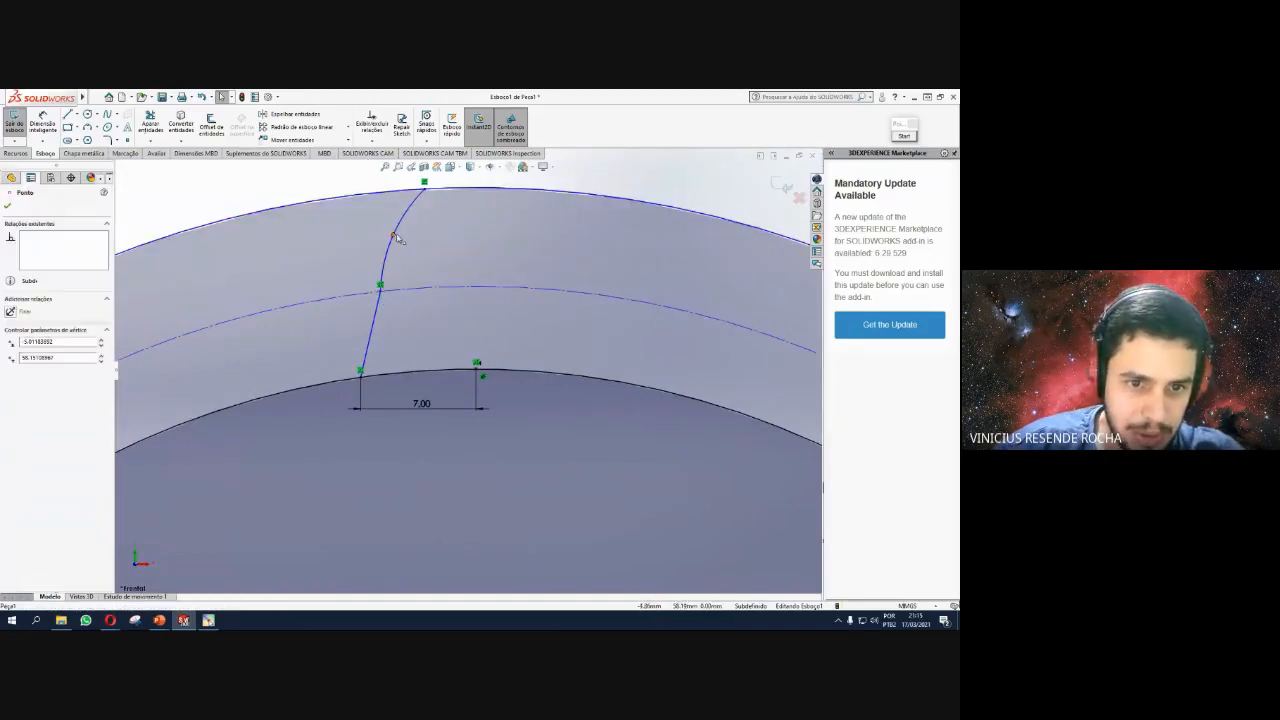
drag(393, 236, 402, 230)
click(625, 170)
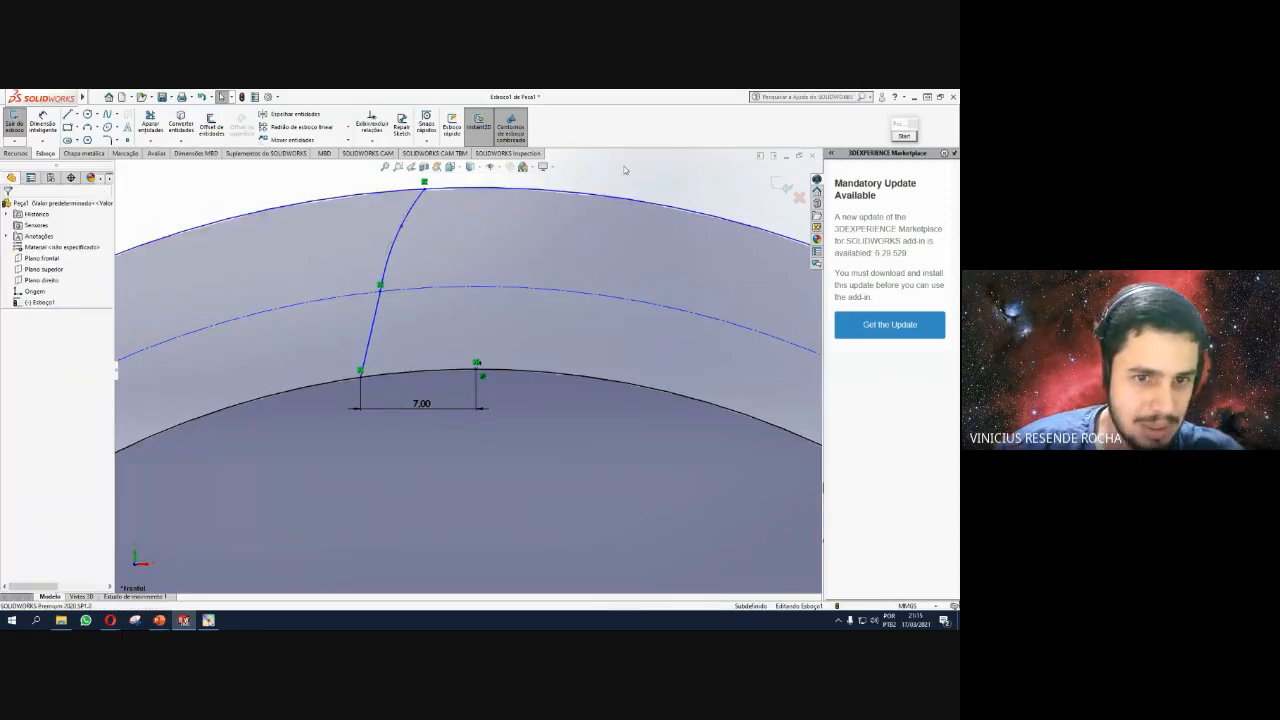
click(413, 211)
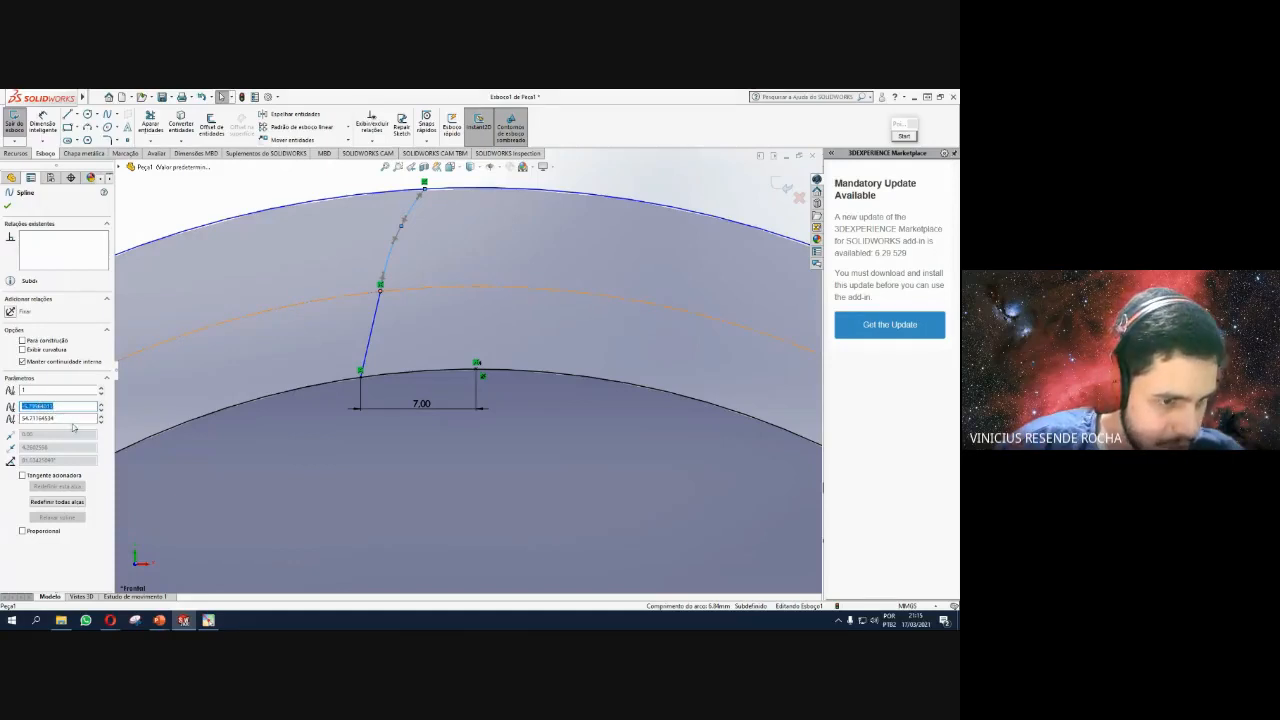
click(97, 116)
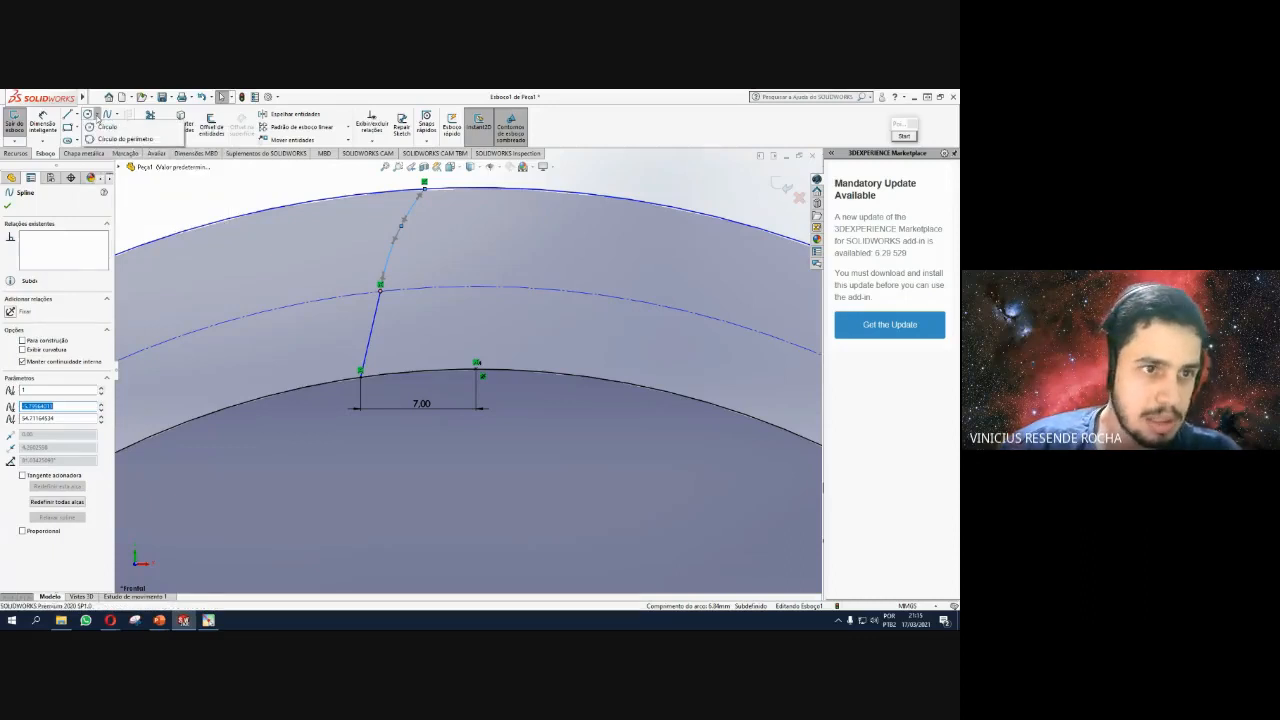
click(105, 127)
scroll(606, 246, up, 5)
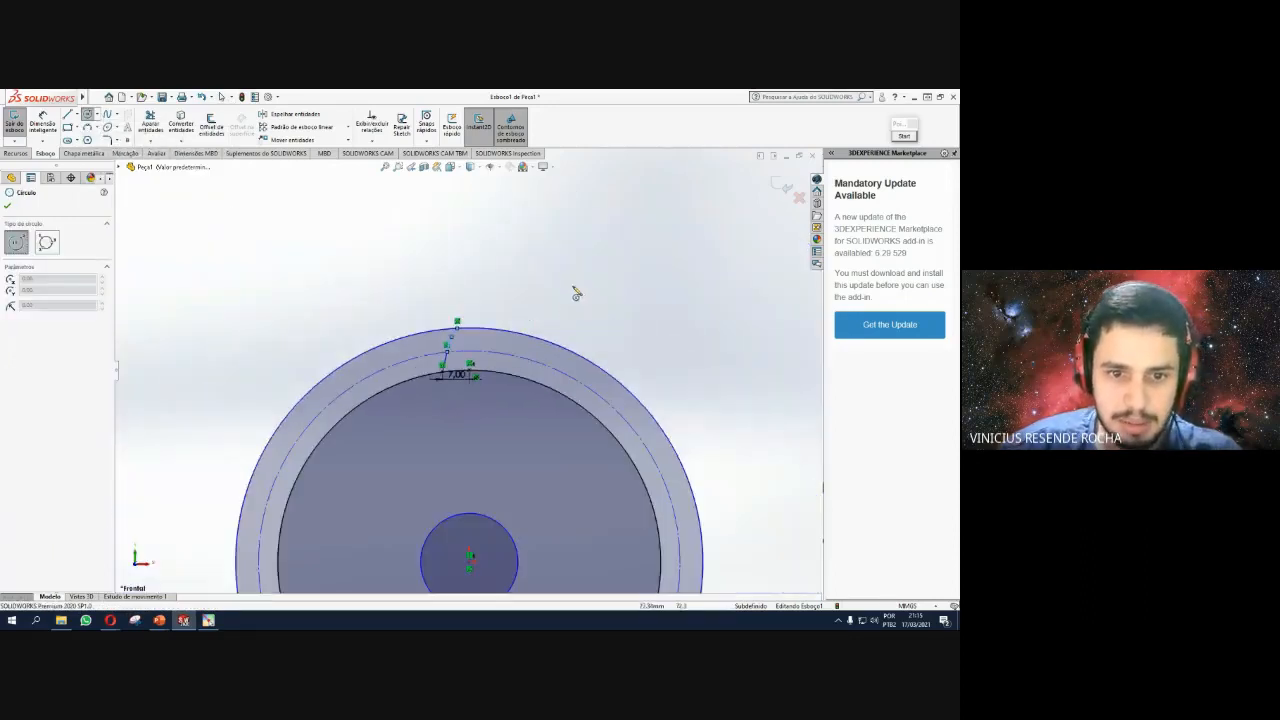
click(534, 299)
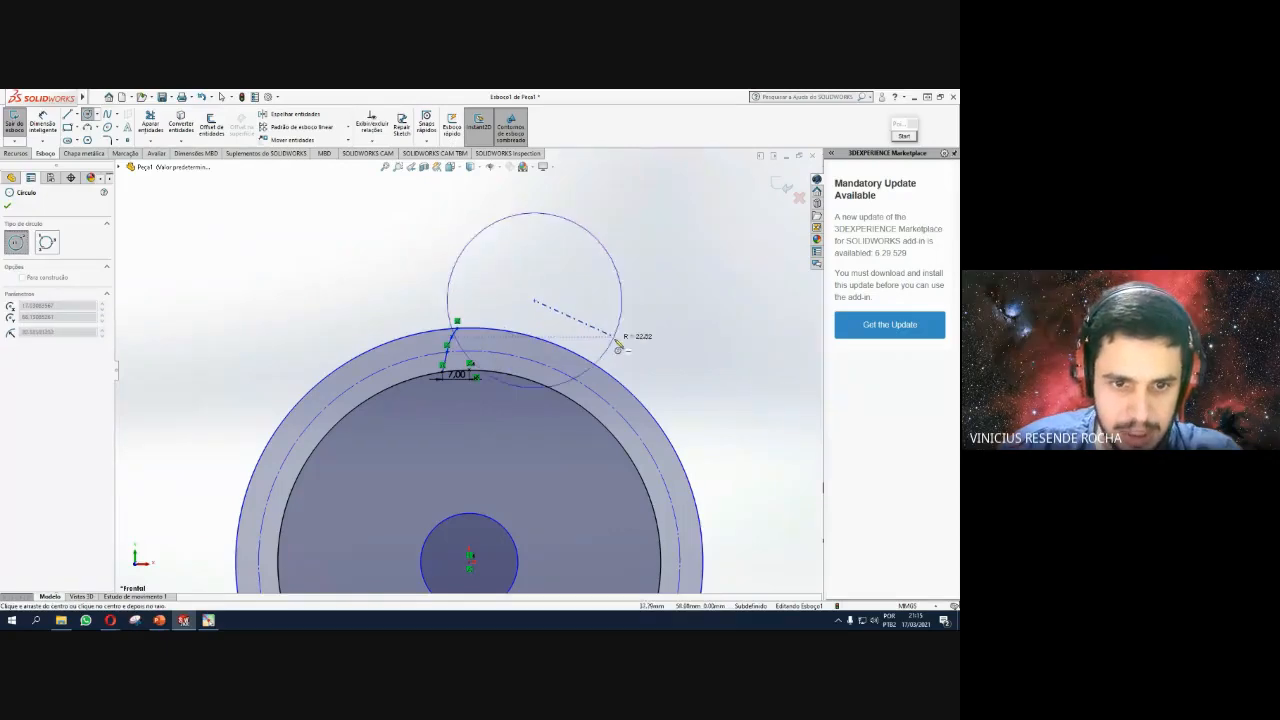
click(626, 349)
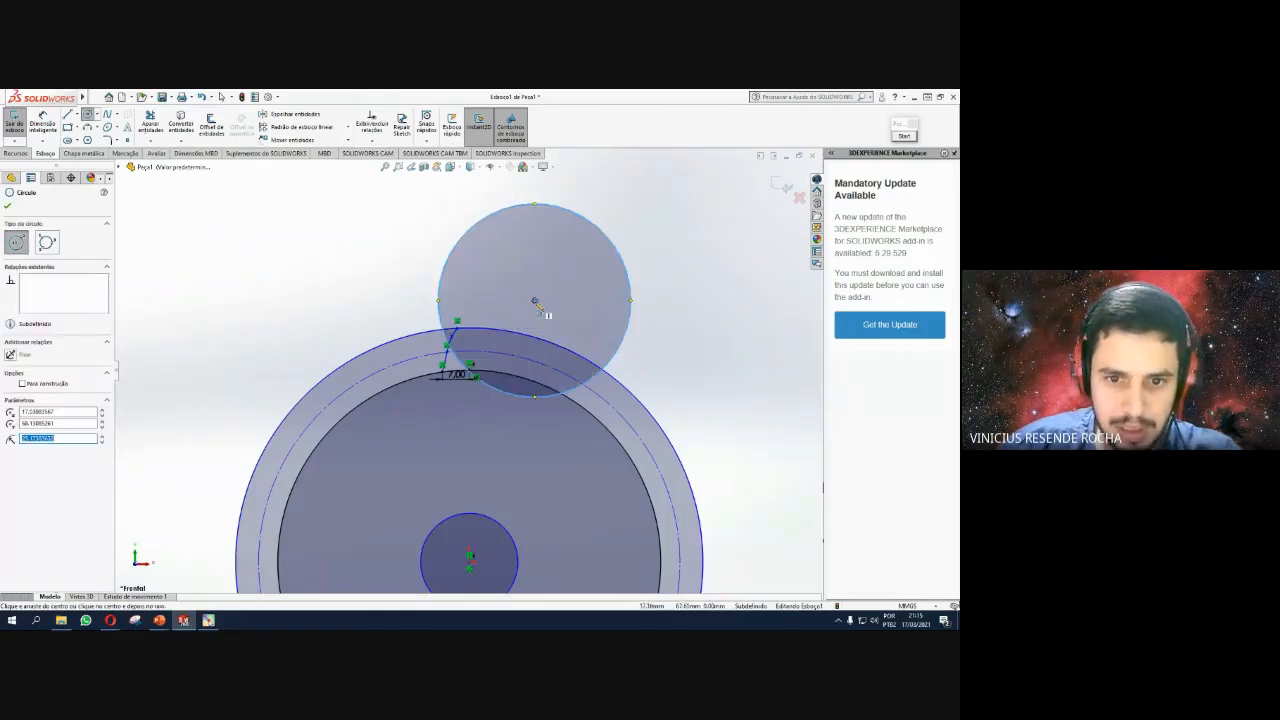
key(Escape)
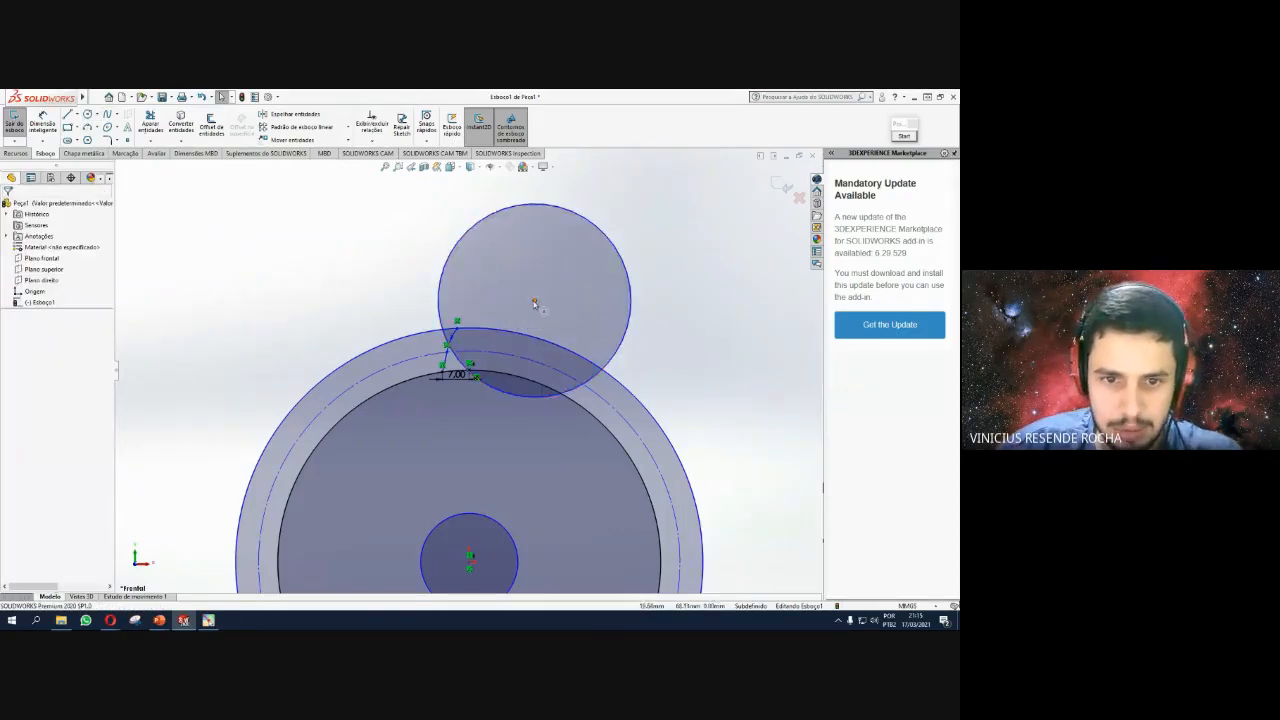
click(534, 300)
drag(541, 345, 541, 386)
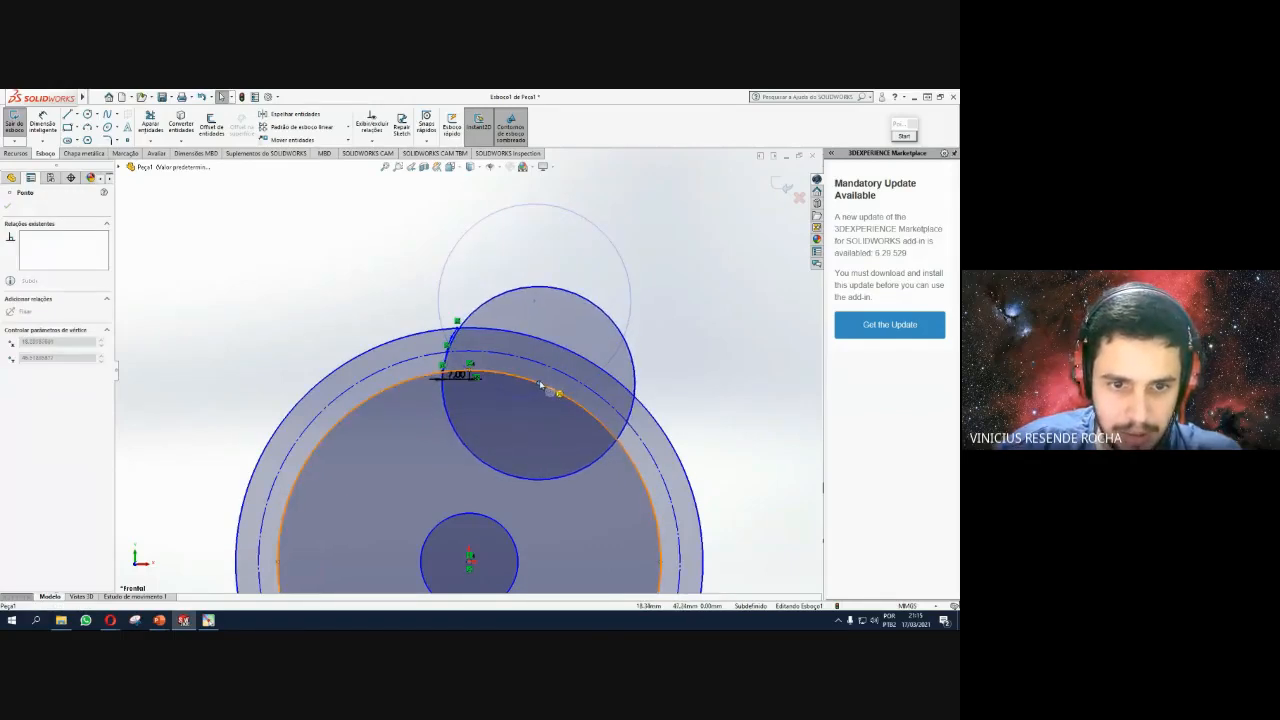
drag(541, 386, 541, 383)
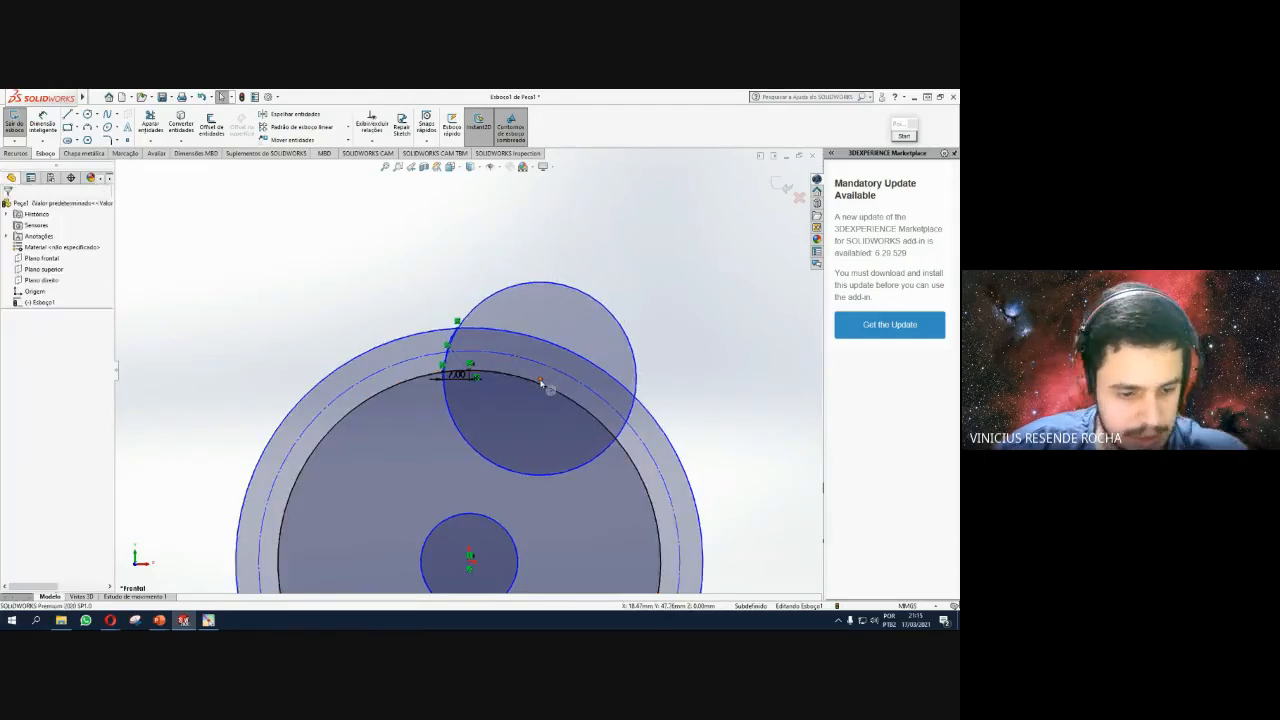
key(ctrl+z)
key(ctrl+z)
scroll(440, 348, down, 1)
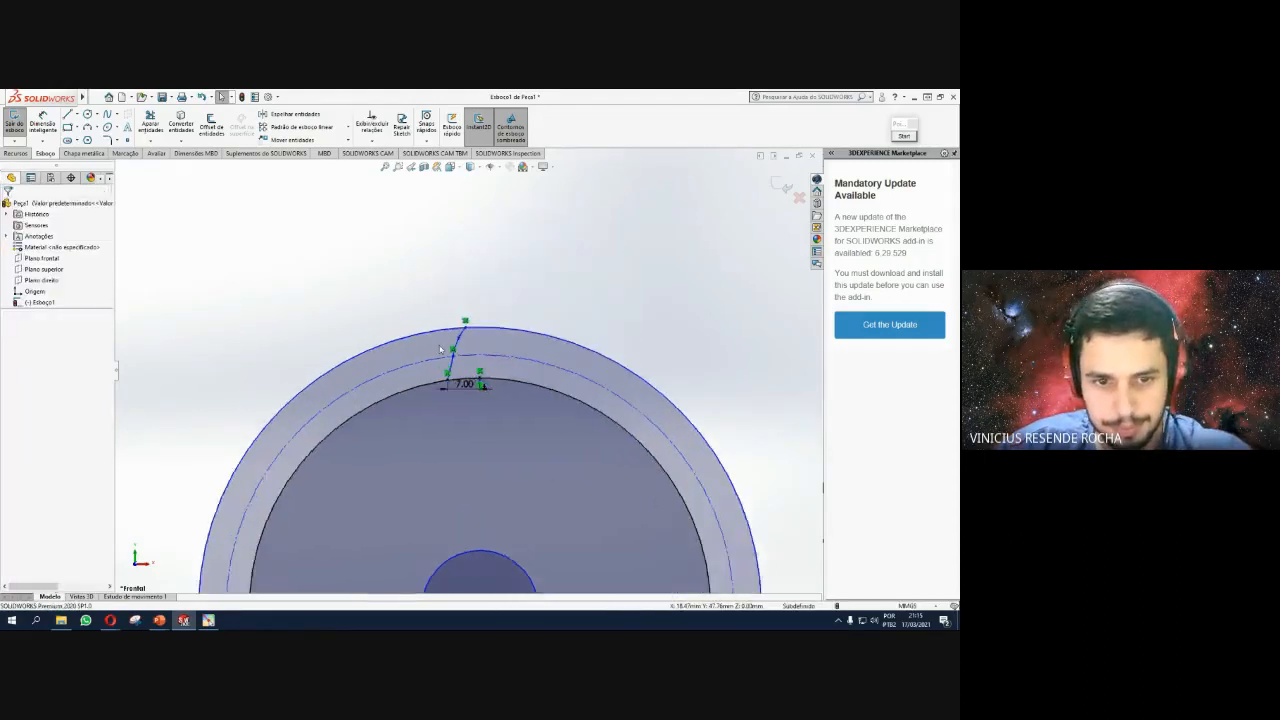
scroll(454, 342, down, 3)
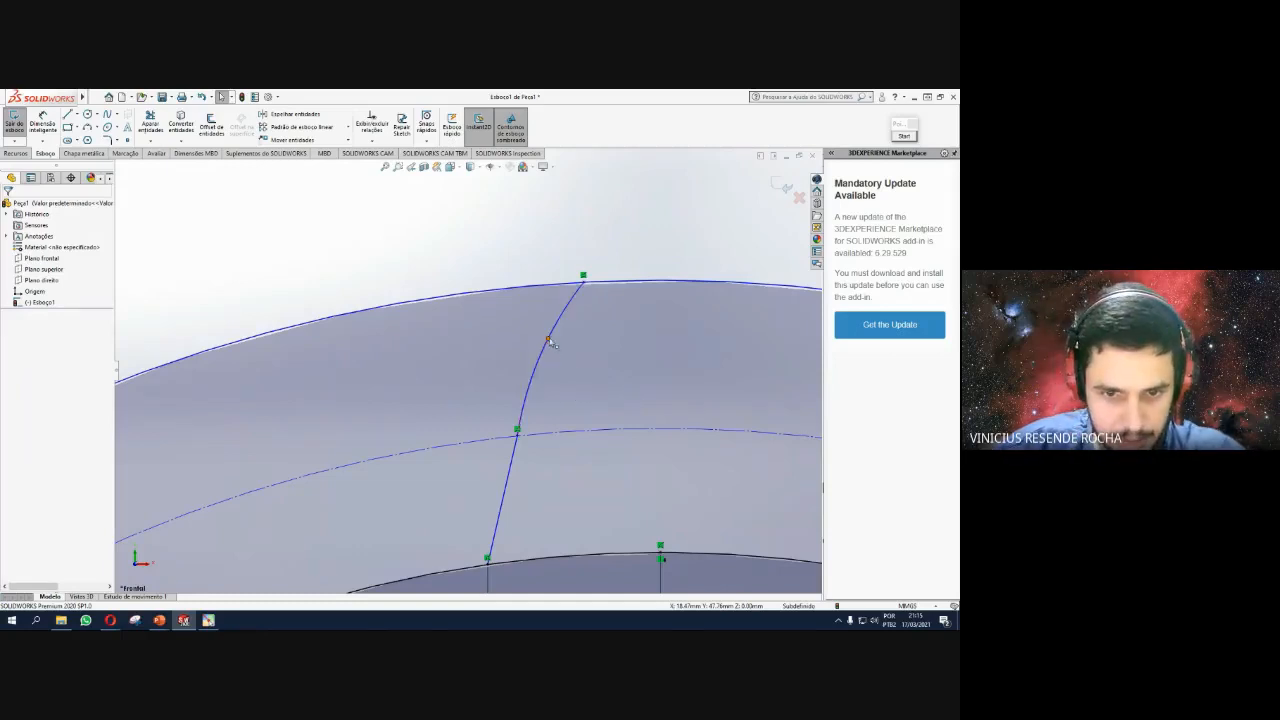
Drag the spline's middle point down-left so the upper flank bends less.
drag(548, 339, 525, 413)
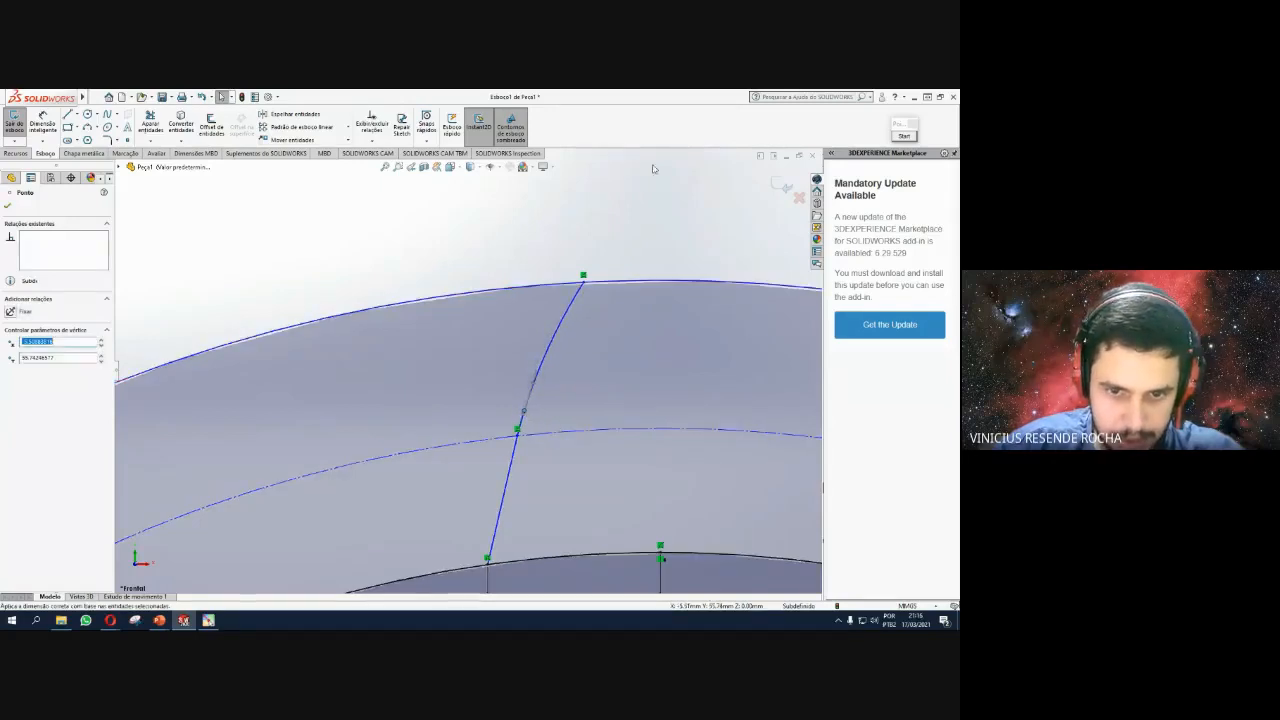
click(654, 226)
scroll(656, 328, up, 3)
scroll(640, 334, up, 1)
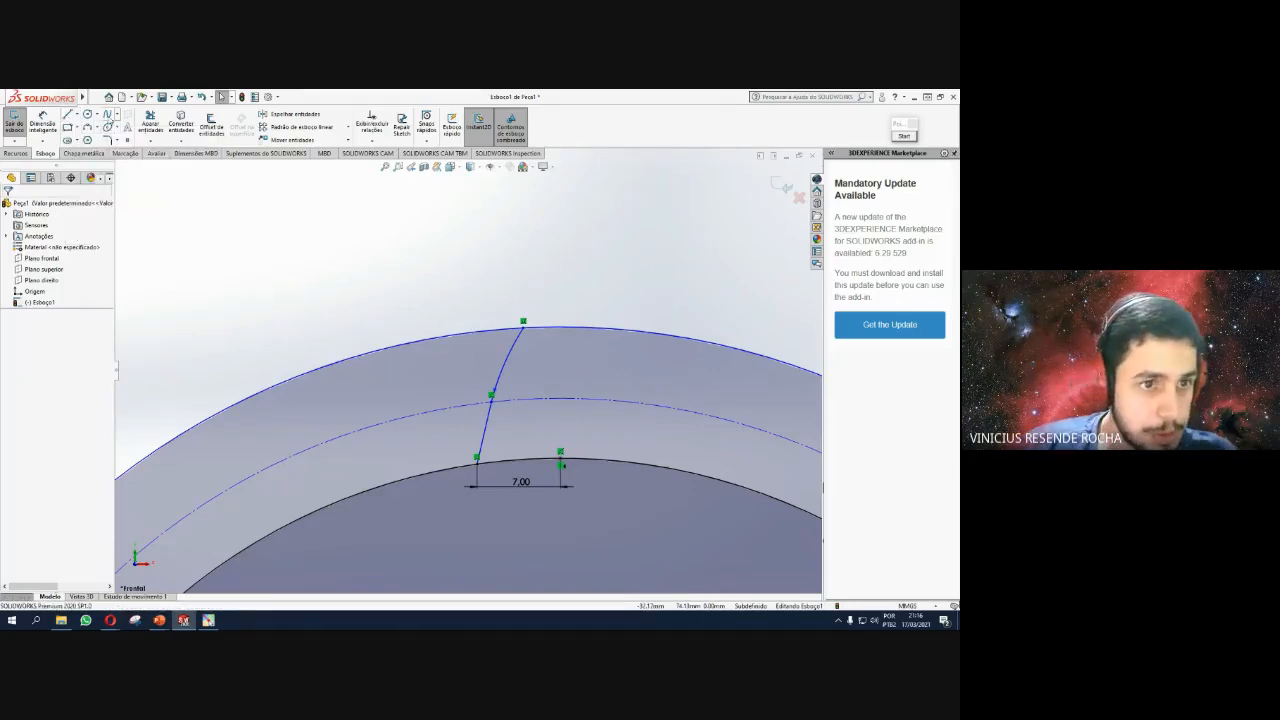
click(316, 249)
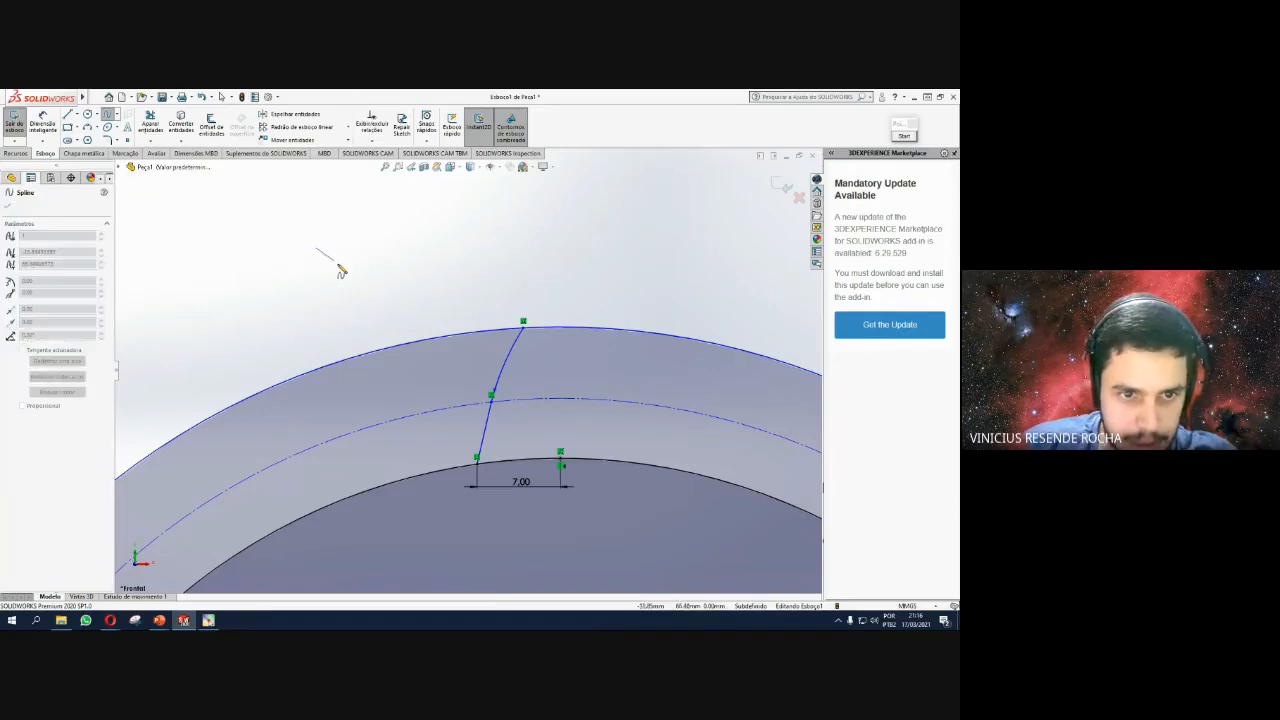
click(424, 246)
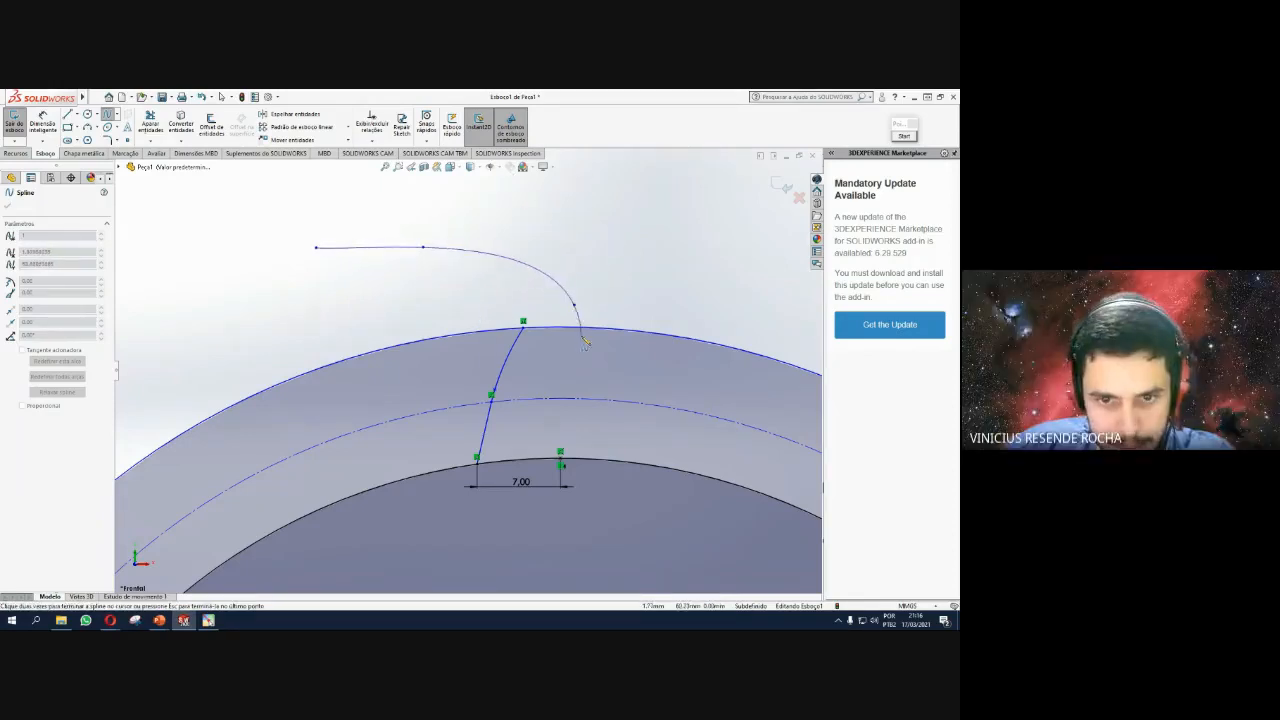
click(574, 304)
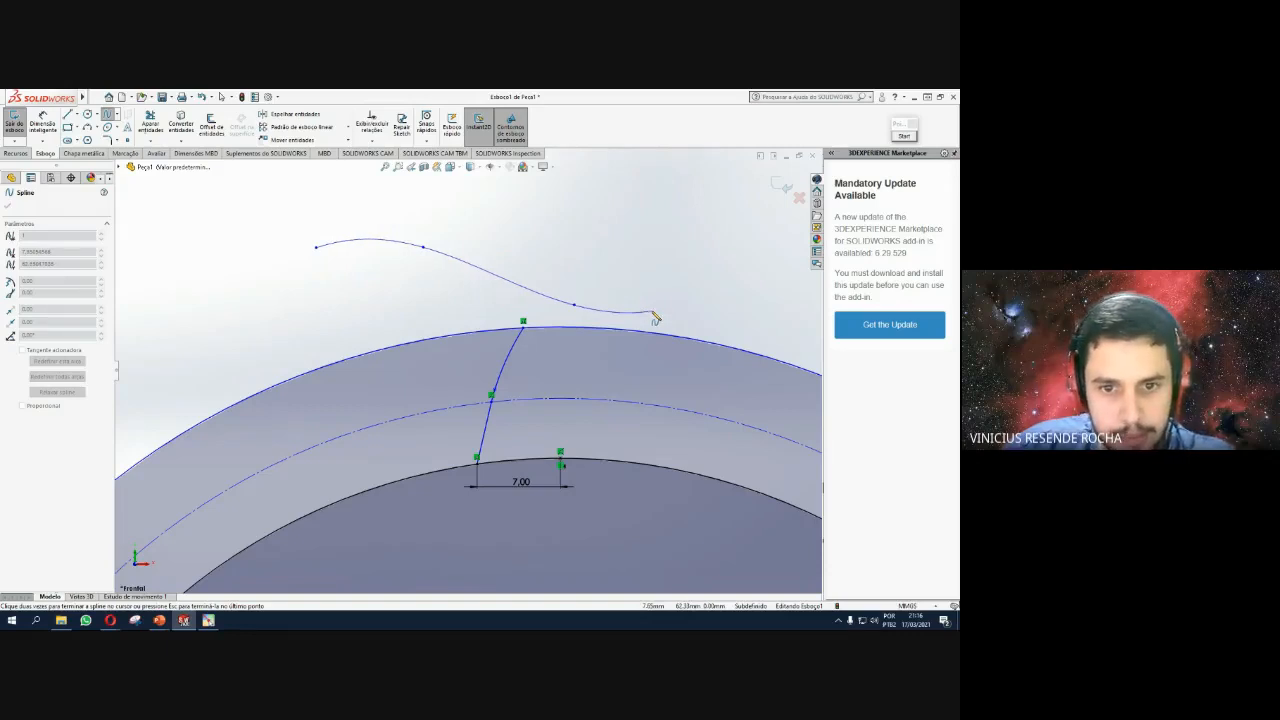
key(Escape)
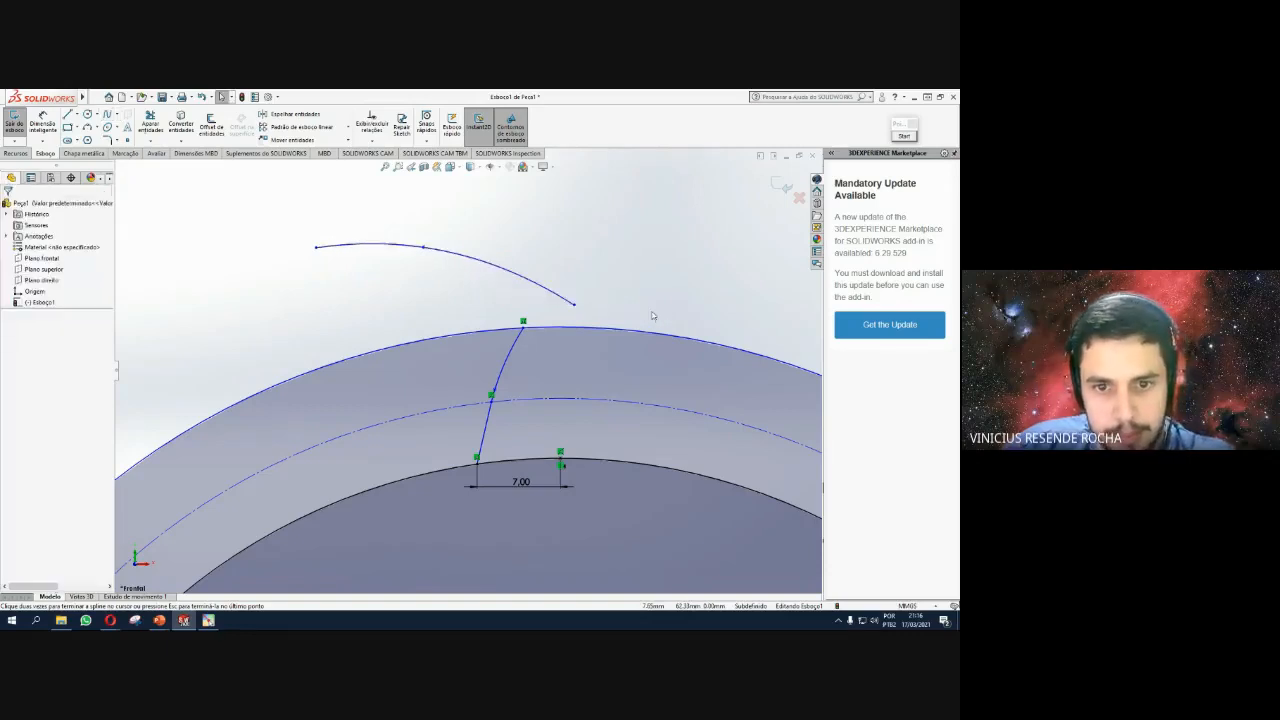
click(514, 277)
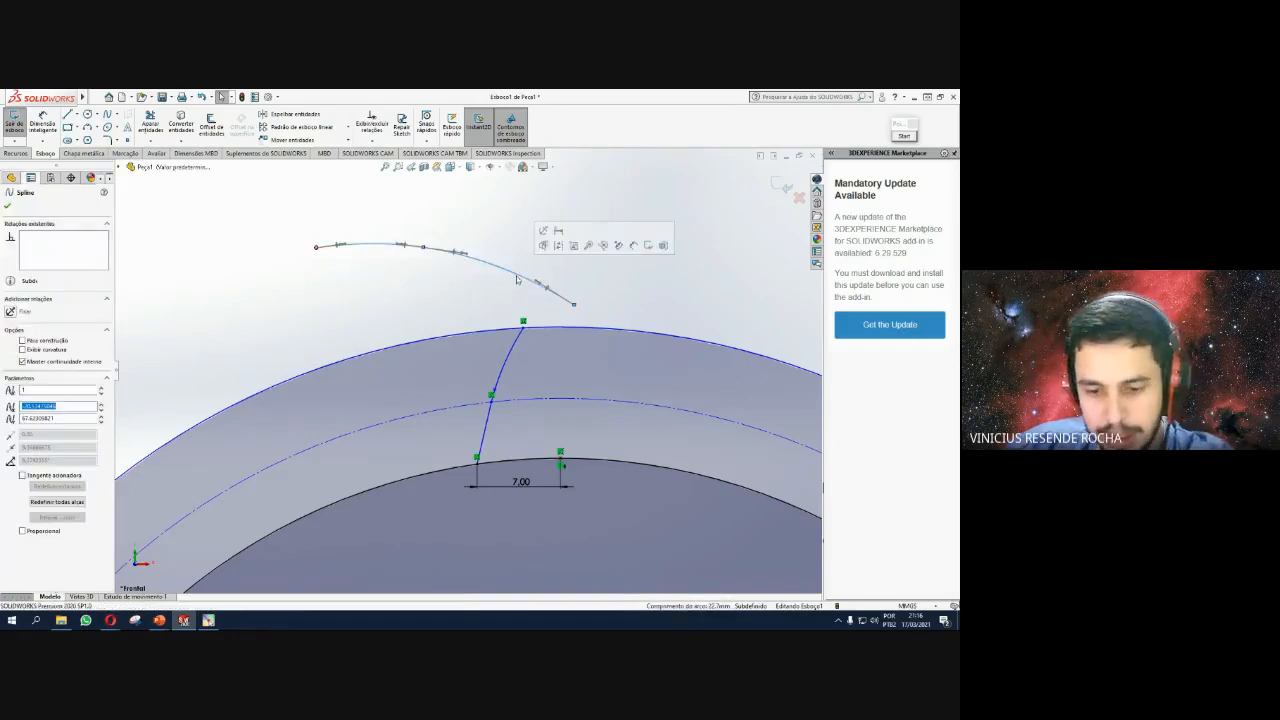
key(Delete)
click(101, 97)
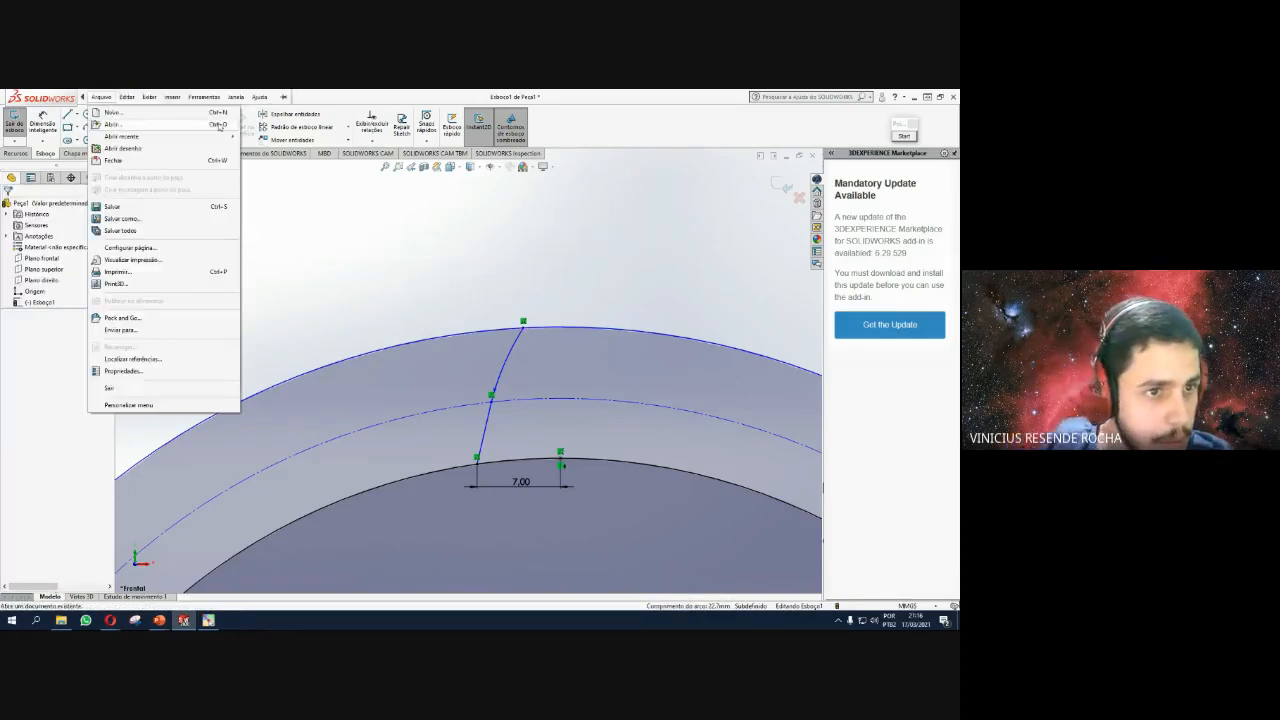
click(389, 257)
mouse_move(66, 95)
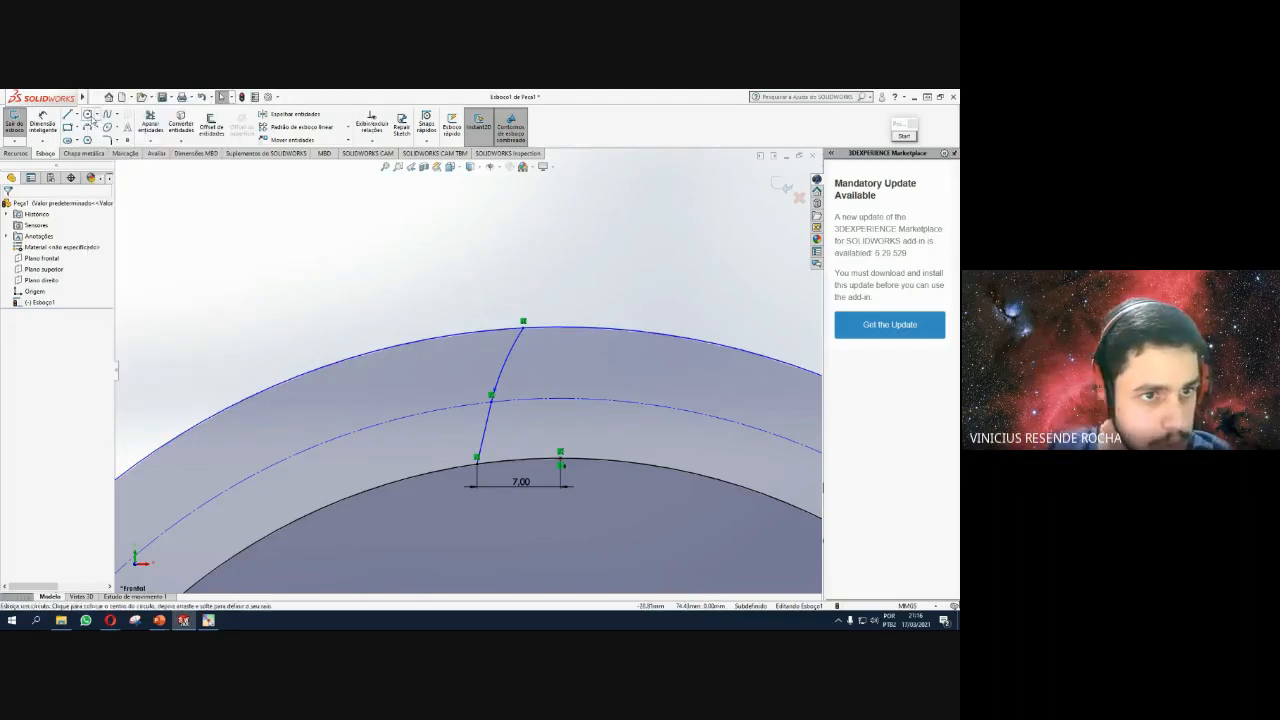
Draw a three-point circle through the flank's reference-circle point, its tip, and a point rightward.
click(97, 115)
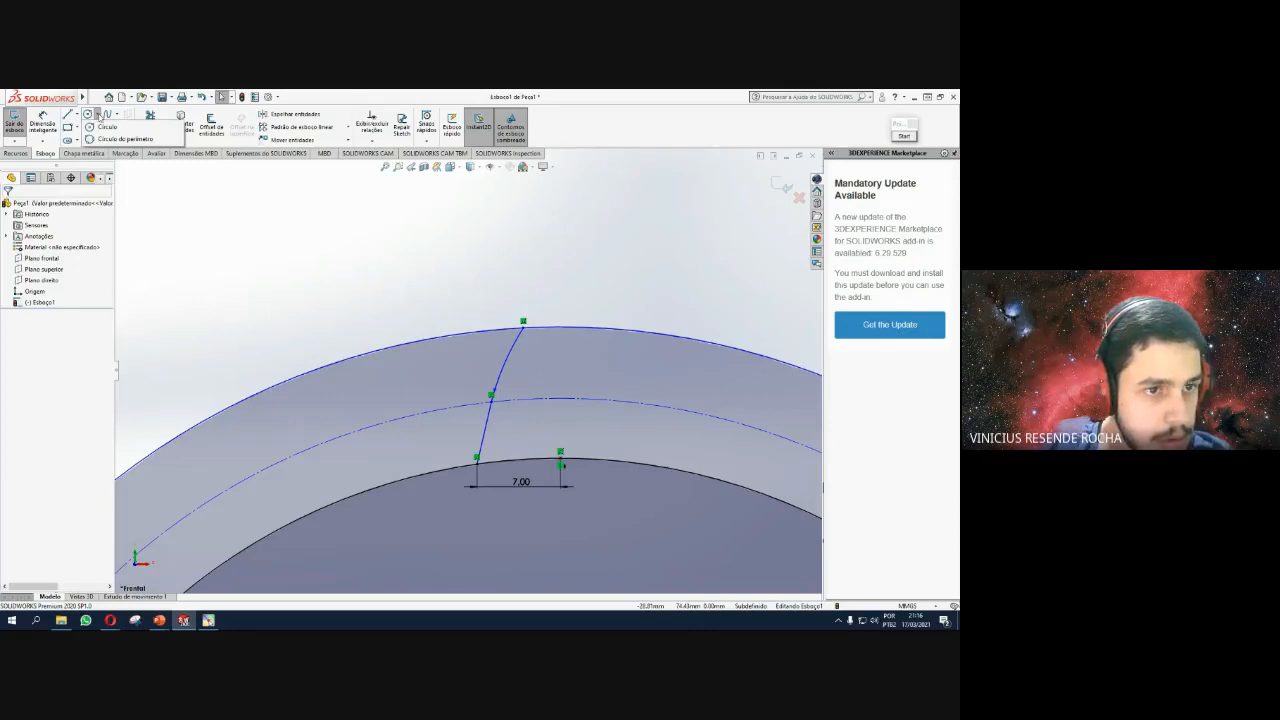
click(105, 127)
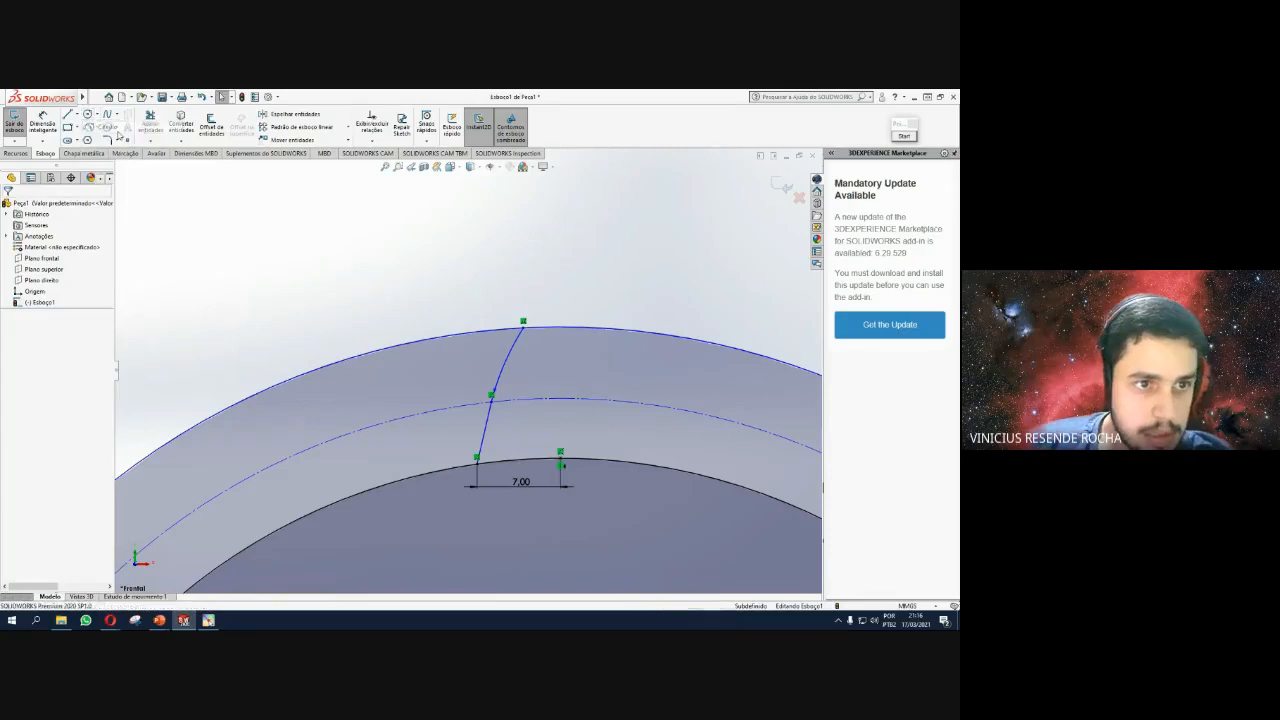
click(99, 114)
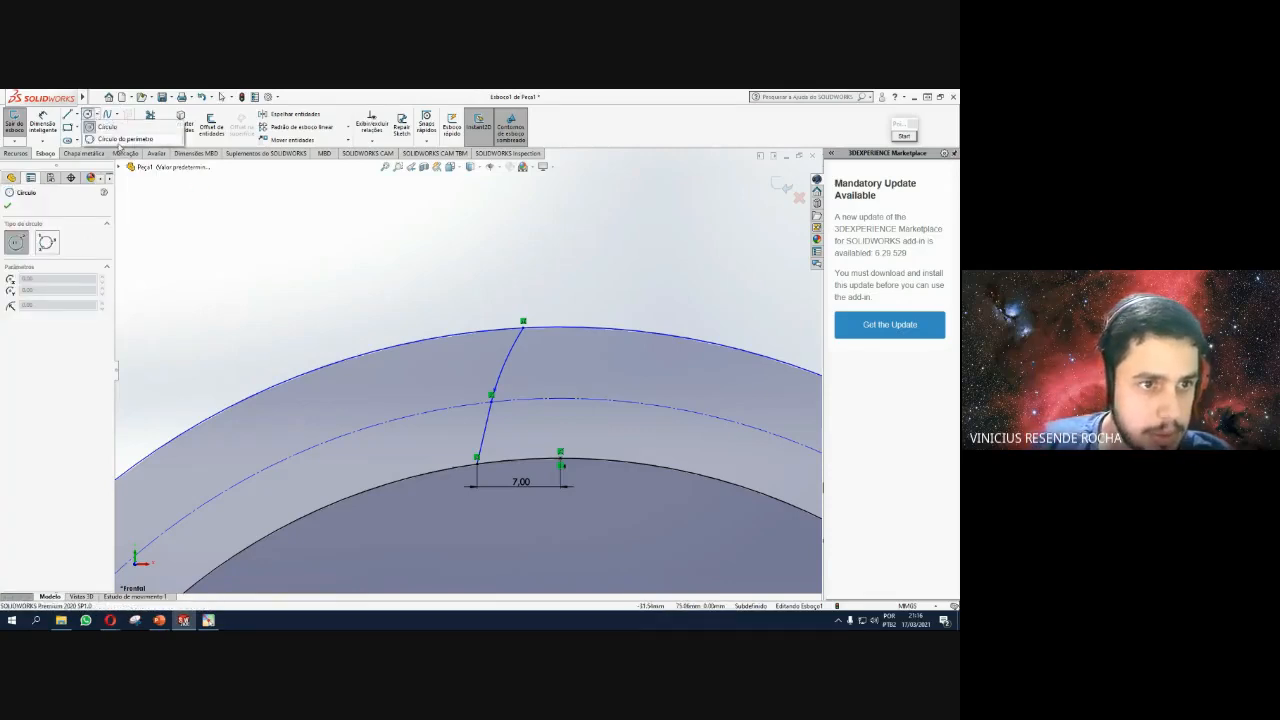
click(121, 139)
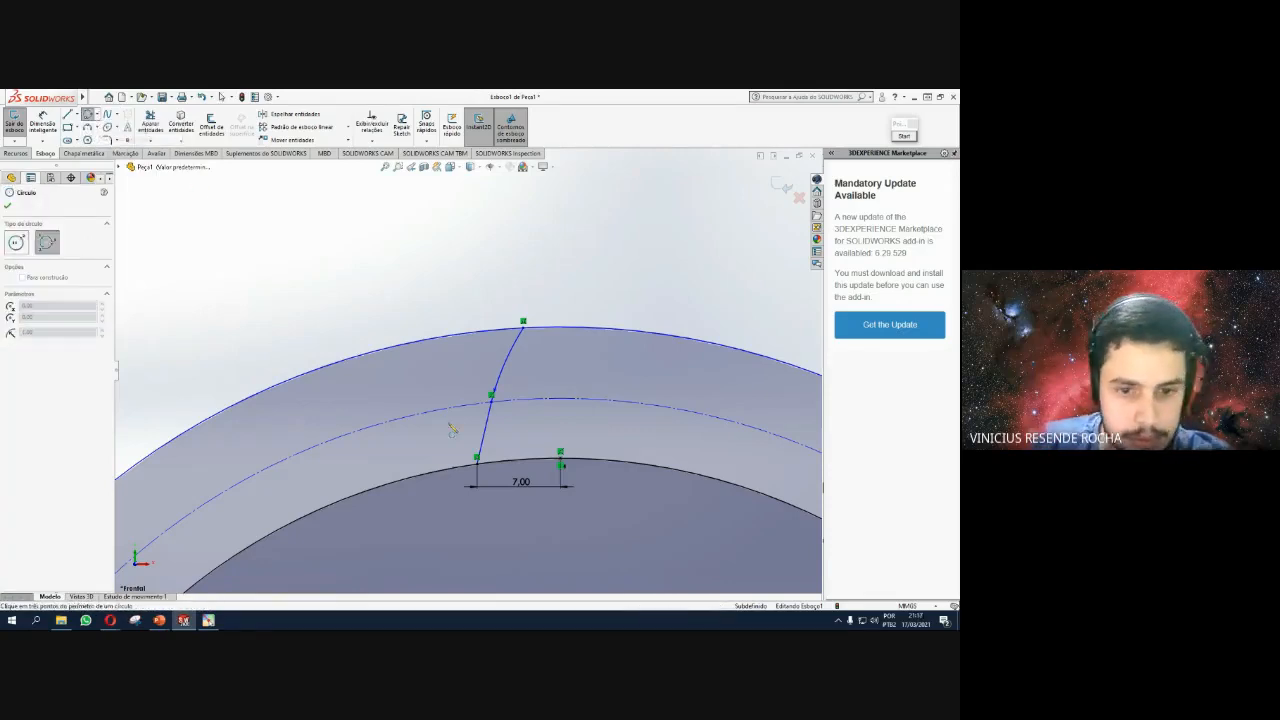
click(491, 401)
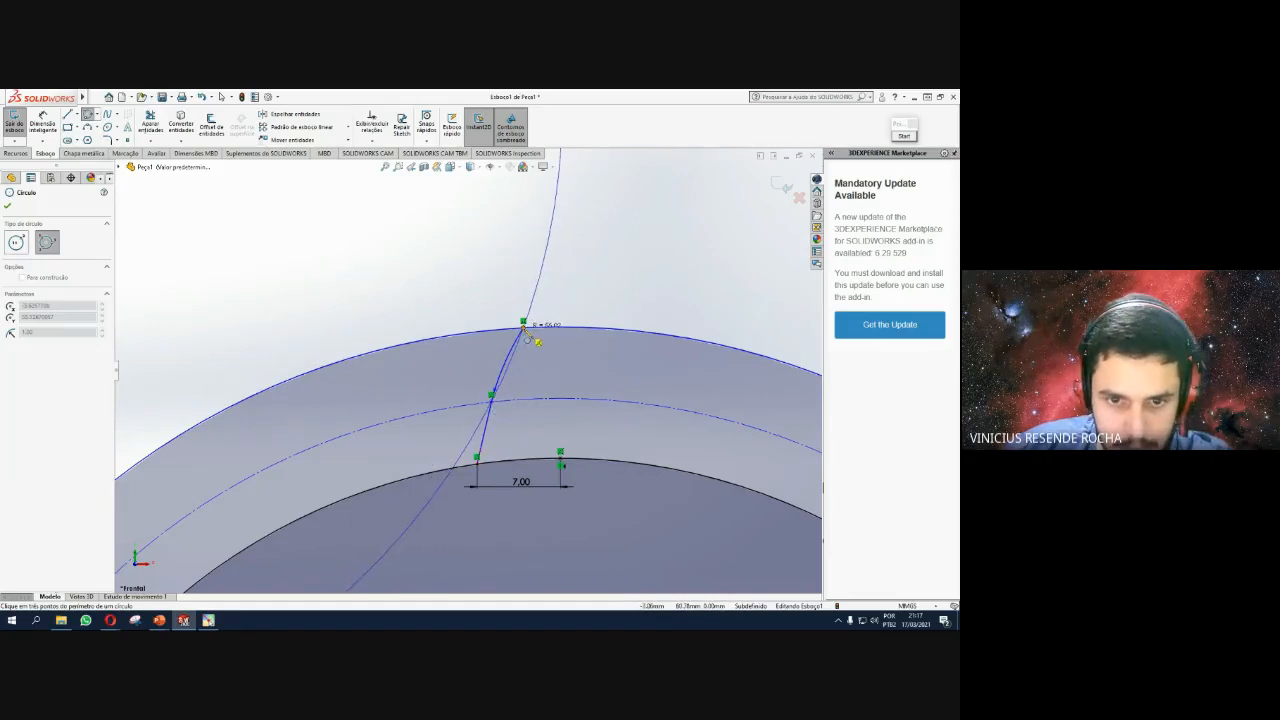
click(523, 323)
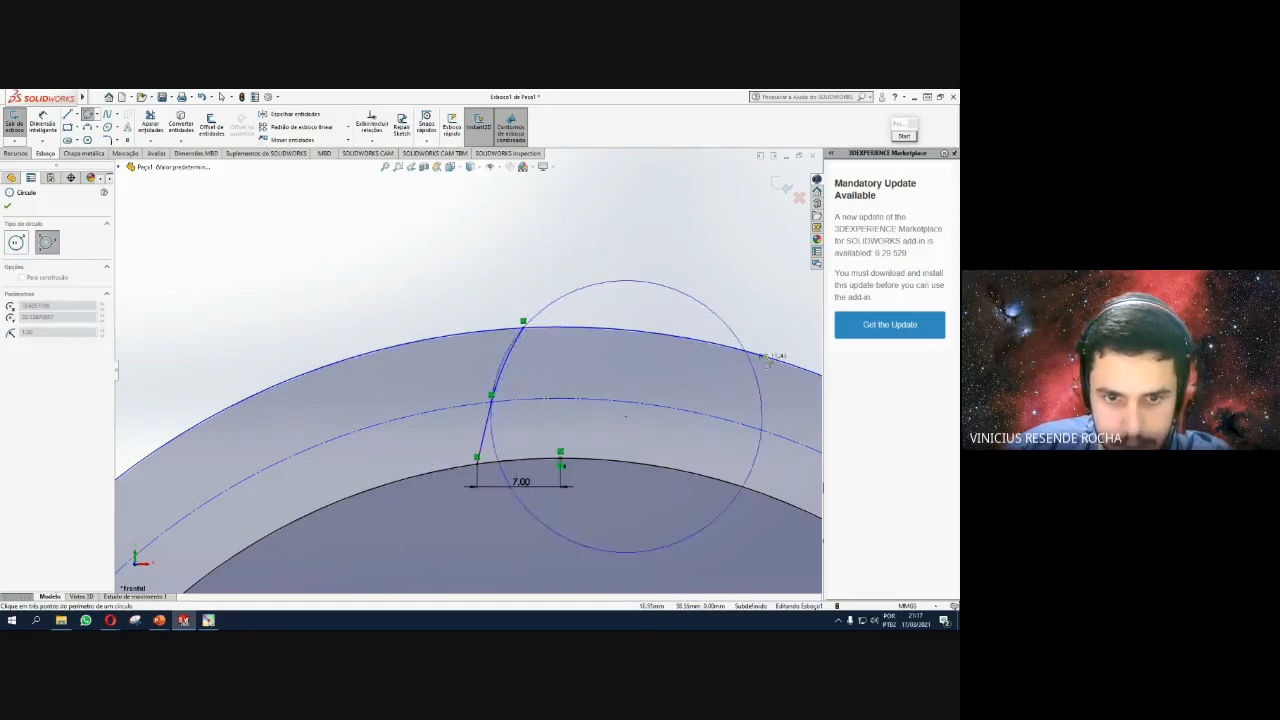
scroll(766, 350, up, 5)
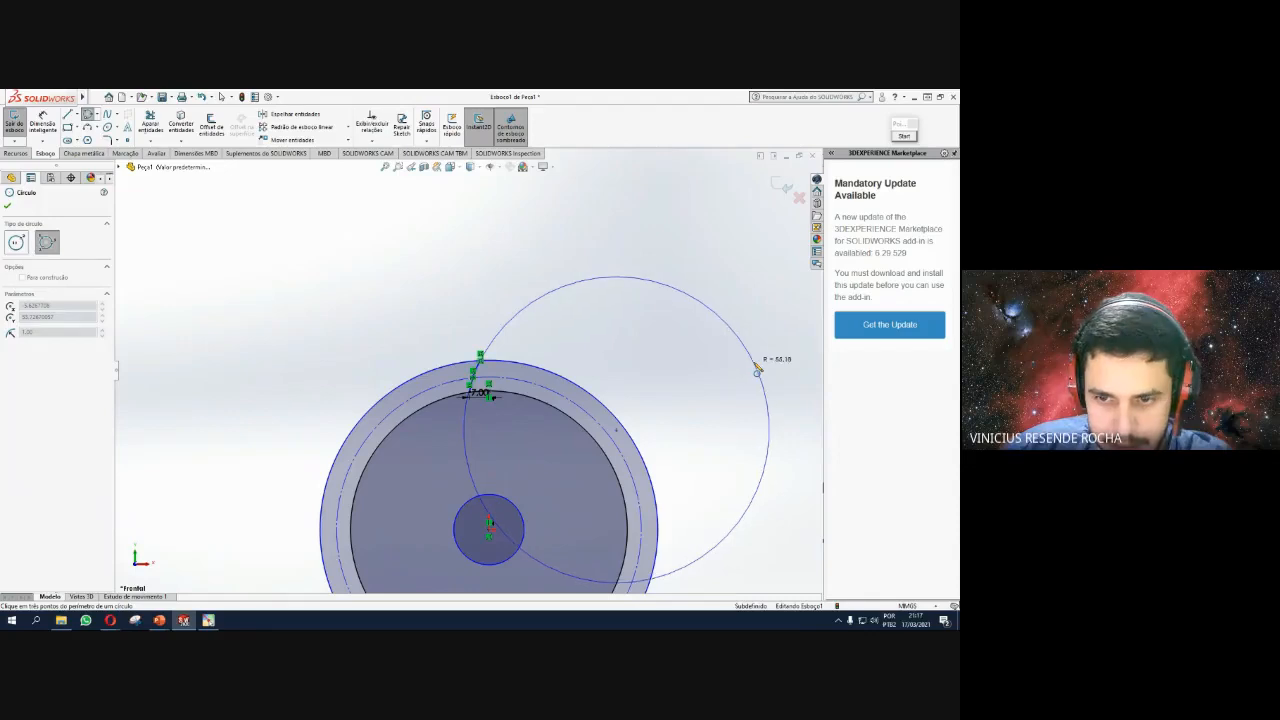
click(753, 368)
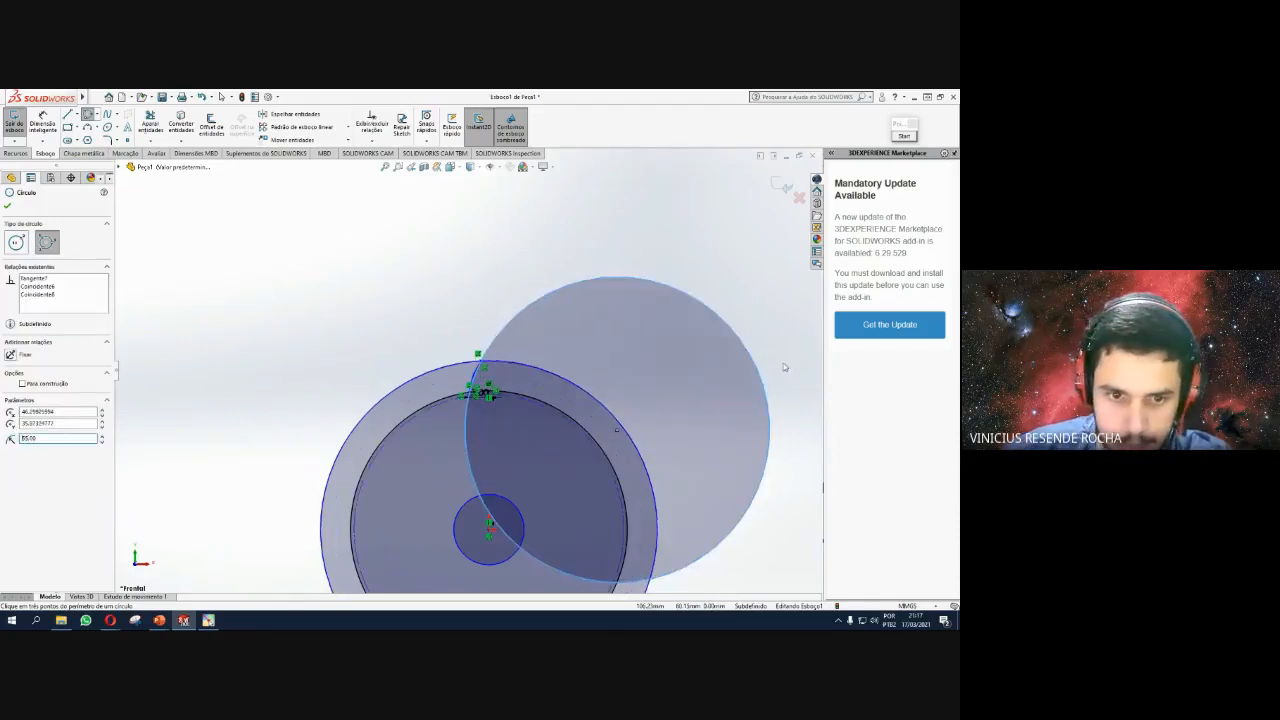
scroll(500, 309, down, 3)
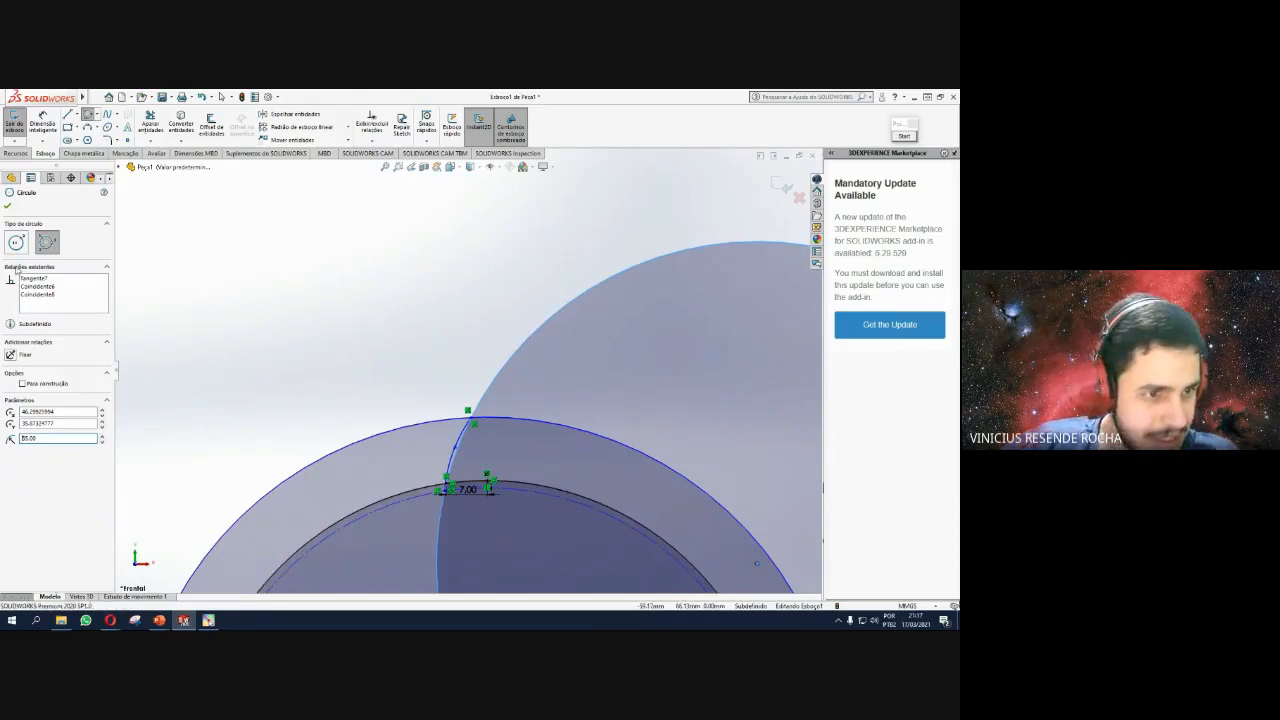
click(7, 207)
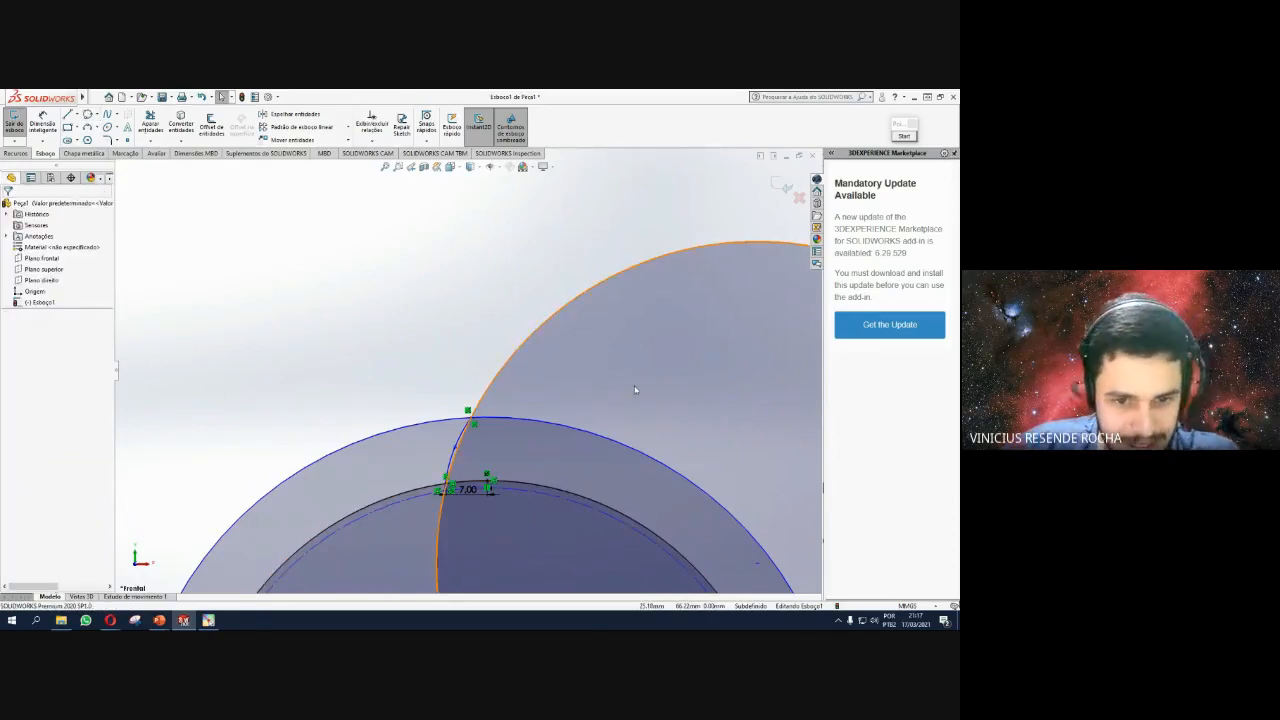
Select the large circle to check its radius of about 55.18.
scroll(436, 468, down, 5)
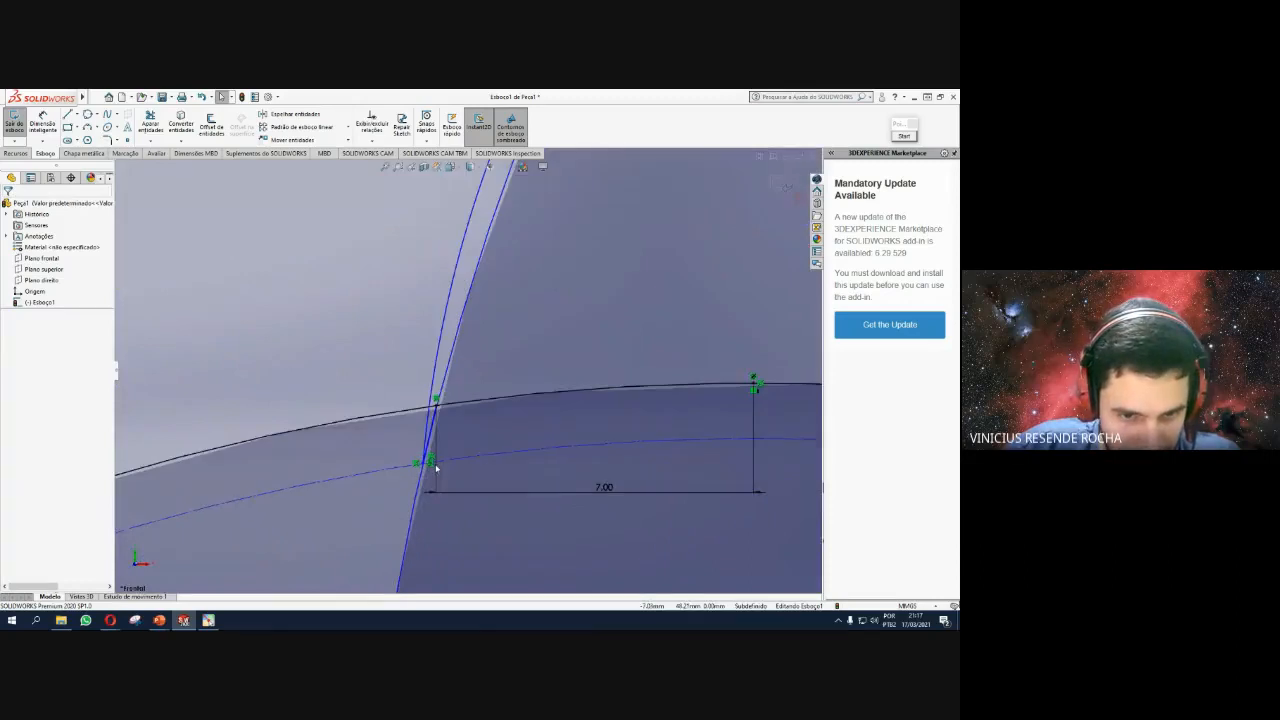
scroll(443, 414, down, 3)
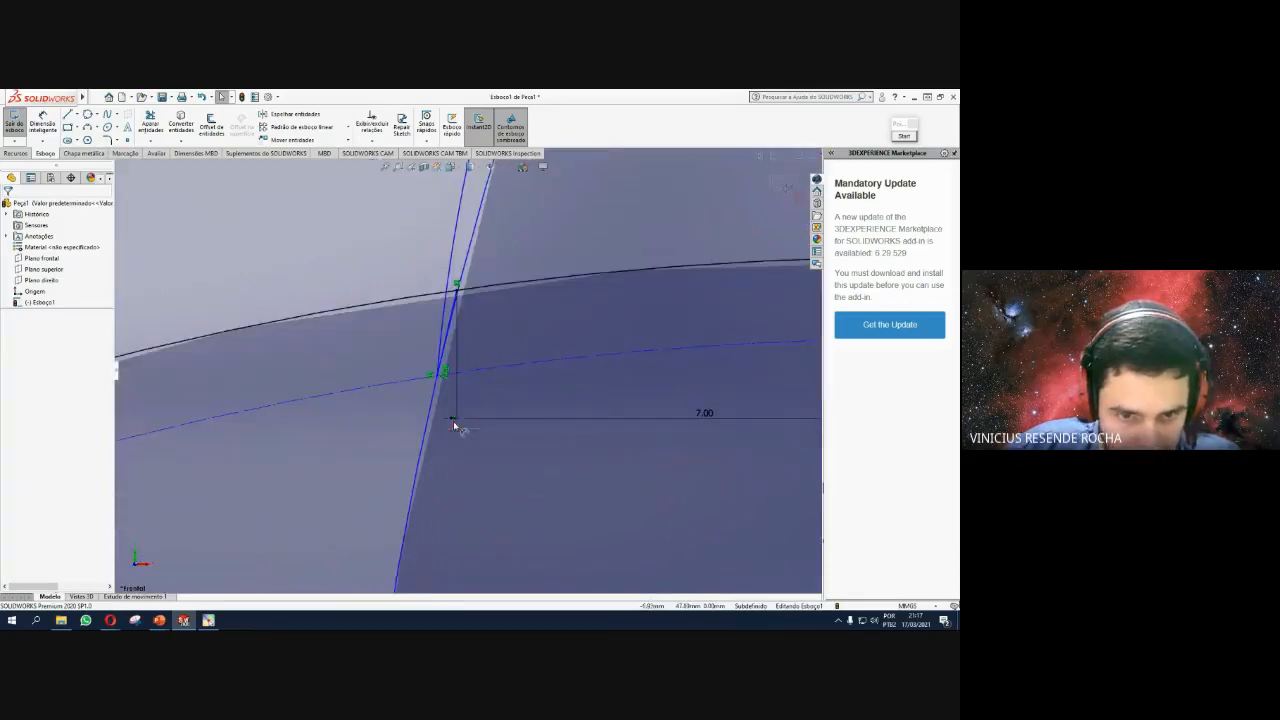
scroll(446, 380, up, 3)
scroll(447, 377, up, 2)
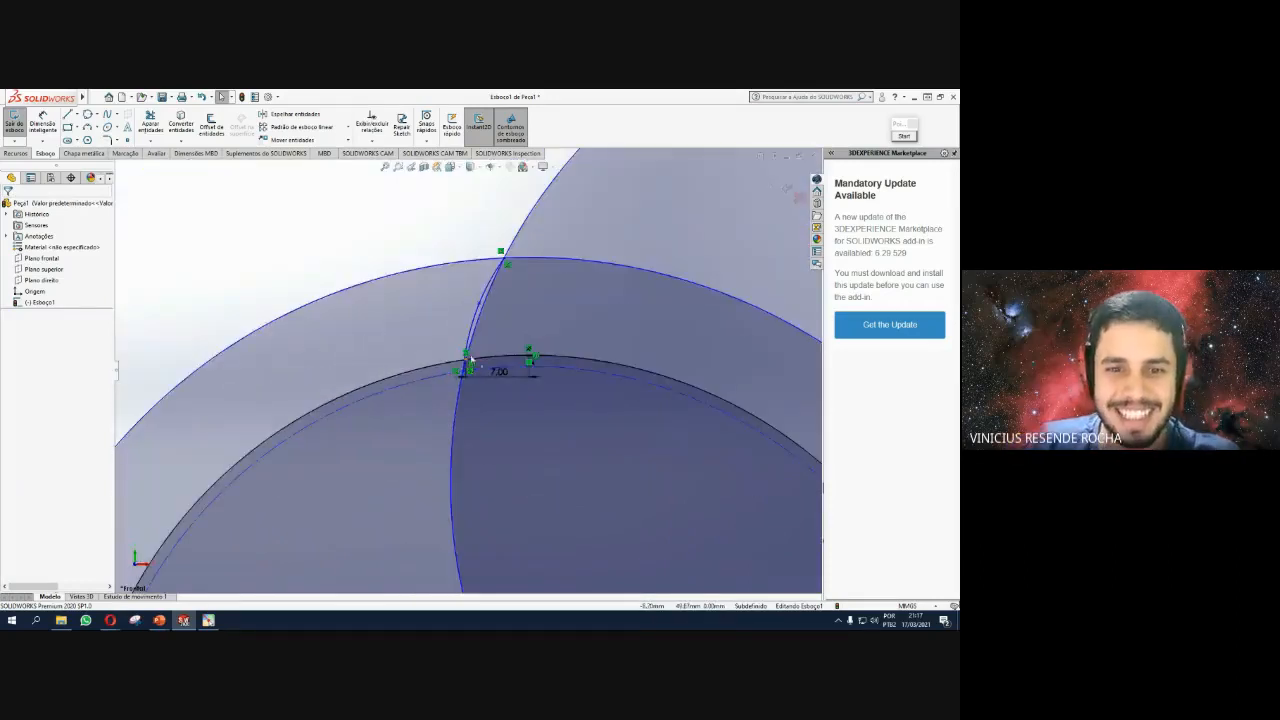
scroll(515, 343, up, 1)
scroll(515, 343, up, 3)
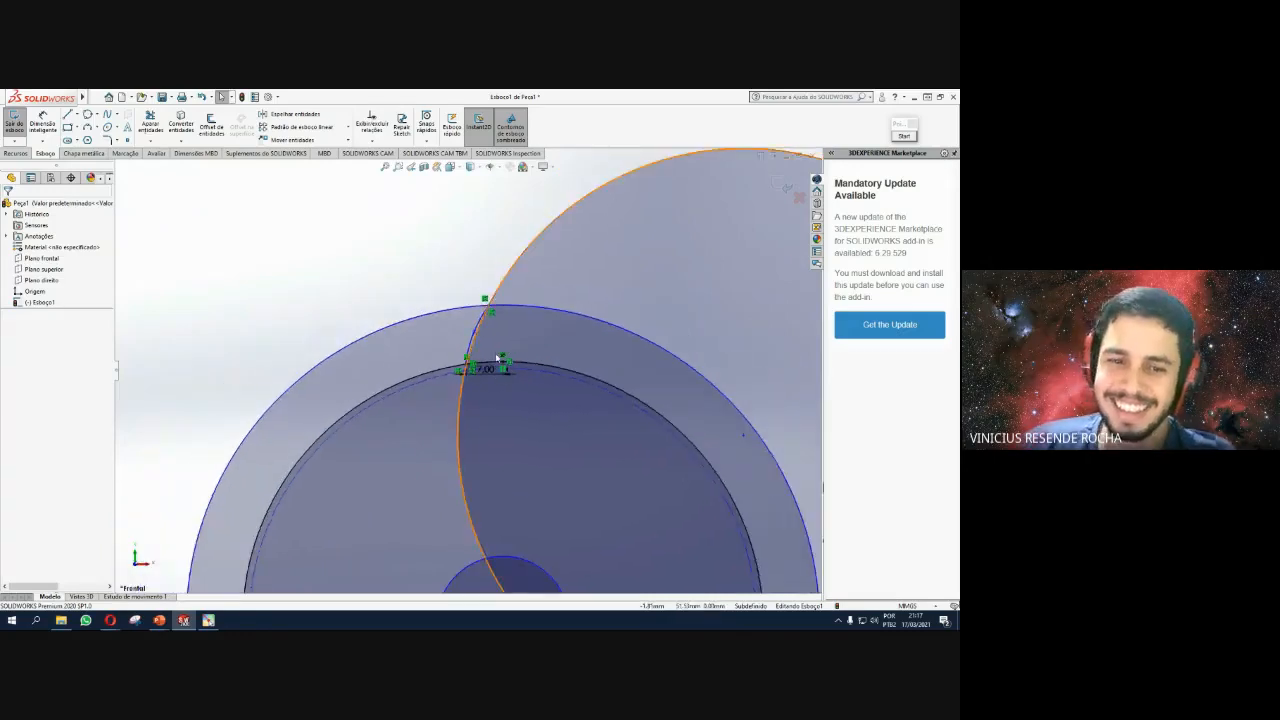
scroll(462, 340, down, 3)
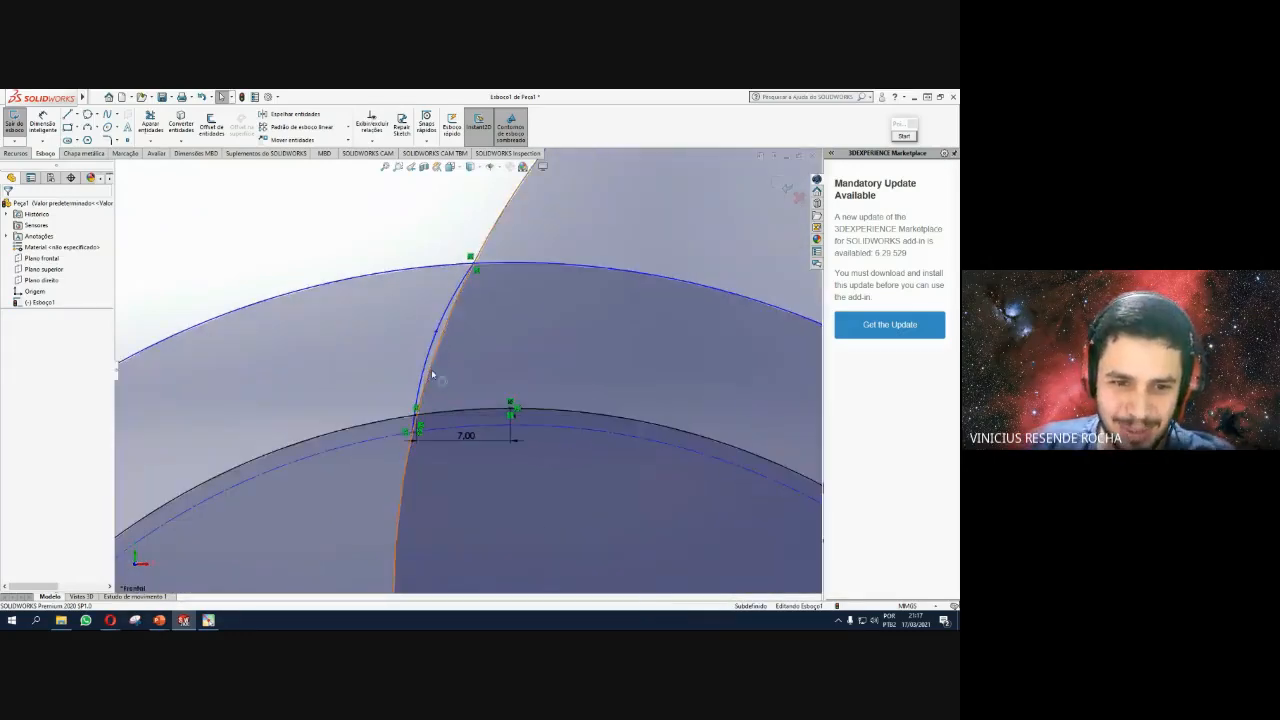
scroll(430, 376, up, 10)
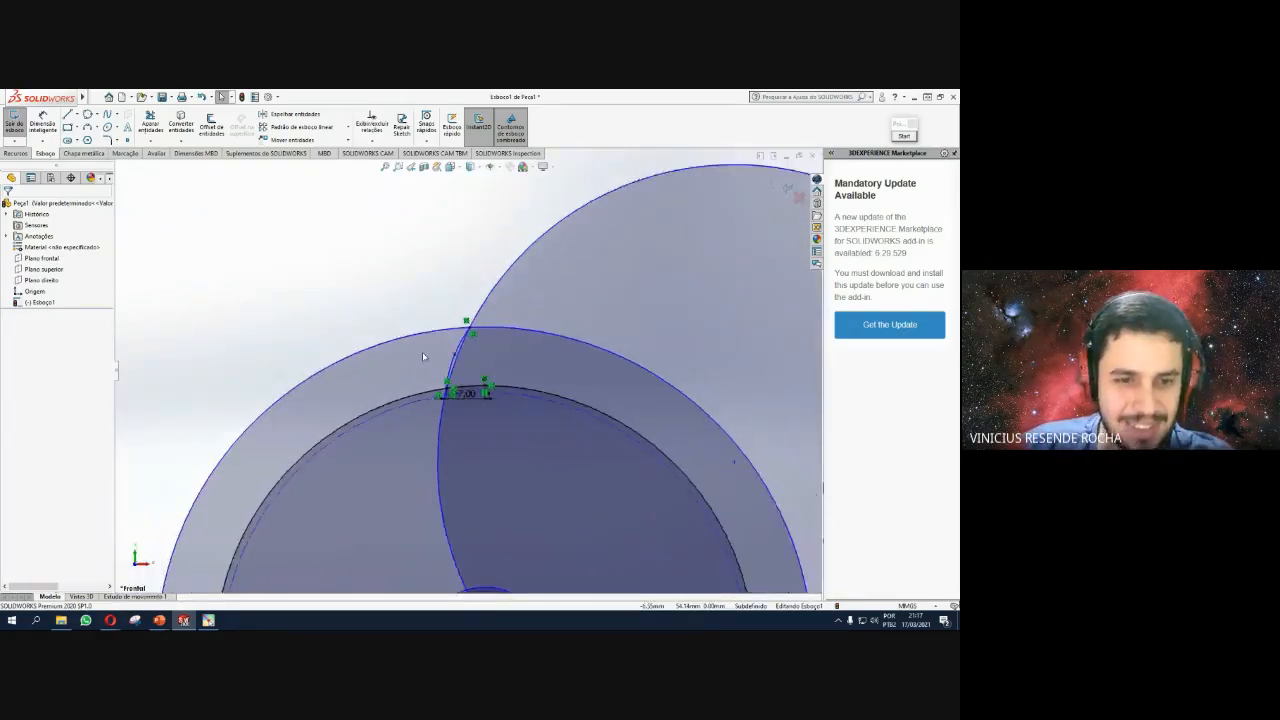
click(98, 116)
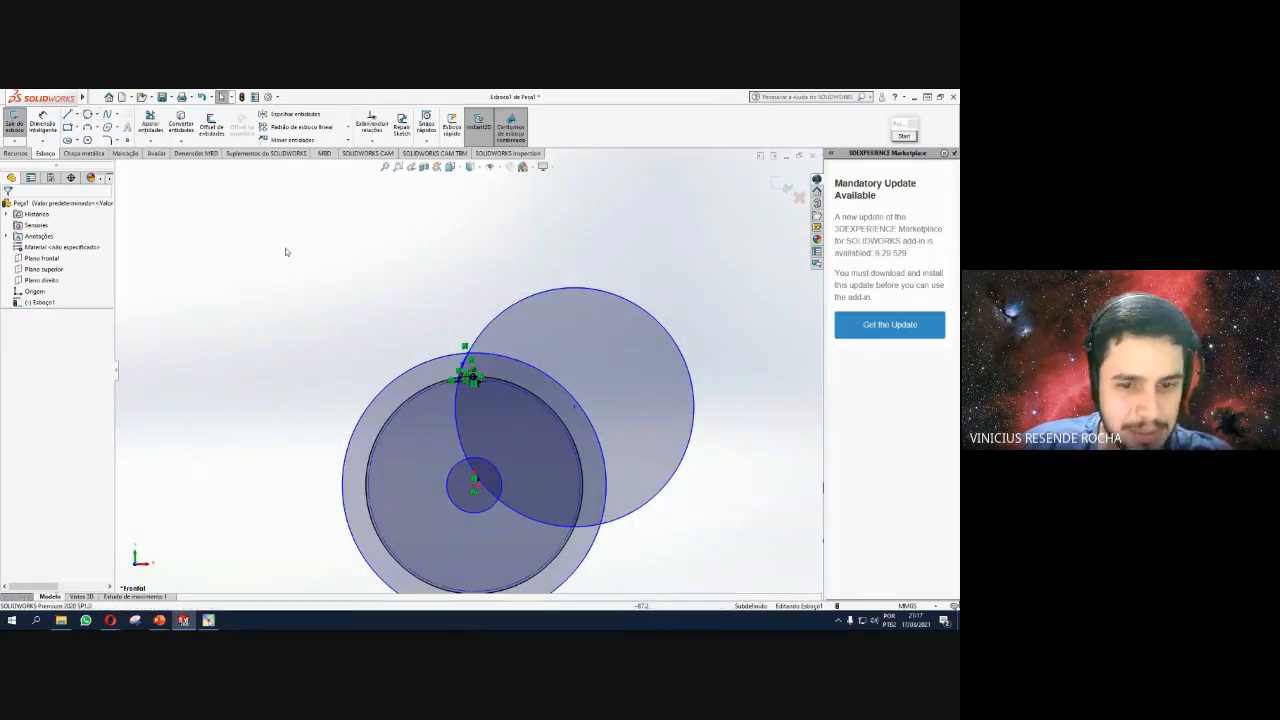
scroll(423, 394, down, 8)
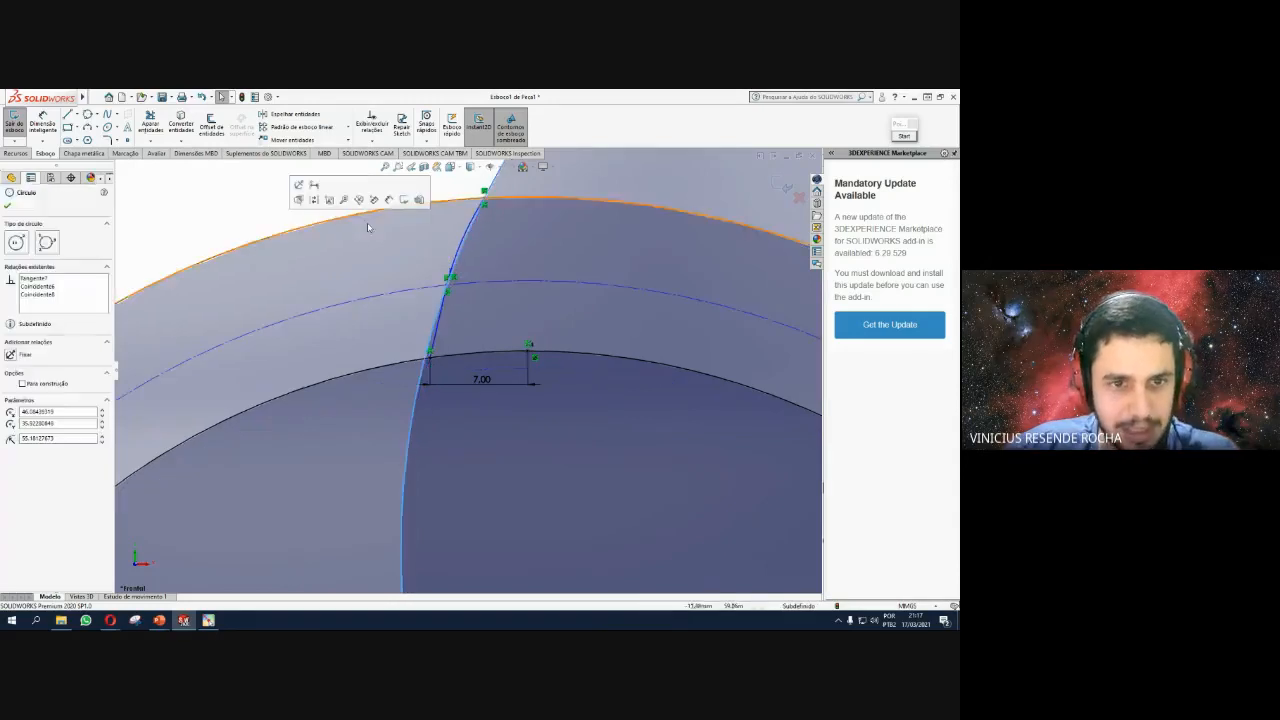
click(490, 215)
scroll(440, 370, up, 3)
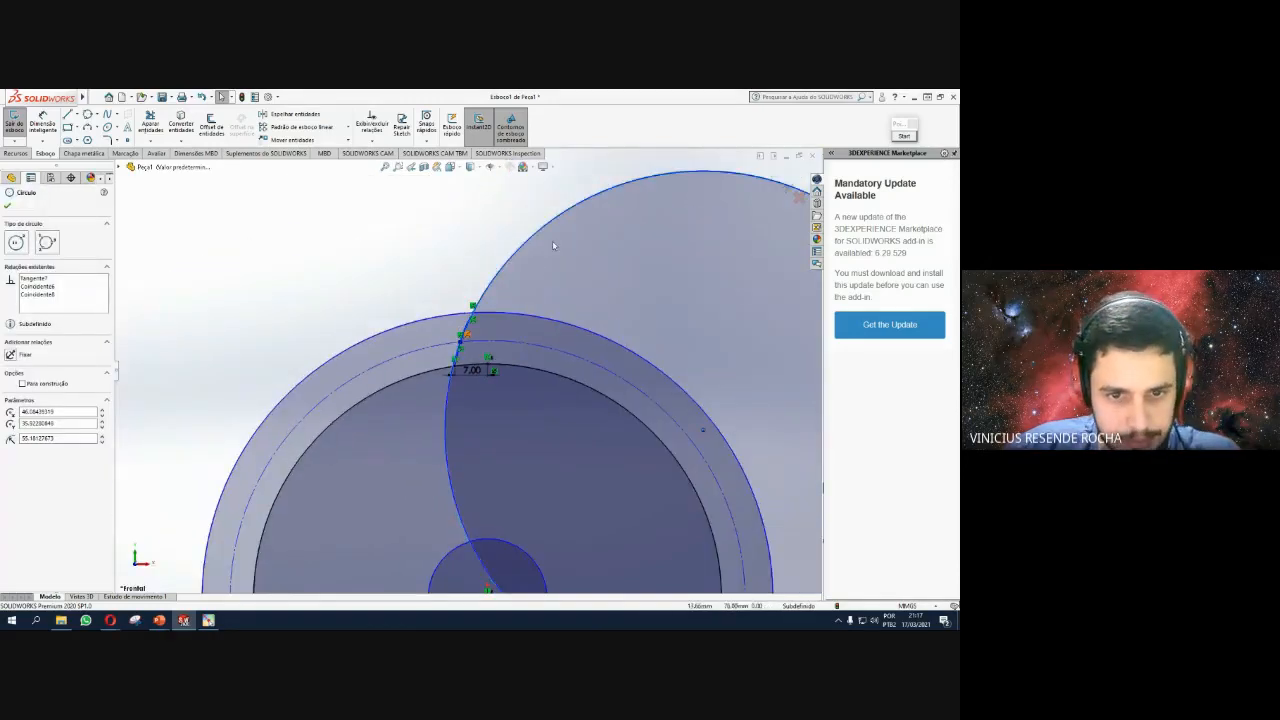
scroll(450, 371, down, 3)
scroll(490, 300, down, 3)
scroll(507, 283, up, 5)
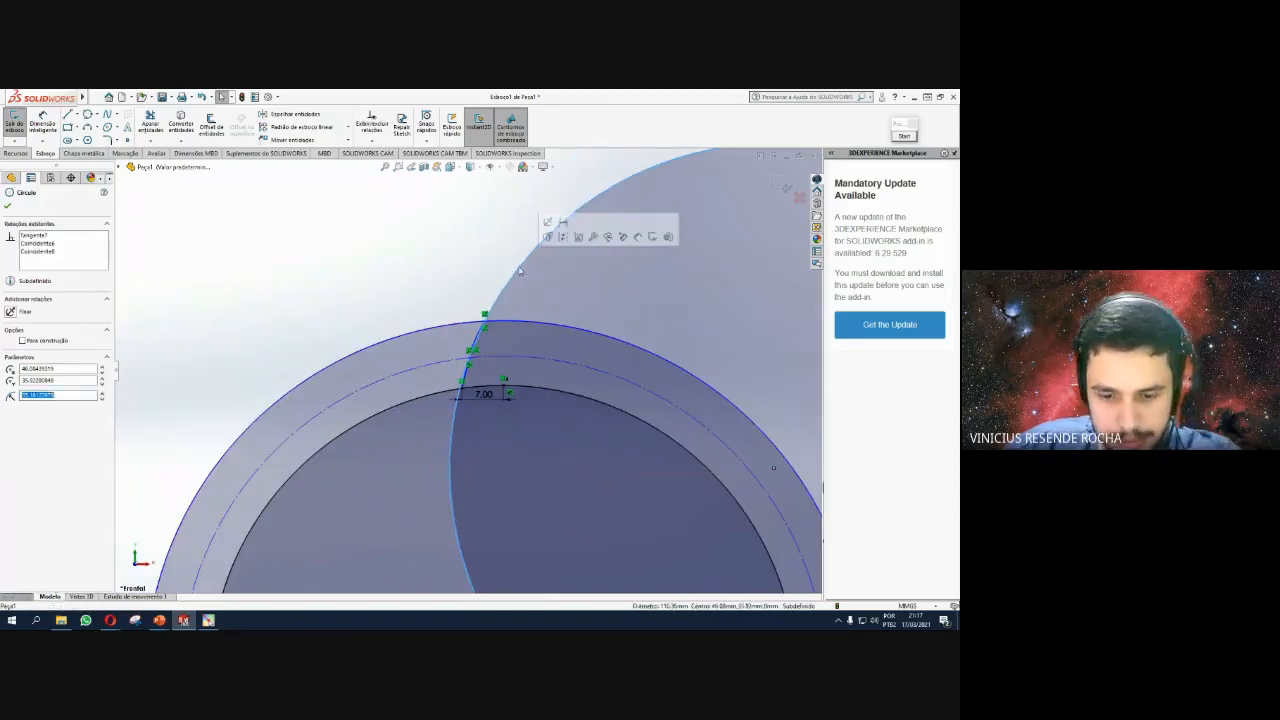
Replace the large circle with a new three-point circle through the flank junction and tip.
key(Delete)
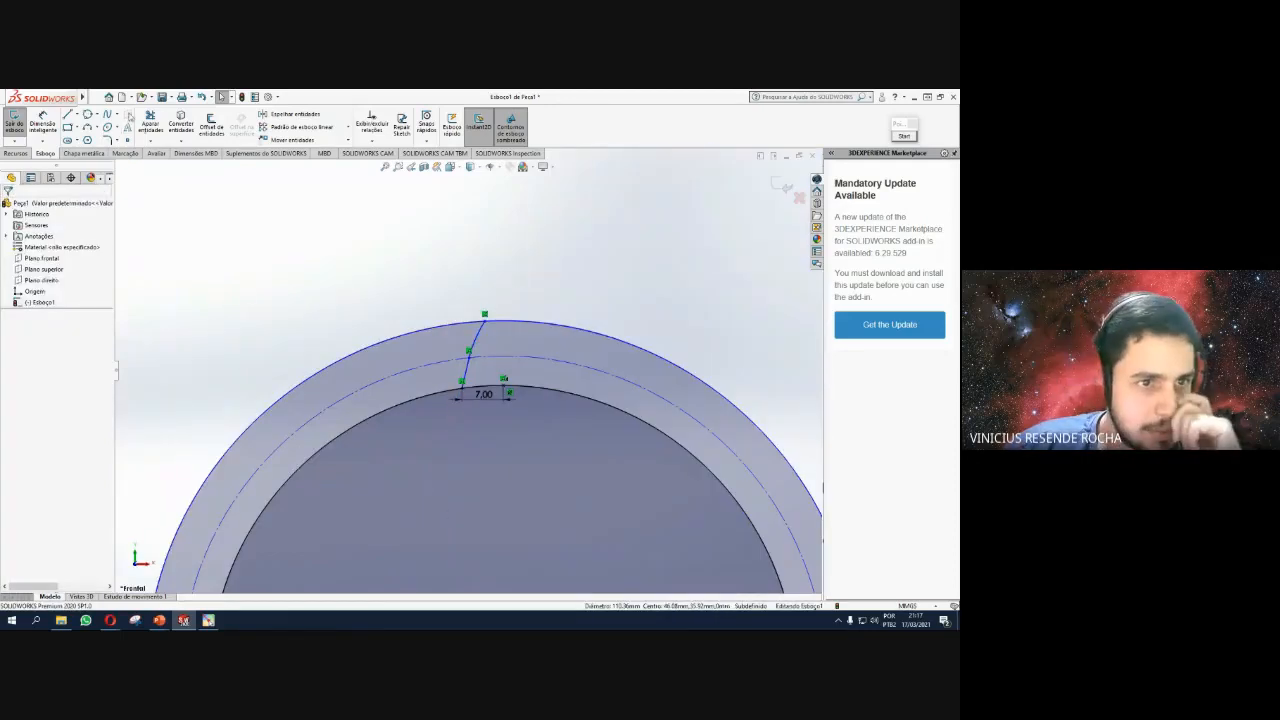
click(88, 115)
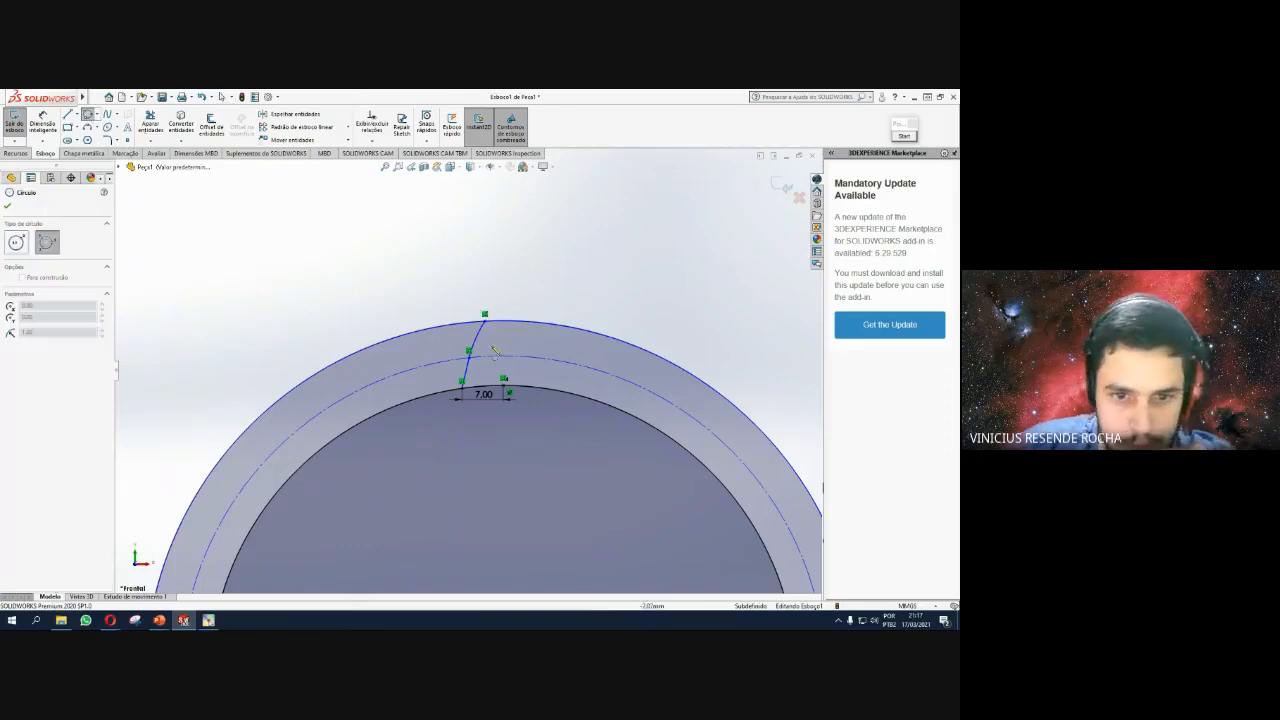
scroll(497, 337, down, 4)
click(411, 384)
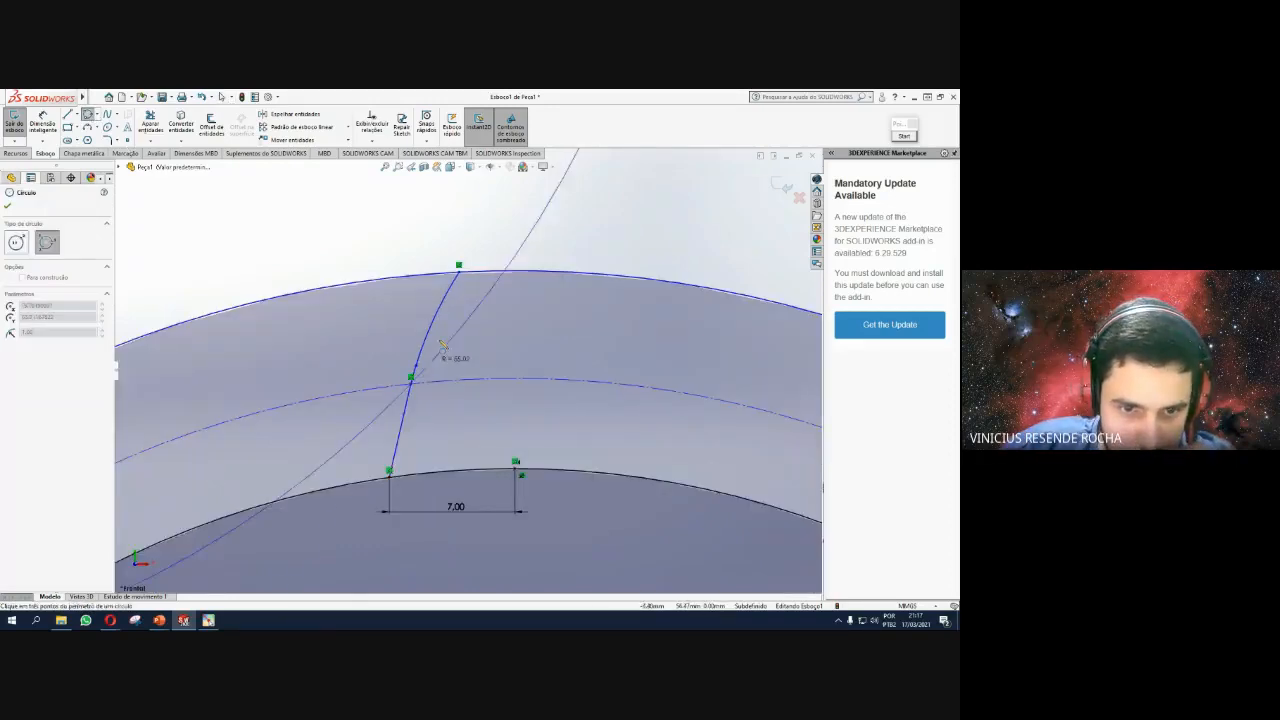
click(460, 272)
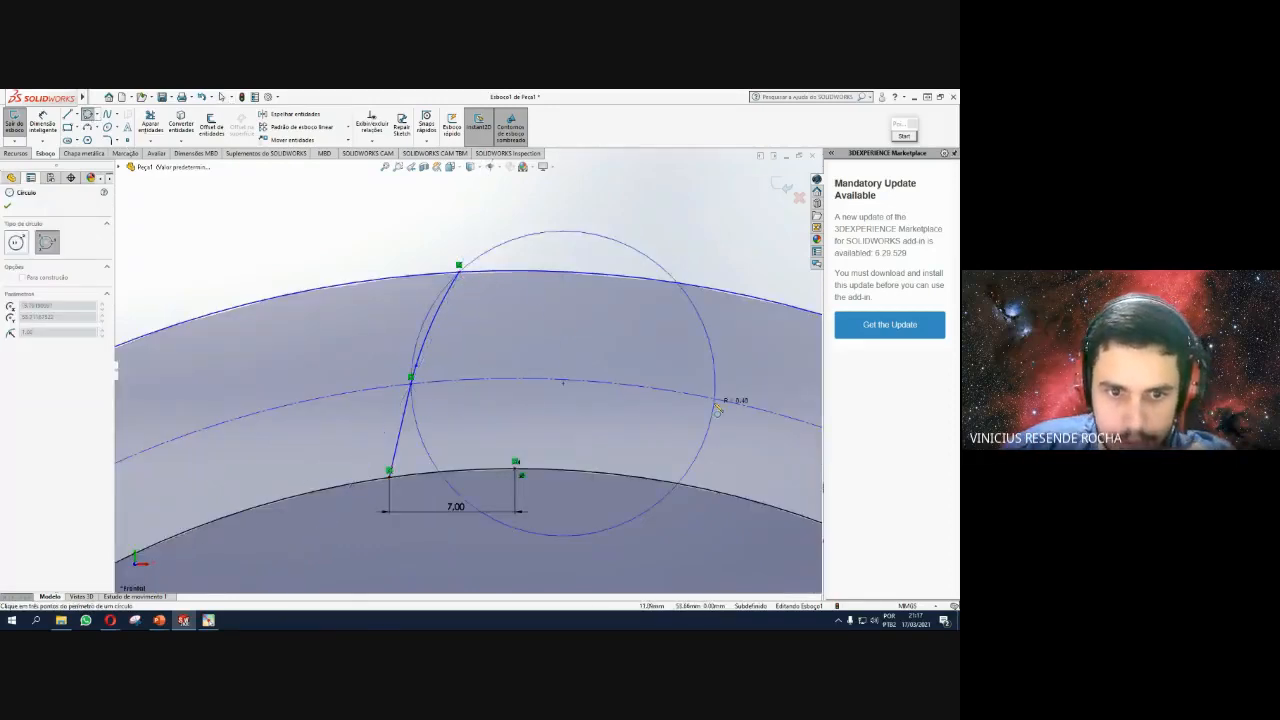
scroll(724, 410, up, 5)
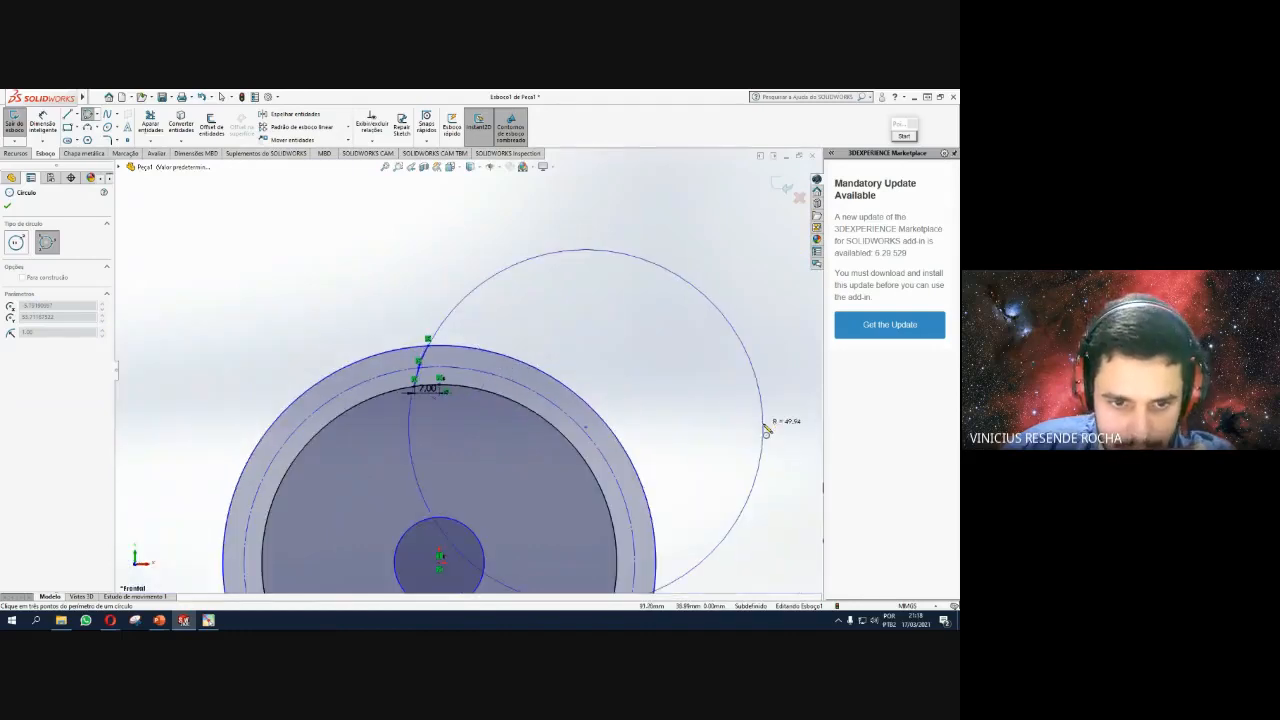
click(766, 428)
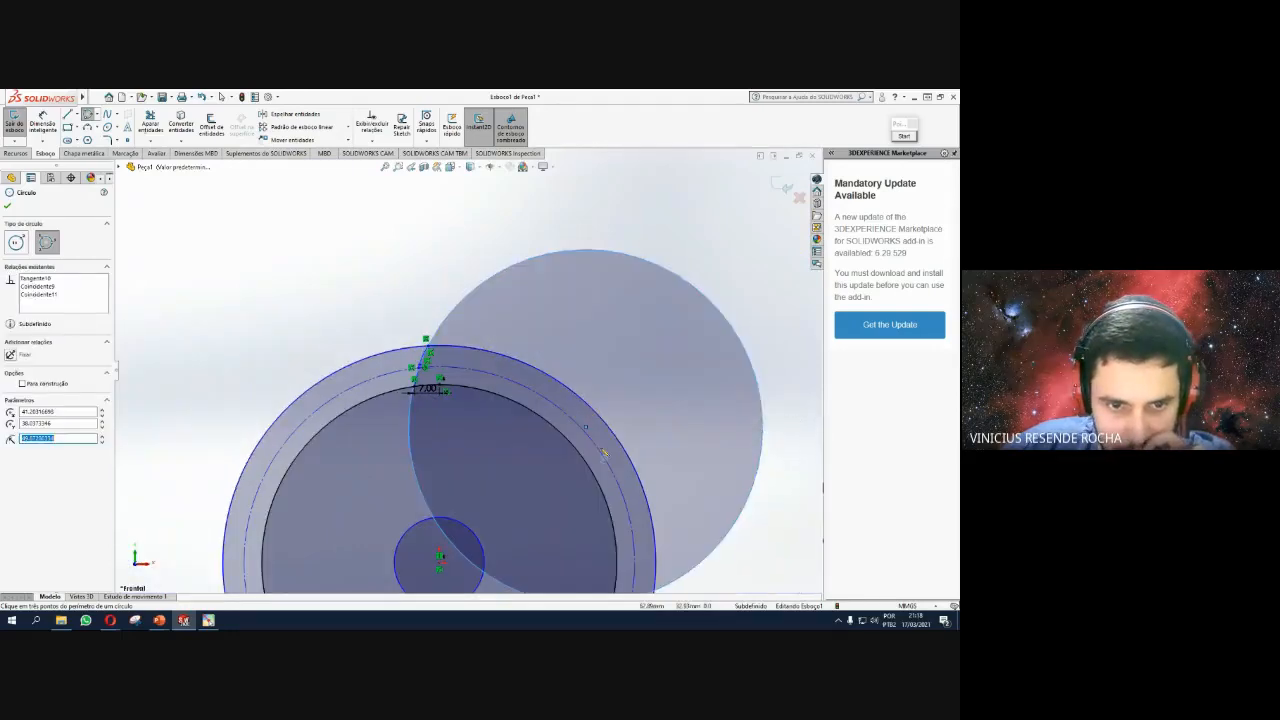
scroll(482, 420, down, 5)
scroll(290, 280, up, 3)
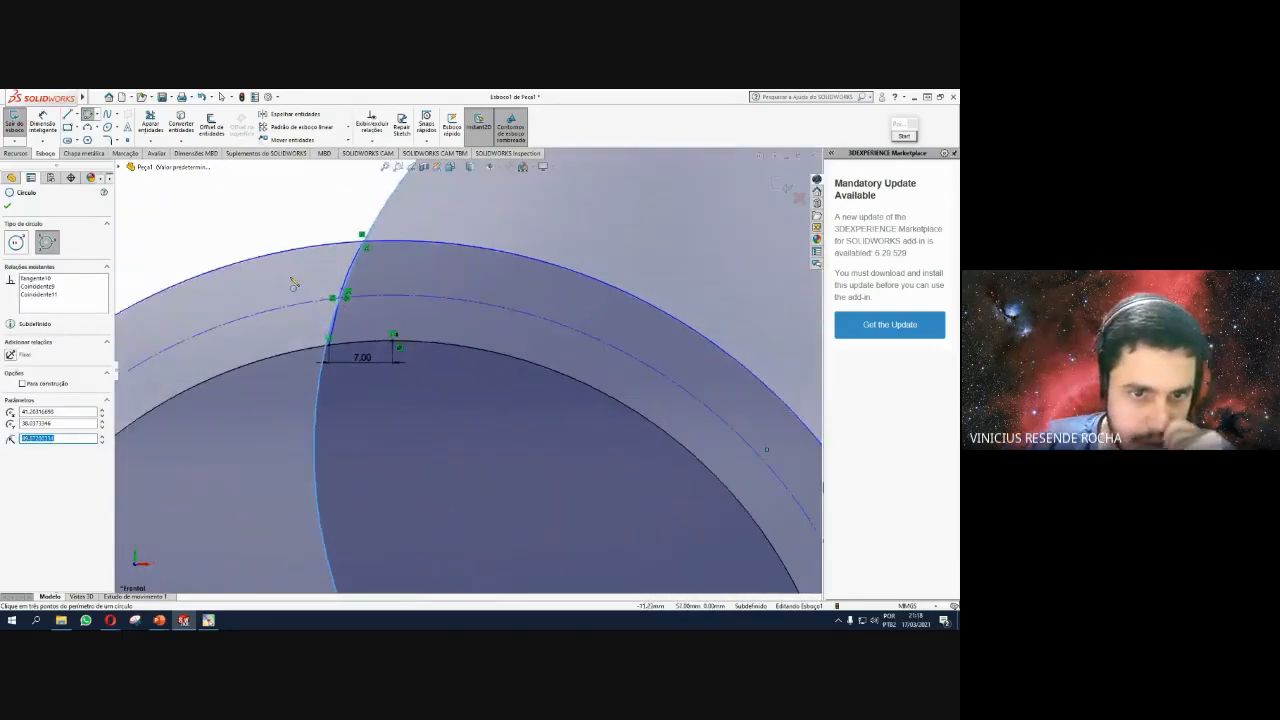
scroll(317, 277, down, 5)
scroll(549, 350, down, 3)
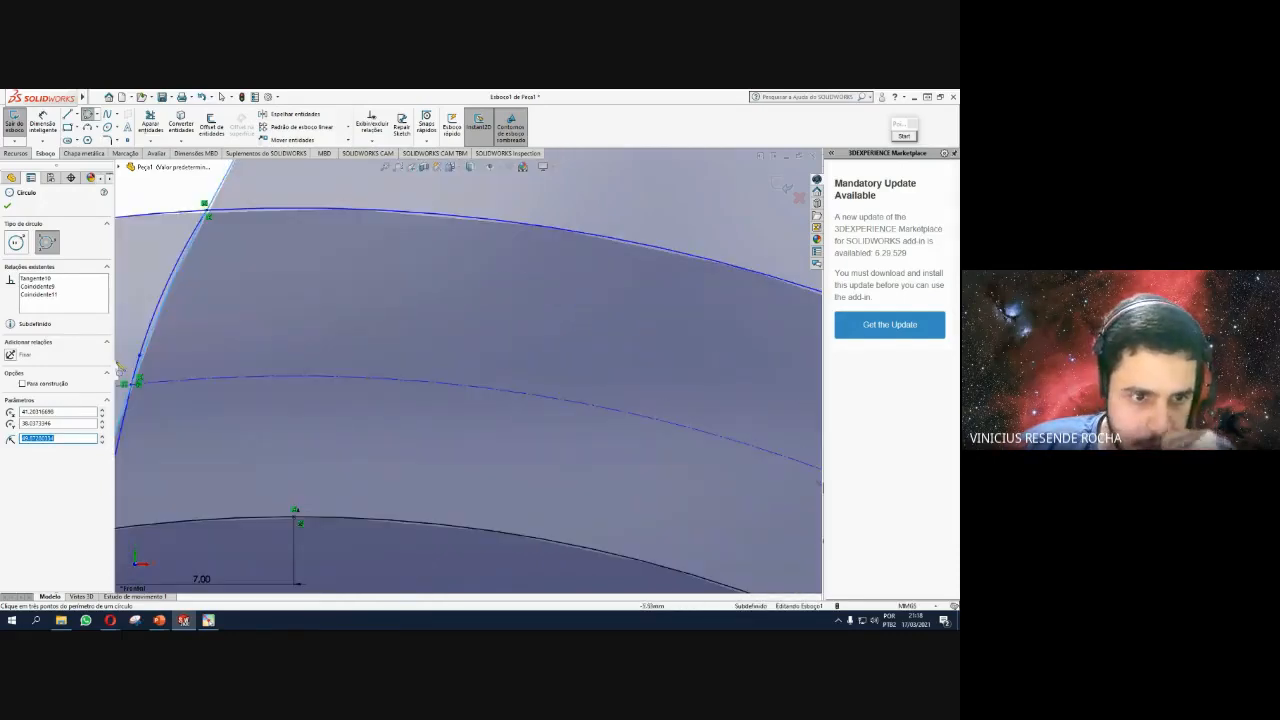
scroll(245, 349, up, 4)
scroll(247, 349, down, 2)
key(Escape)
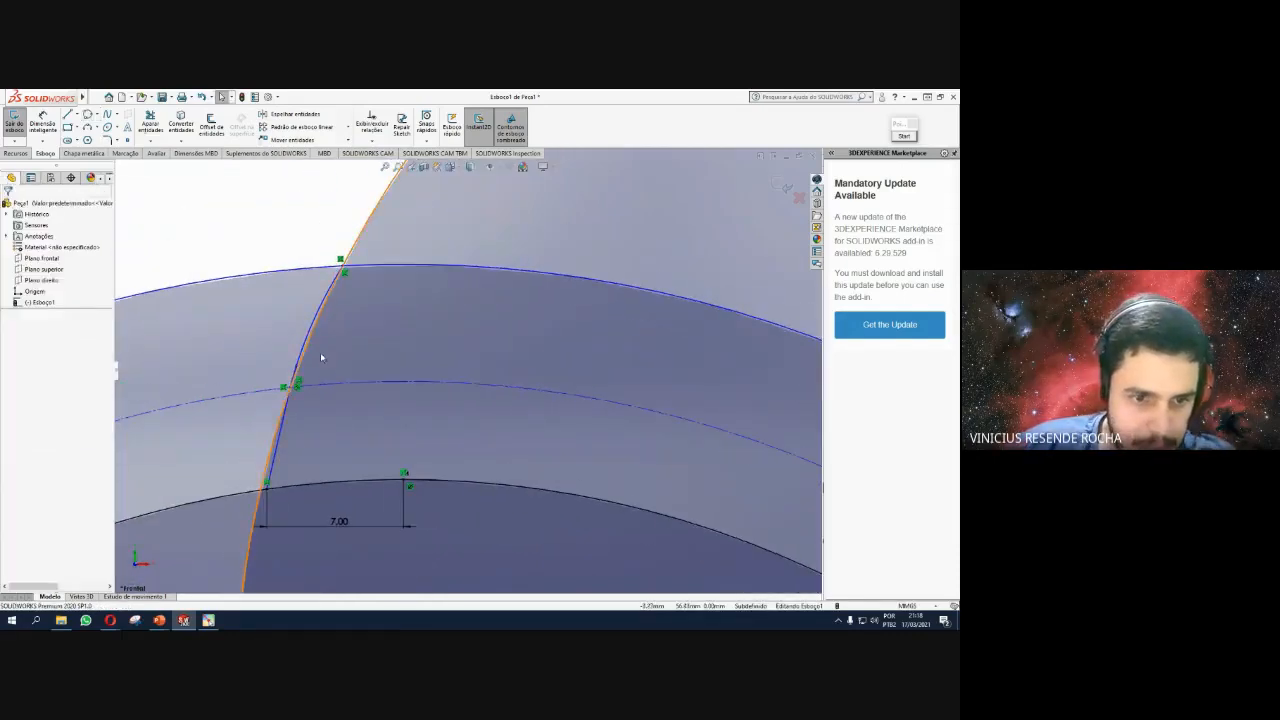
Undo the accidental deletion of the tooth flank spline and start Trim Entities.
click(309, 333)
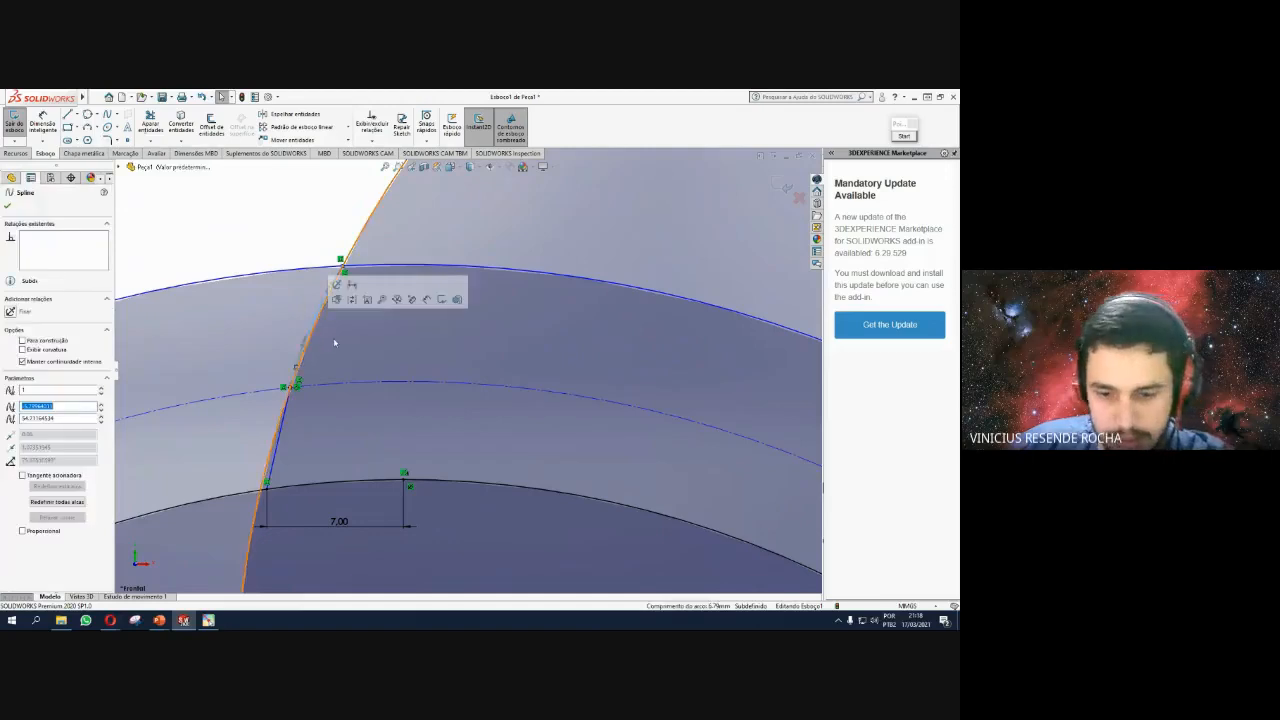
key(Delete)
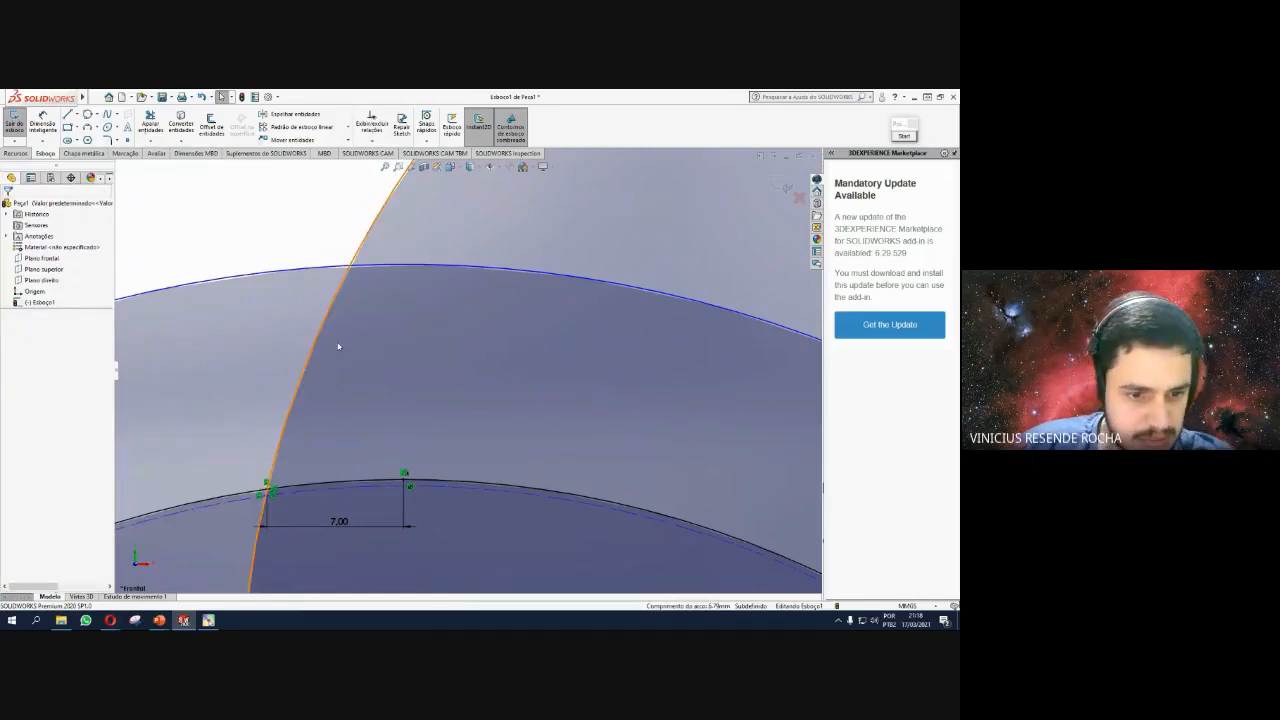
scroll(337, 354, up, 3)
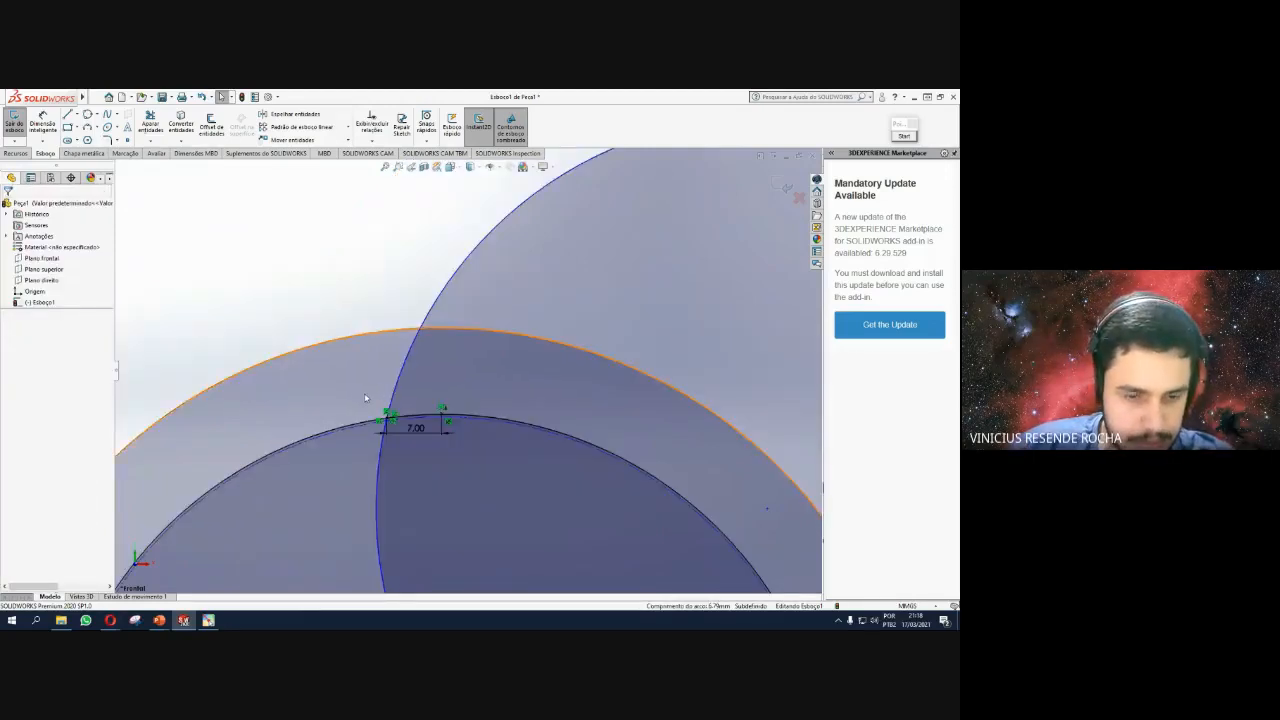
key(ctrl+z)
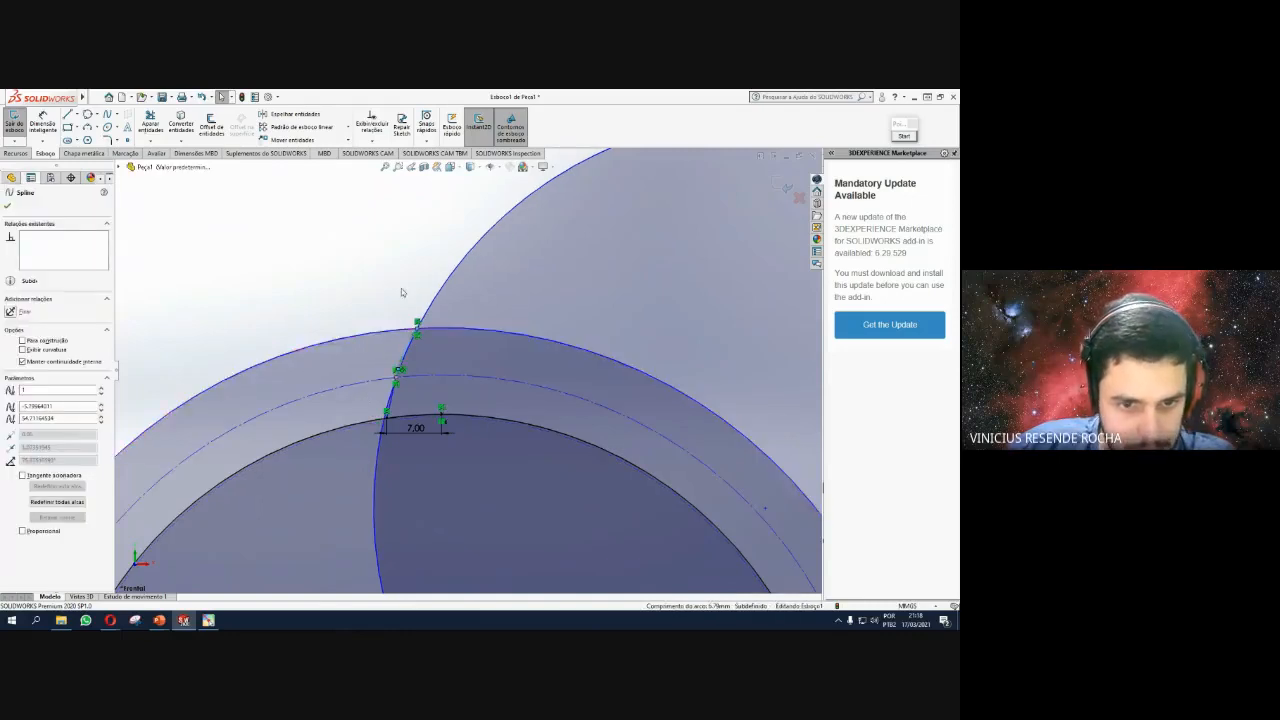
click(402, 291)
click(150, 122)
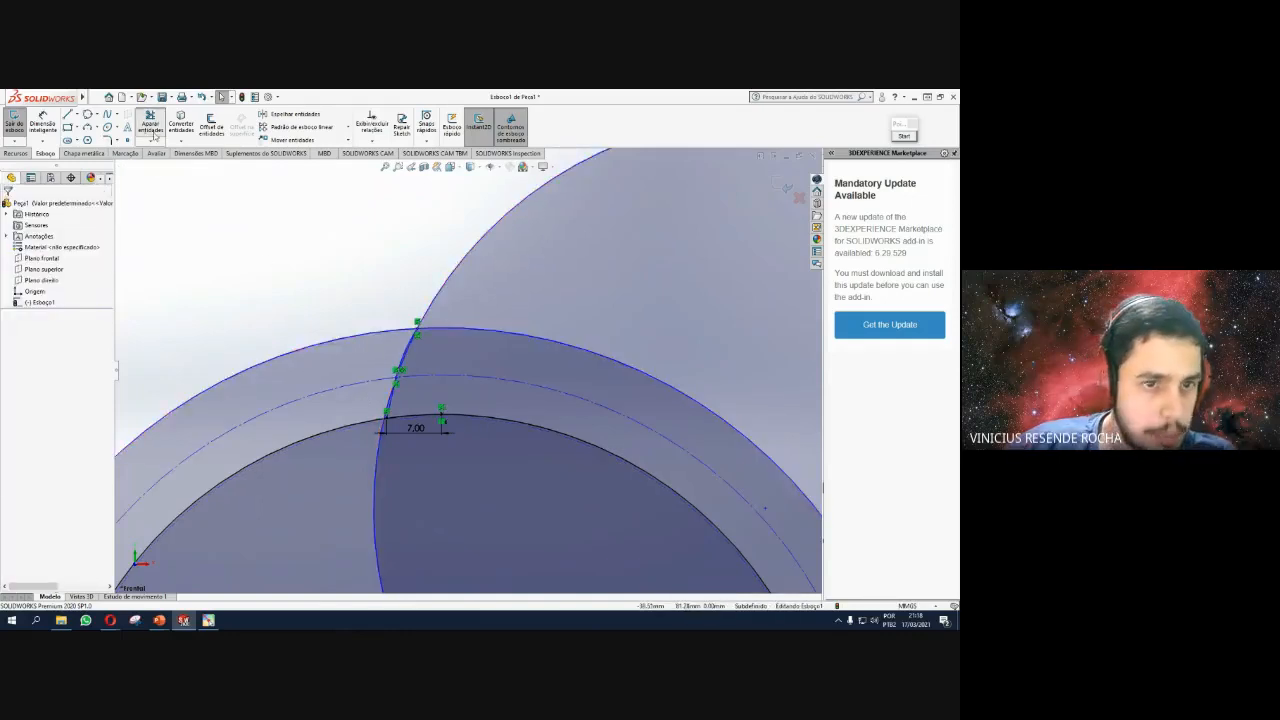
Trim the spline tip beyond the radius-61 circle and delete every piece of the helper circle.
click(455, 278)
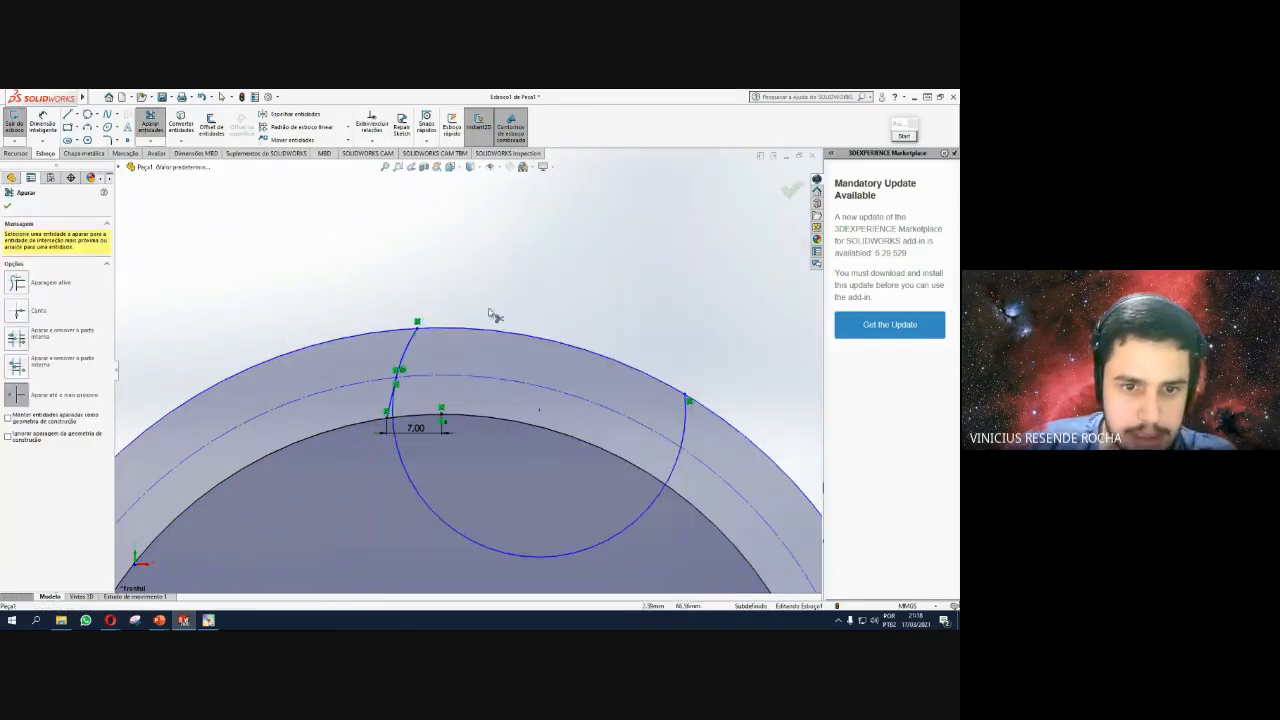
scroll(494, 314, up, 1)
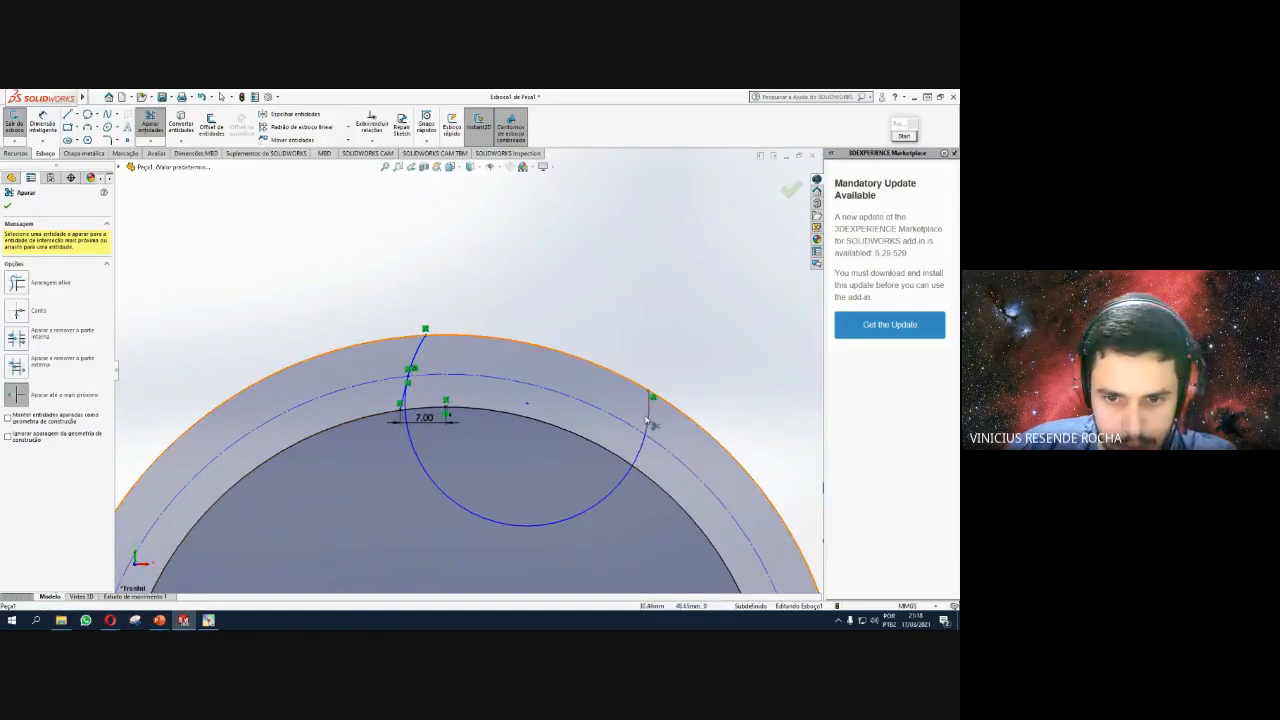
click(651, 424)
click(644, 452)
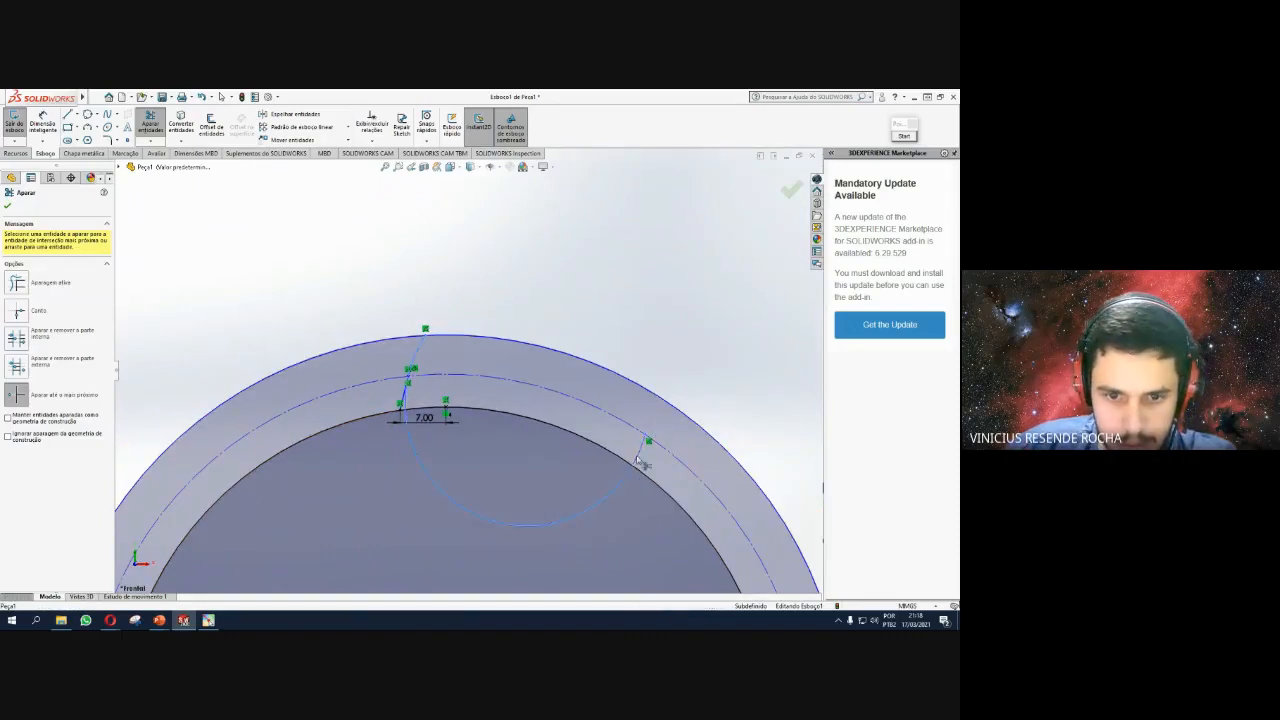
click(577, 514)
scroll(395, 400, up, 5)
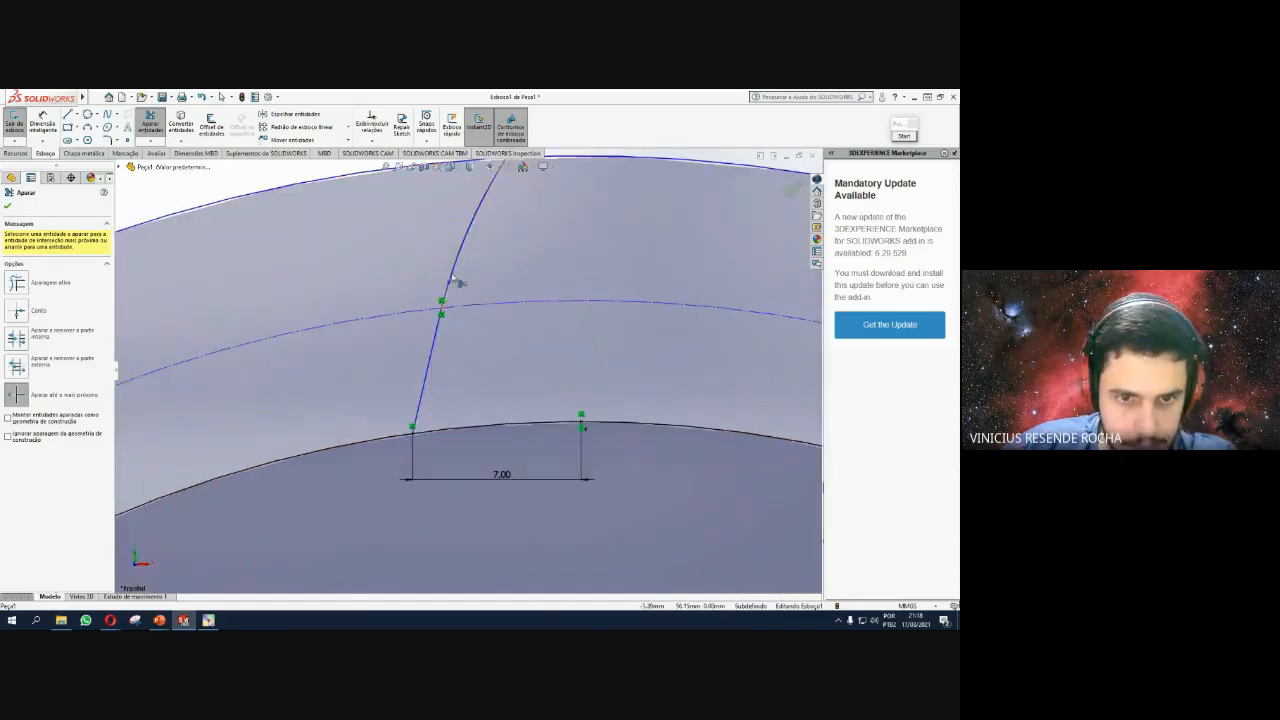
scroll(455, 280, up, 4)
scroll(477, 293, up, 3)
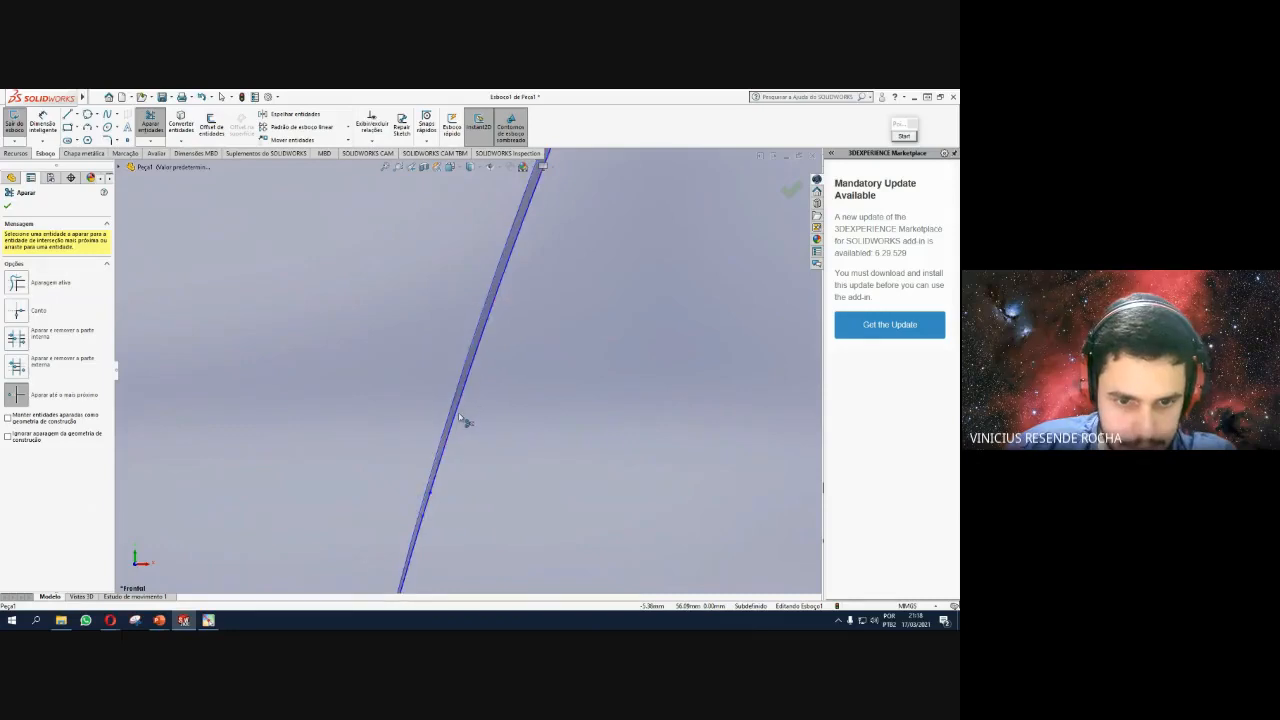
scroll(465, 425, down, 2)
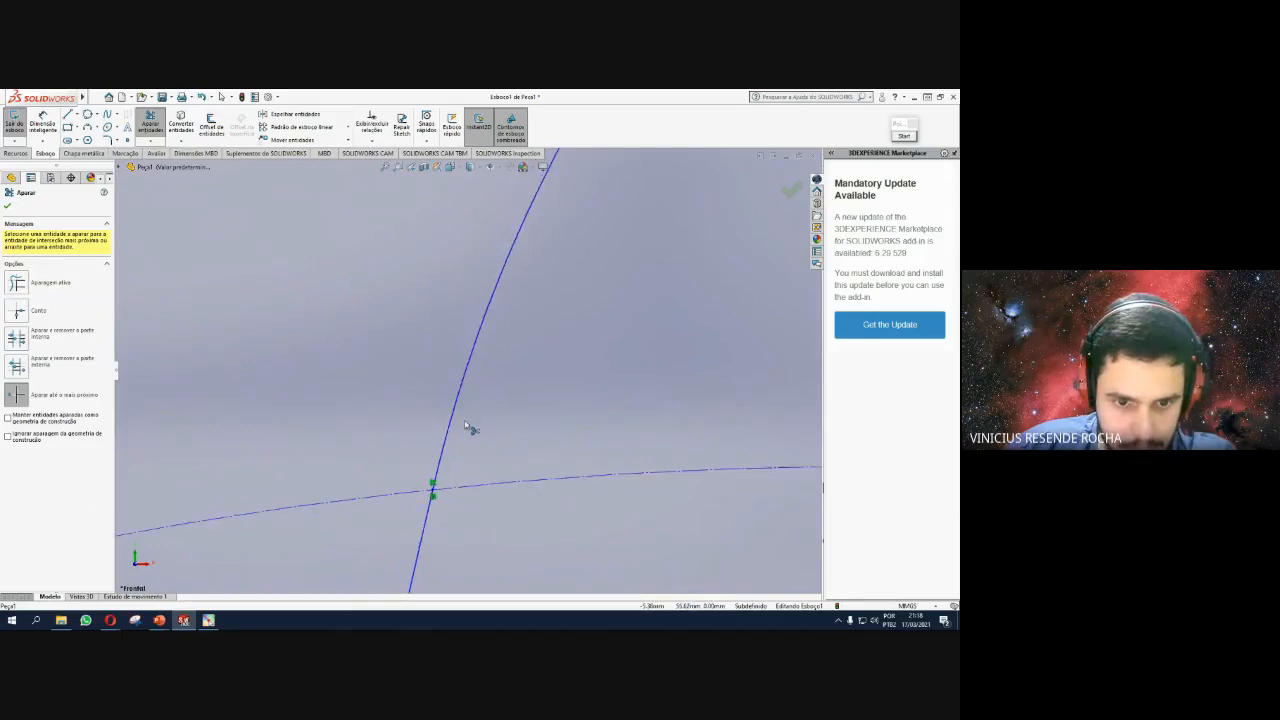
scroll(465, 425, down, 4)
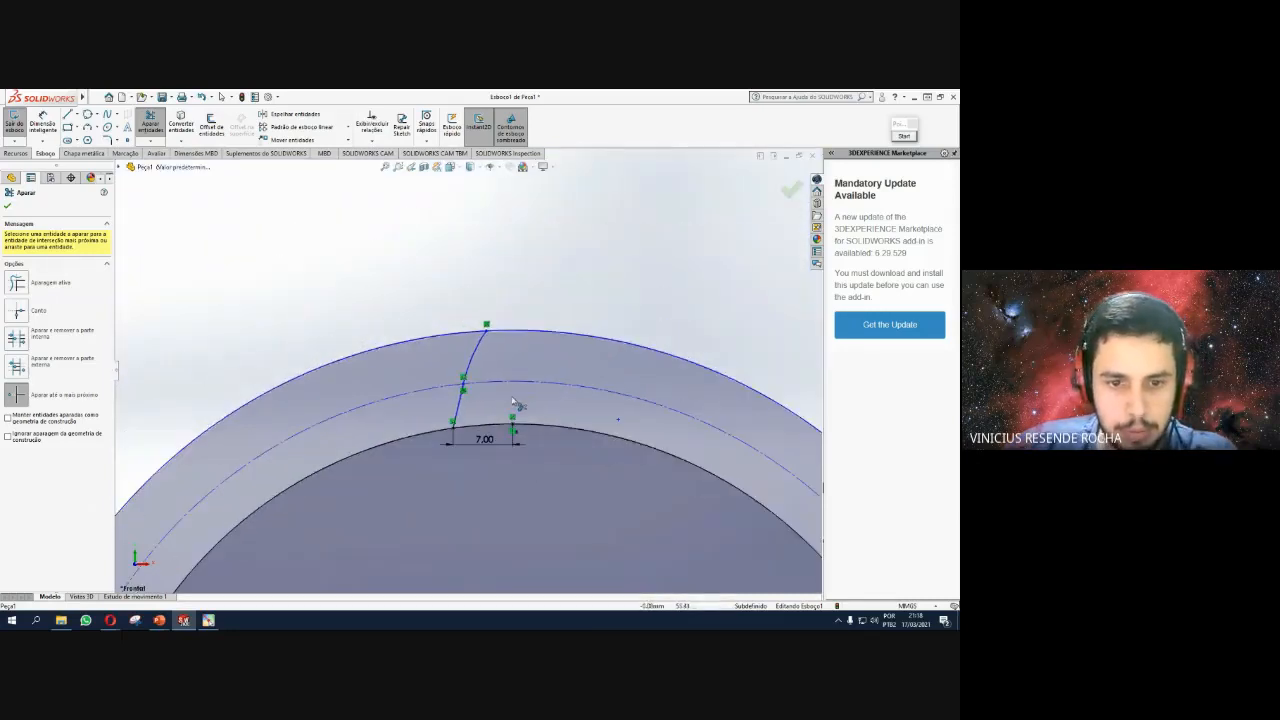
scroll(505, 408, down, 1)
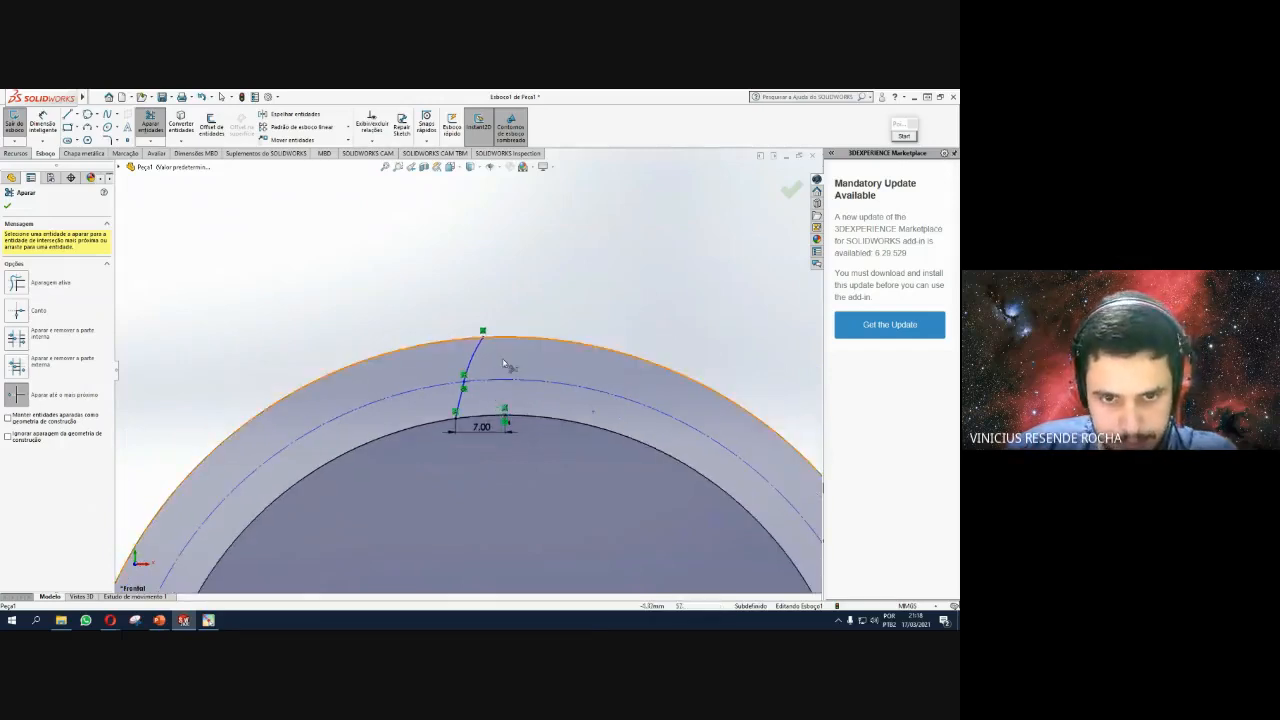
key(Escape)
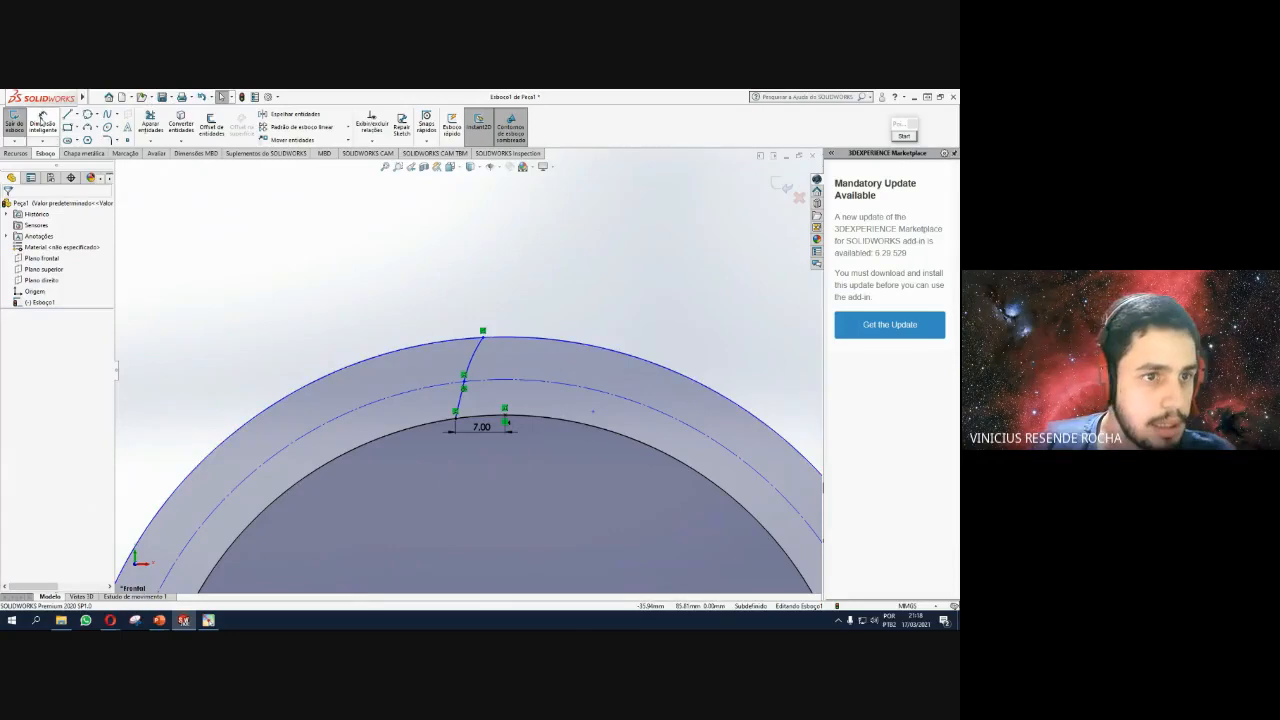
Draw a short vertical reference line below the tooth flank.
click(67, 114)
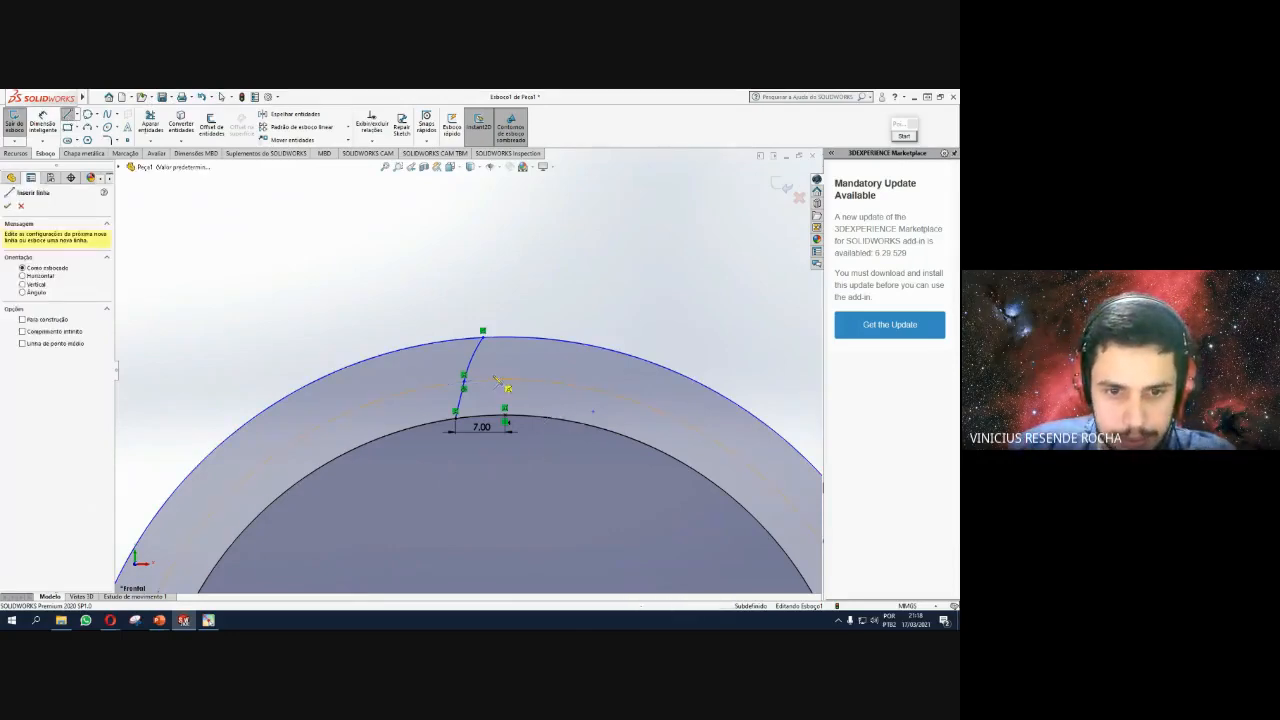
scroll(494, 363, down, 5)
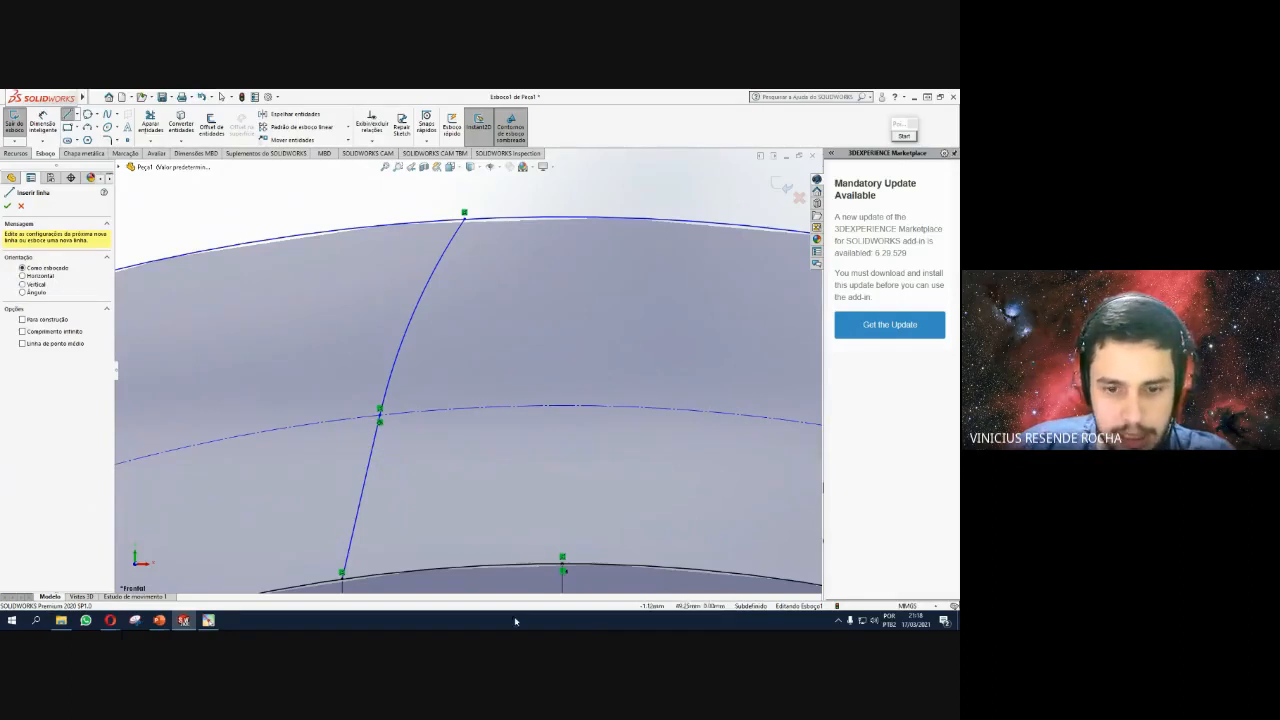
click(562, 501)
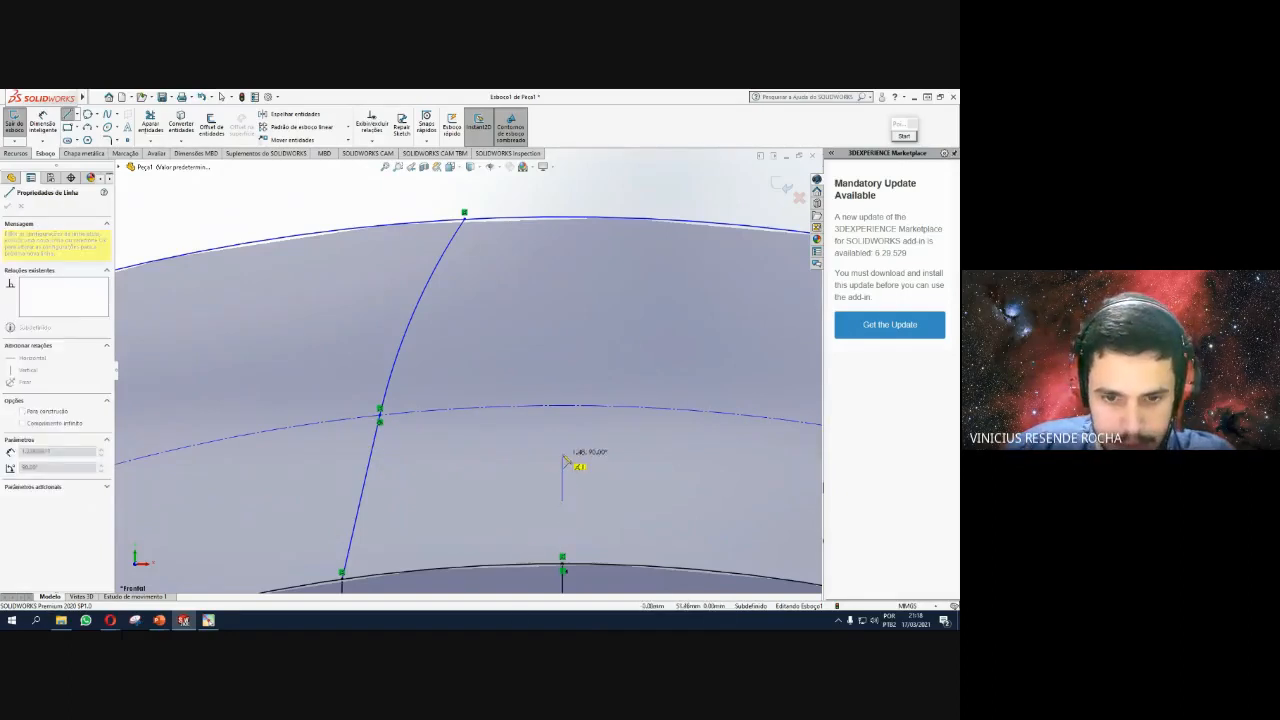
click(562, 454)
key(Escape)
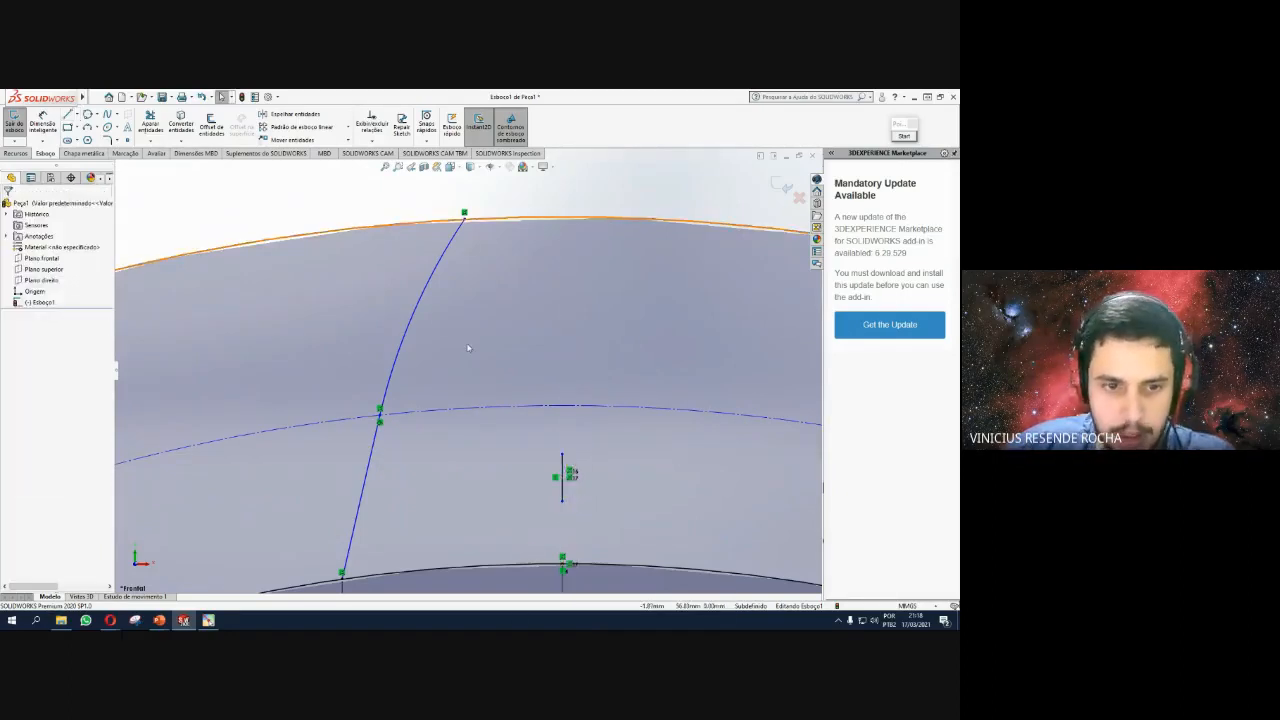
scroll(425, 355, up, 3)
Mirror the flank arc and lower line, undoing the first wrong mirror and redoing it.
click(425, 355)
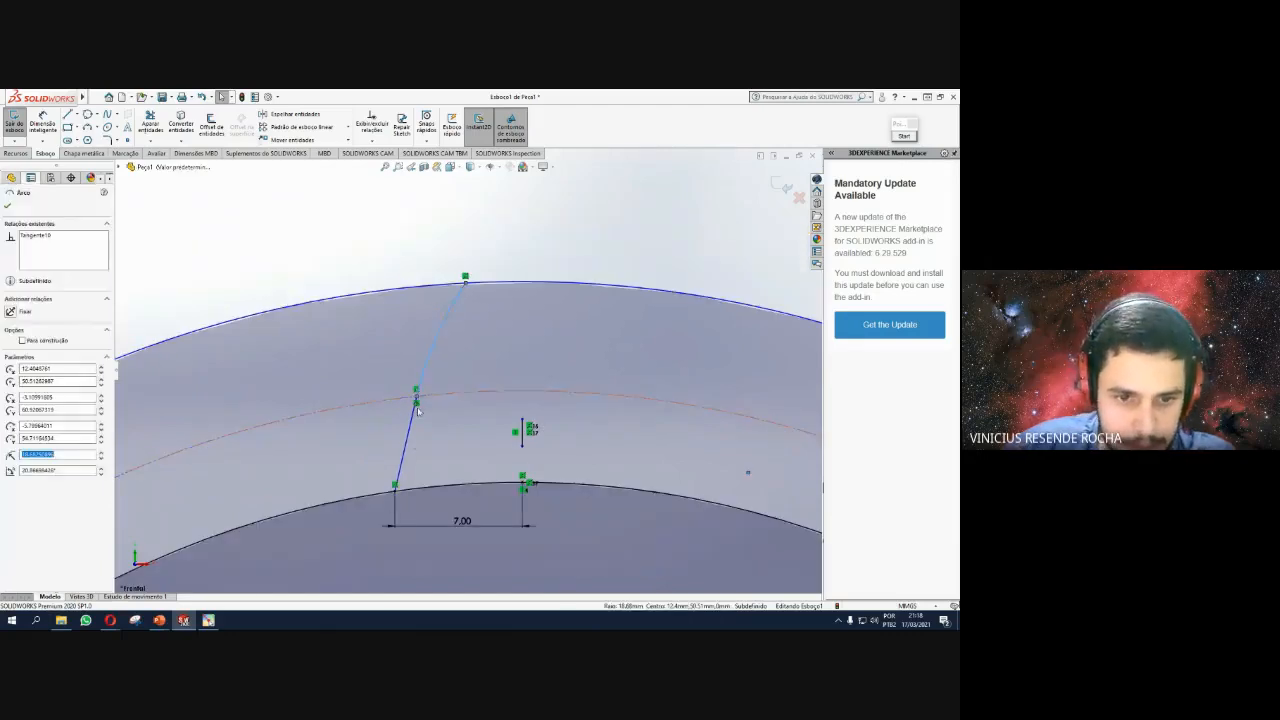
click(408, 442)
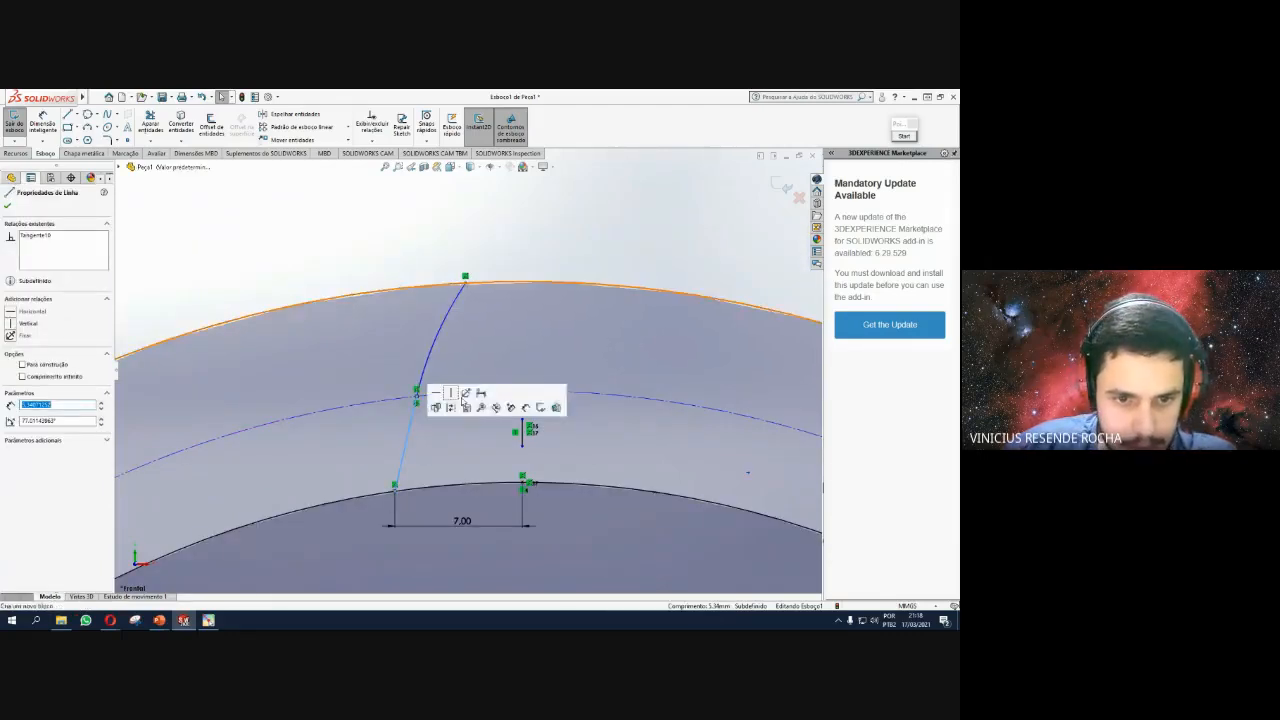
ctrl+click(443, 336)
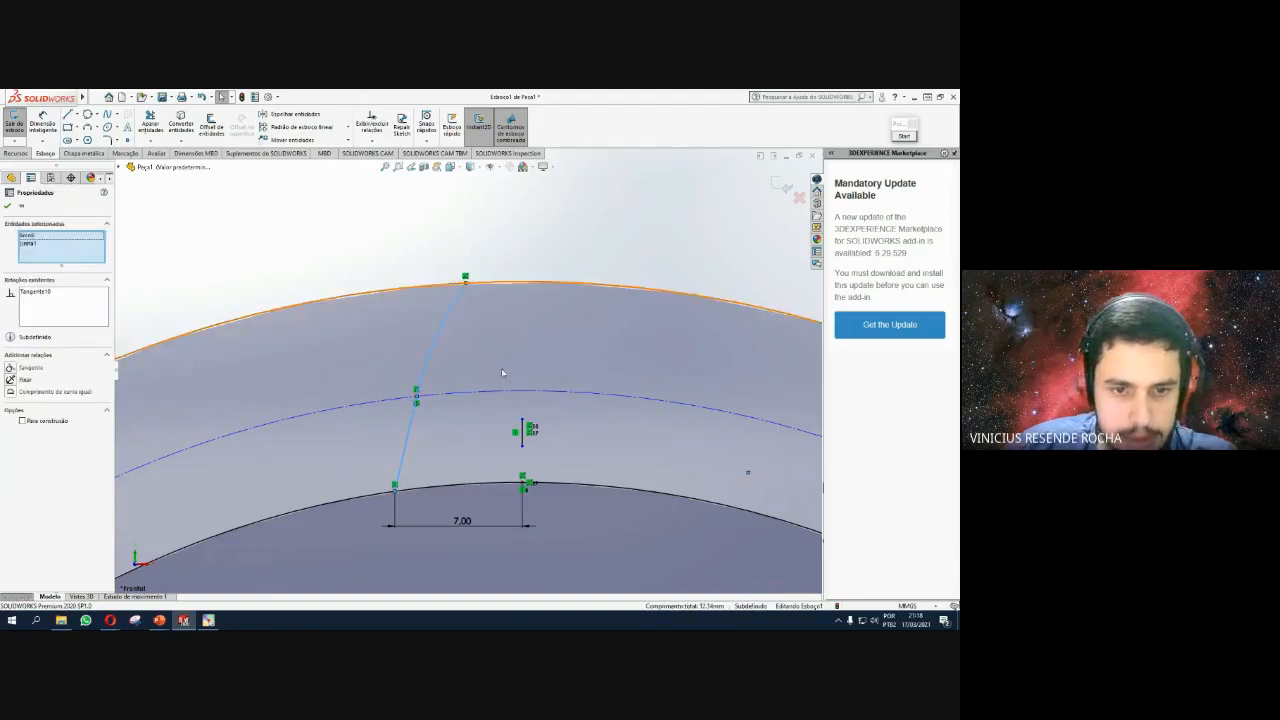
click(320, 114)
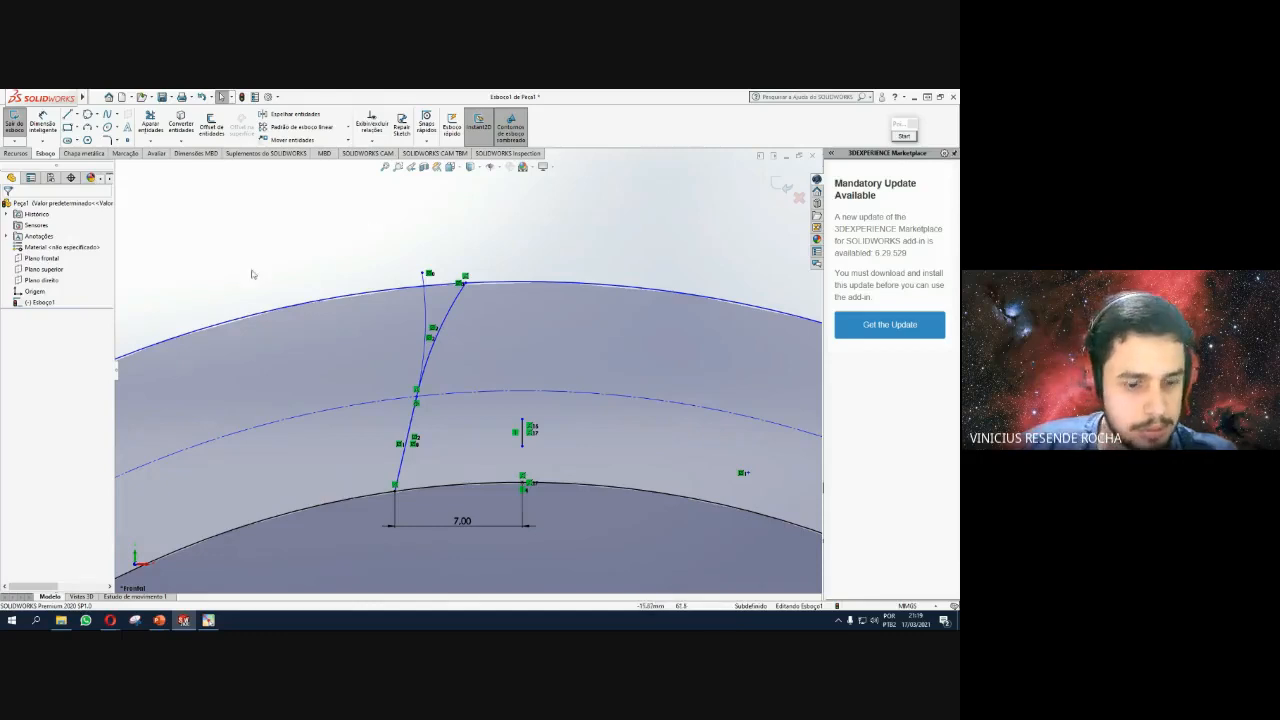
key(ctrl+z)
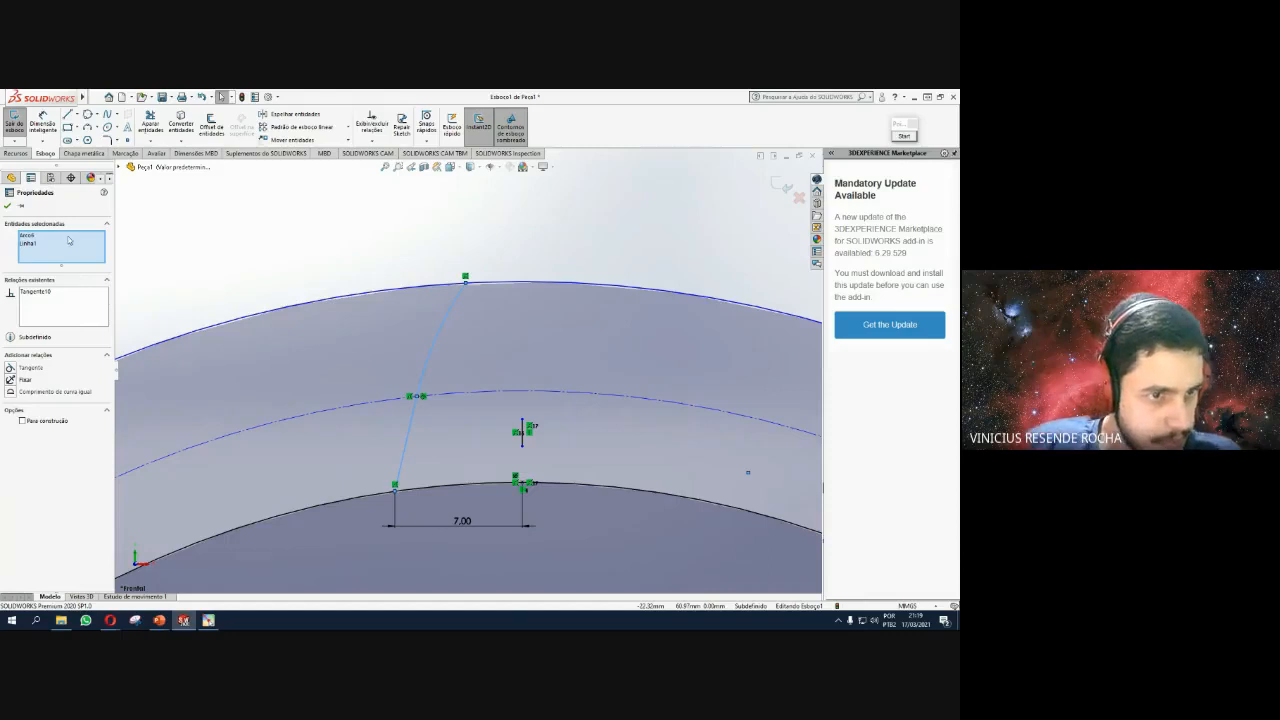
click(255, 253)
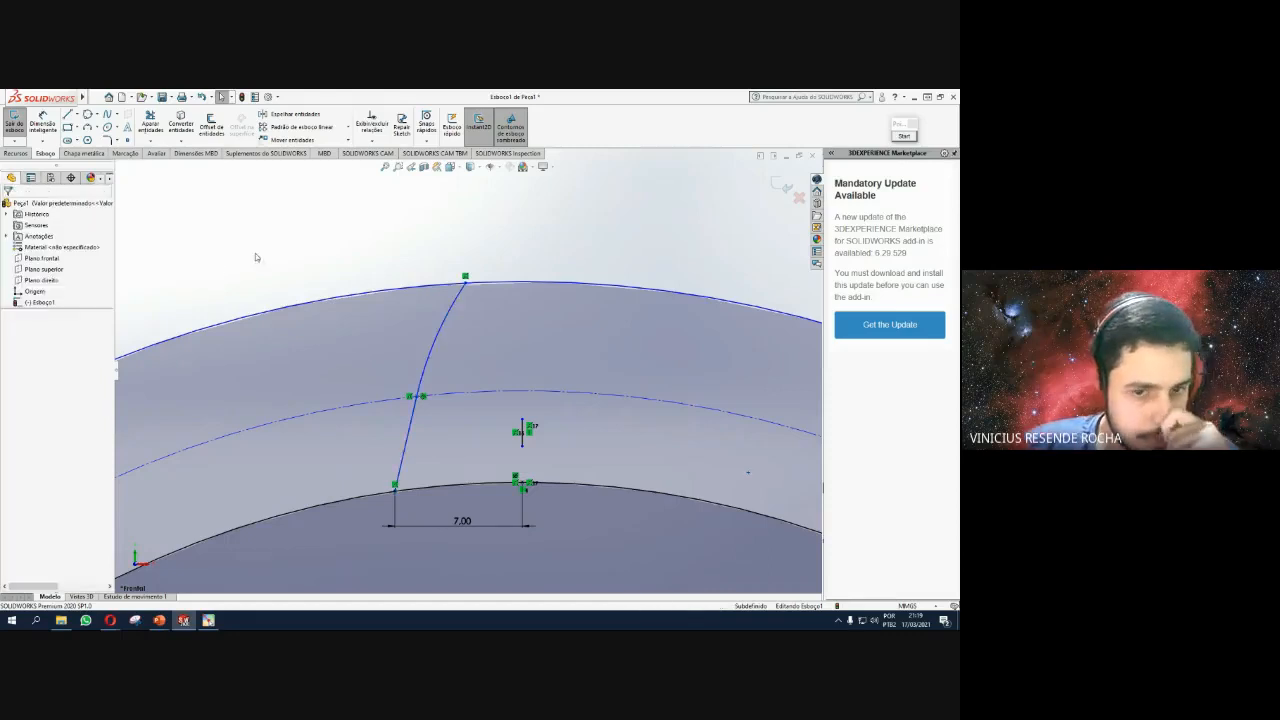
click(442, 324)
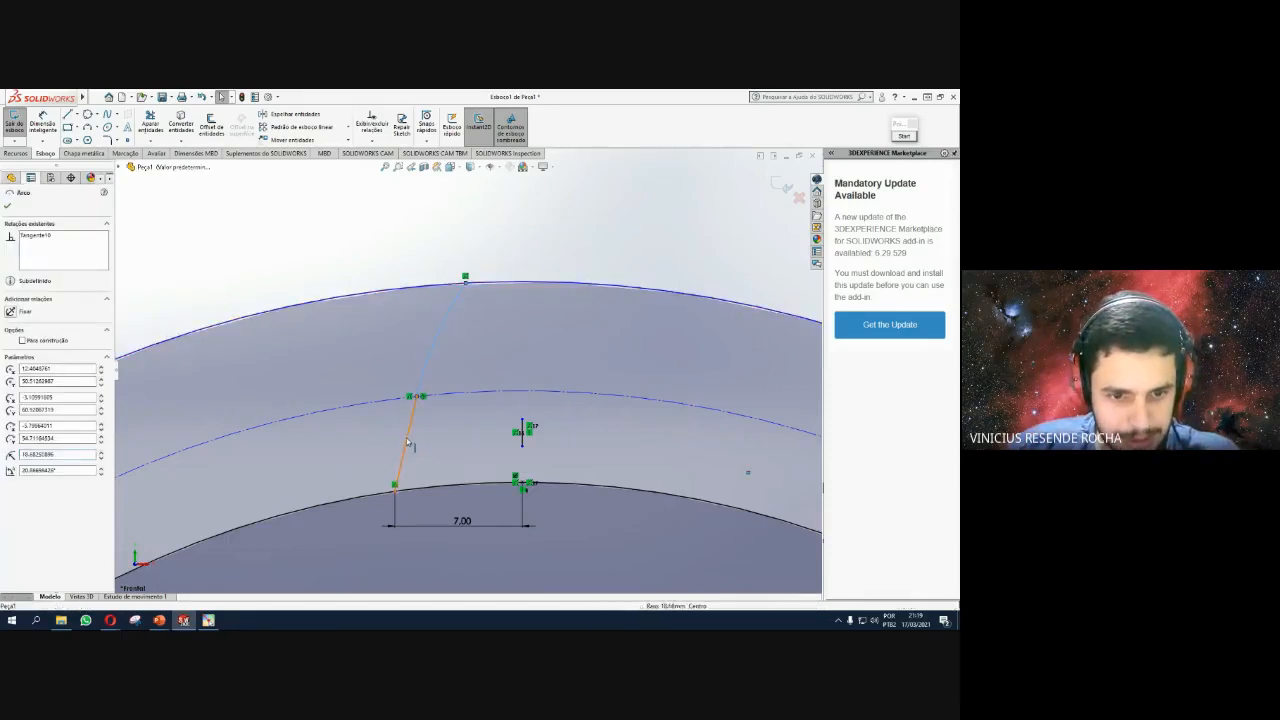
ctrl+click(410, 441)
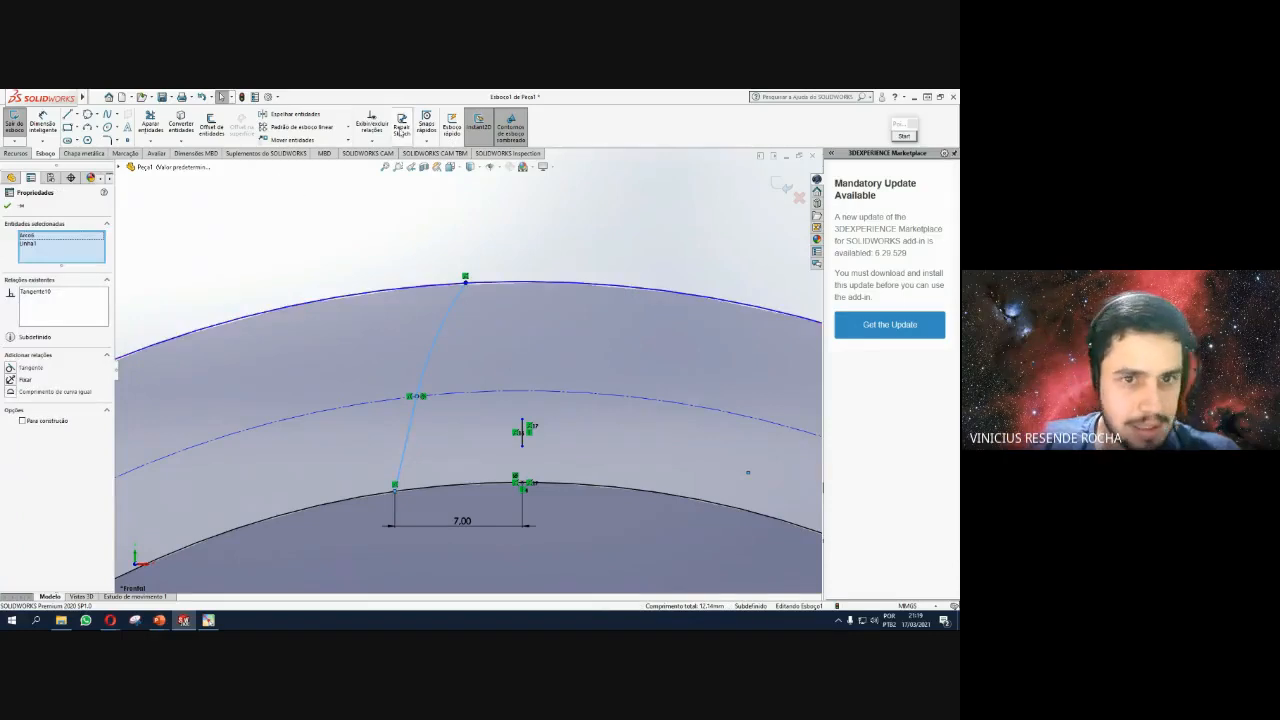
click(309, 119)
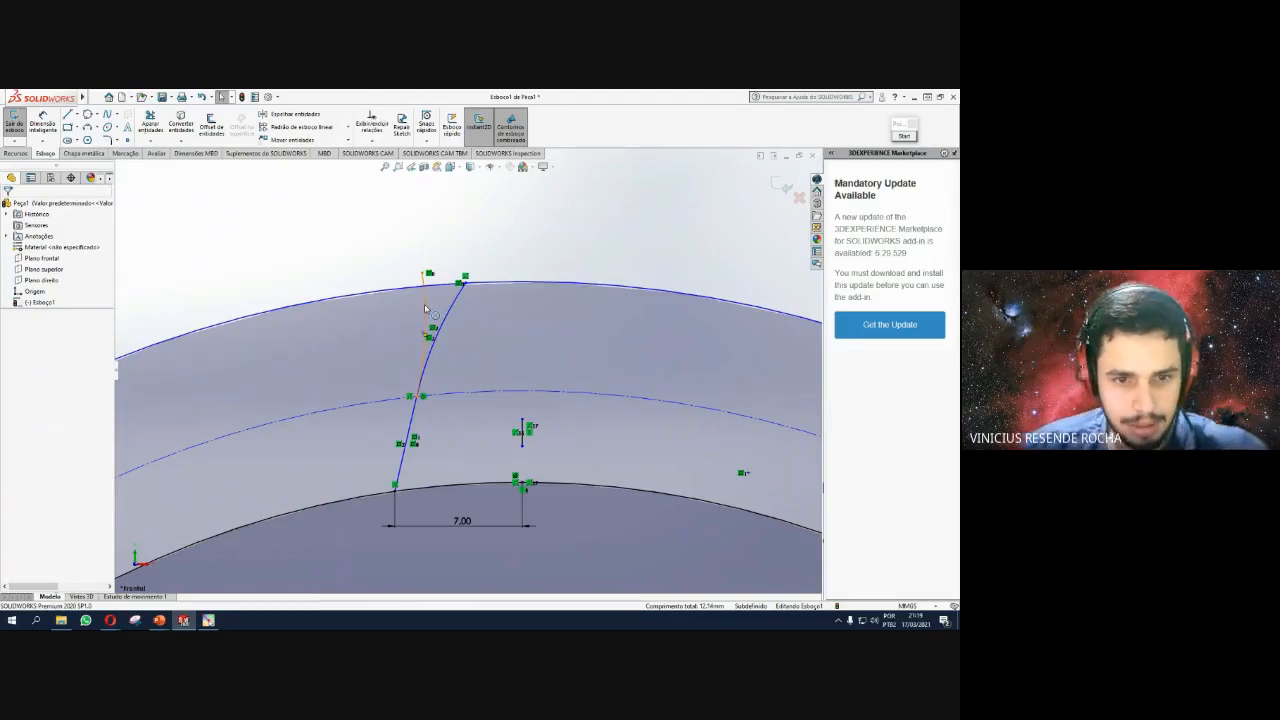
Delete the stray curve and short line, ending the new flank line on the base circle.
click(22, 303)
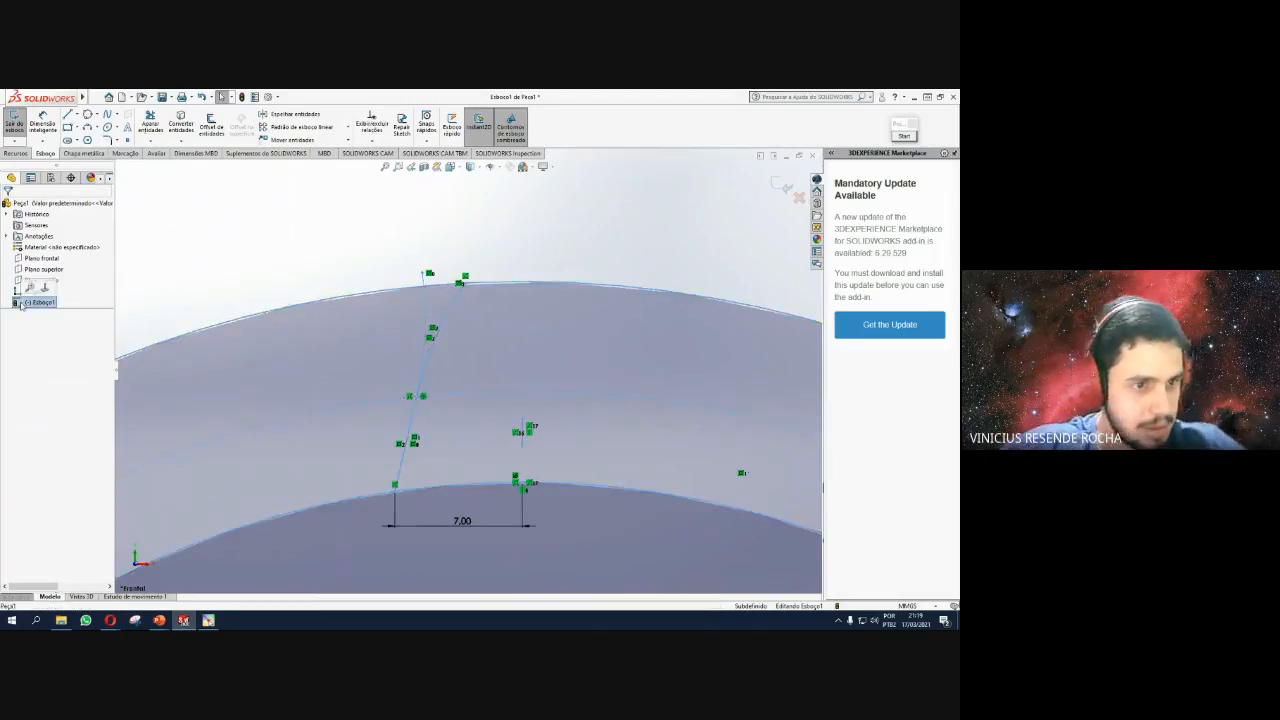
click(423, 297)
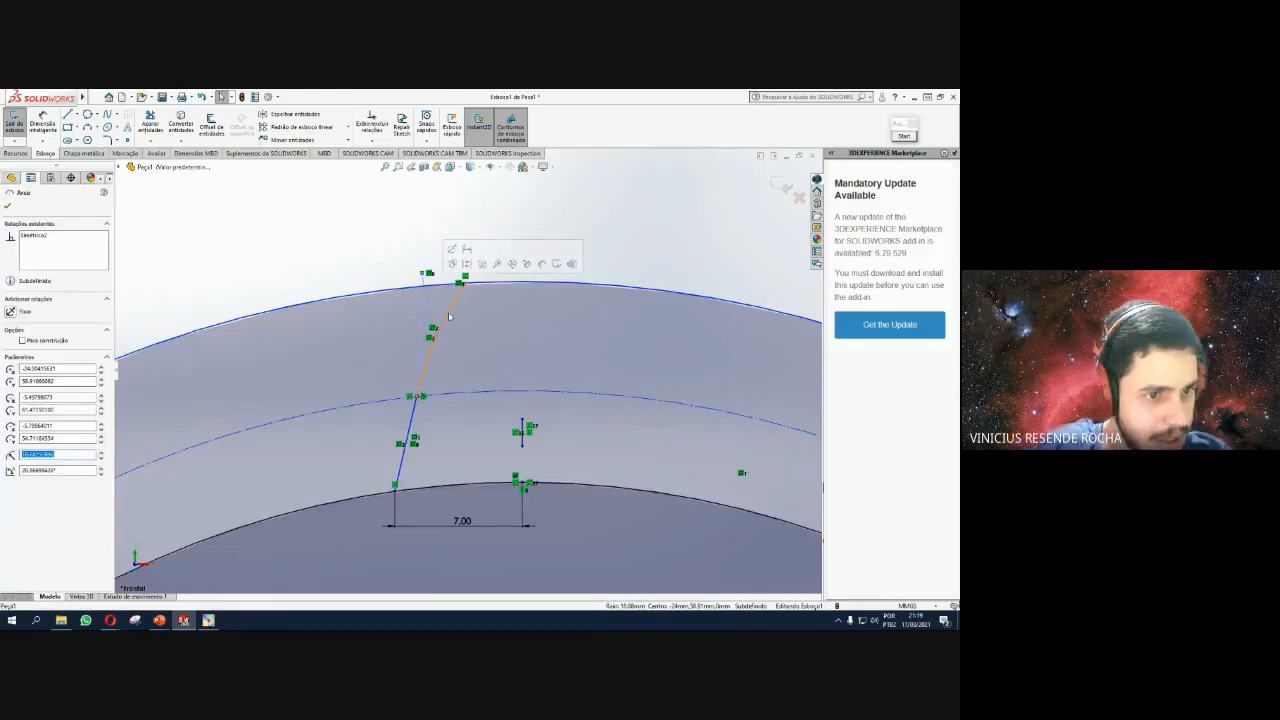
click(453, 307)
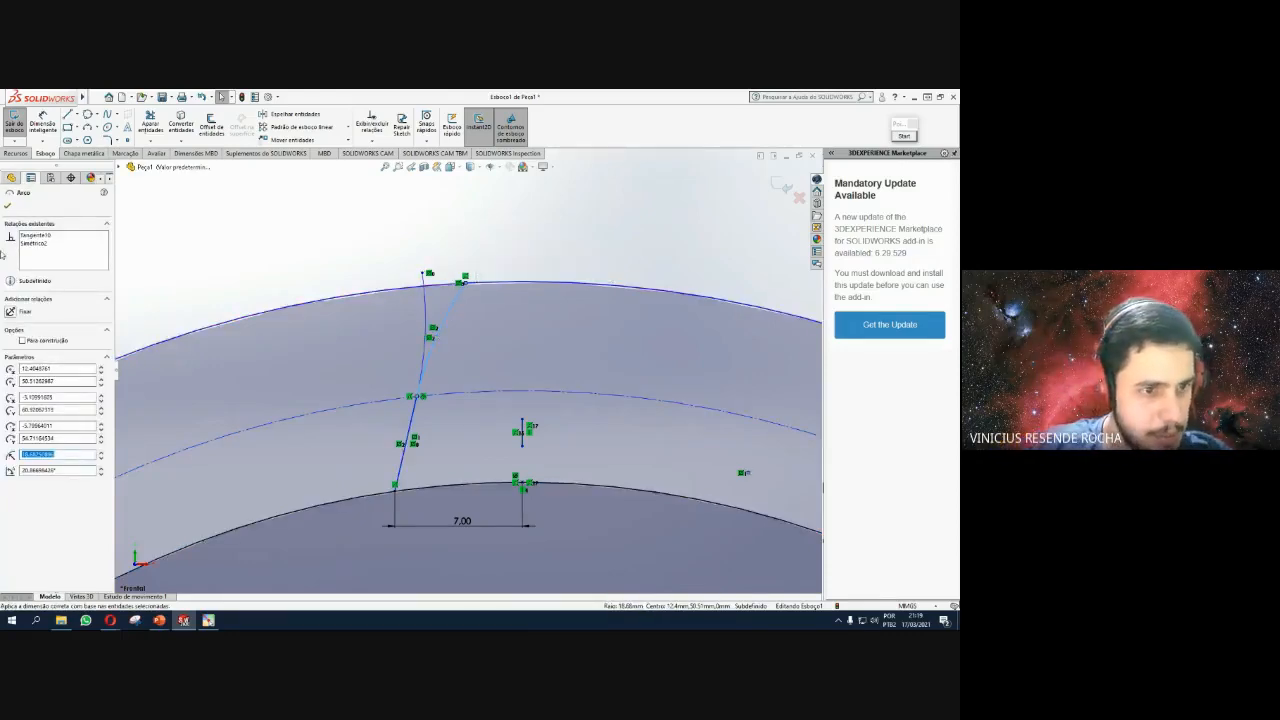
click(677, 251)
key(ctrl+z)
key(ctrl+z)
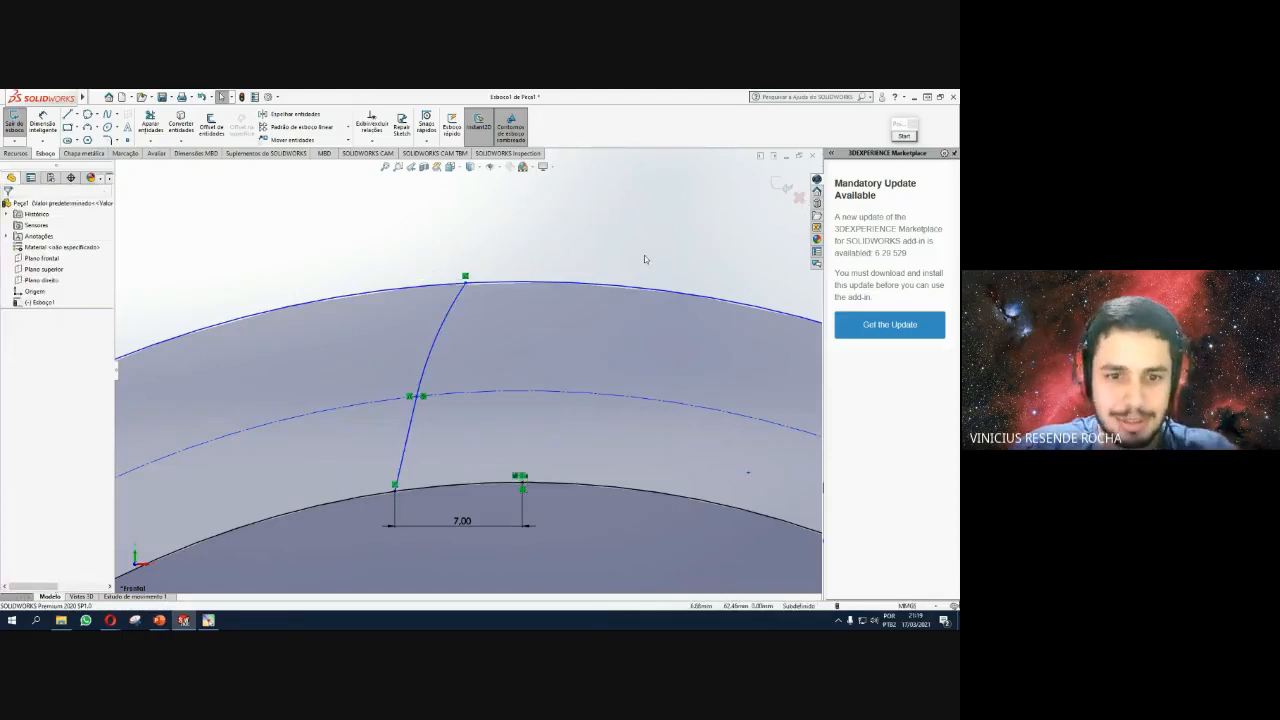
scroll(455, 371, up, 6)
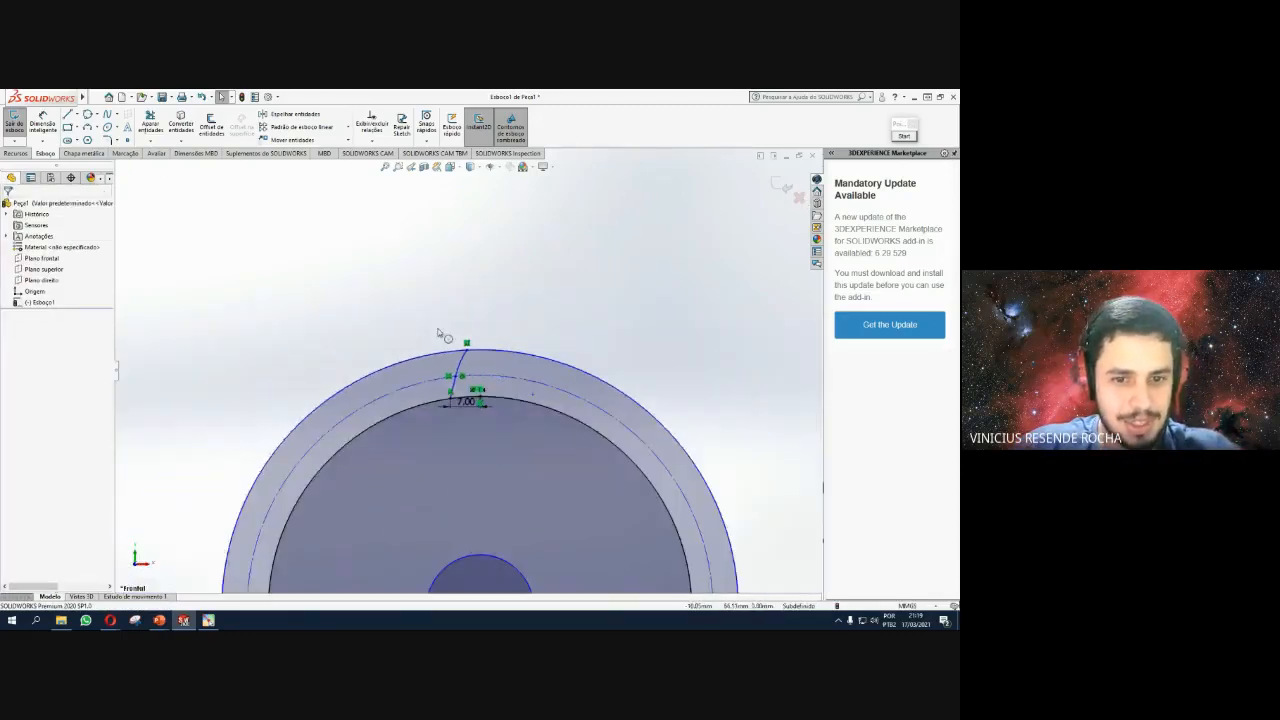
scroll(455, 372, down, 5)
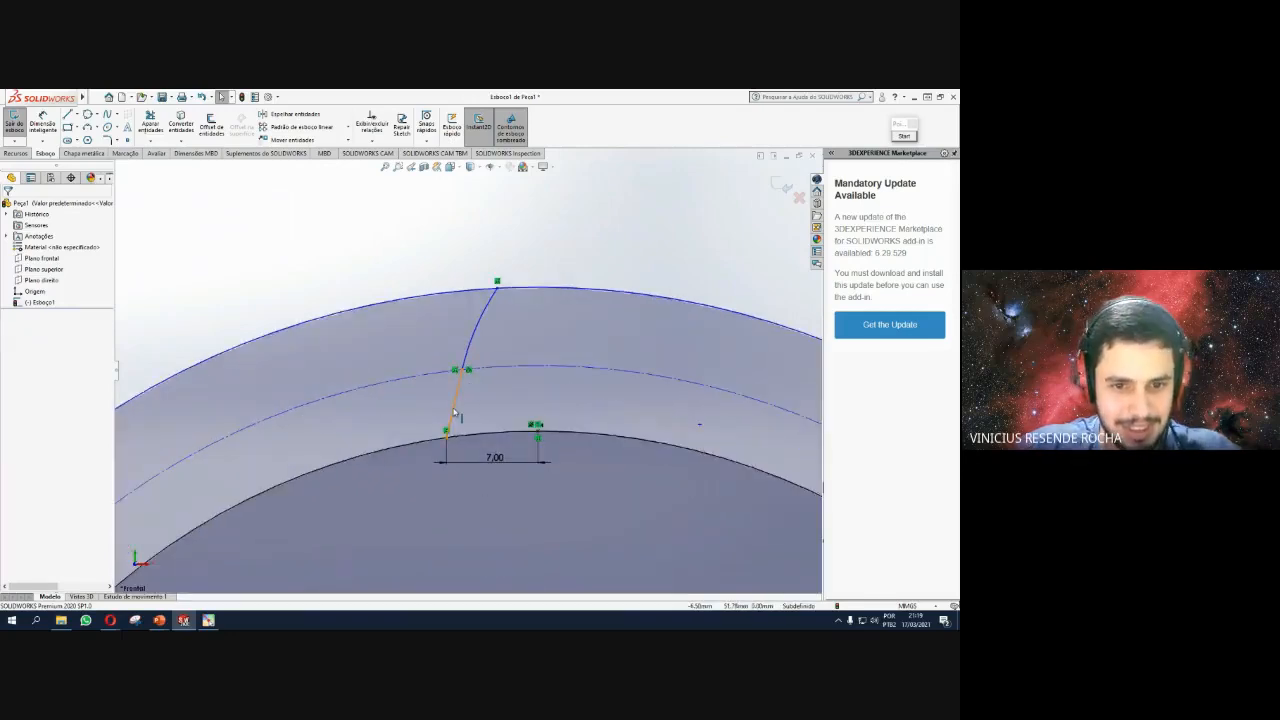
click(447, 431)
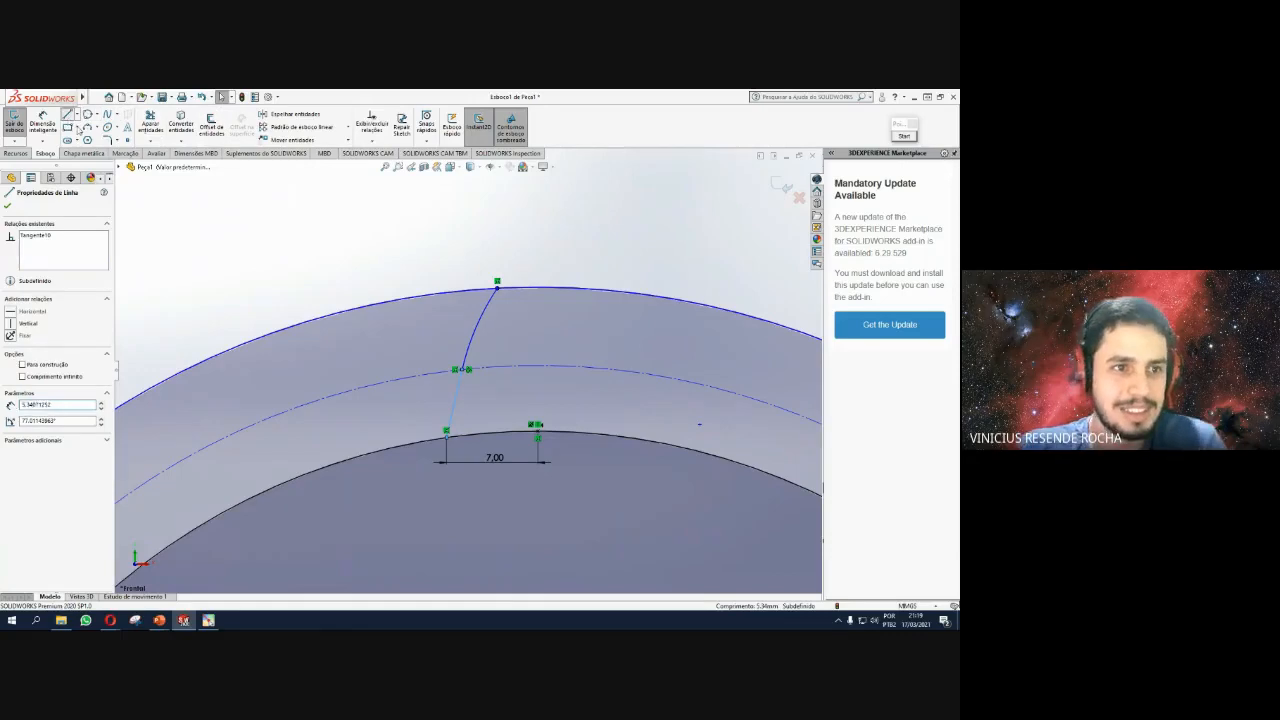
click(67, 114)
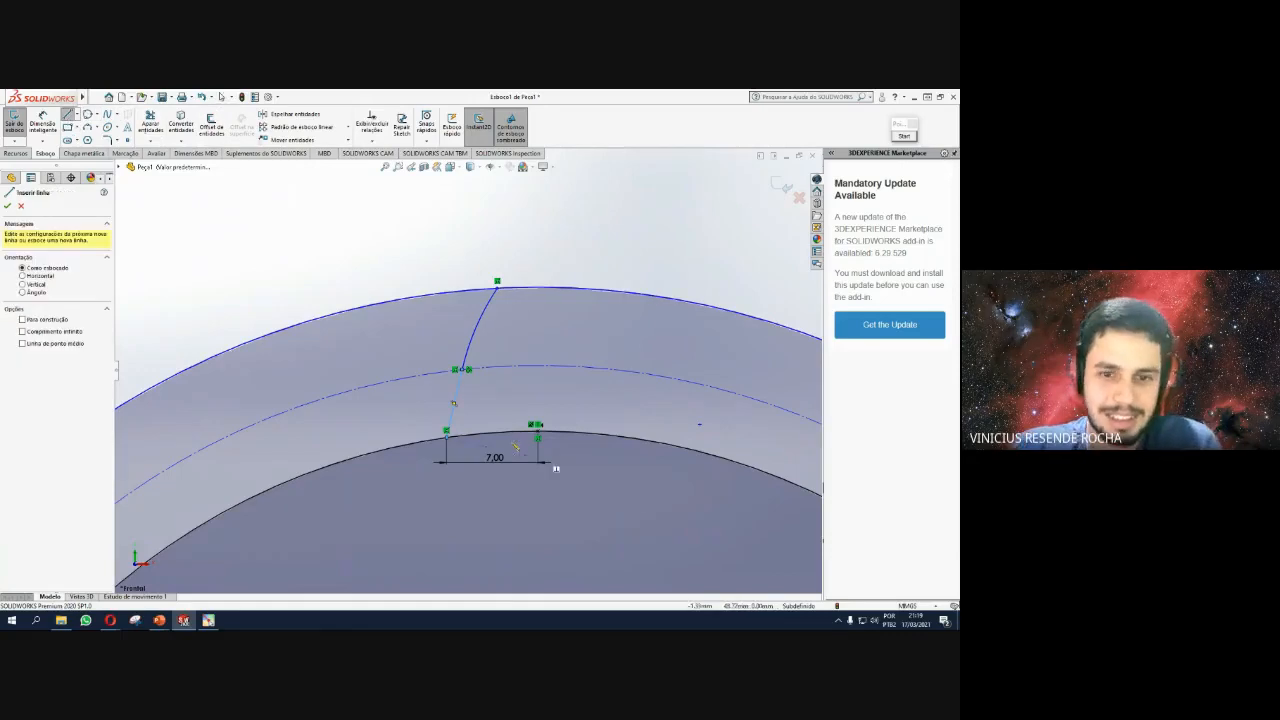
Draw a vertical centreline above the tooth and make a first attempt to mirror the flank line.
click(538, 236)
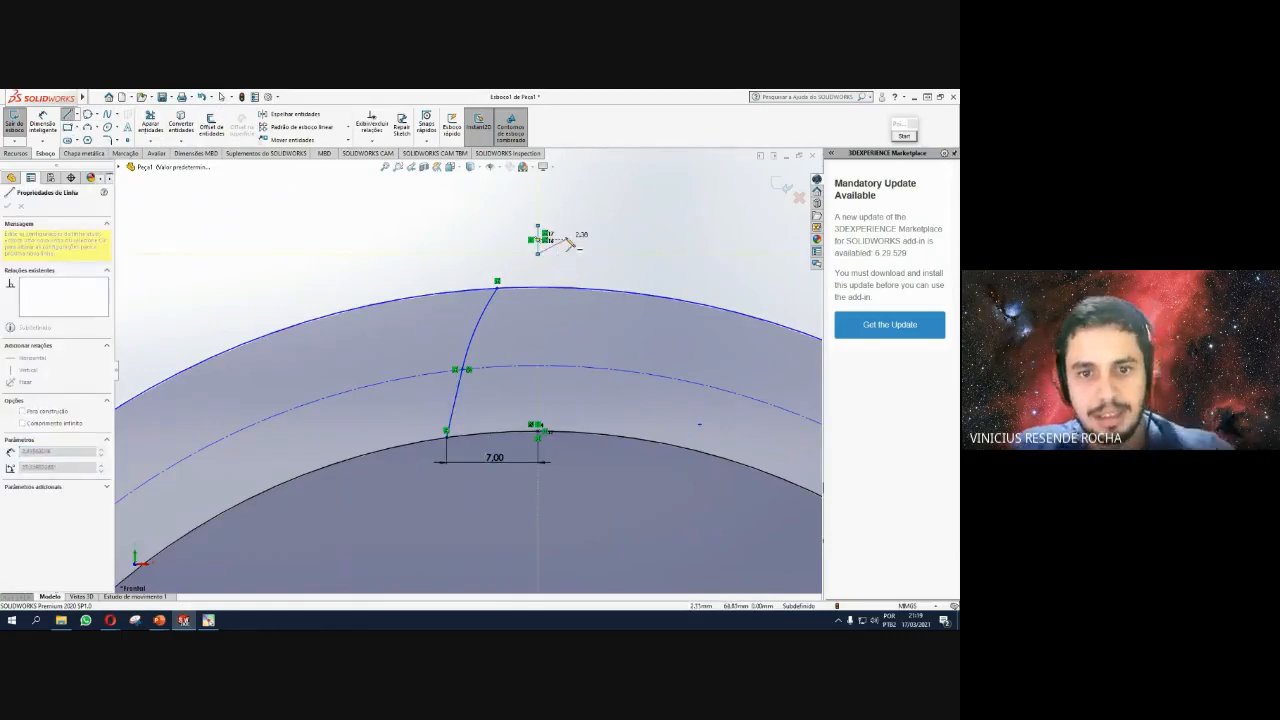
key(Escape)
click(454, 419)
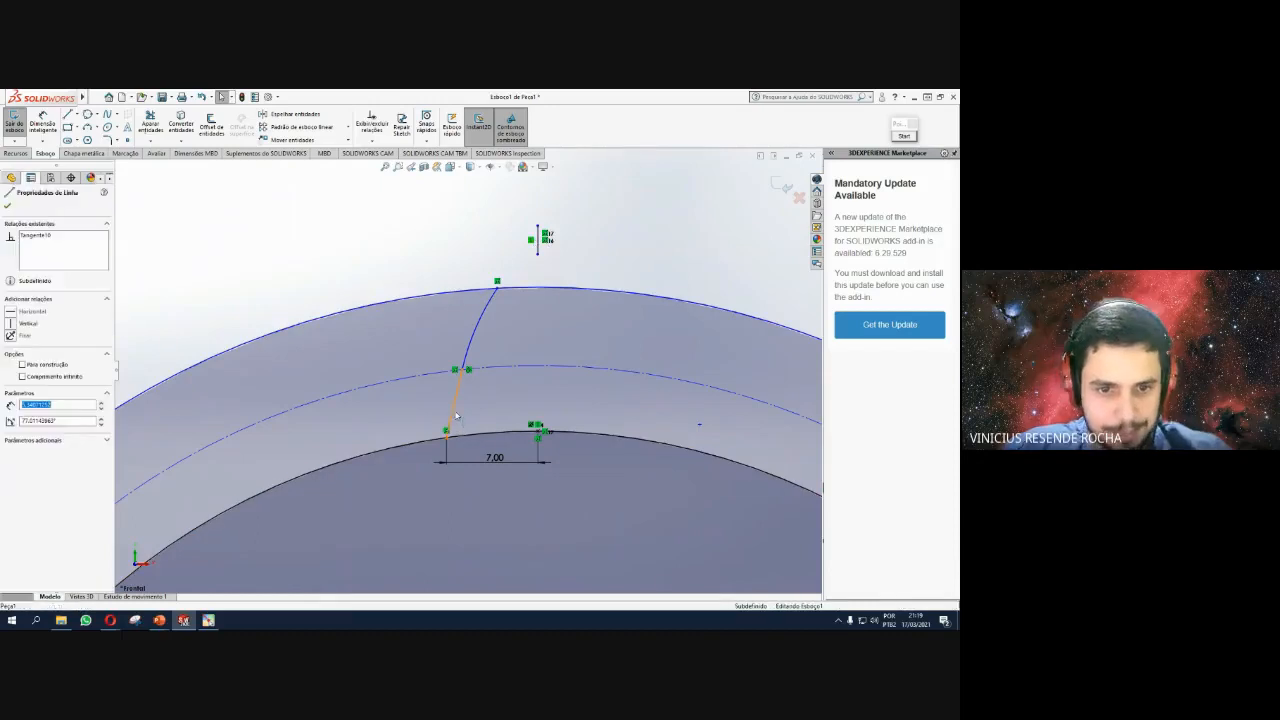
click(264, 113)
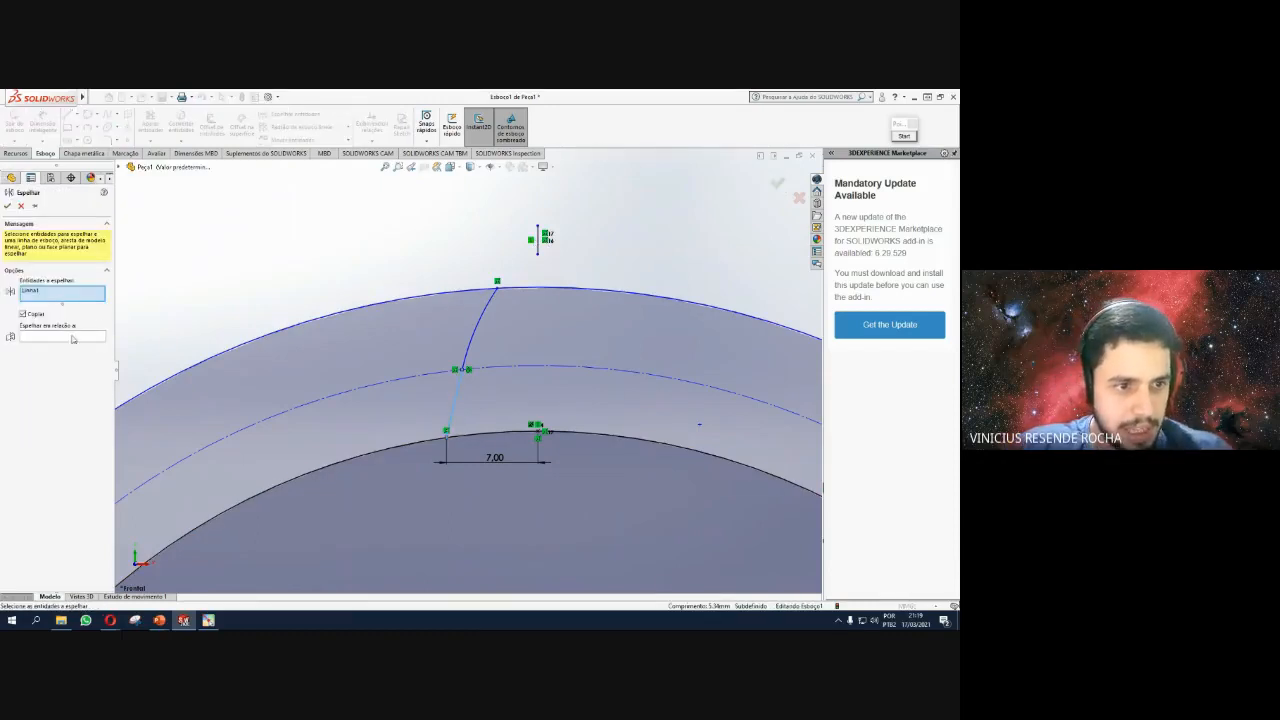
click(72, 337)
click(539, 240)
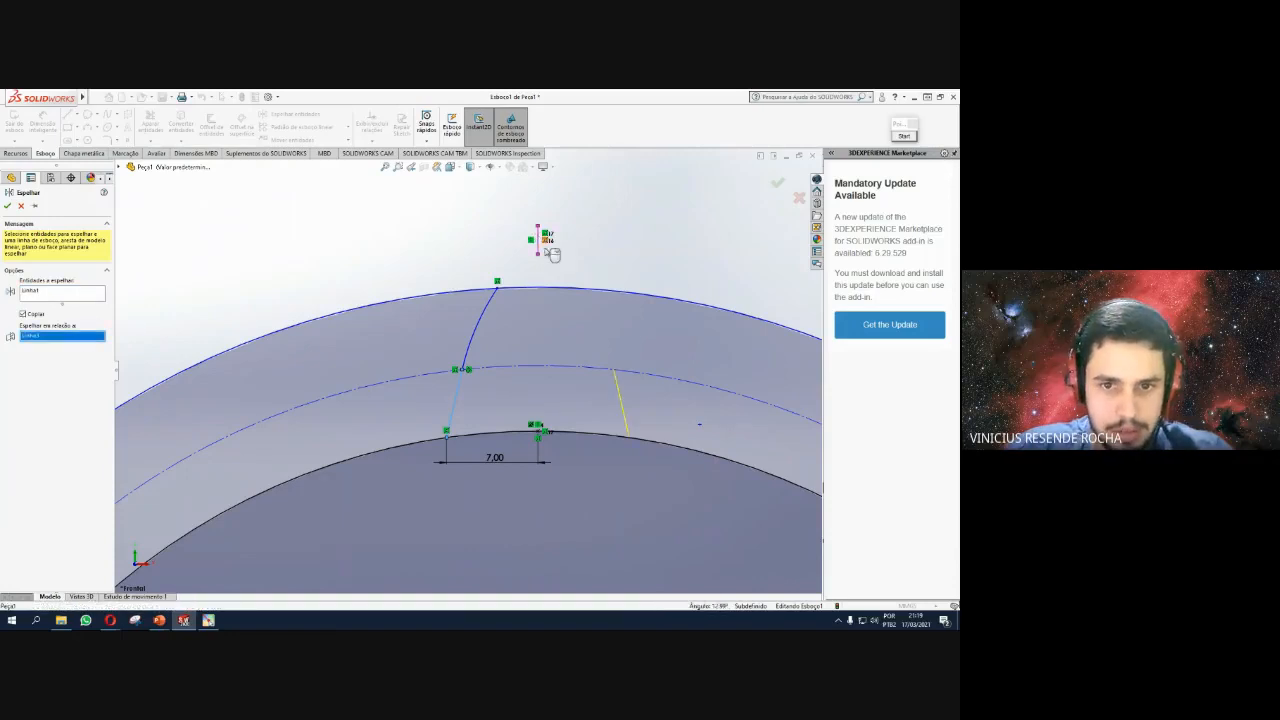
key(Escape)
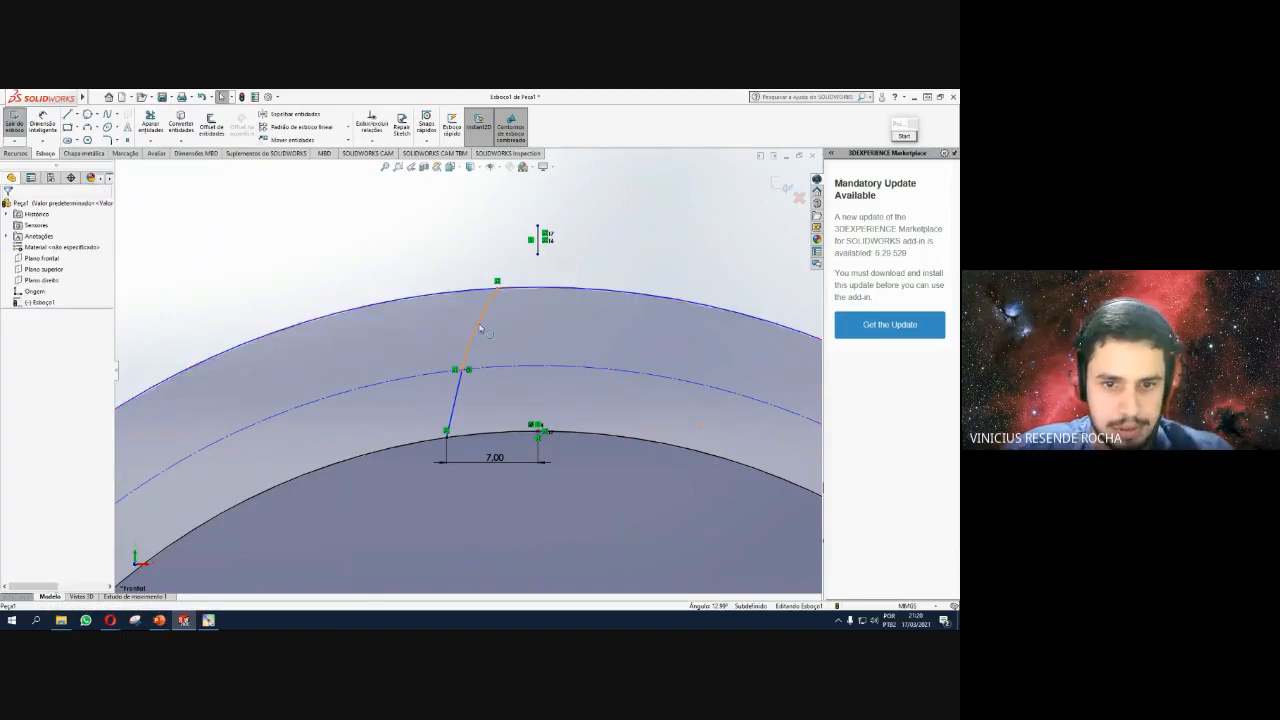
Mirror the lower straight flank line across the vertical centreline.
click(456, 392)
click(456, 392)
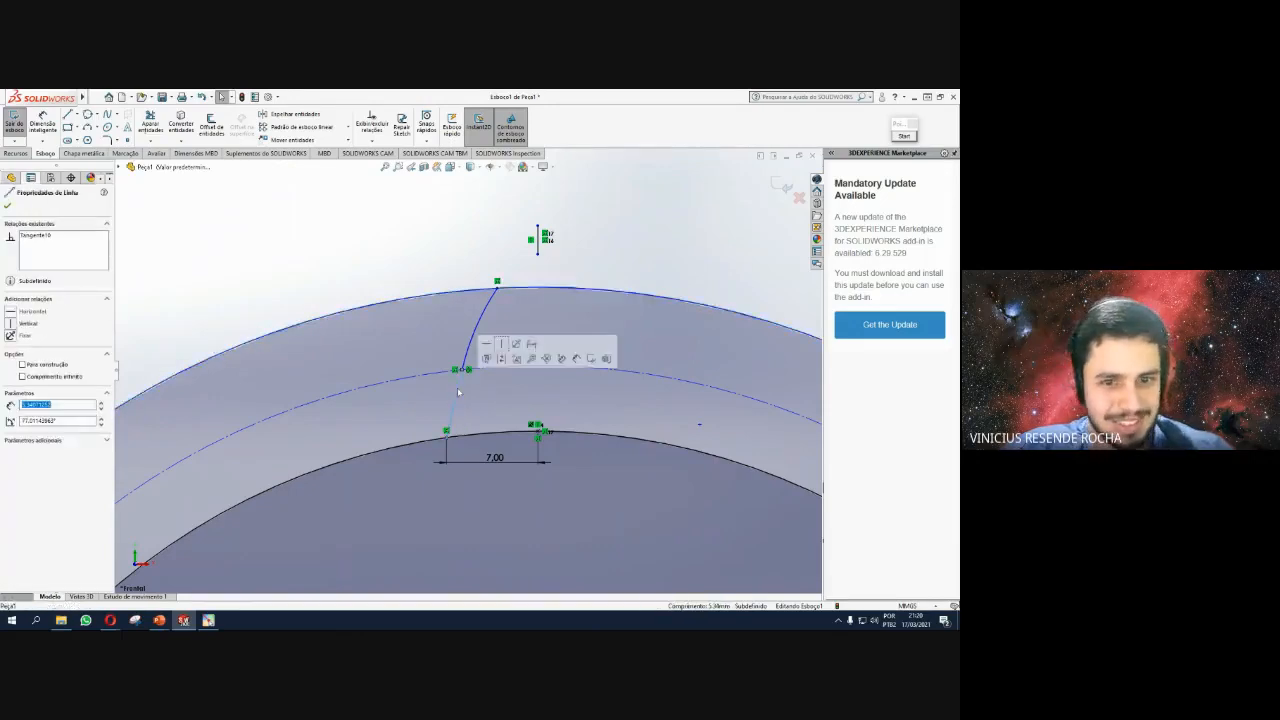
click(295, 114)
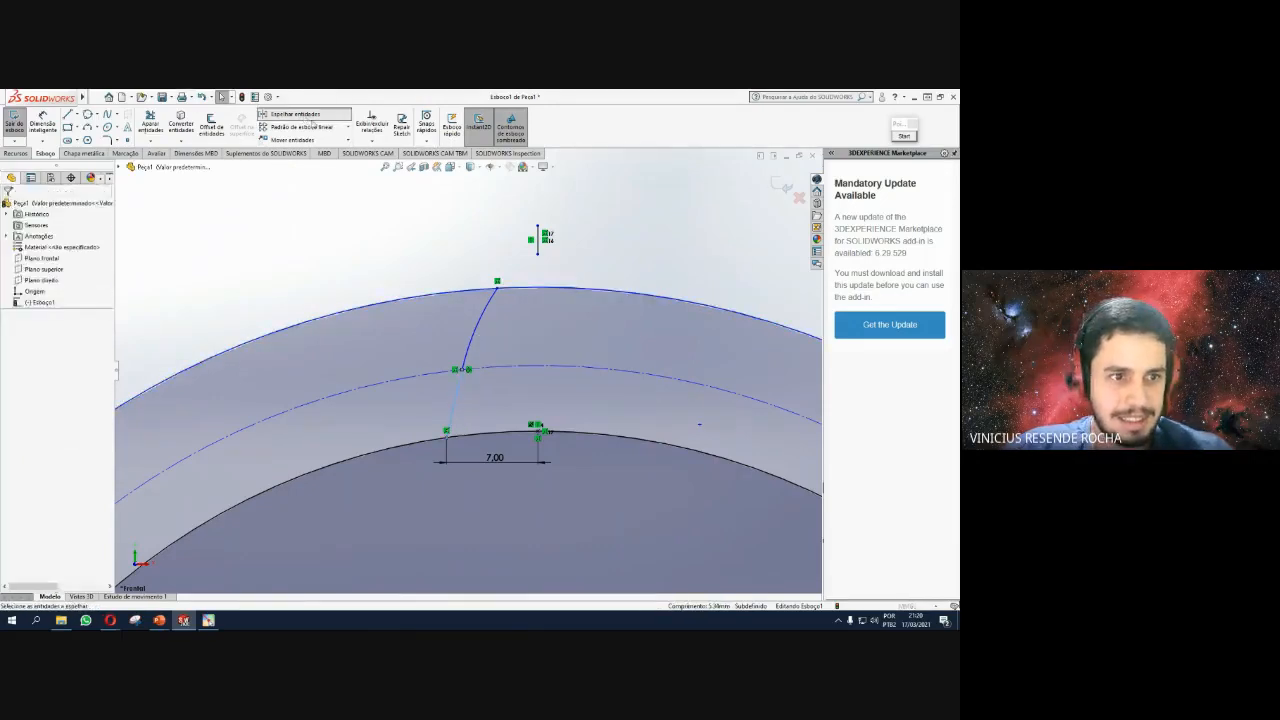
click(44, 339)
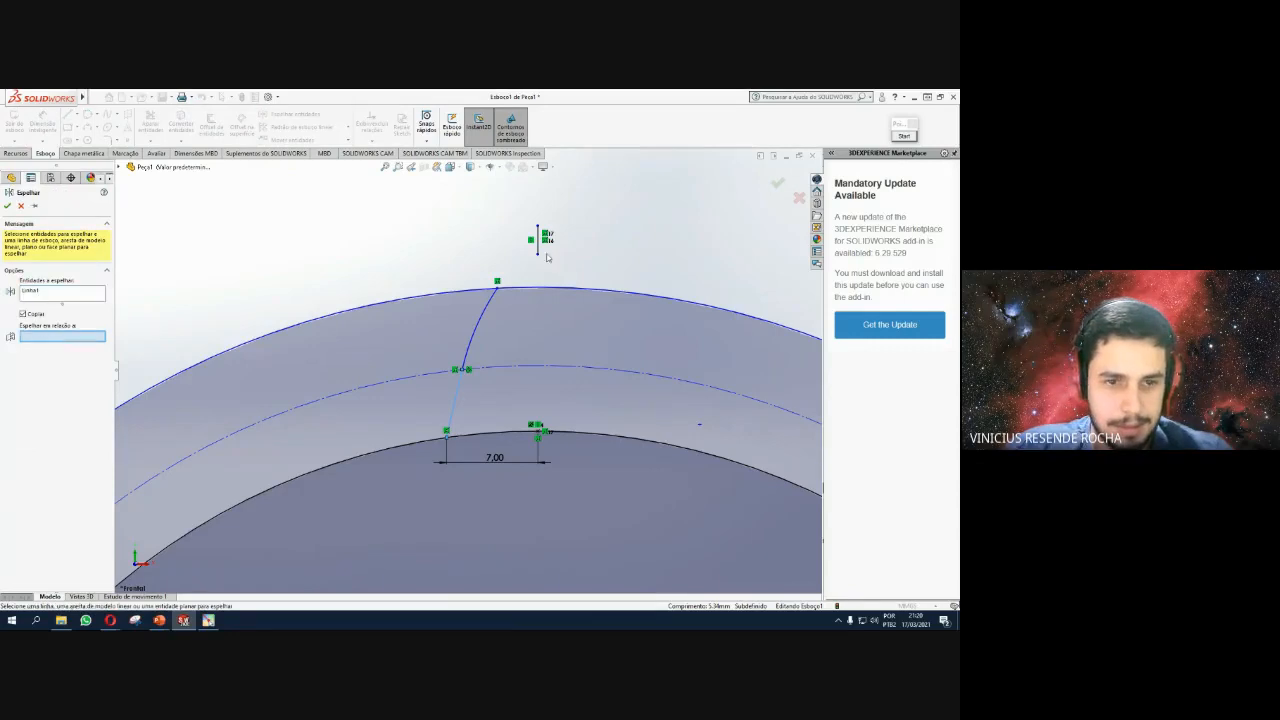
click(538, 238)
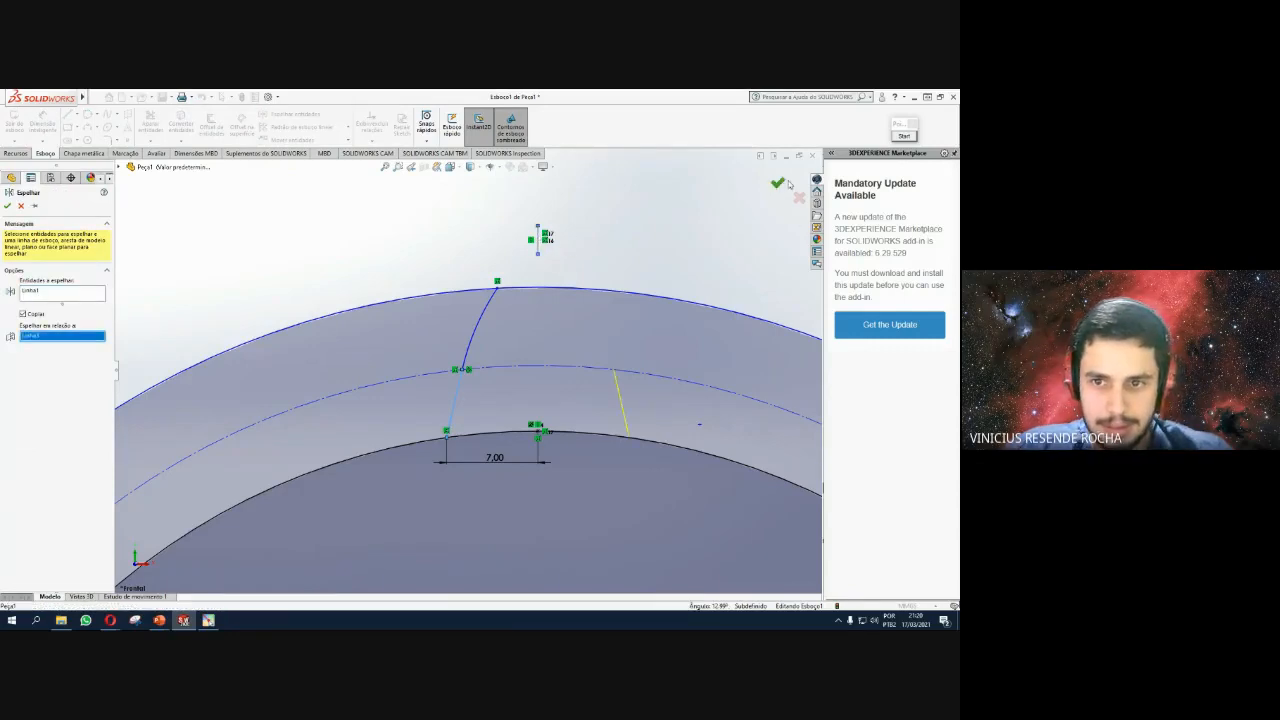
click(7, 205)
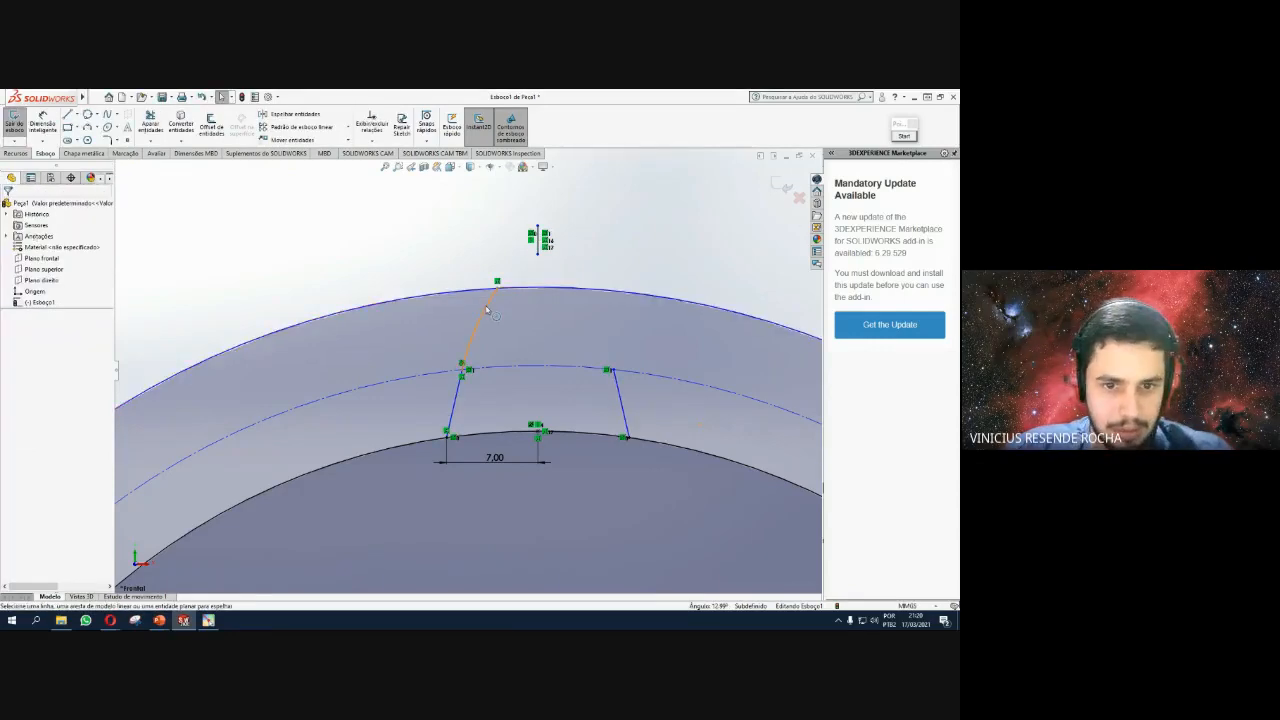
Mirror the upper flank arc across the same vertical centreline.
click(480, 290)
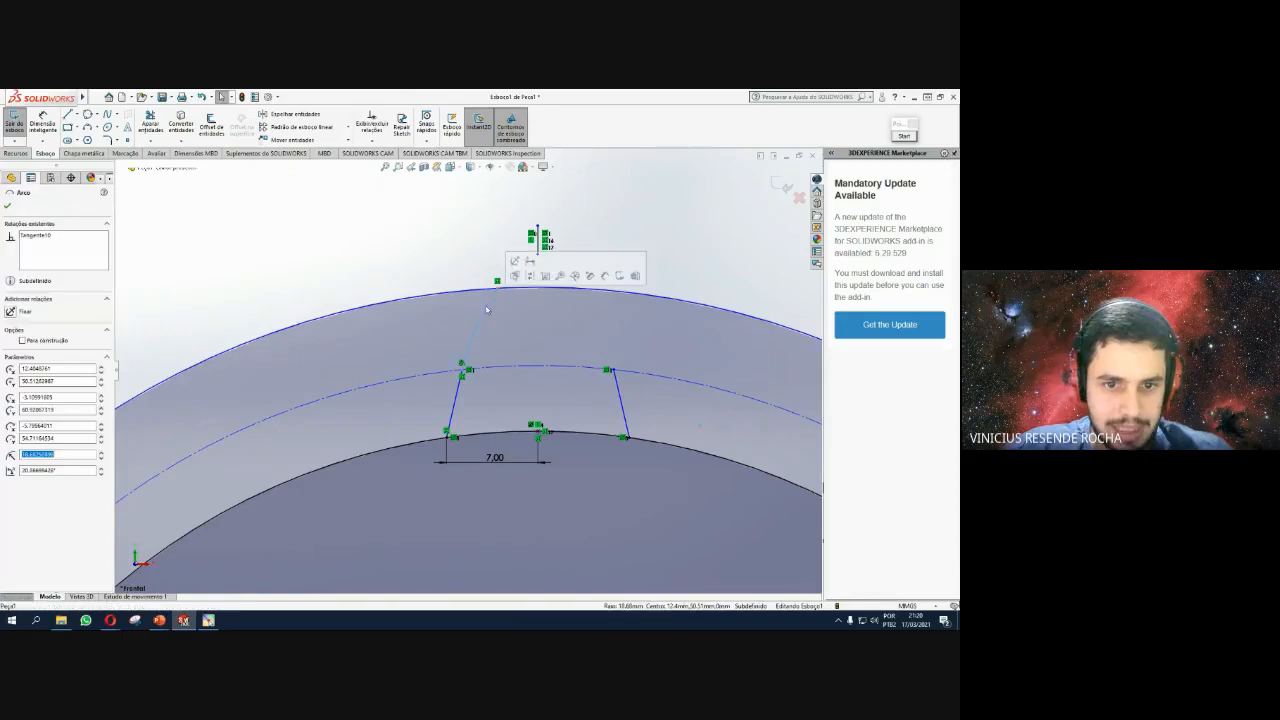
click(295, 114)
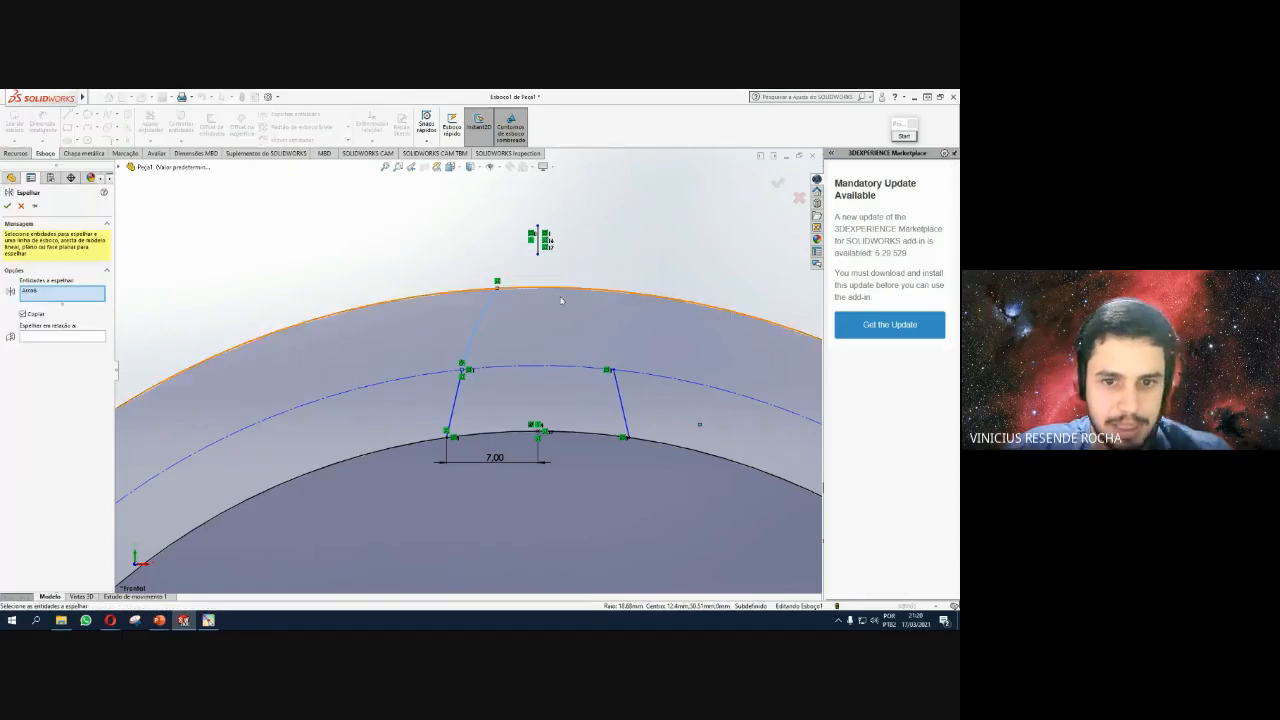
click(45, 337)
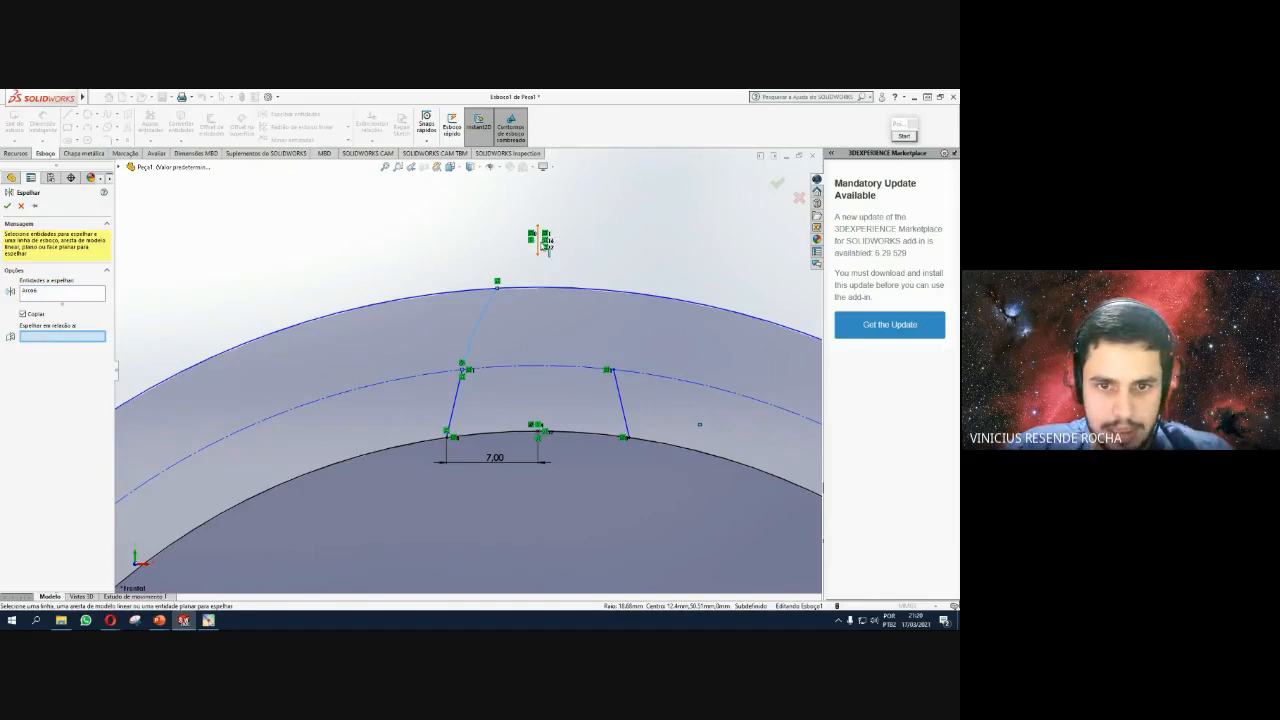
click(538, 232)
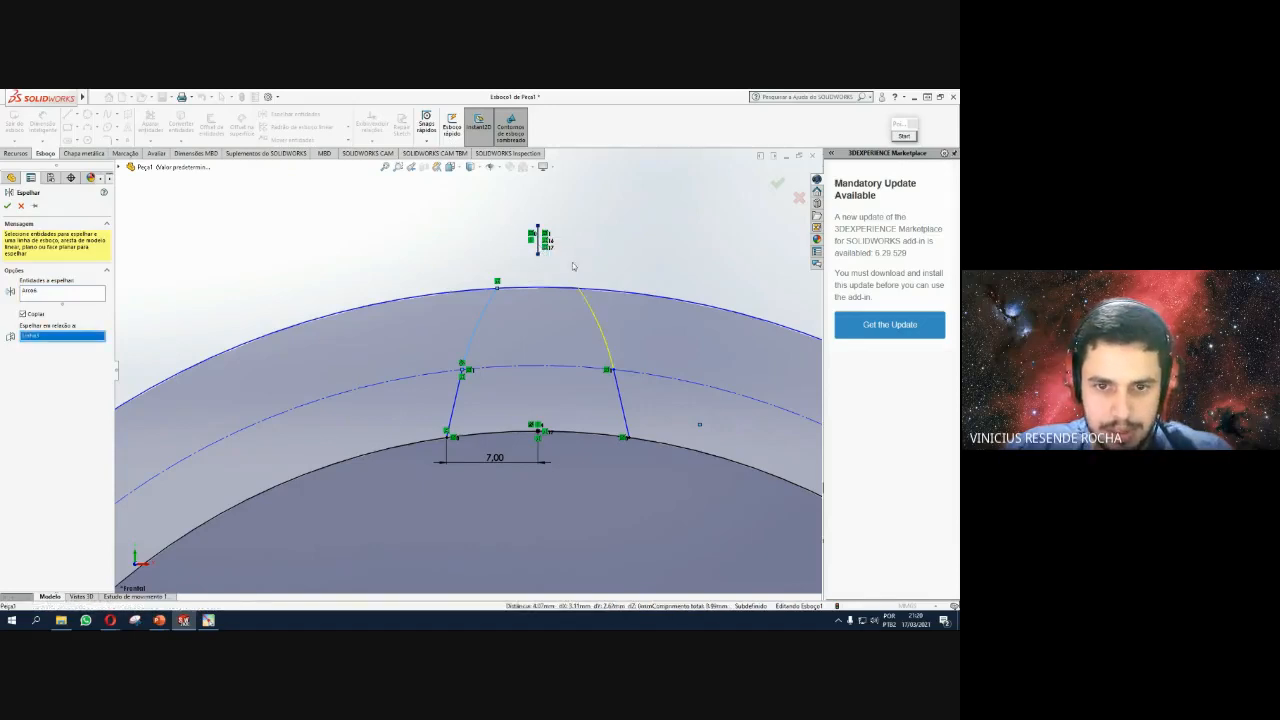
click(780, 184)
scroll(495, 308, down, 2)
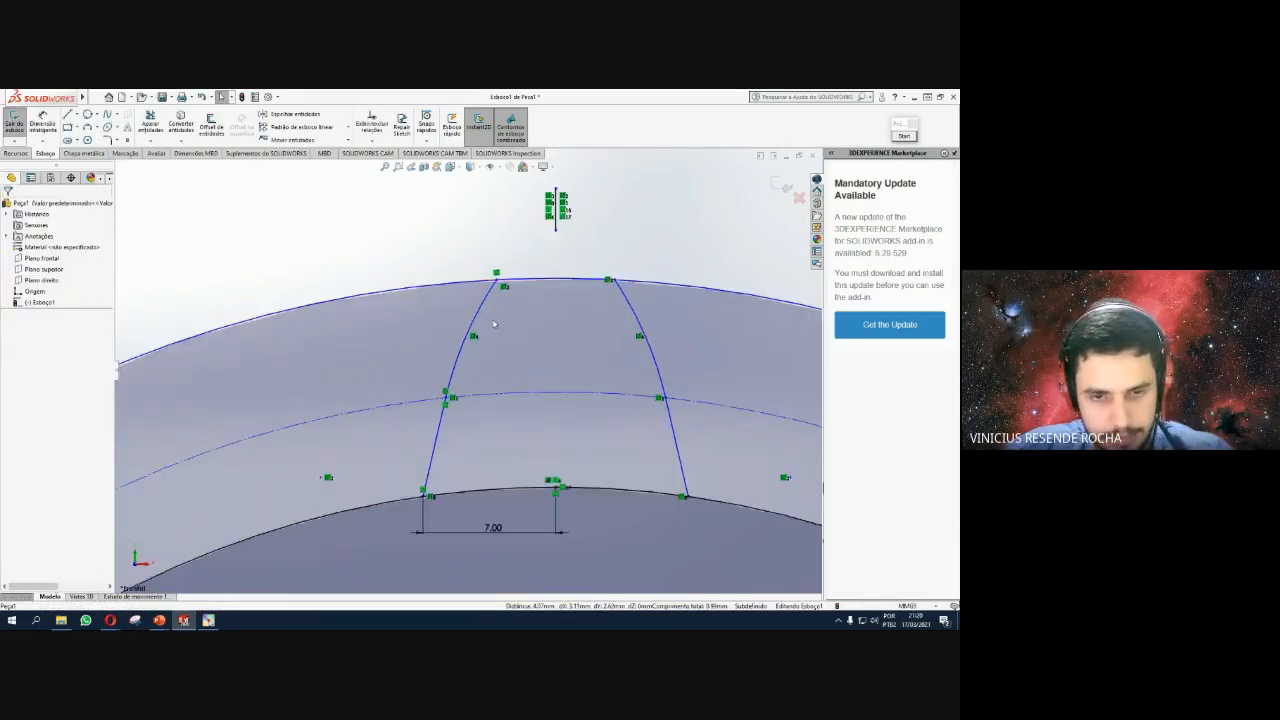
scroll(493, 323, up, 2)
scroll(493, 321, up, 1)
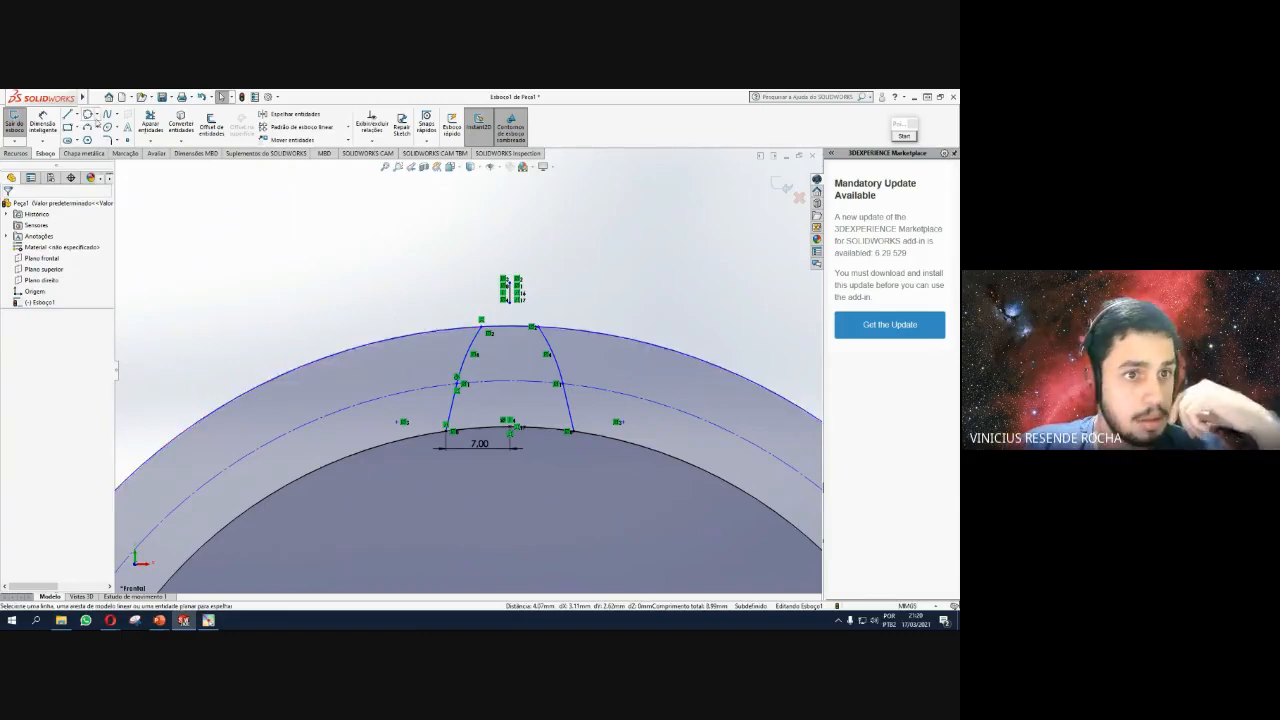
click(155, 121)
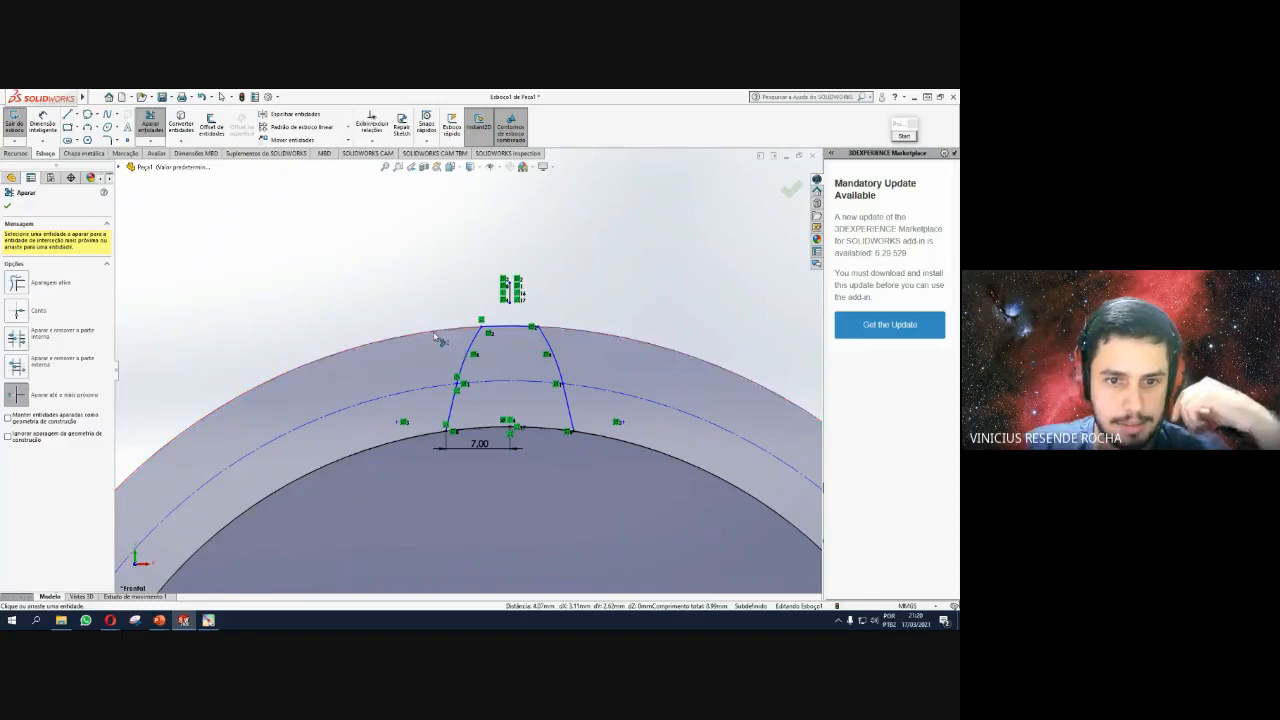
scroll(437, 338, up, 5)
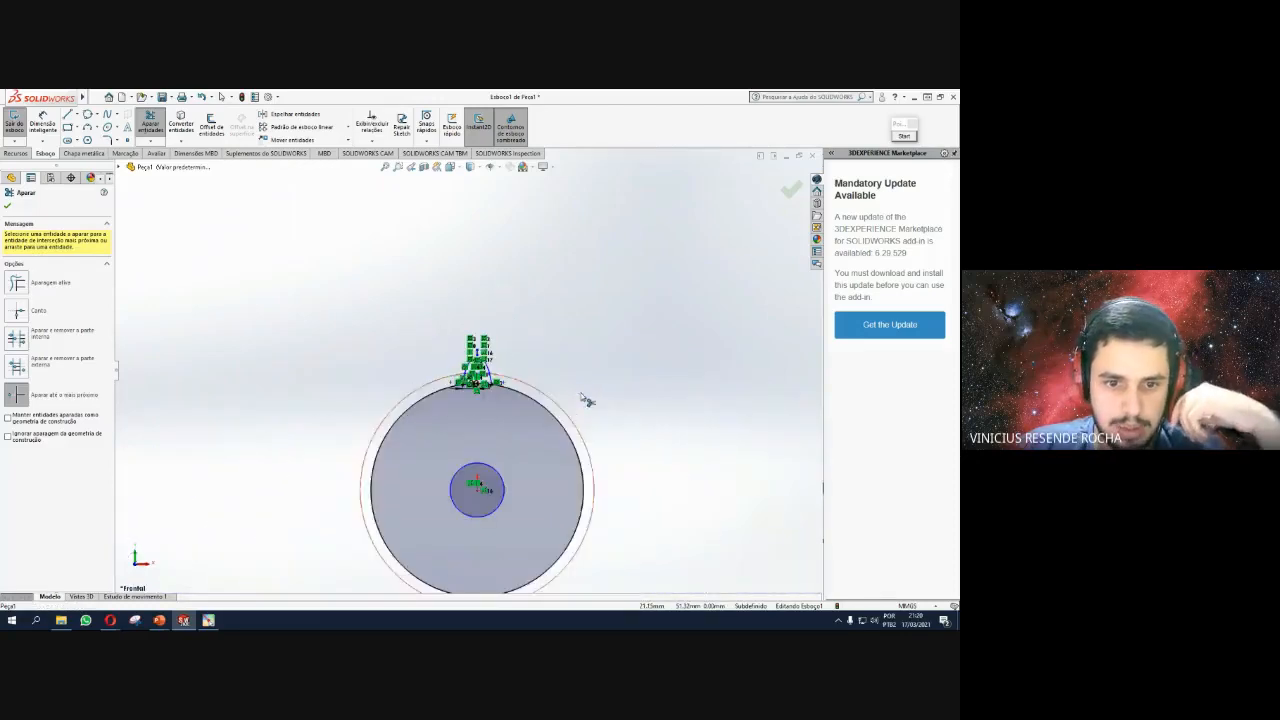
scroll(517, 414, down, 6)
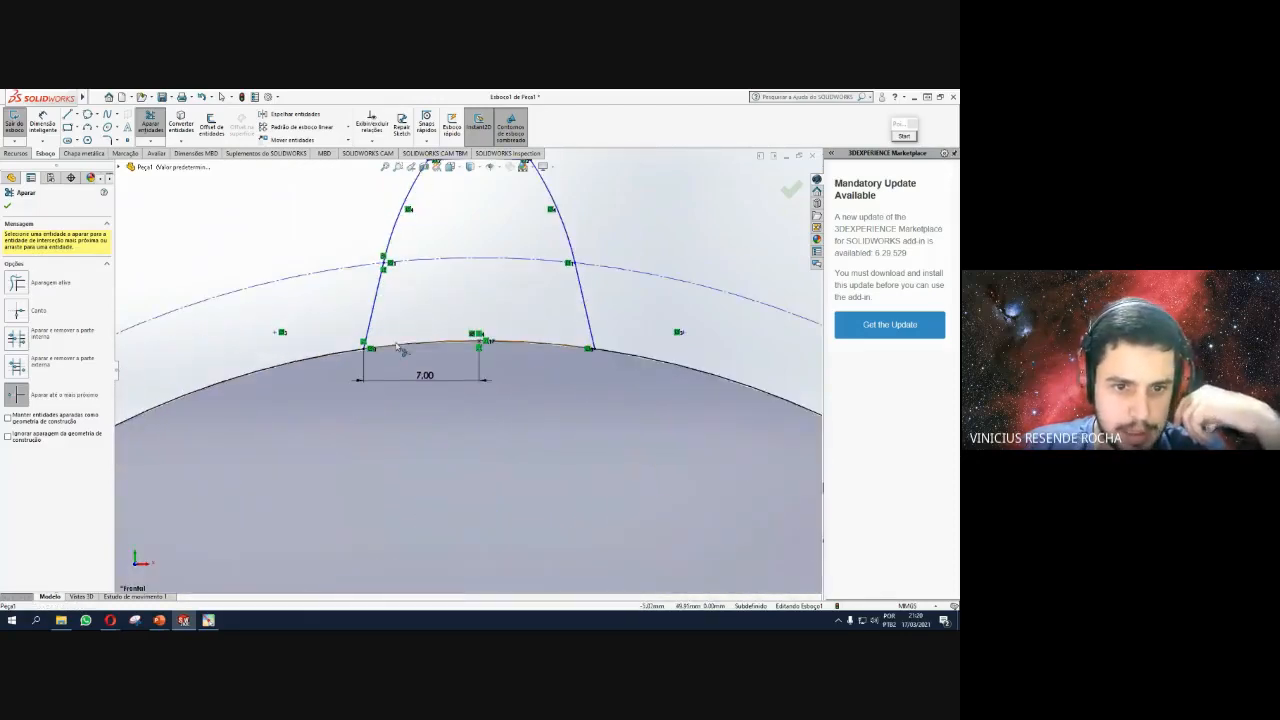
click(400, 348)
scroll(505, 360, up, 3)
scroll(478, 296, down, 4)
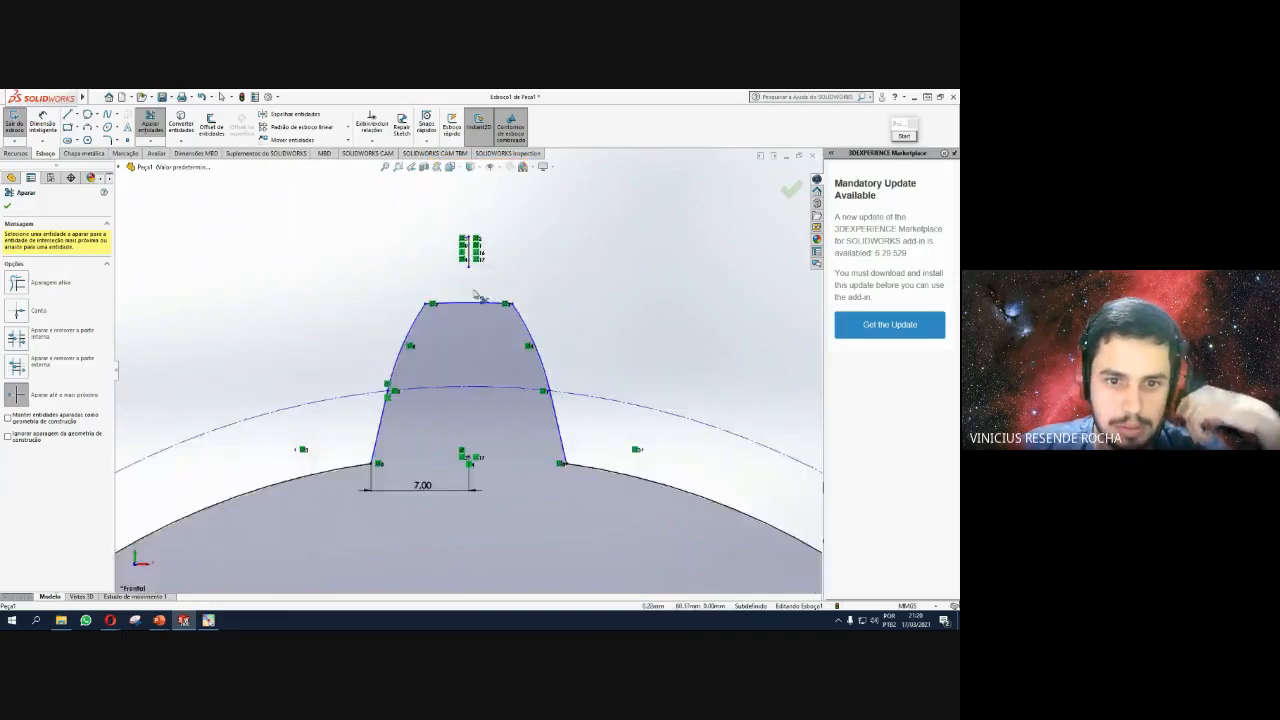
scroll(479, 296, down, 2)
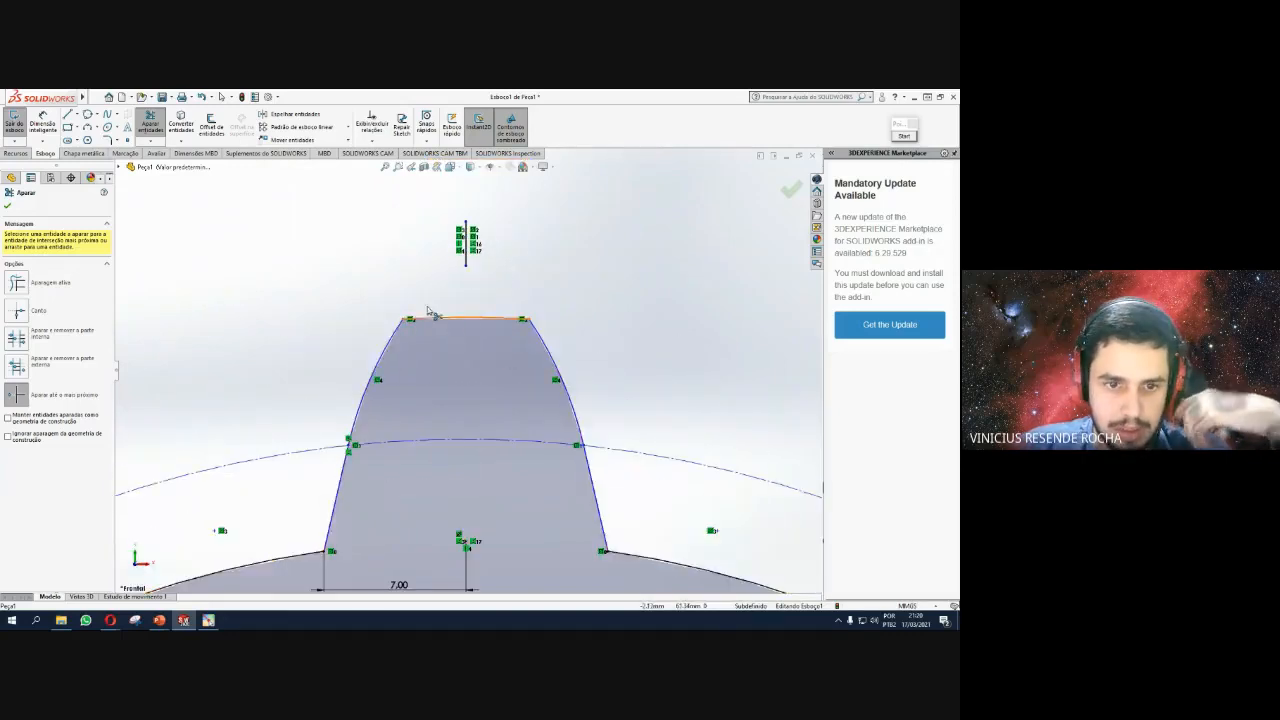
scroll(456, 365, up, 4)
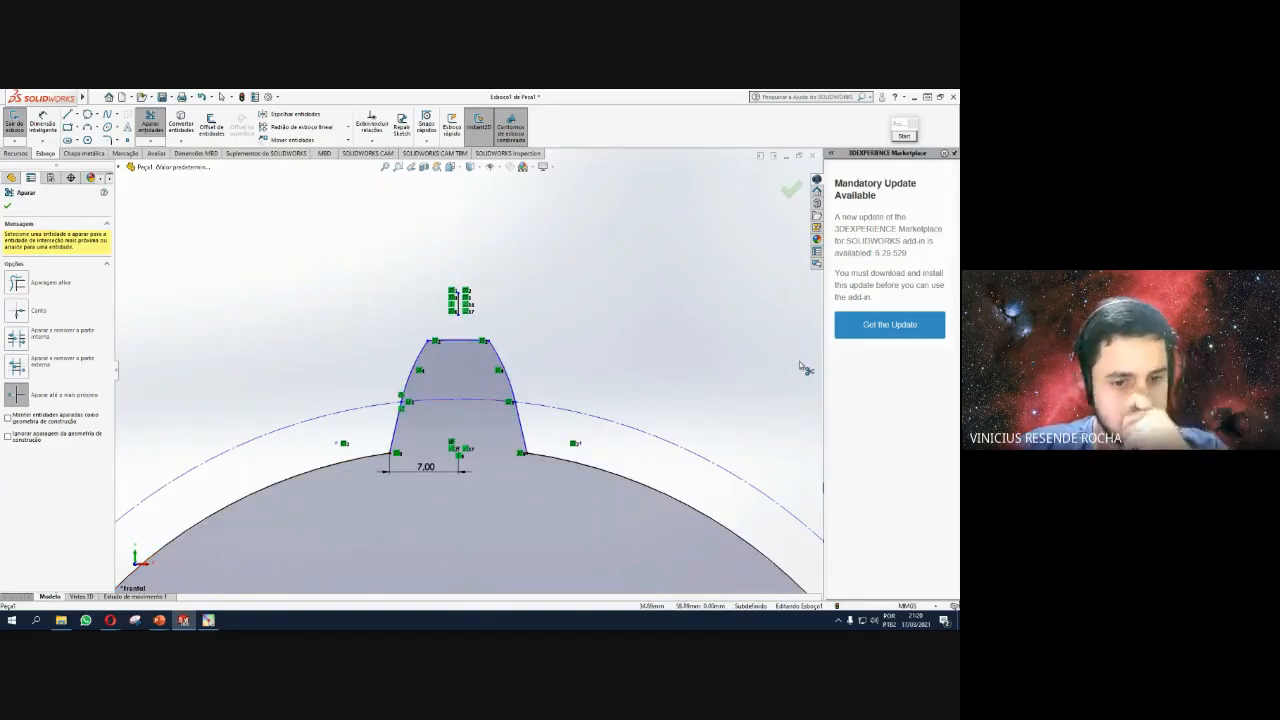
scroll(680, 350, up, 2)
key(Escape)
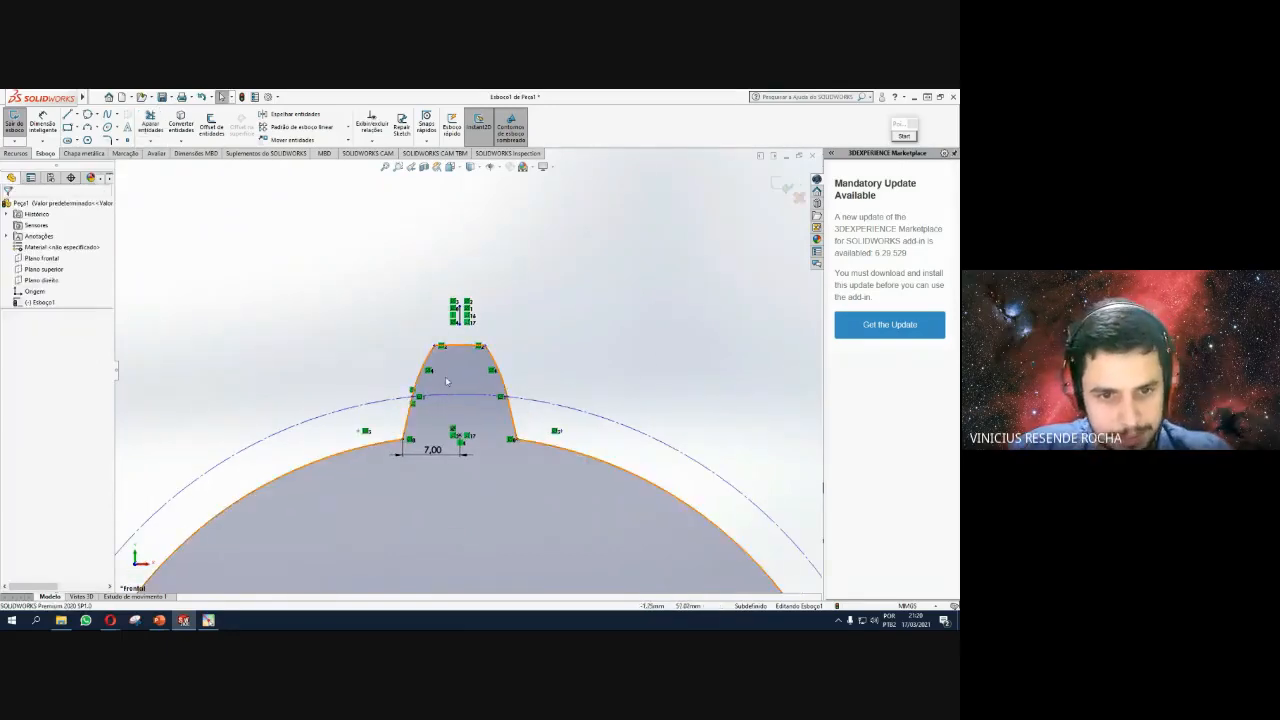
scroll(430, 421, down, 1)
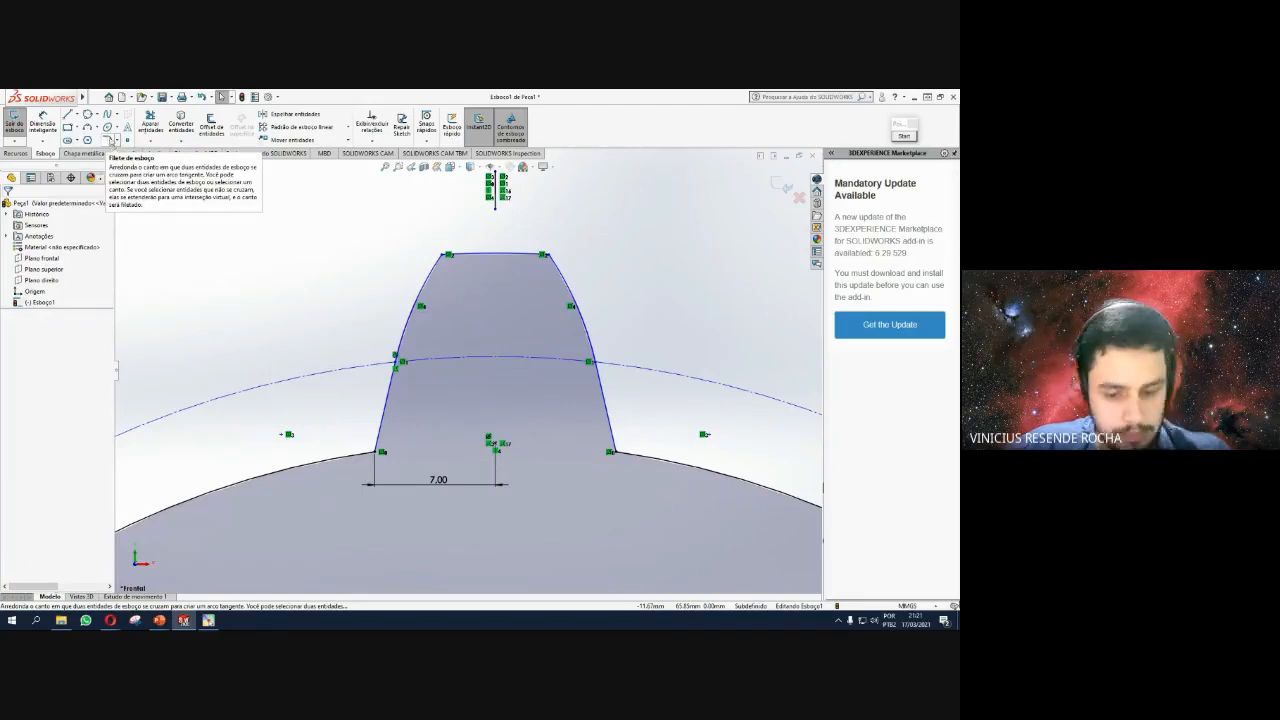
Set the sketch fillet radius to 3 mm and round both root corners of the tooth.
click(110, 140)
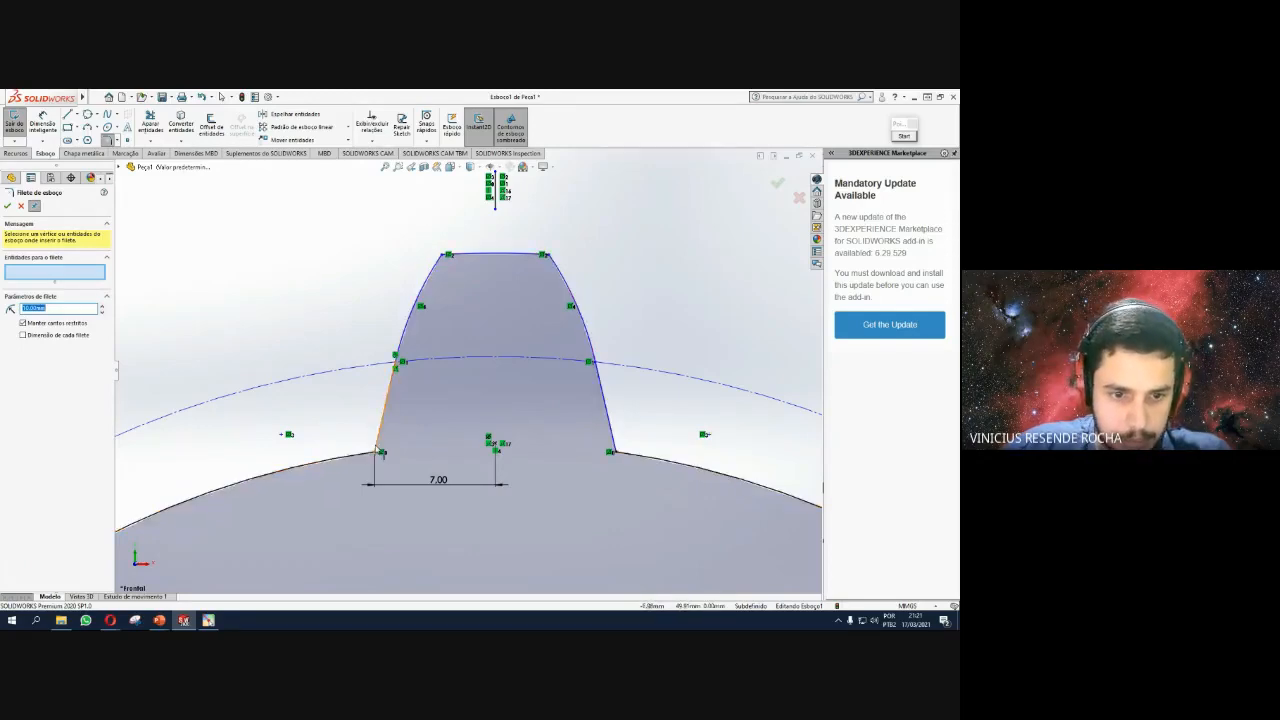
click(378, 447)
click(368, 452)
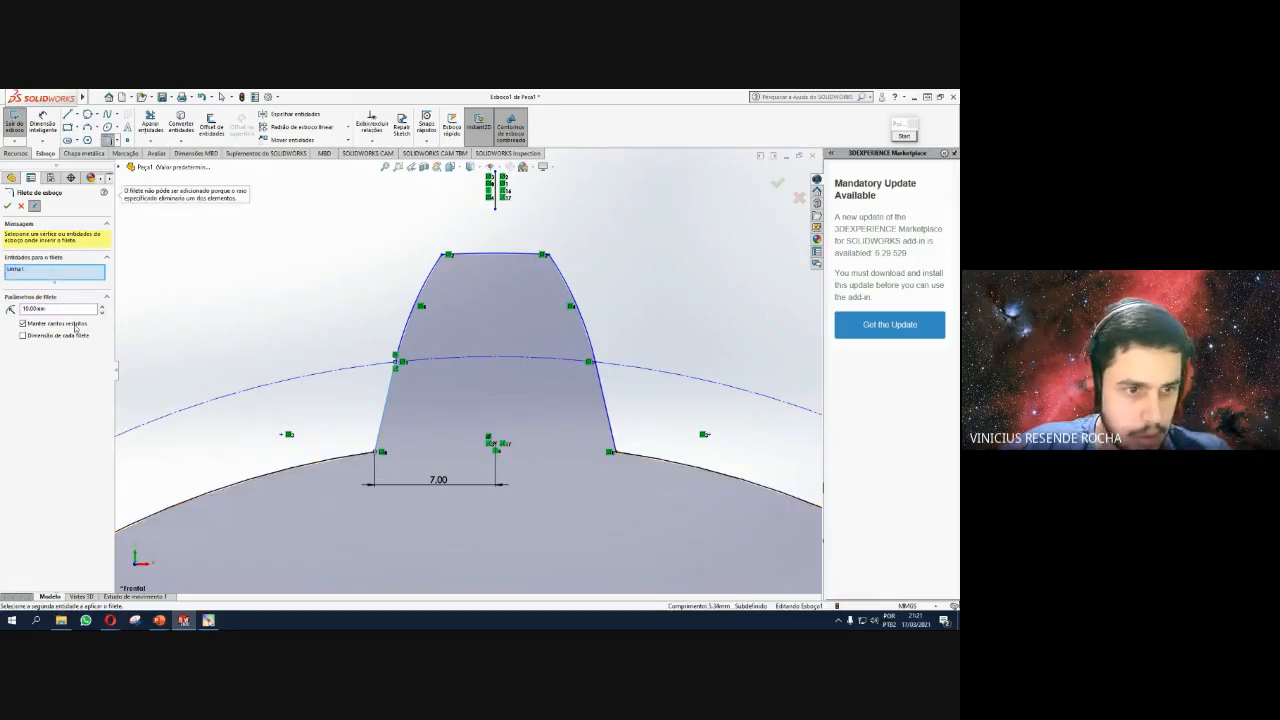
double_click(45, 309)
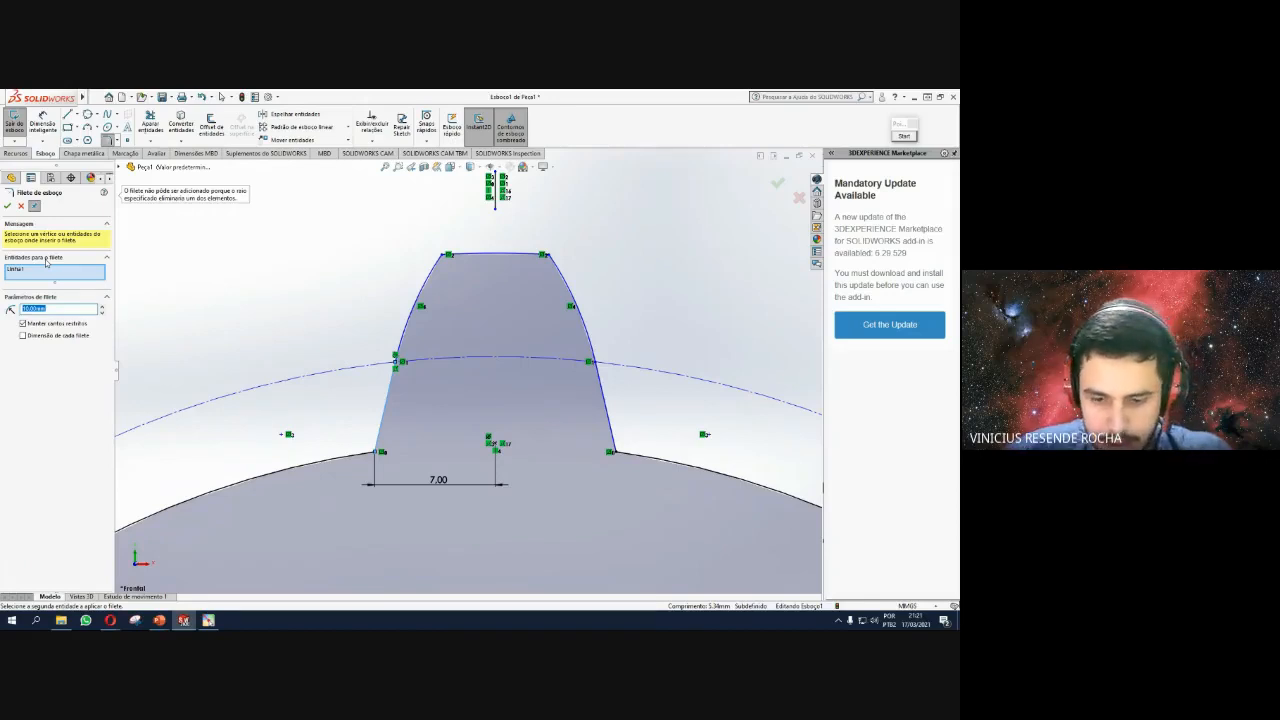
text(3)
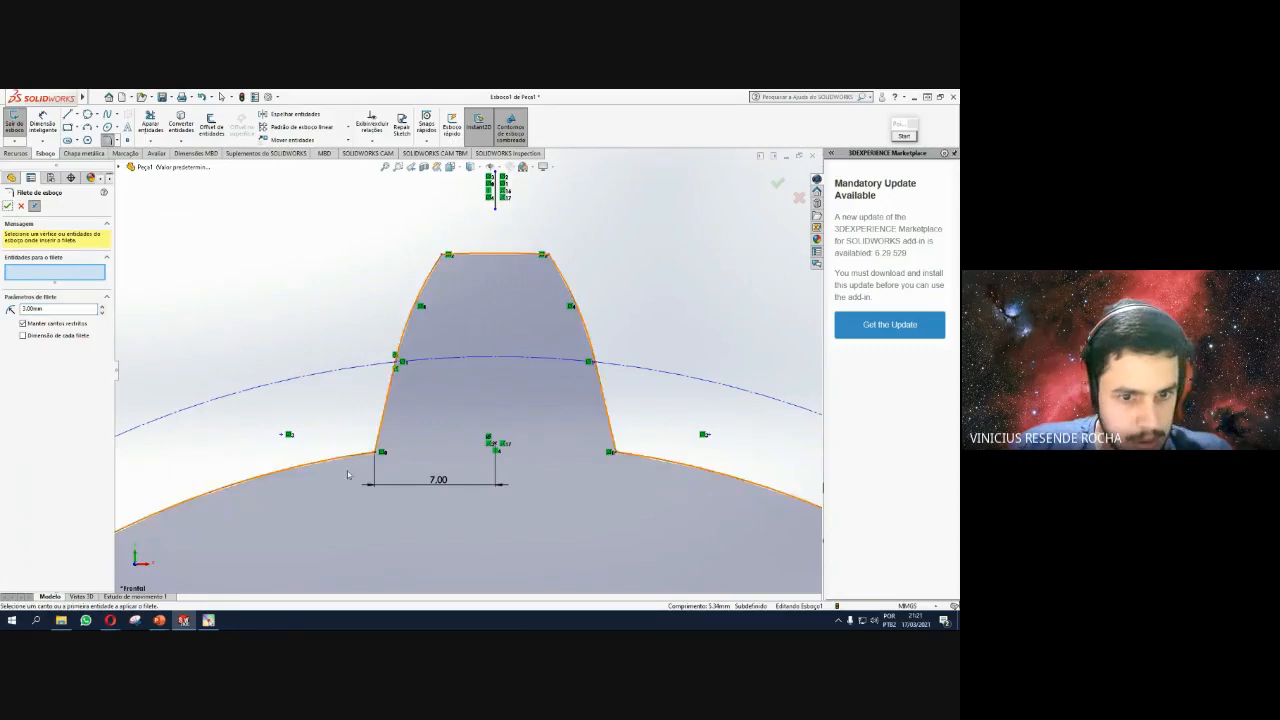
click(381, 453)
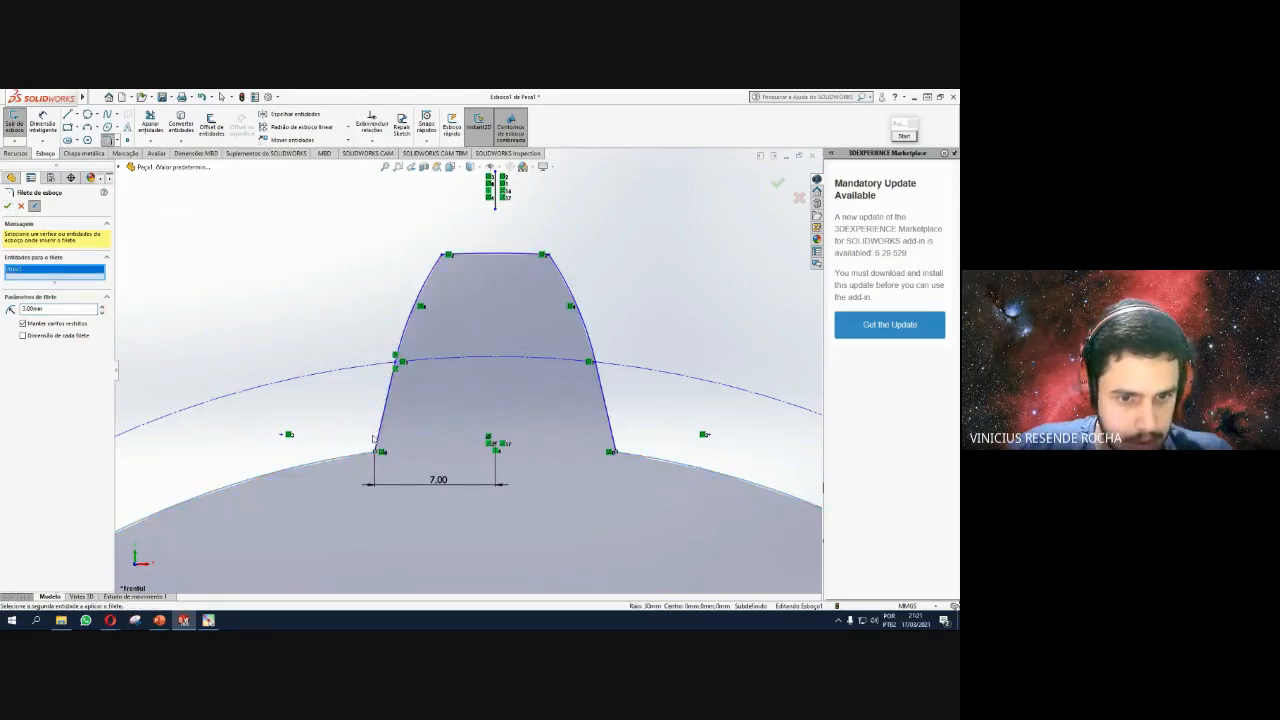
click(378, 447)
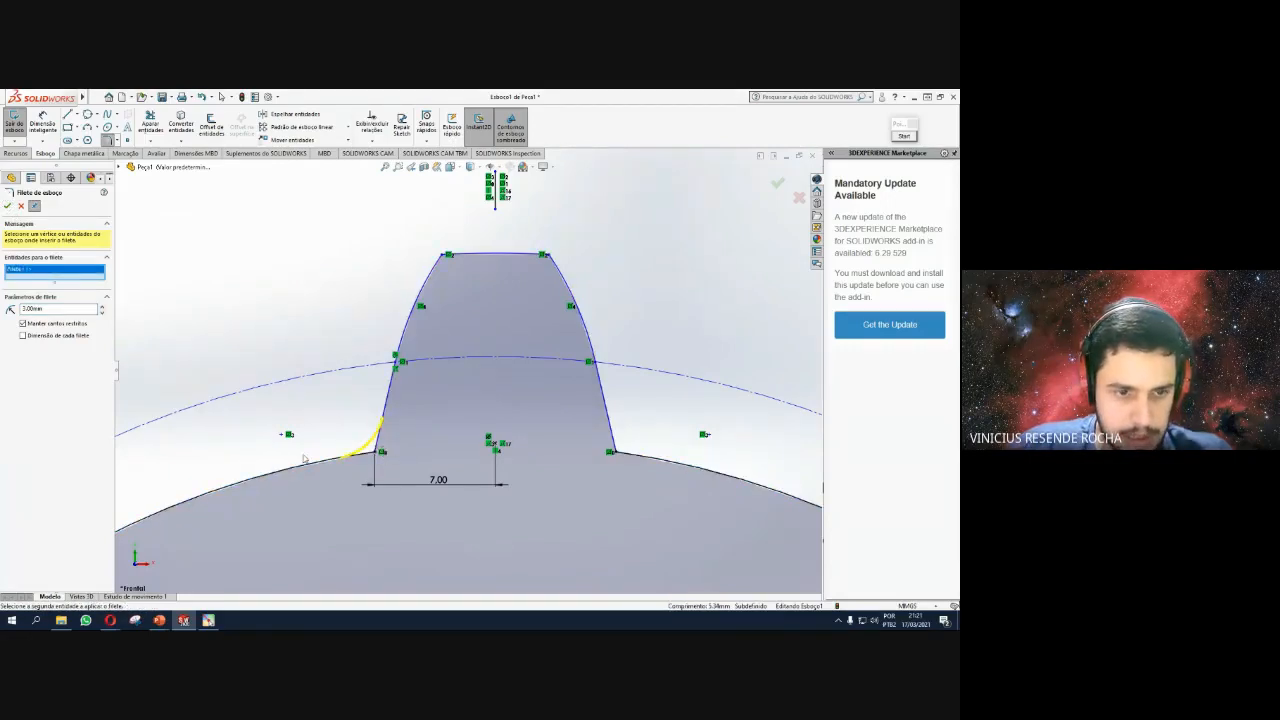
click(9, 206)
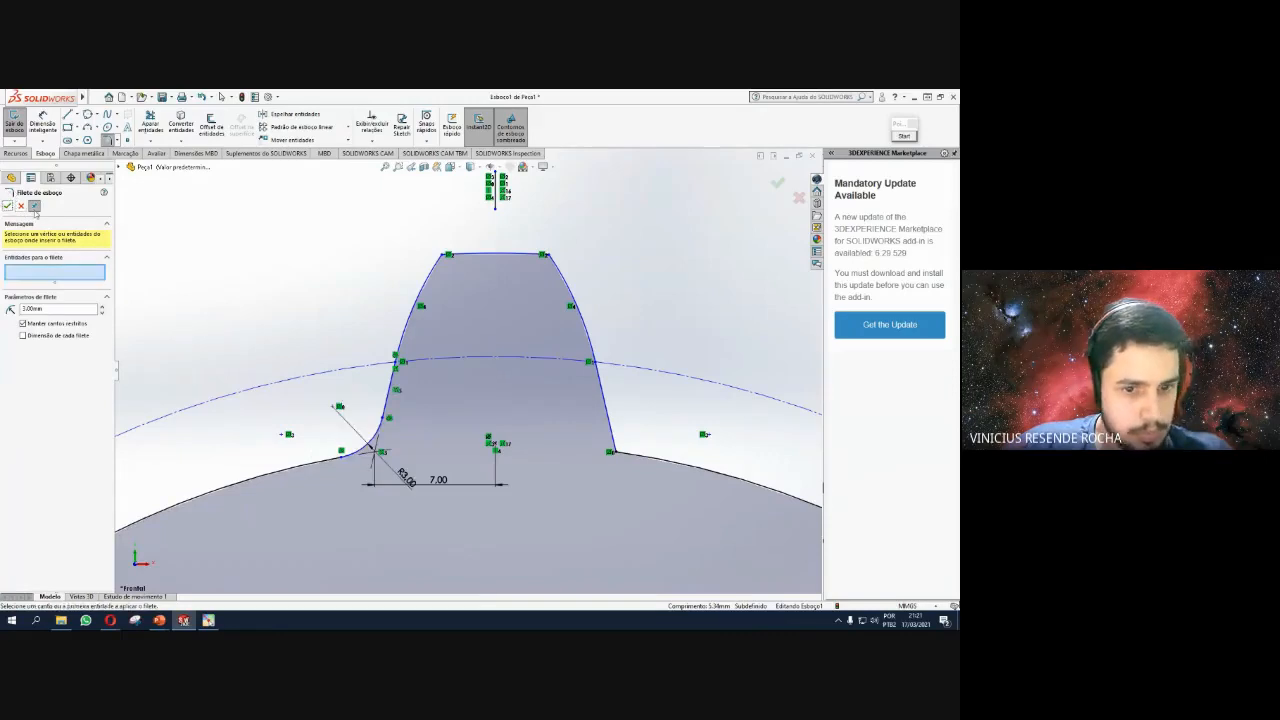
click(619, 446)
click(8, 205)
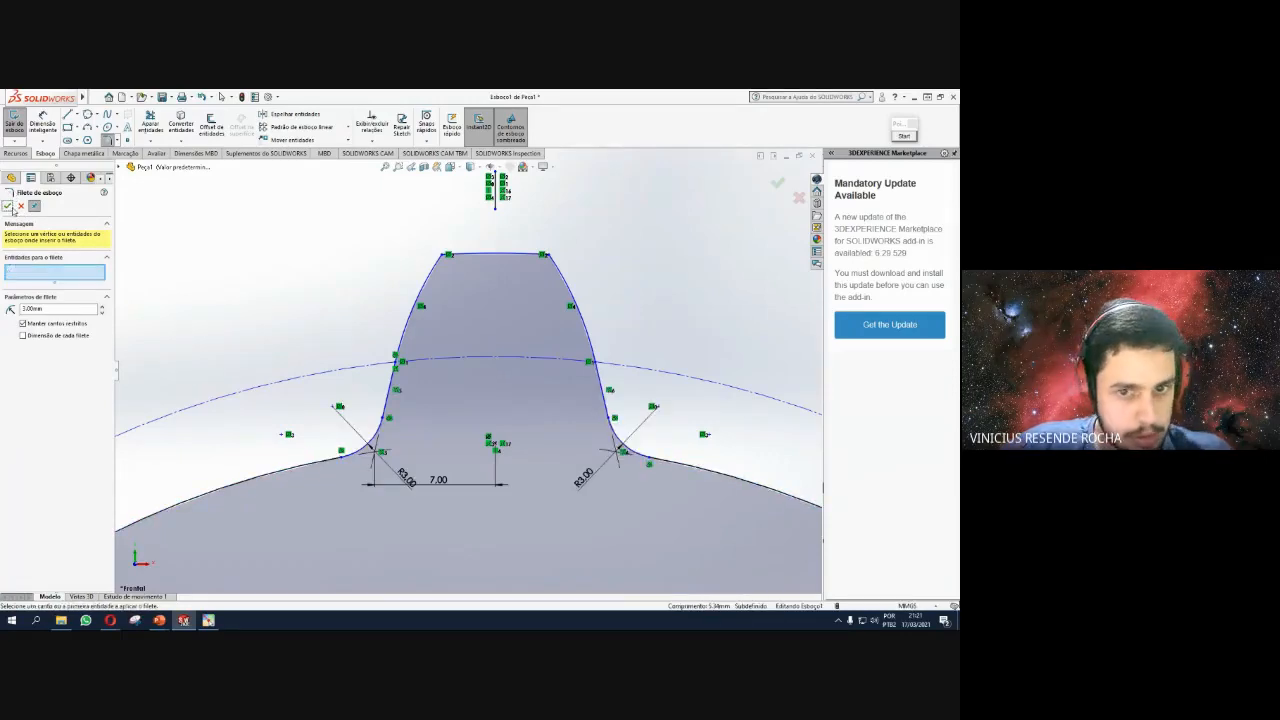
Round the tooth's top-left and top-right tip corners with the same 3 mm fillet.
scroll(490, 352, up, 2)
scroll(486, 318, down, 2)
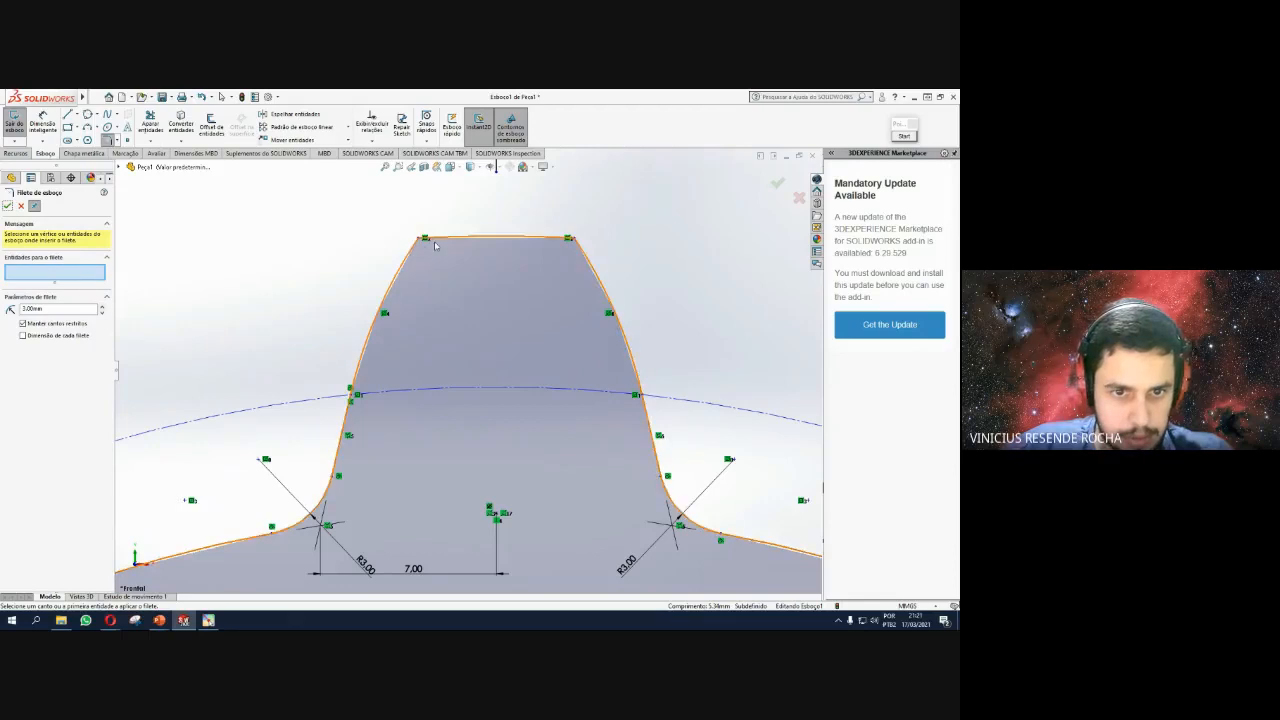
click(421, 240)
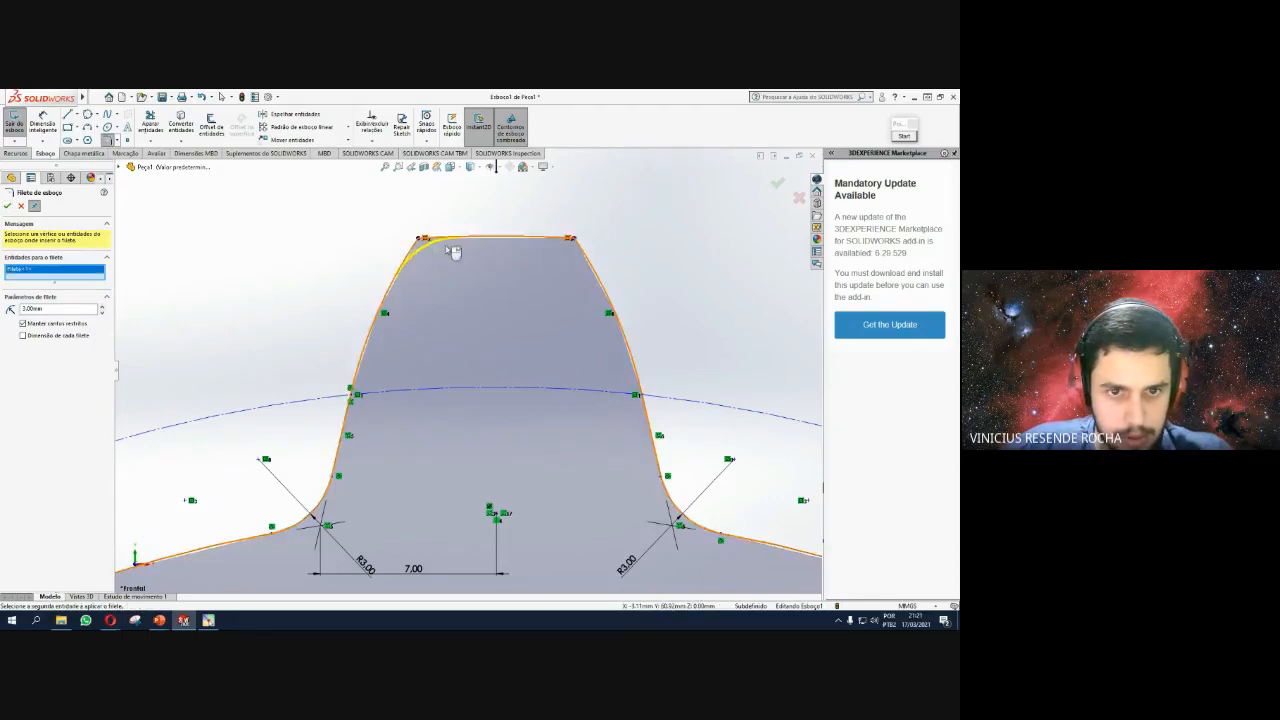
click(574, 241)
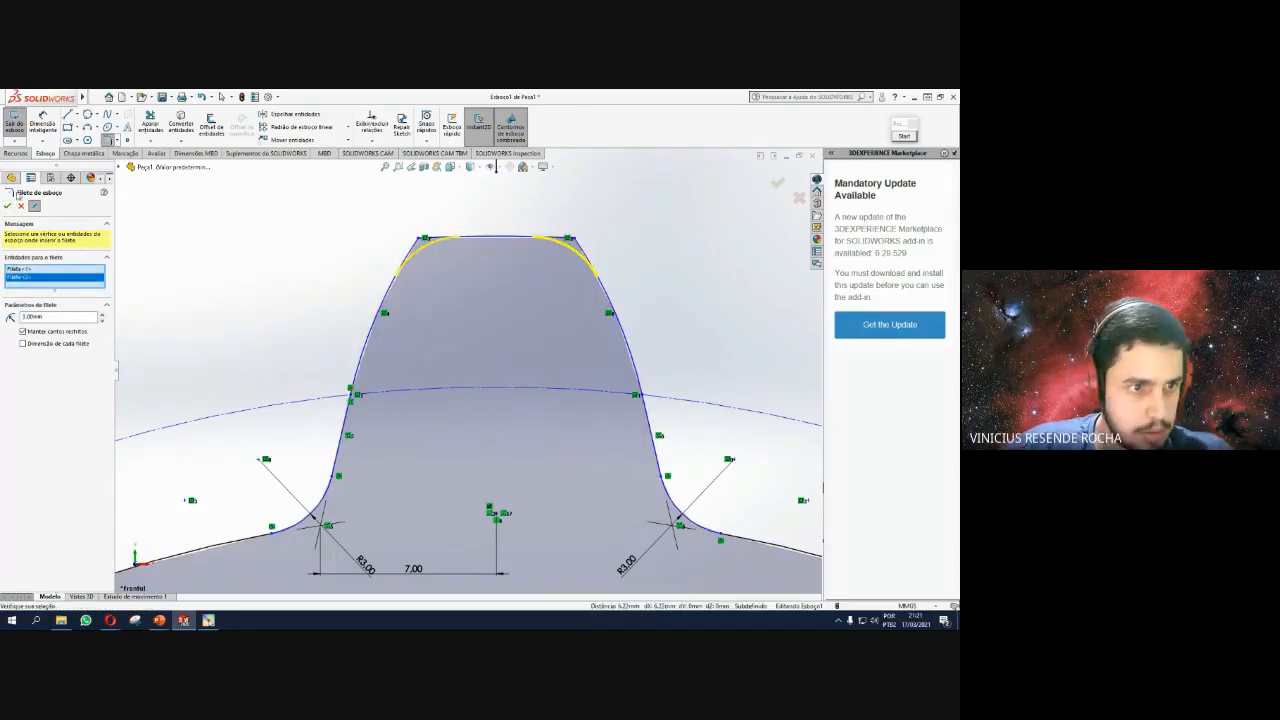
click(8, 205)
scroll(512, 420, up, 3)
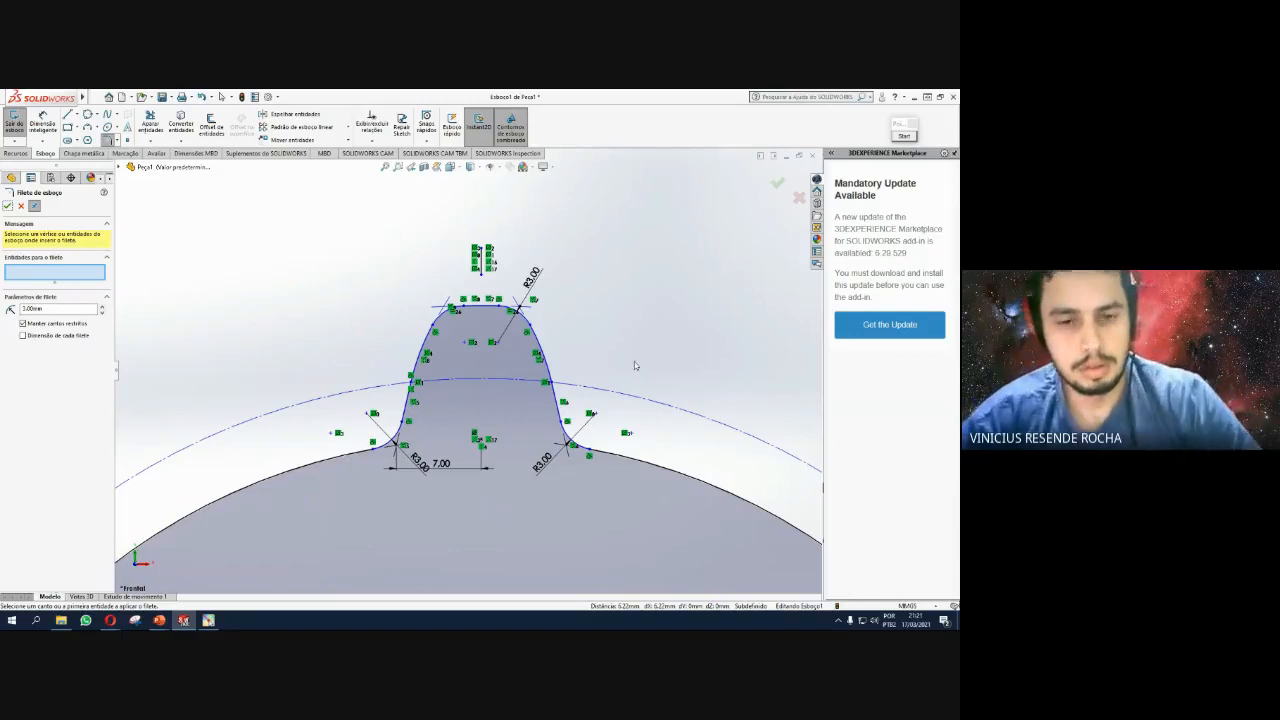
scroll(634, 366, up, 1)
key(Escape)
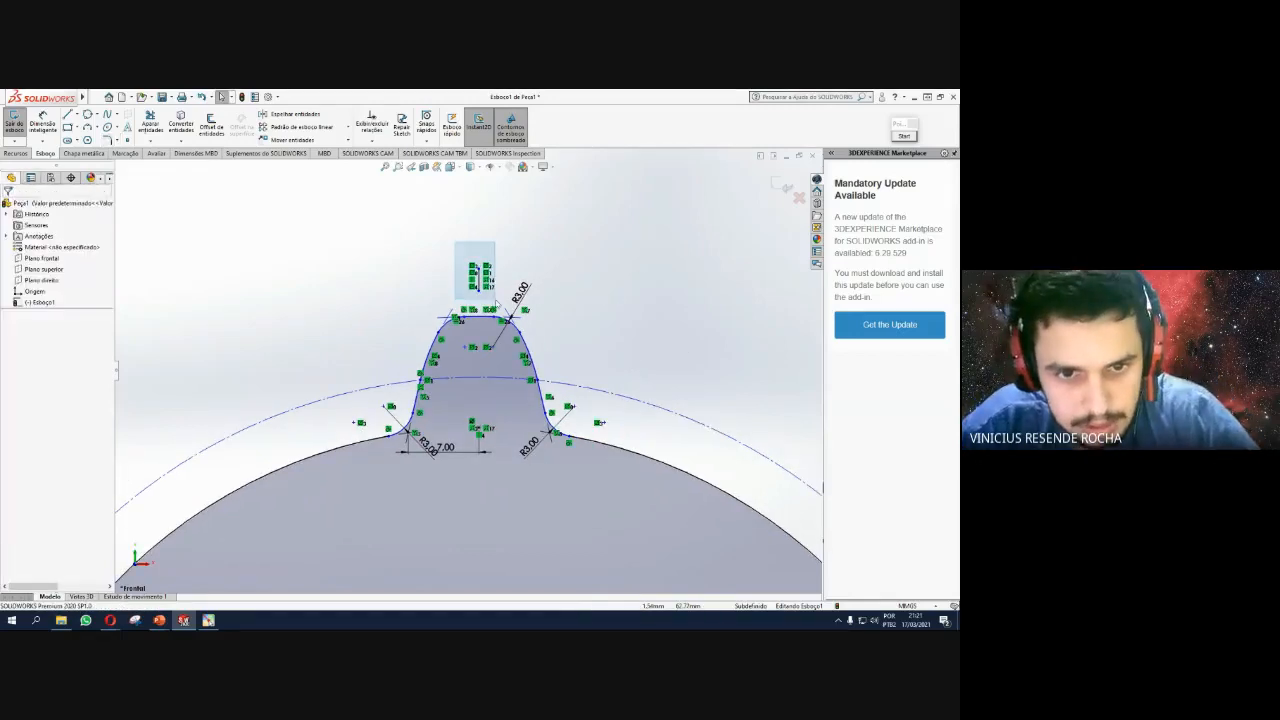
click(497, 303)
key(Escape)
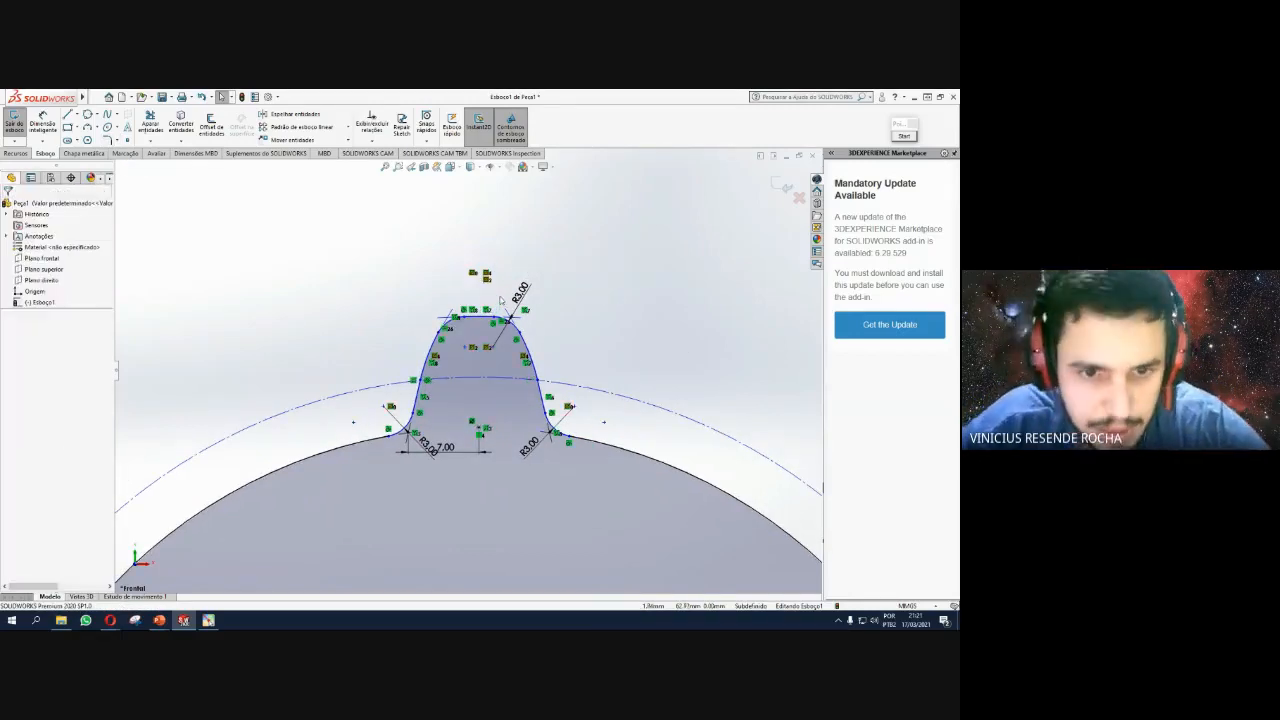
scroll(494, 413, up, 2)
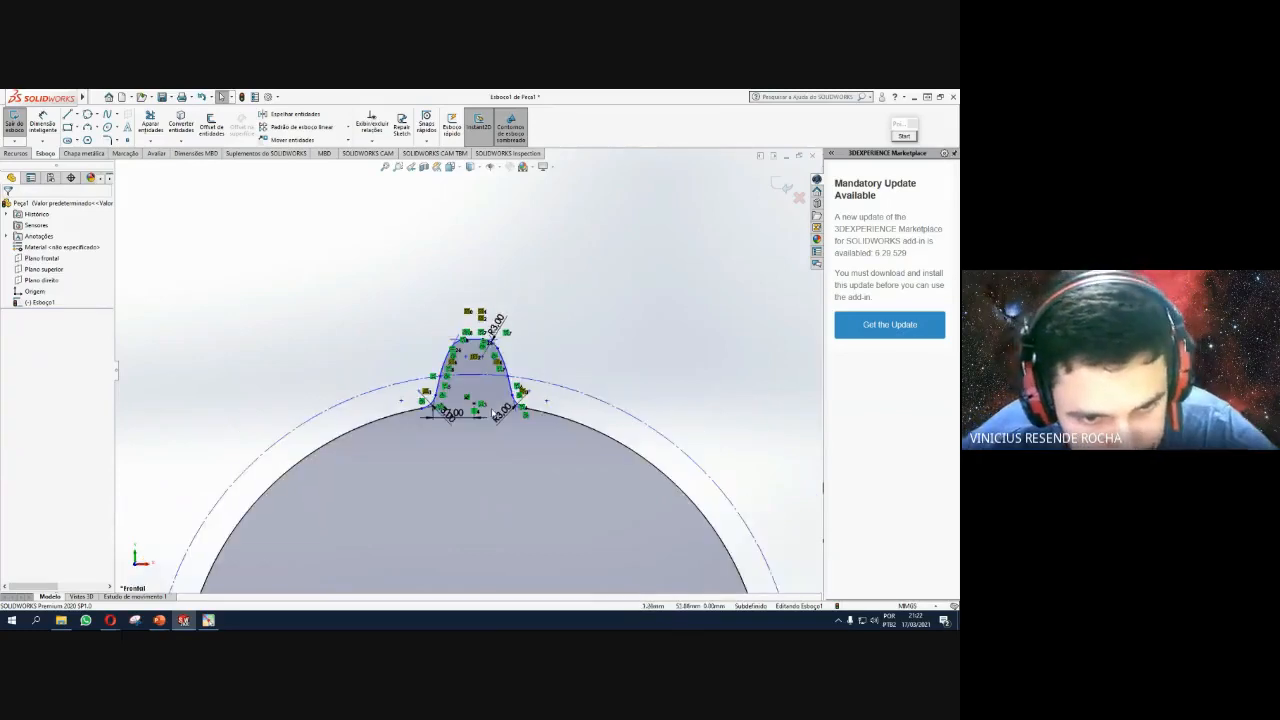
scroll(494, 413, down, 2)
scroll(506, 366, up, 1)
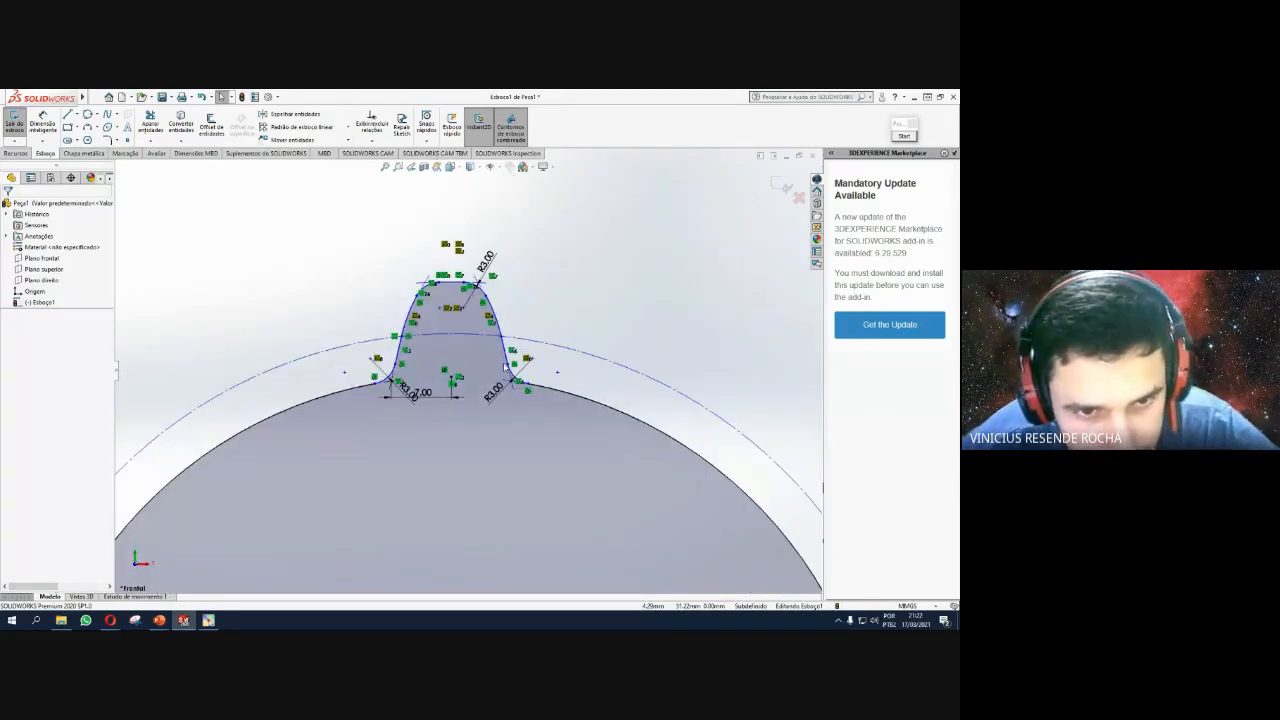
scroll(506, 366, up, 3)
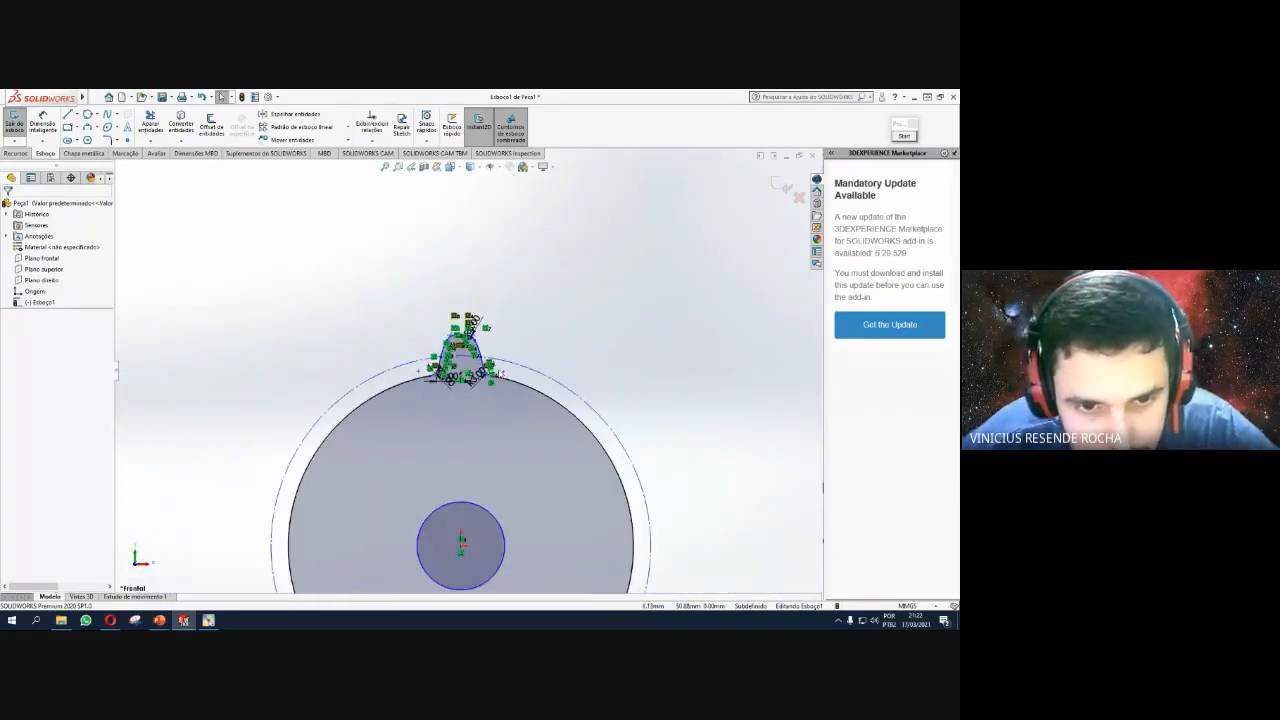
scroll(497, 374, down, 2)
scroll(492, 372, down, 2)
scroll(470, 360, up, 1)
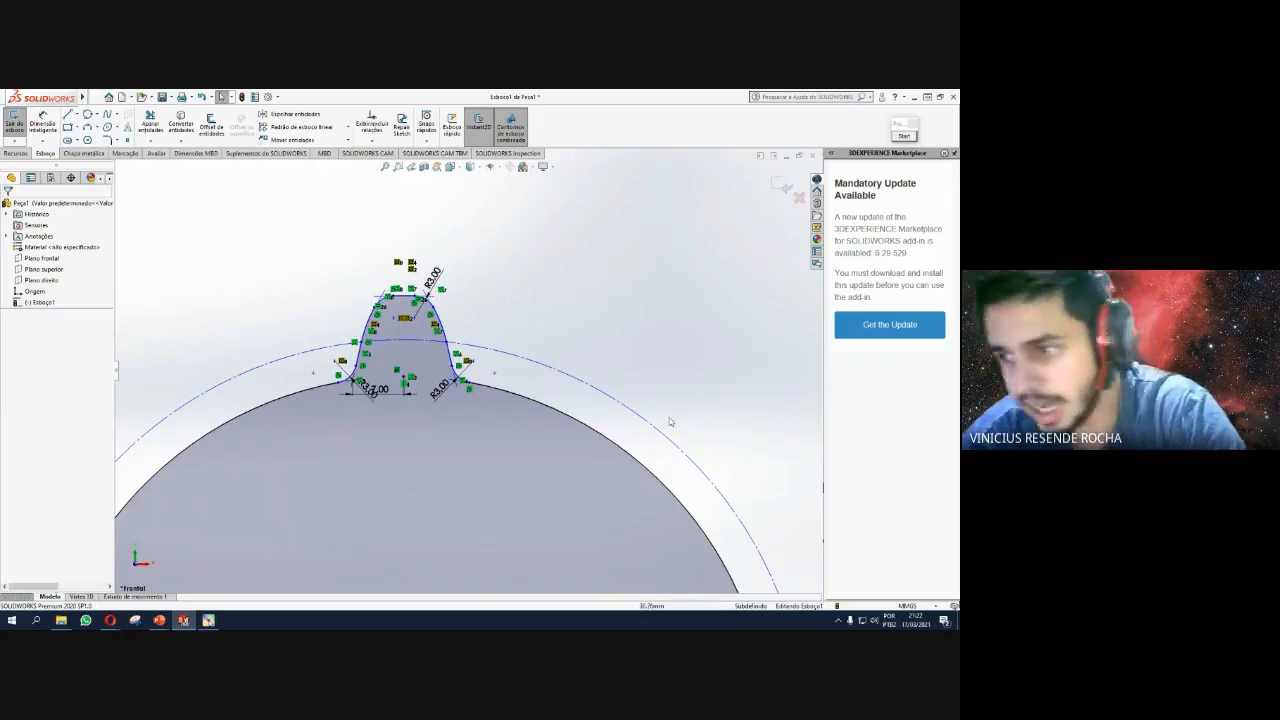
scroll(520, 395, up, 4)
scroll(442, 381, down, 5)
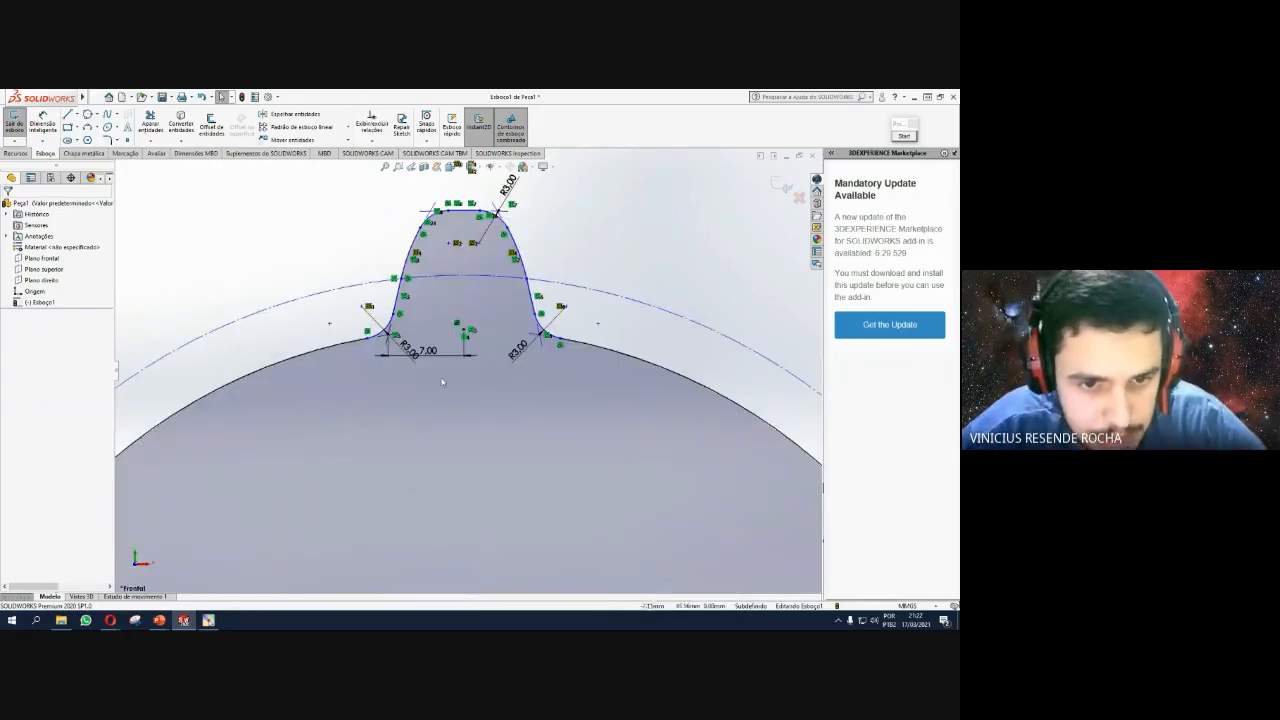
scroll(442, 381, up, 3)
scroll(430, 385, down, 4)
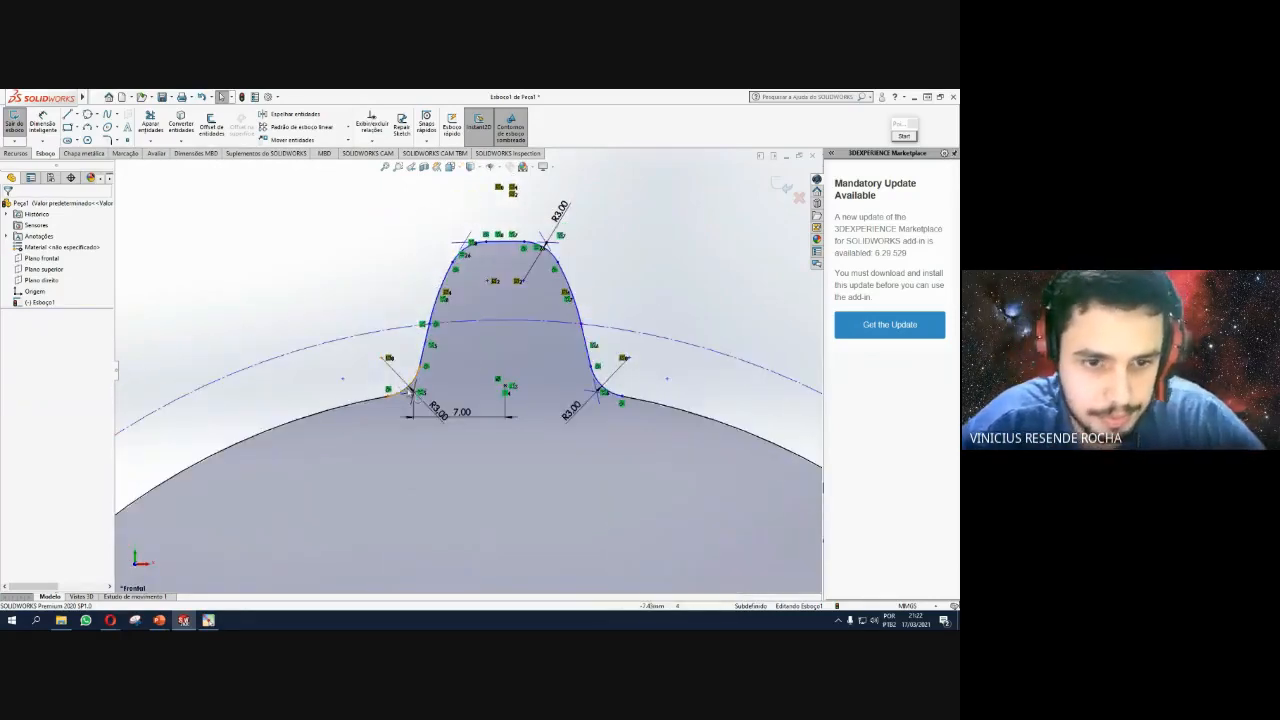
Select the tooth's flank arcs, lines, fillets, tip arc and base arc, then open the sketch pattern list.
click(430, 325)
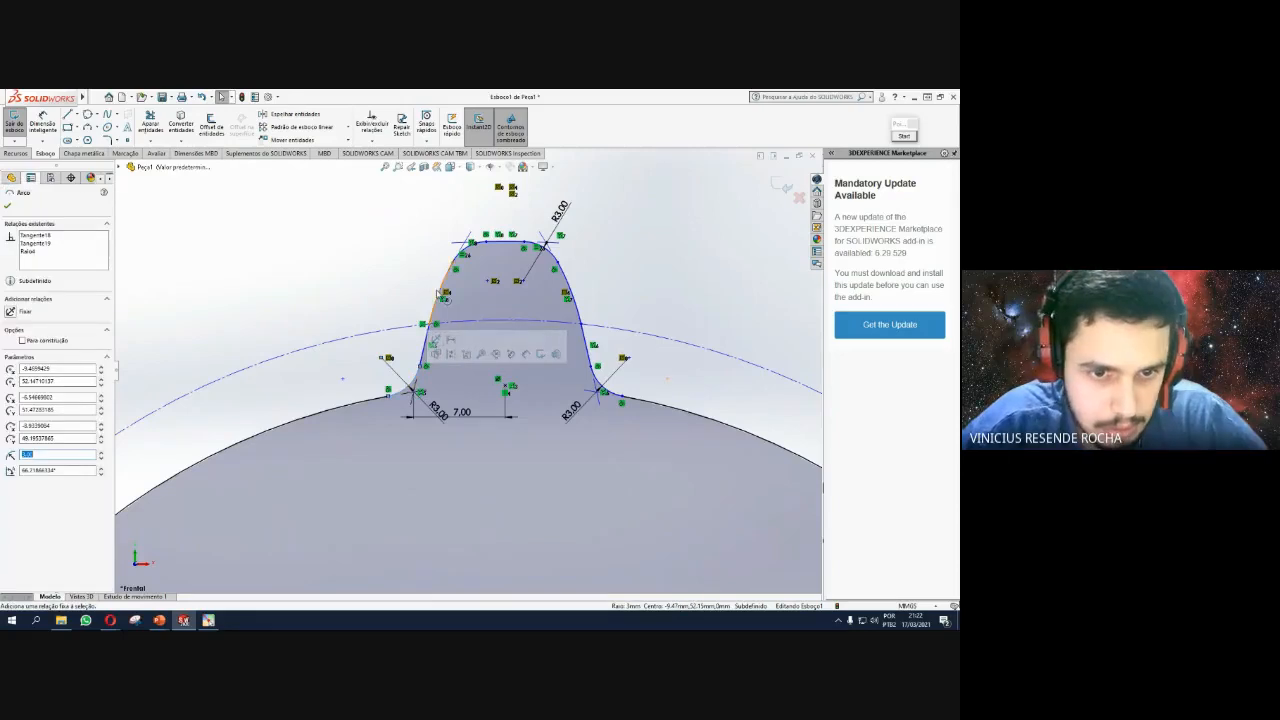
ctrl+click(437, 299)
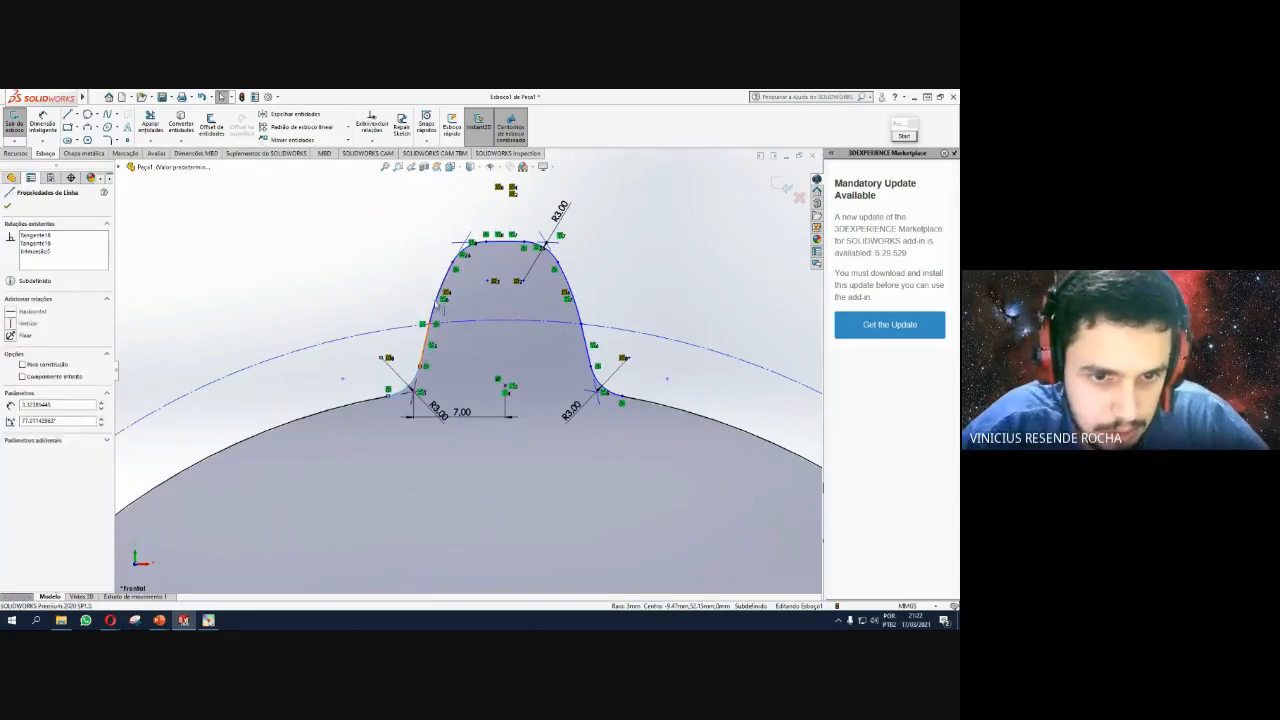
ctrl+click(462, 252)
ctrl+click(494, 243)
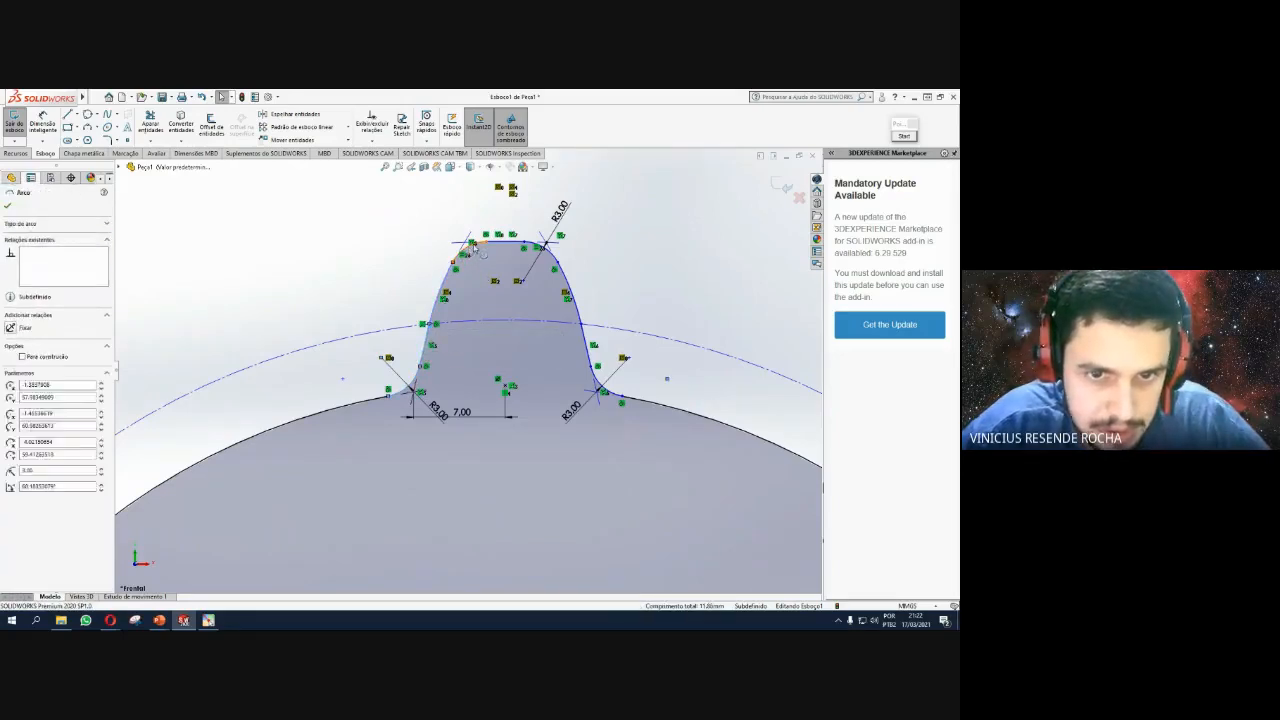
ctrl+click(548, 246)
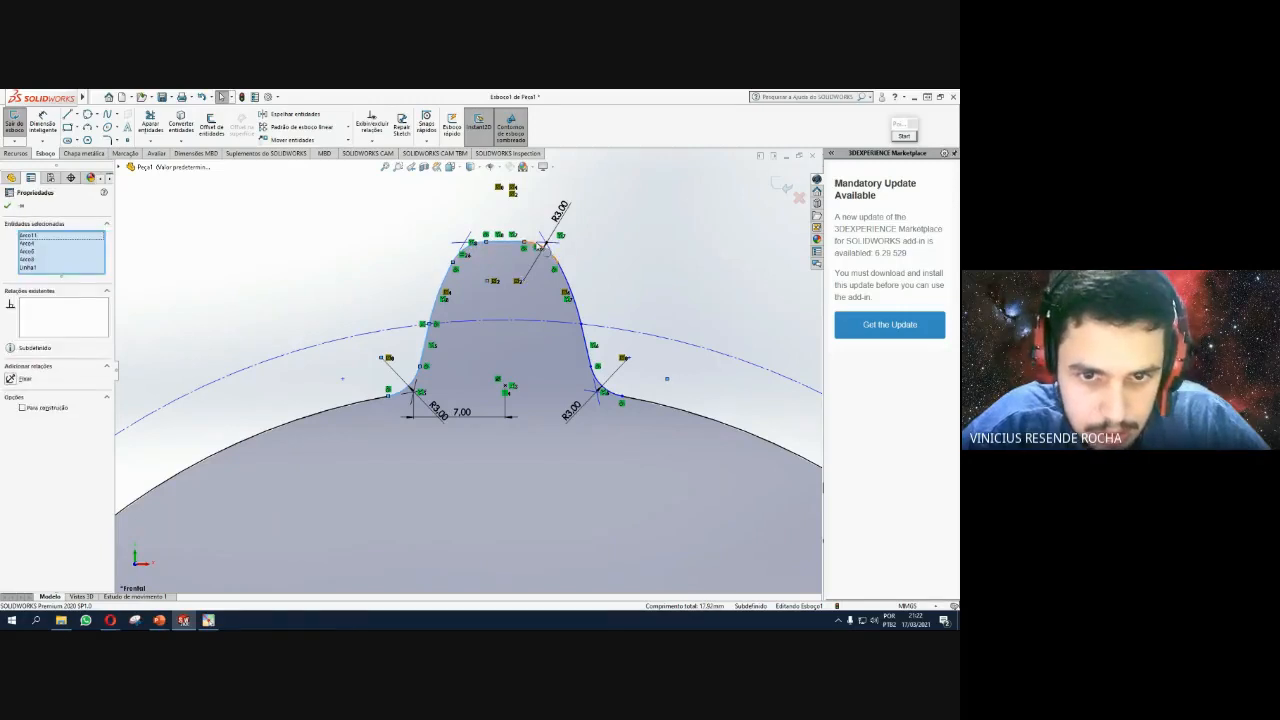
ctrl+click(567, 271)
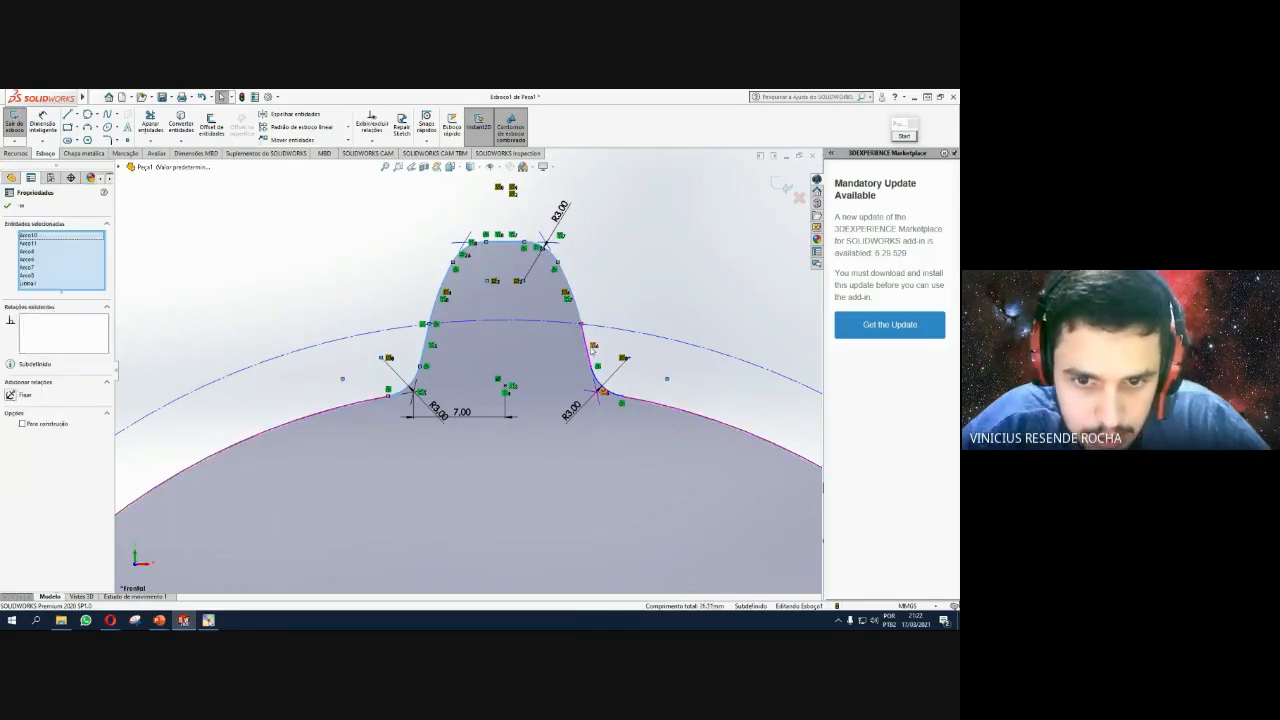
ctrl+click(588, 352)
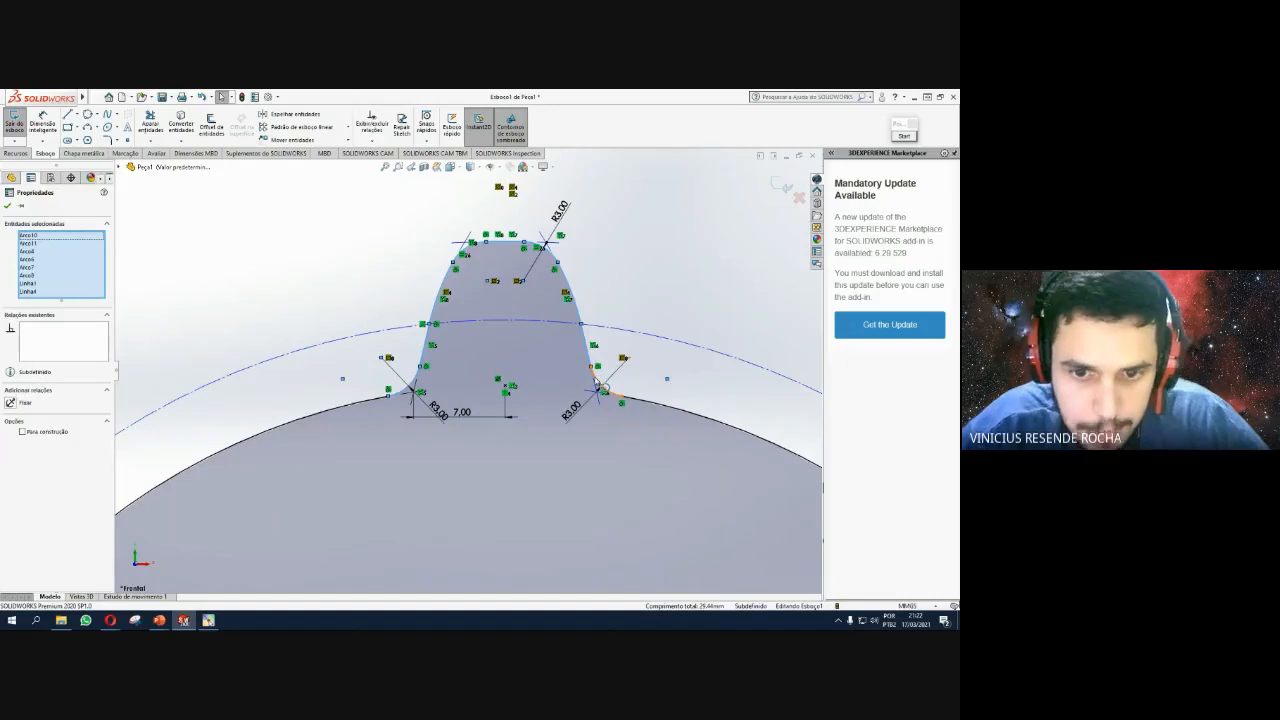
ctrl+click(741, 365)
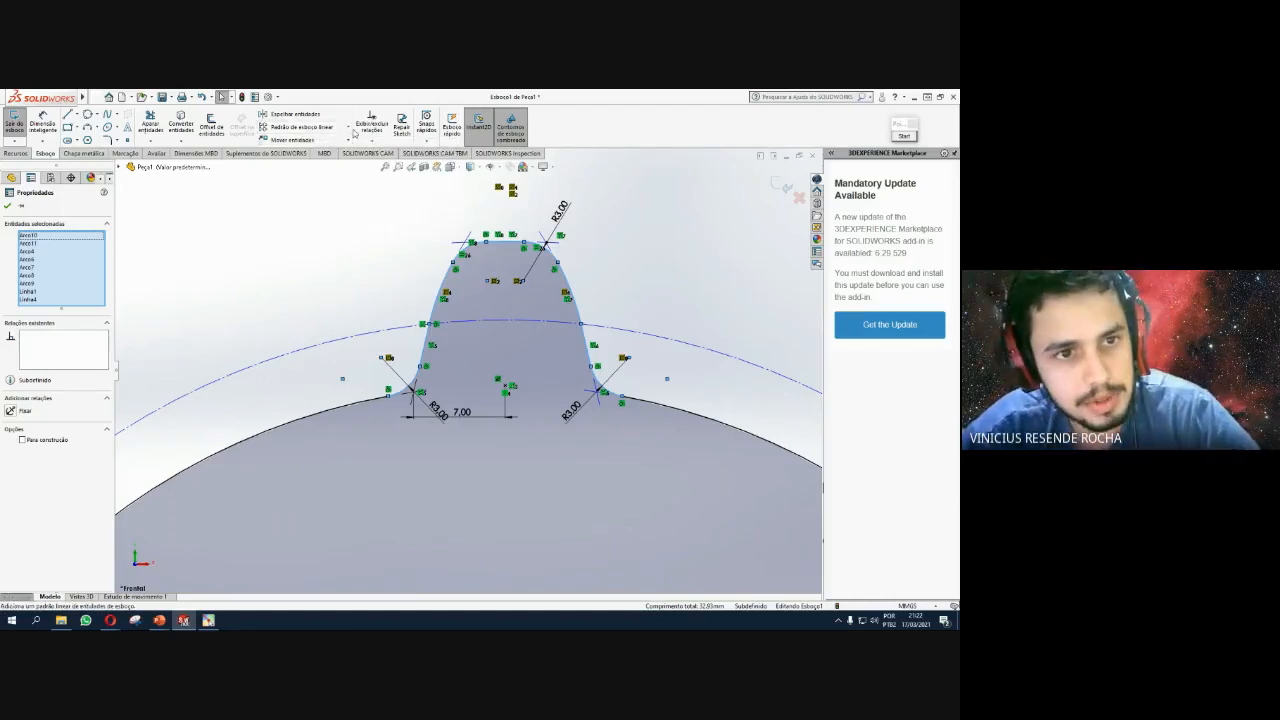
click(350, 128)
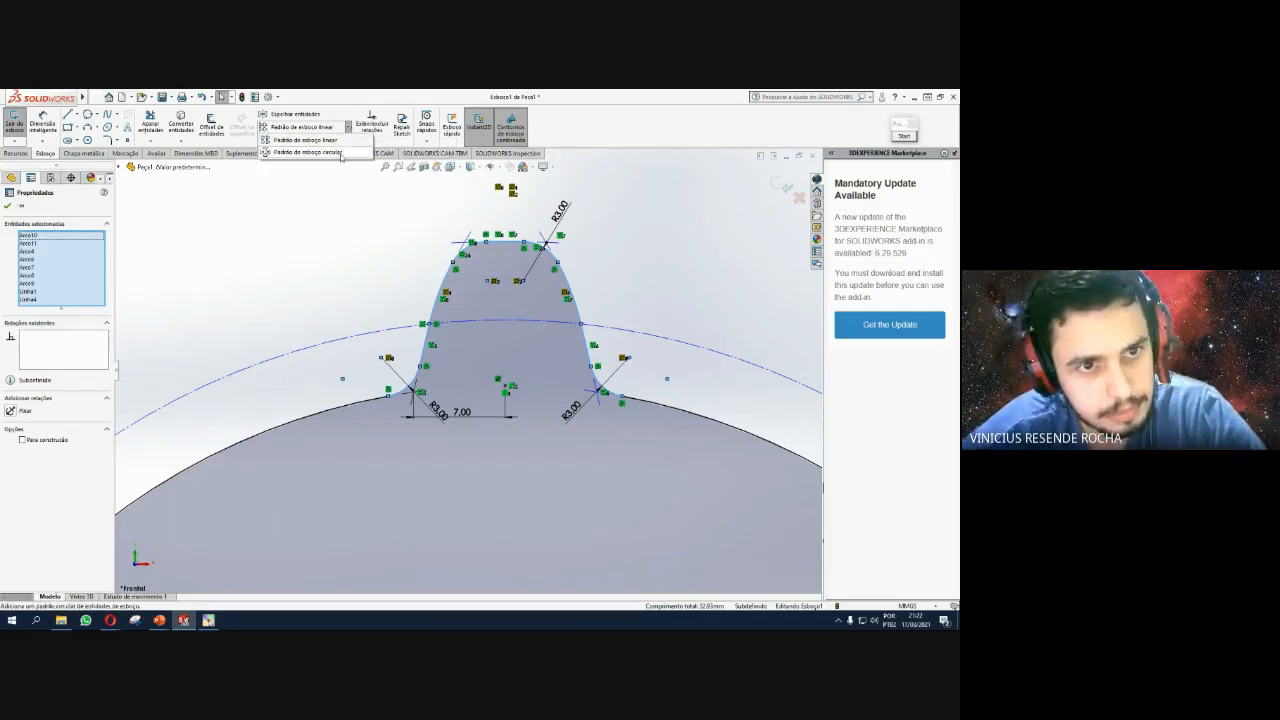
click(335, 152)
scroll(472, 367, down, 5)
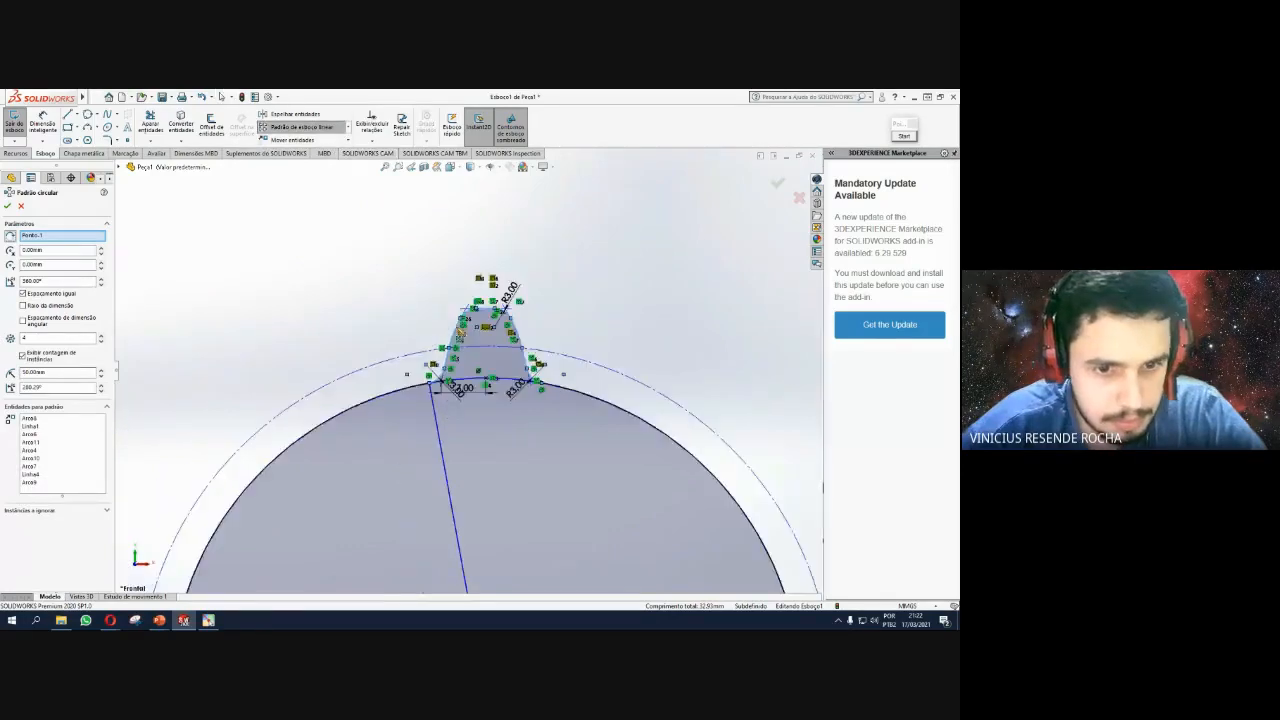
scroll(489, 518, down, 1)
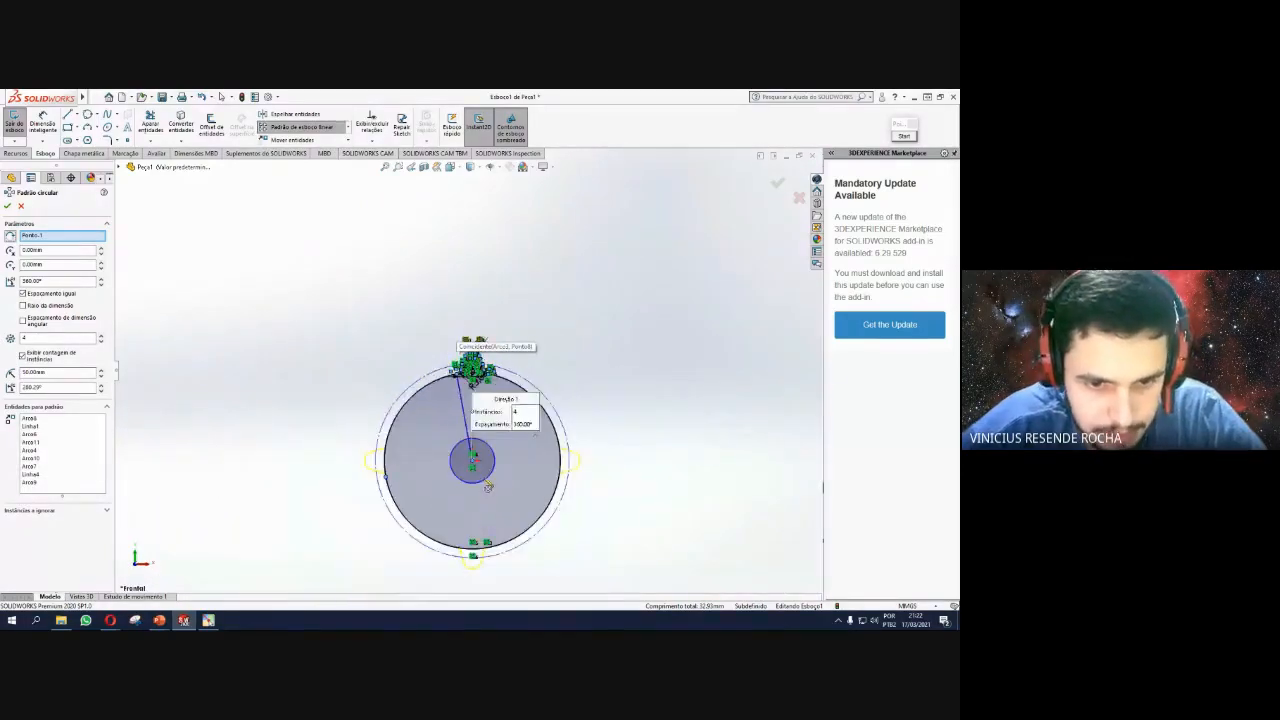
scroll(486, 482, up, 3)
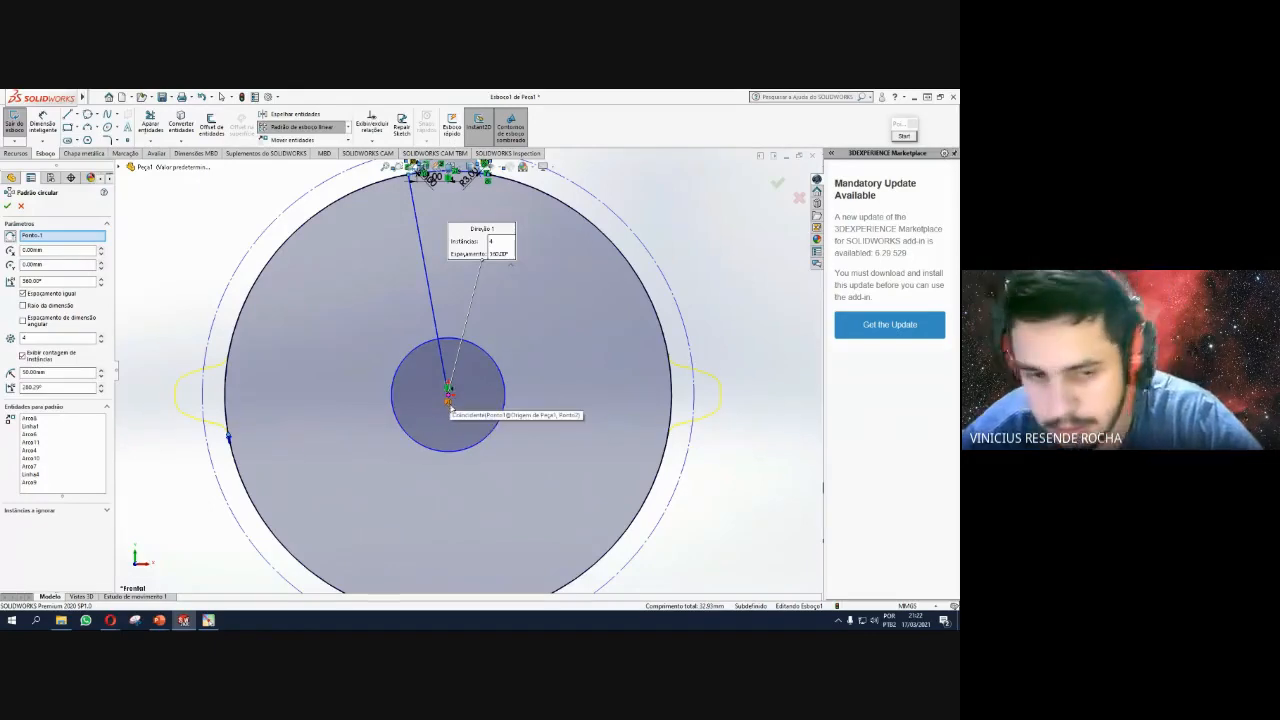
scroll(450, 400, down, 3)
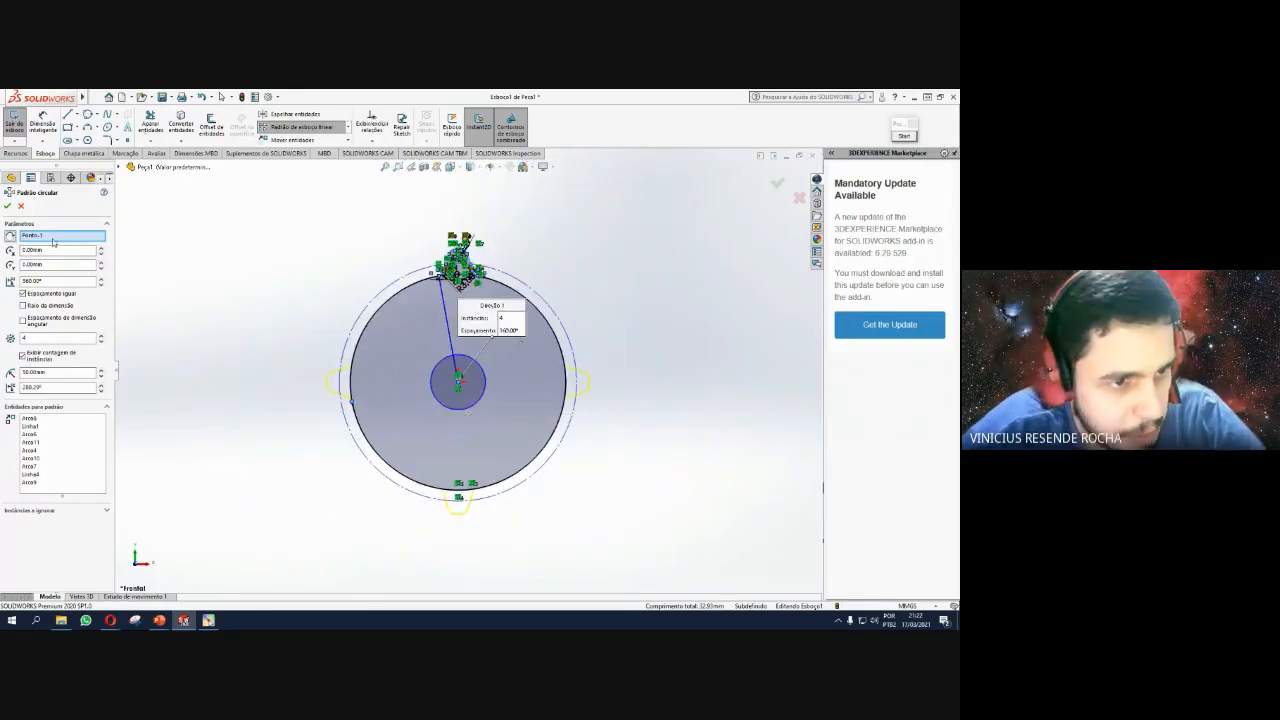
scroll(460, 378, up, 5)
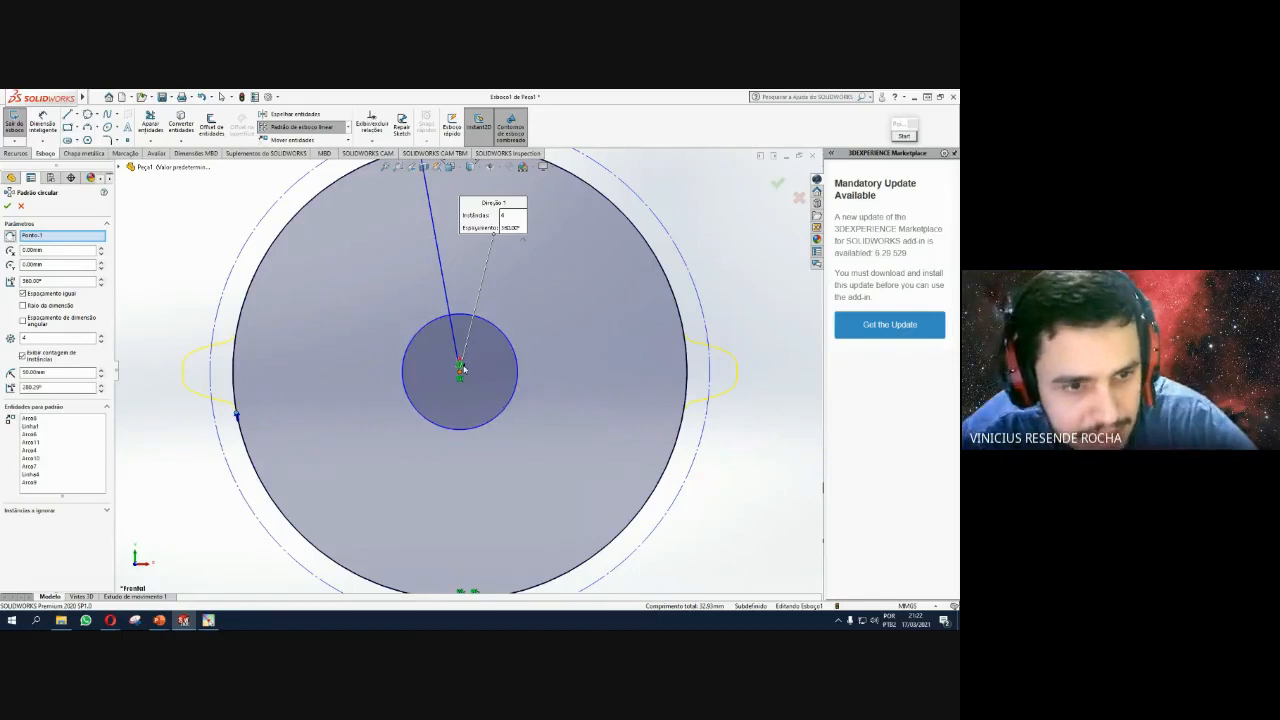
scroll(531, 323, down, 2)
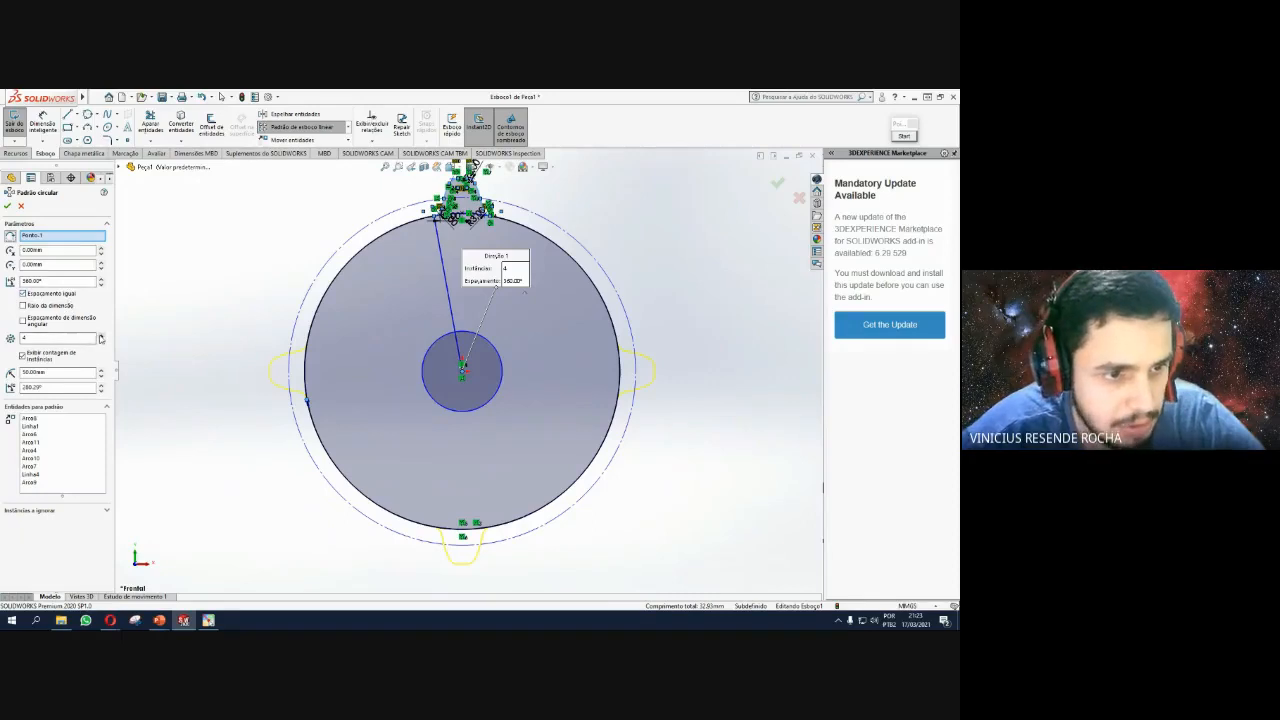
Set the circular pattern to 14 tooth instances, correcting an overshoot to 15, and accept it.
click(100, 337)
click(100, 337)
click(100, 337)
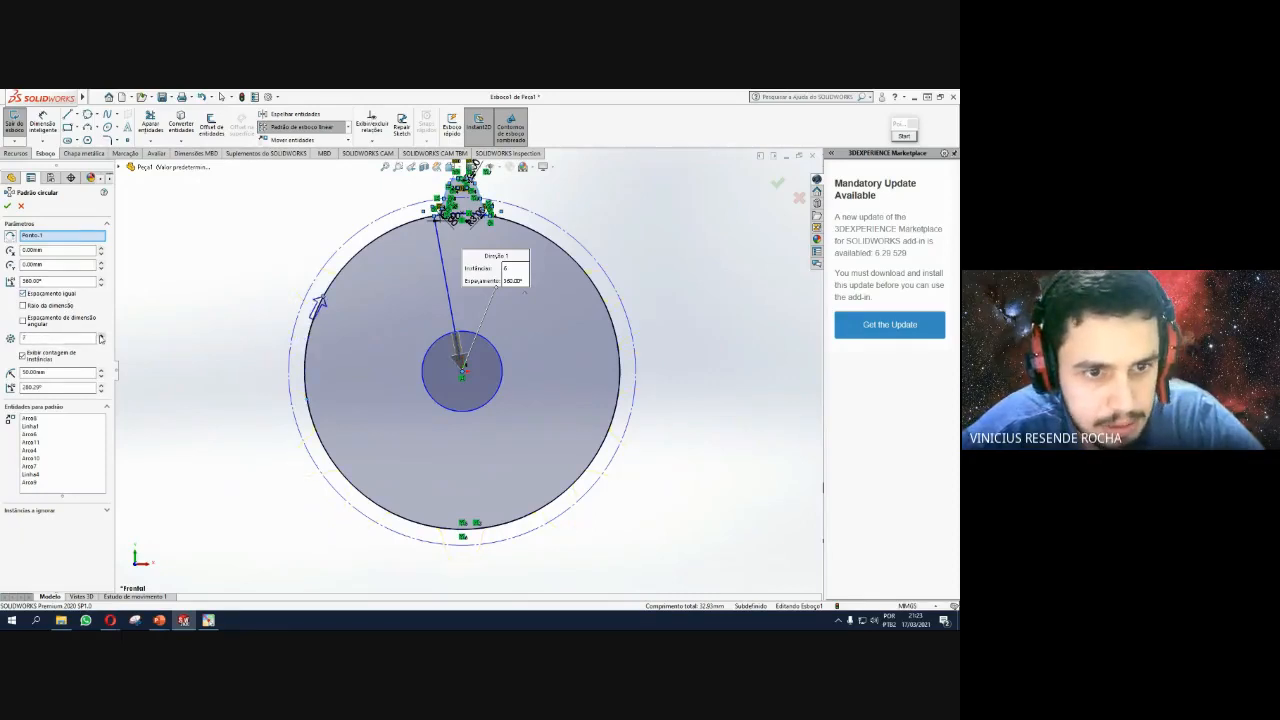
click(100, 337)
click(100, 337)
click(100, 337)
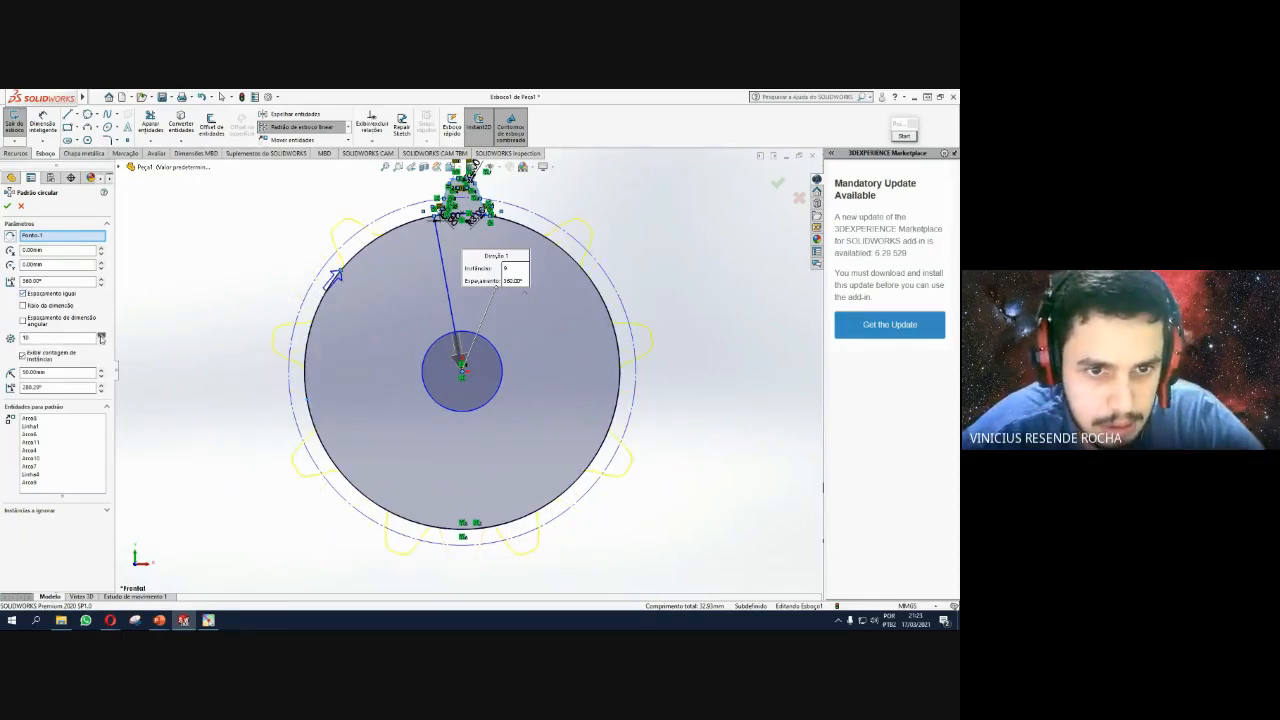
click(100, 337)
click(100, 337)
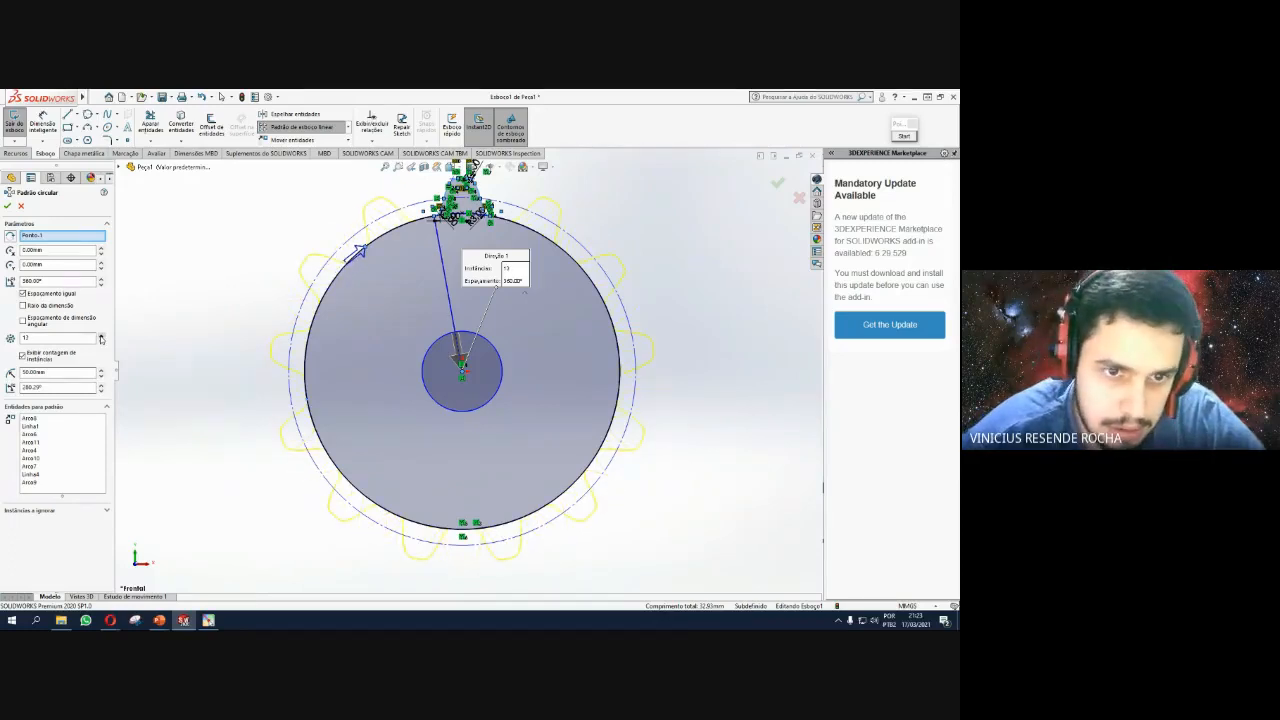
click(100, 337)
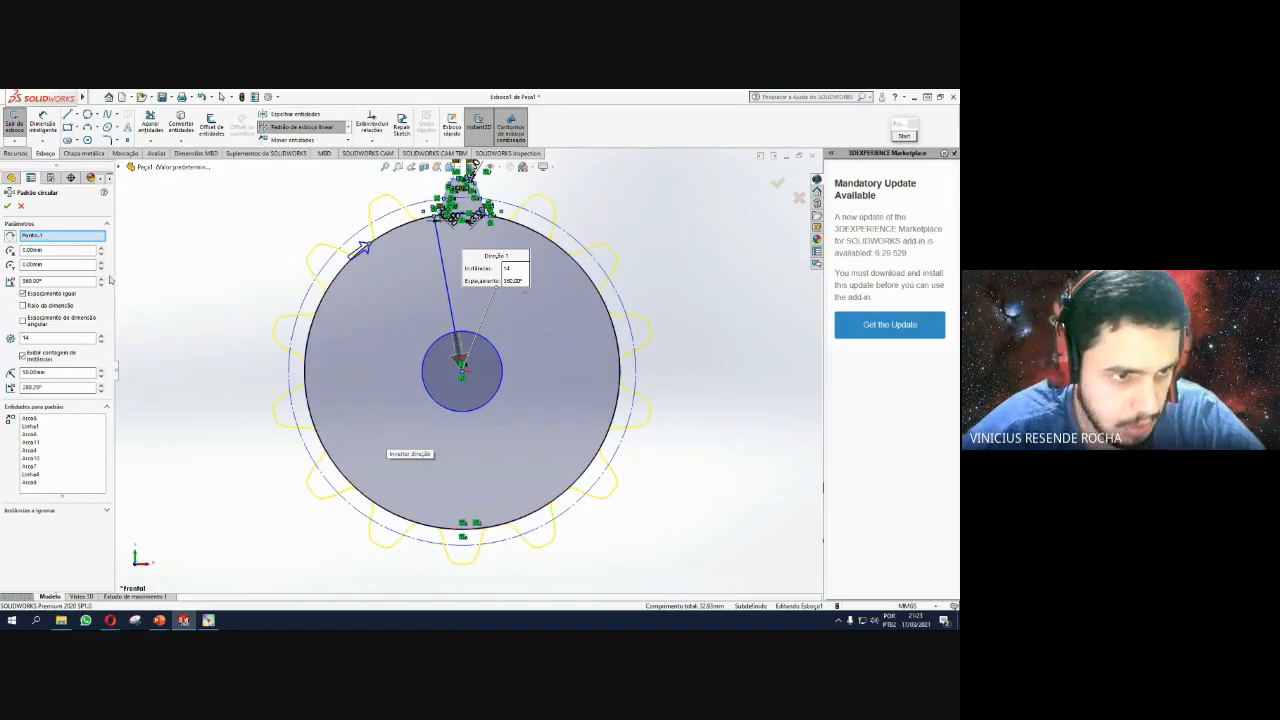
click(101, 337)
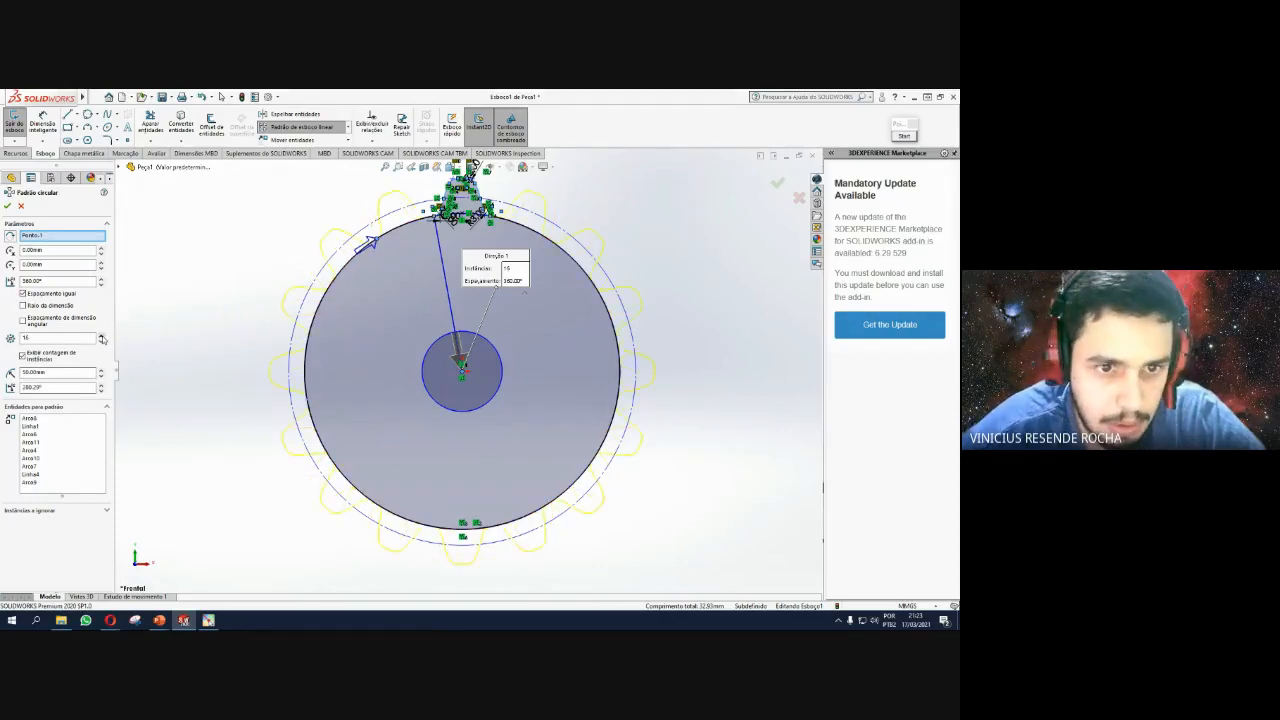
click(101, 342)
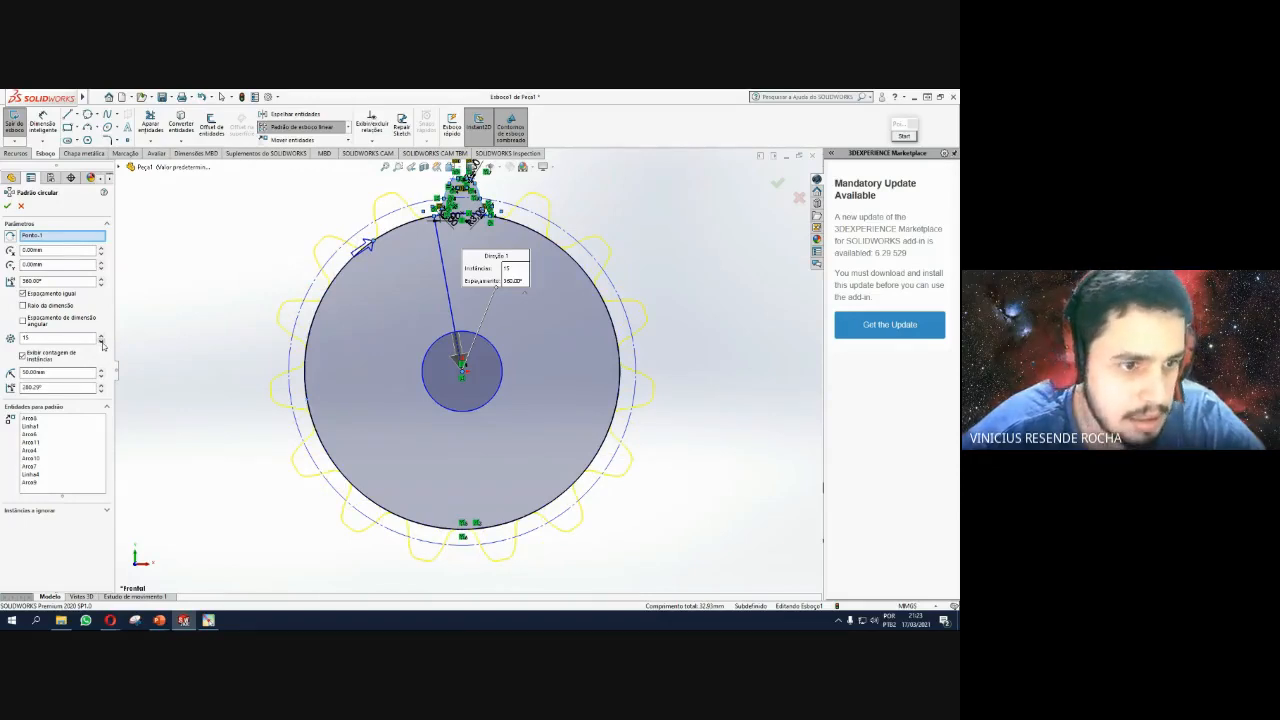
click(101, 343)
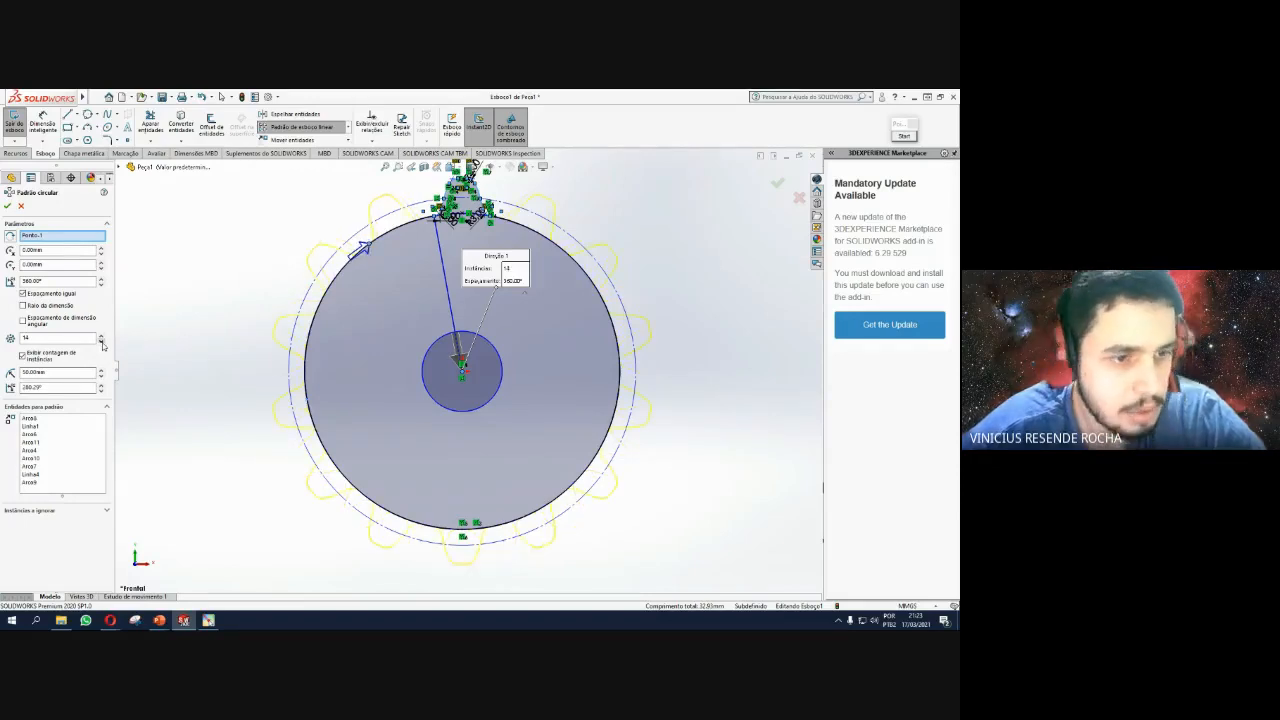
click(9, 207)
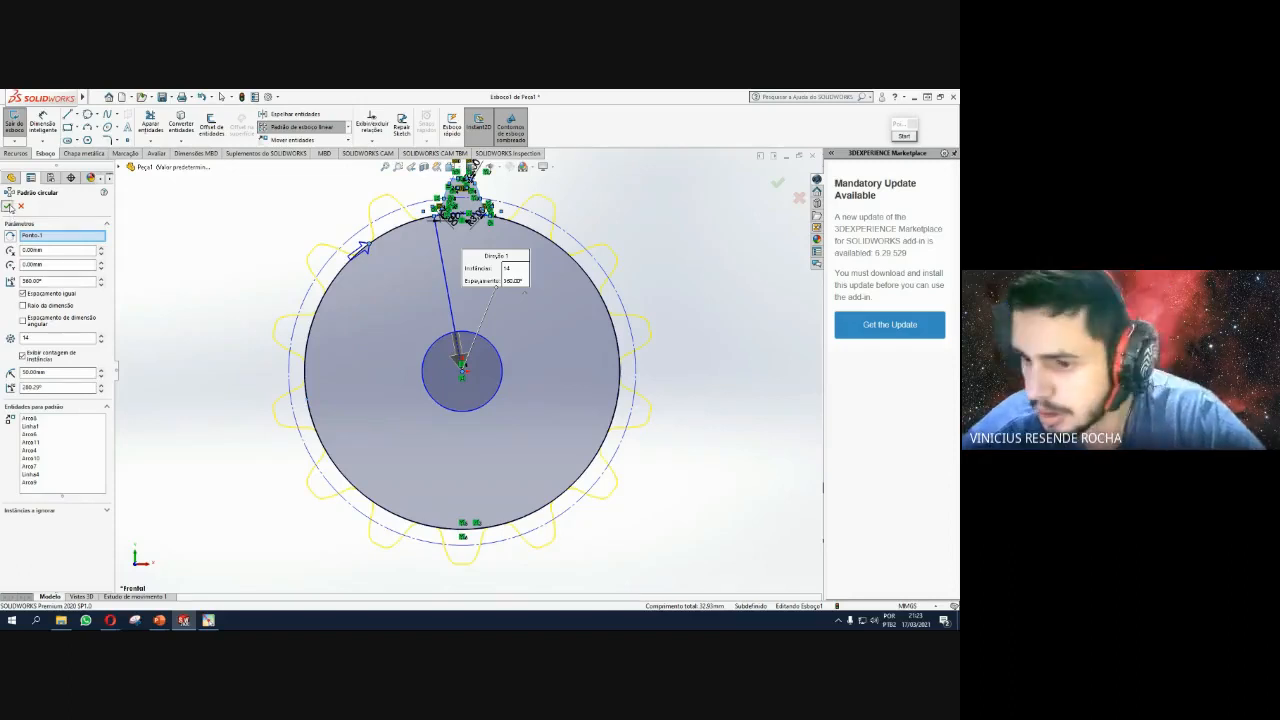
scroll(541, 244, up, 1)
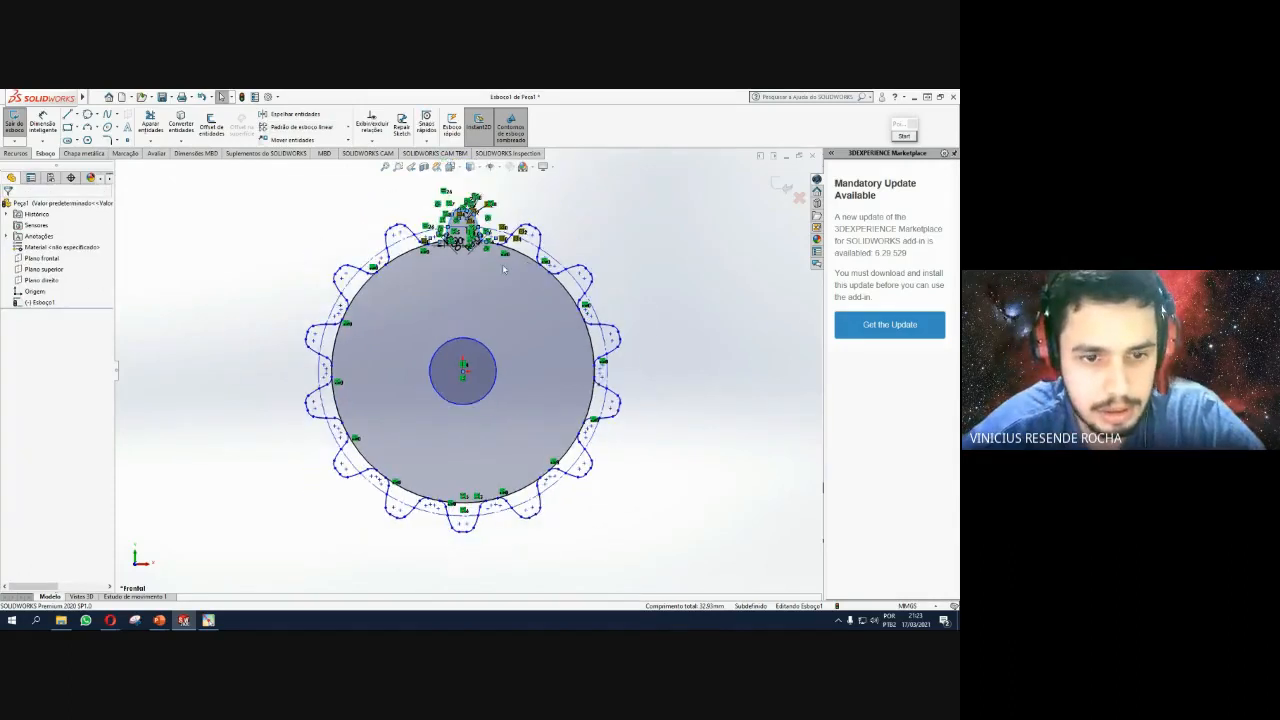
scroll(501, 265, down, 1)
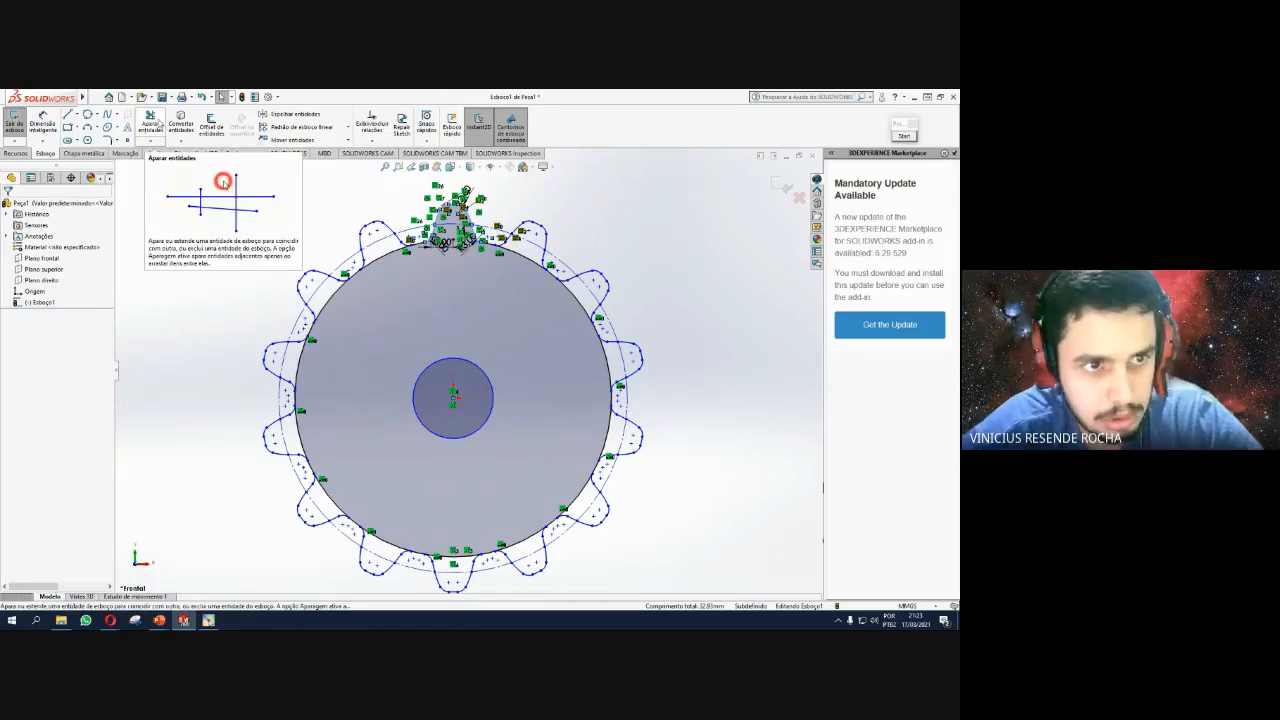
Trim the radius-50 base-circle arc beneath each tooth, working around the whole gear.
click(160, 123)
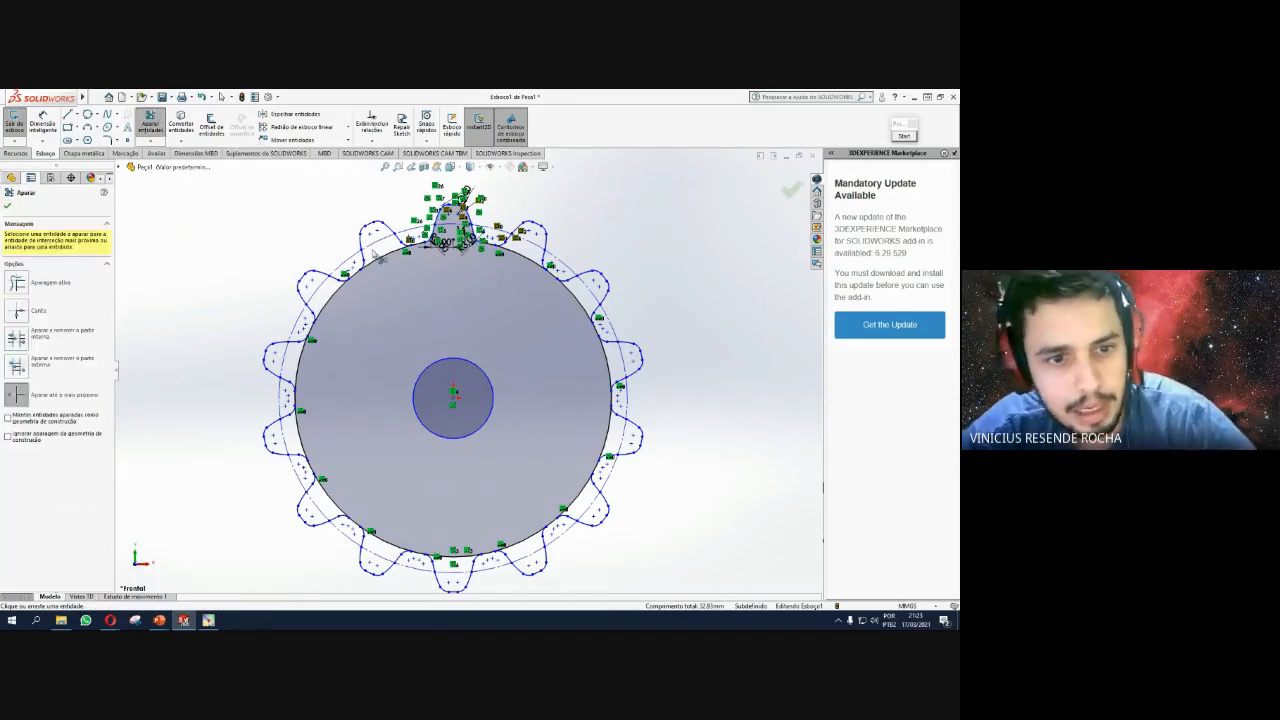
click(386, 256)
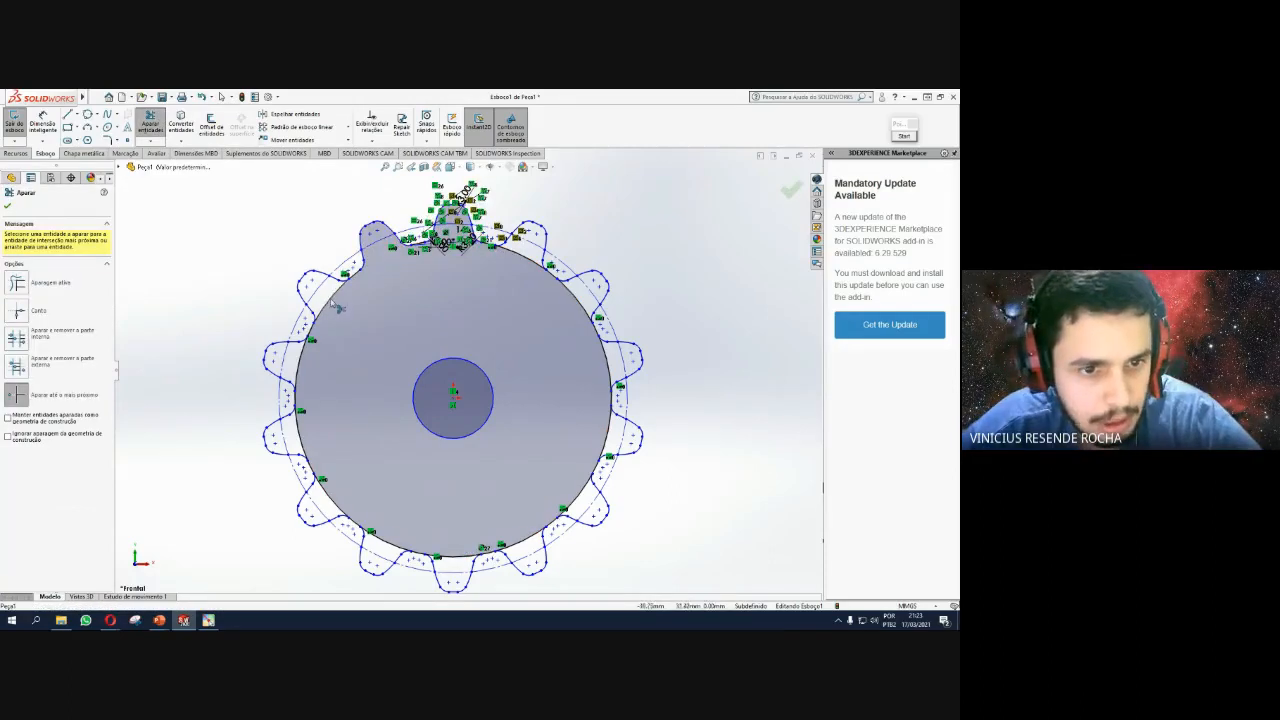
click(330, 300)
click(305, 355)
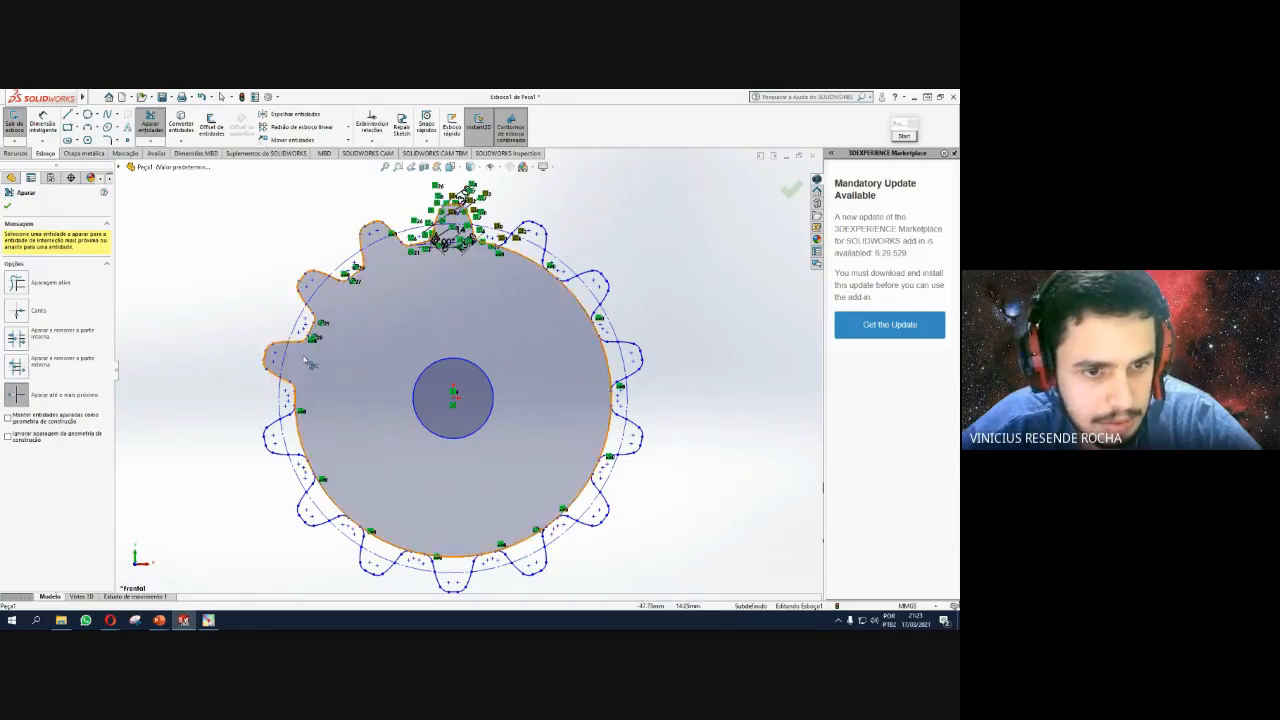
click(299, 430)
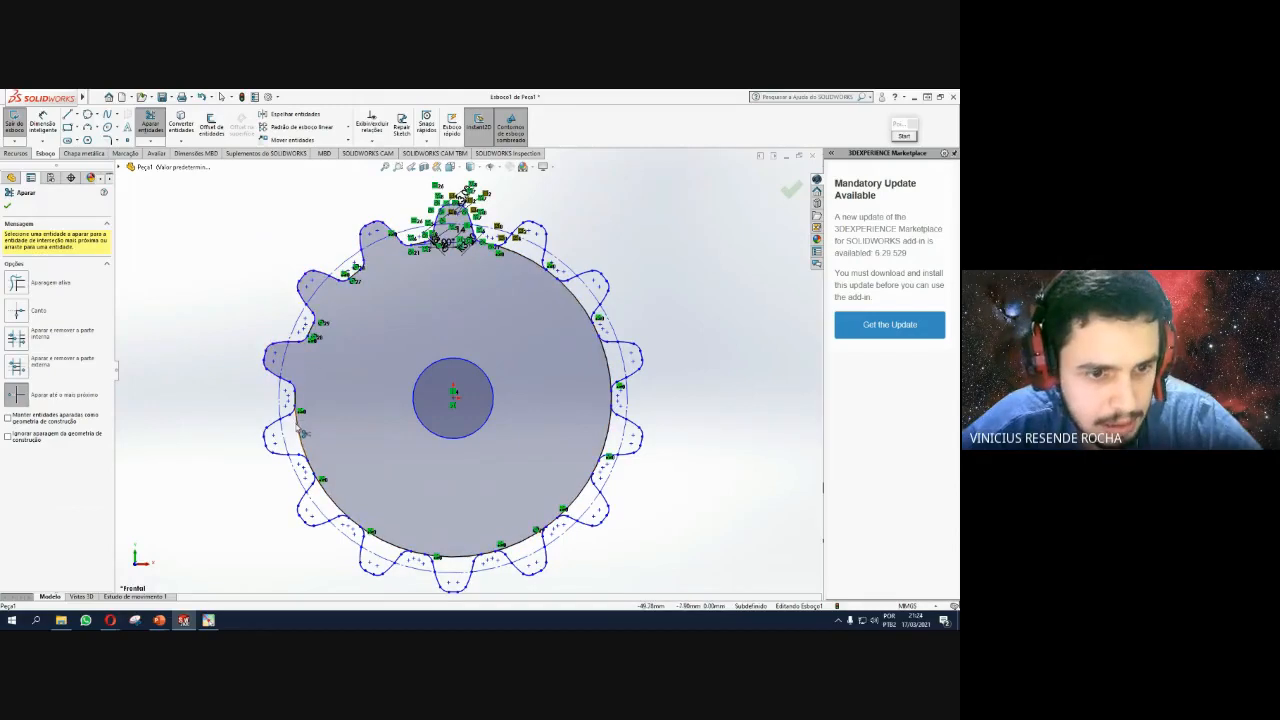
click(328, 494)
click(390, 546)
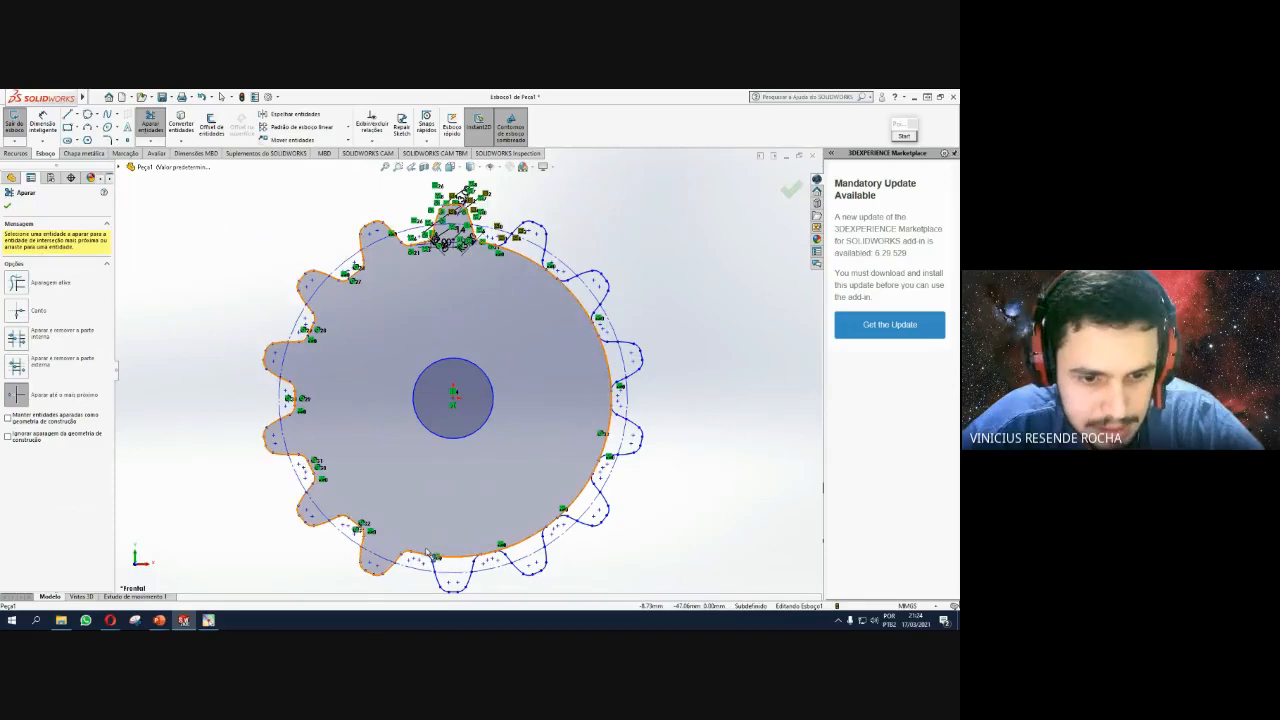
click(455, 556)
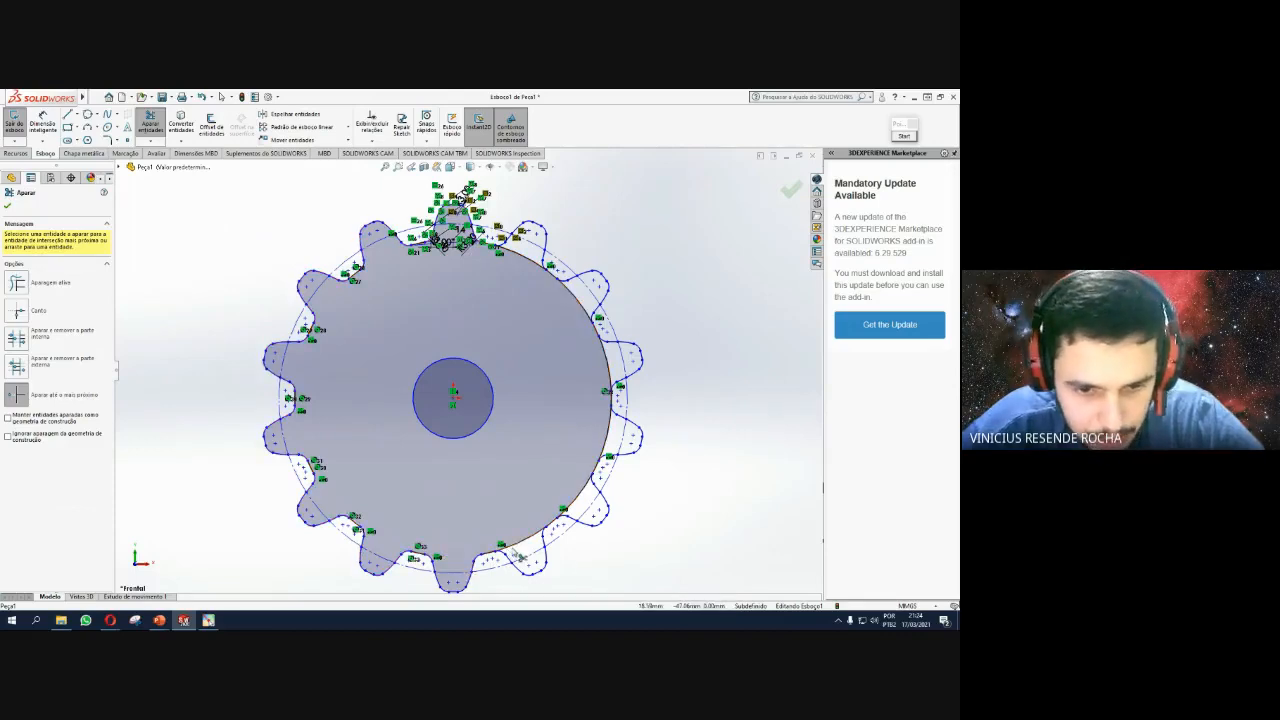
click(531, 535)
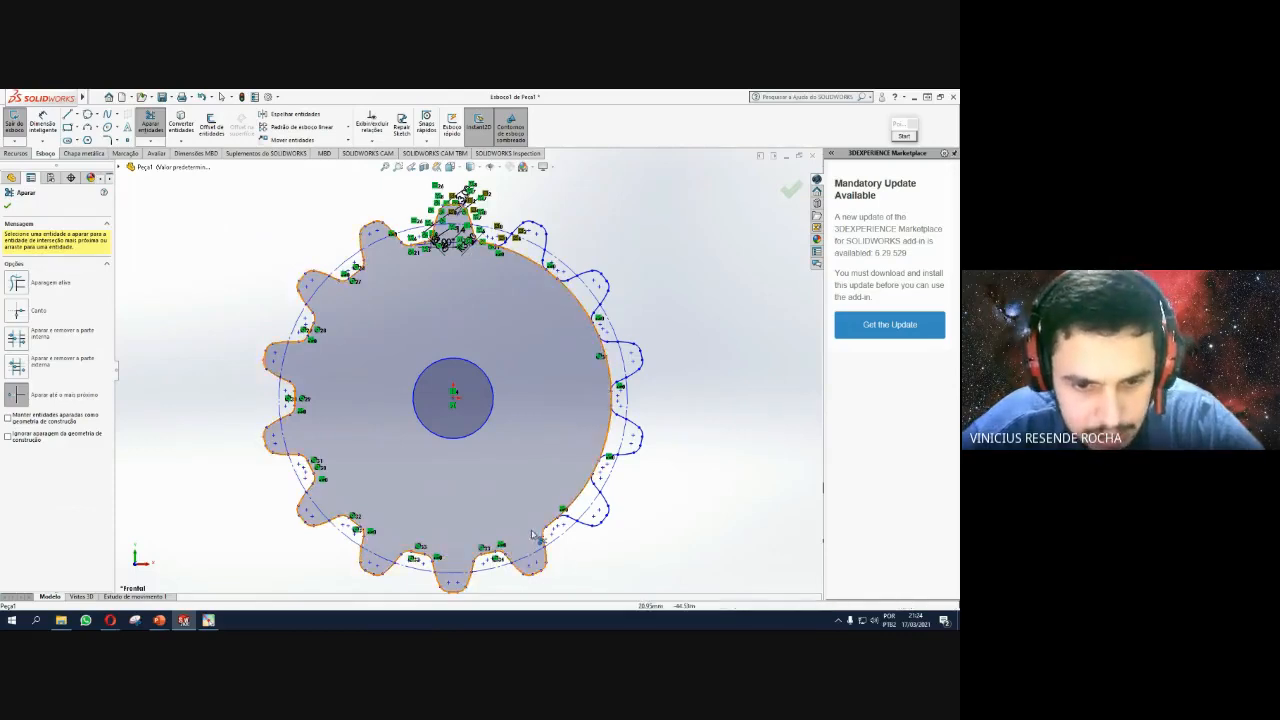
click(583, 503)
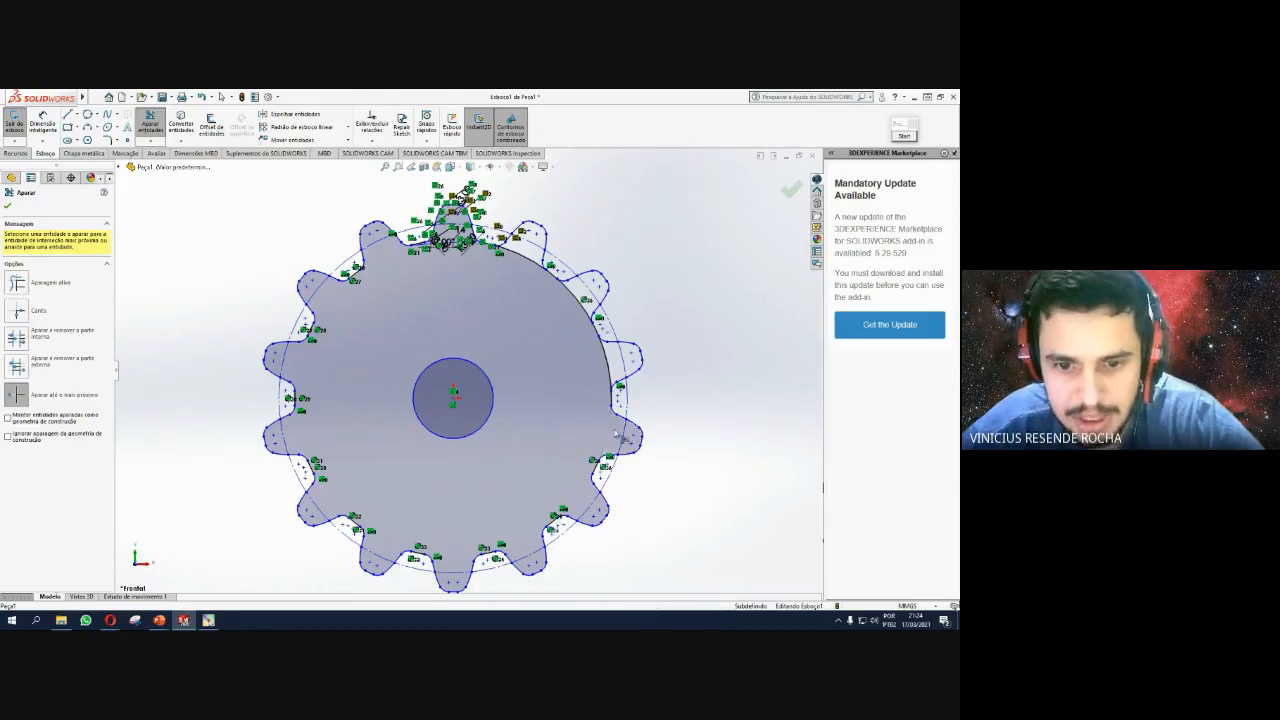
click(624, 438)
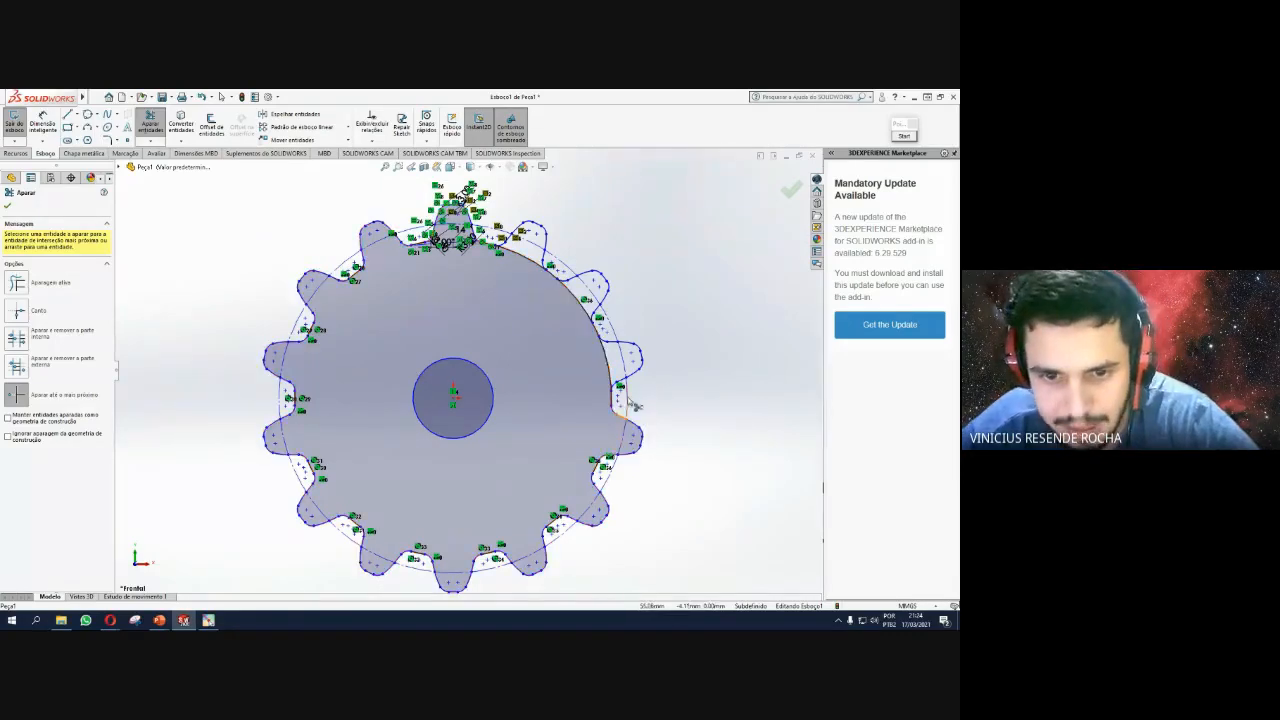
click(607, 361)
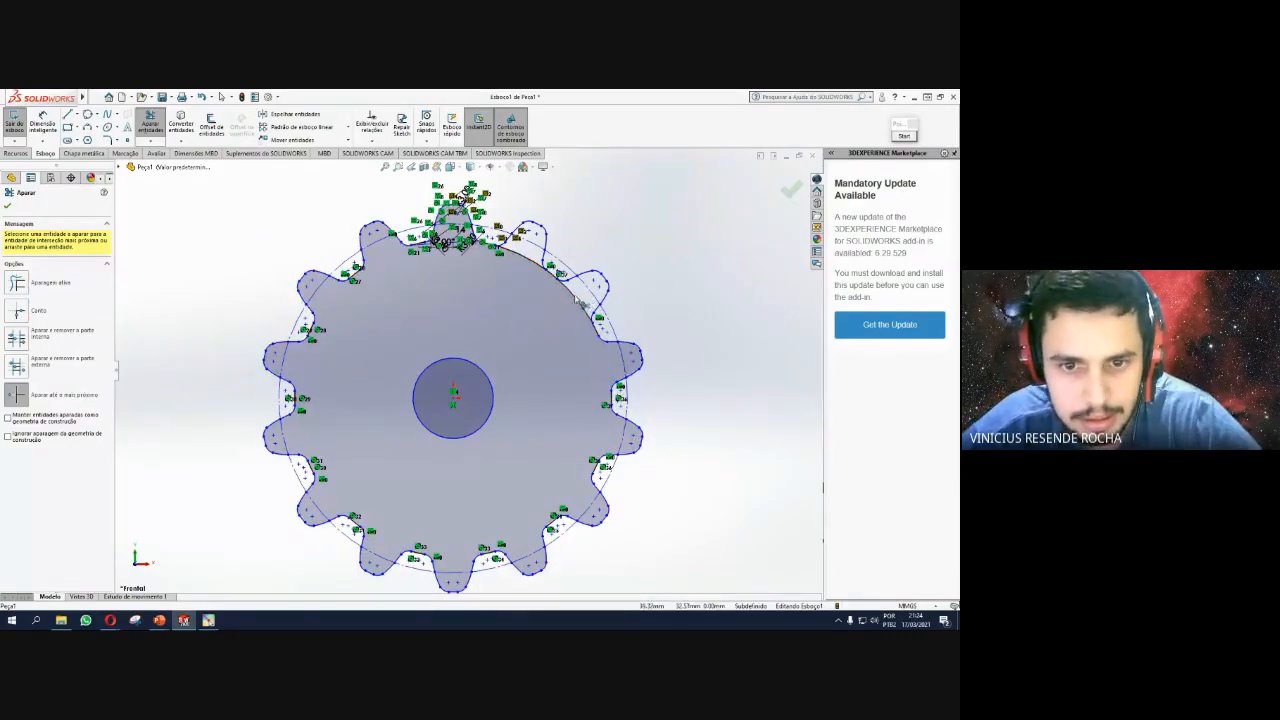
click(578, 300)
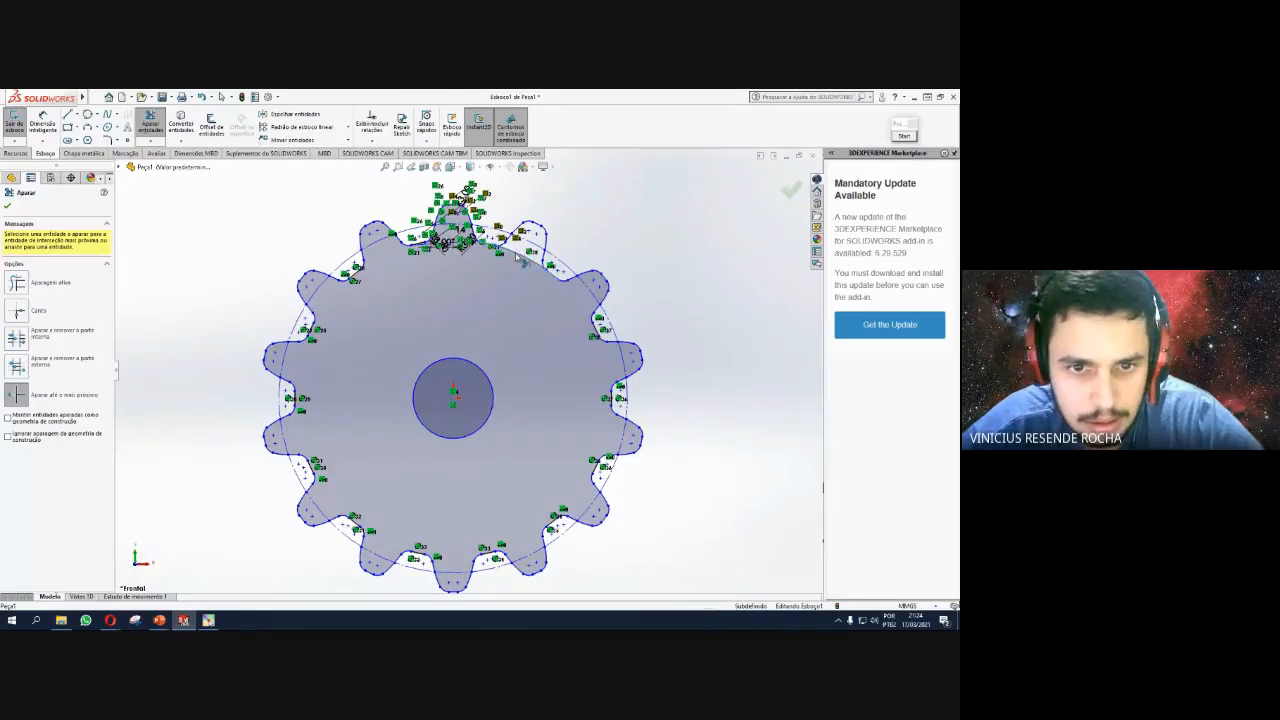
scroll(467, 375, up, 2)
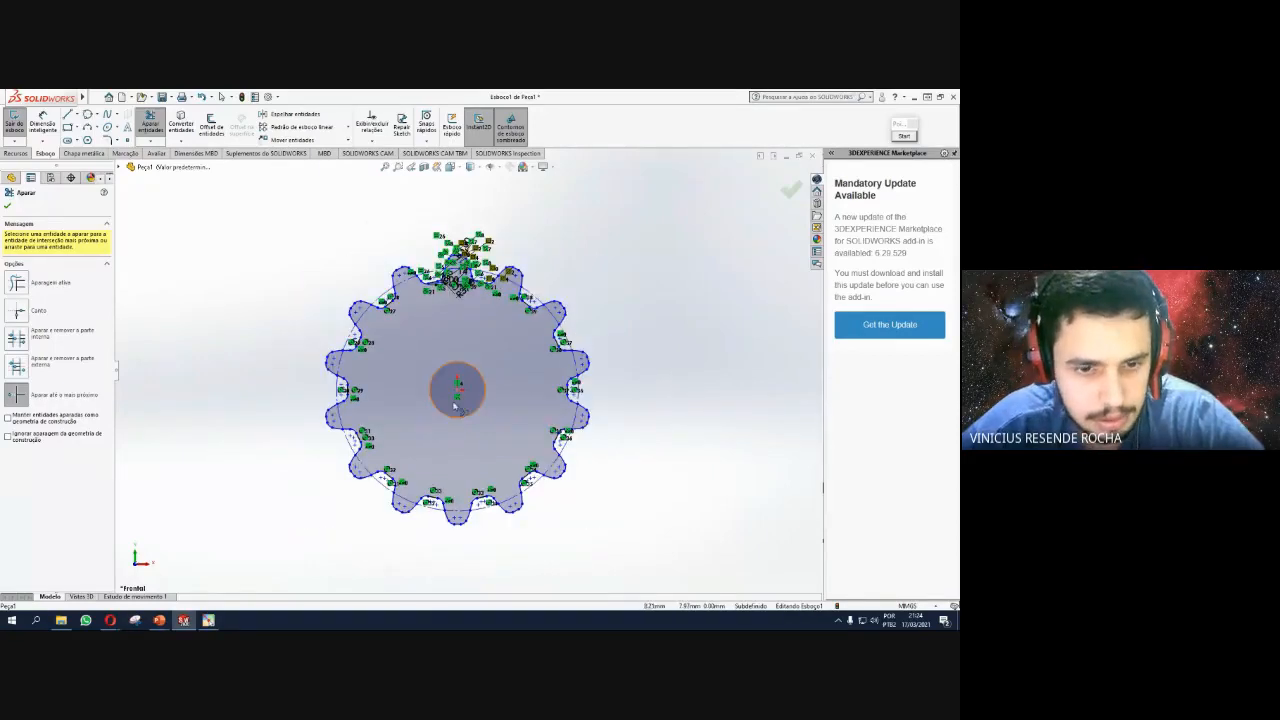
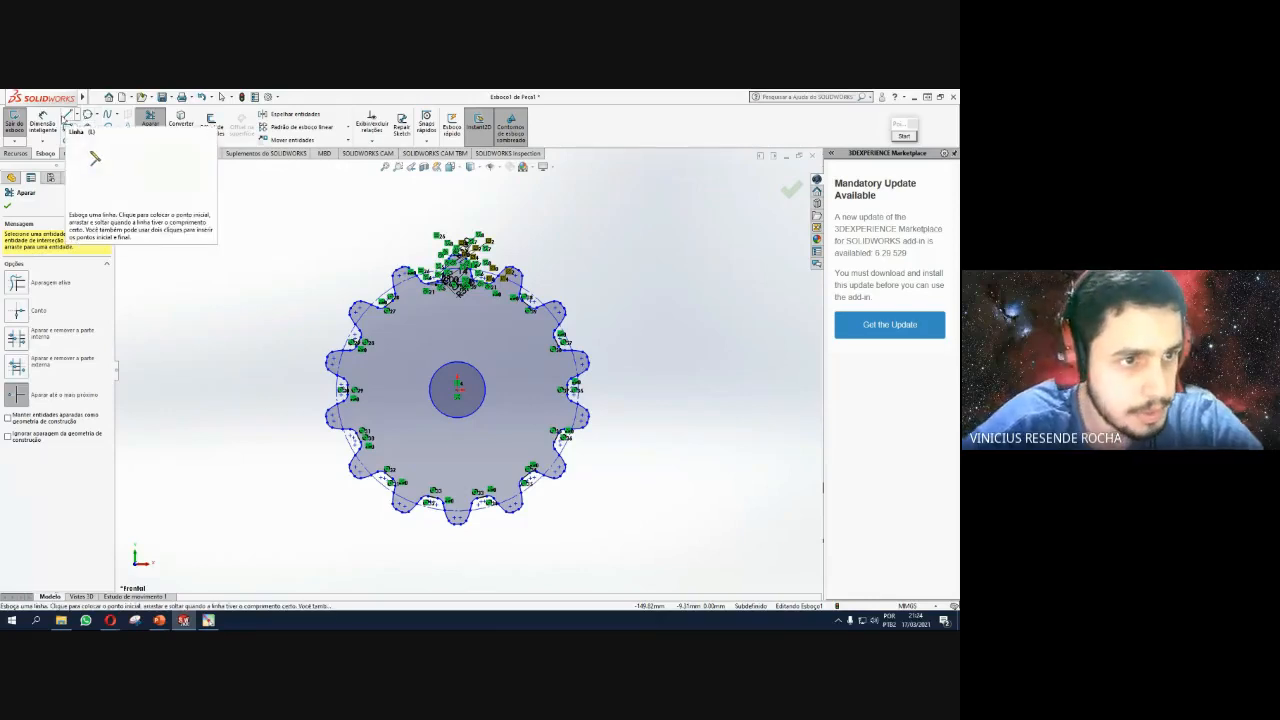
Switch from trimming to the Line tool in the gear sketch.
click(68, 115)
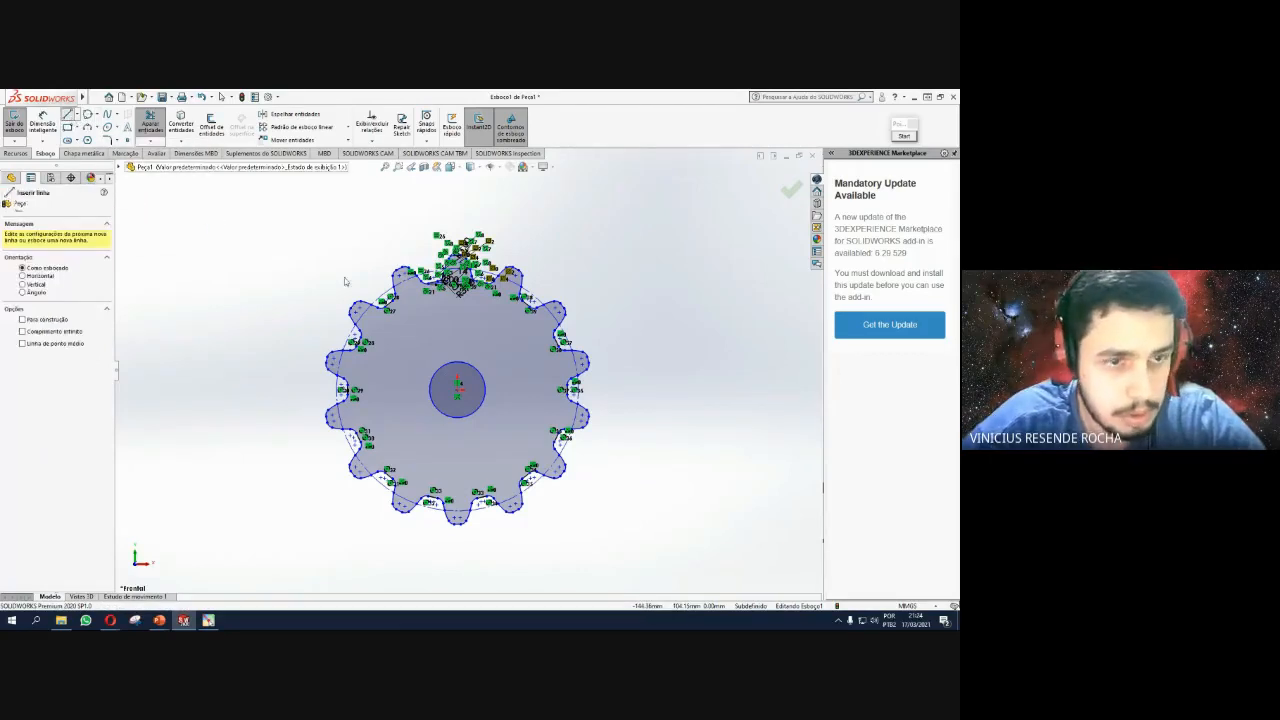
Draw a vertical line up from the bore circle's top quadrant and set its length to 2.5.
scroll(460, 374, down, 6)
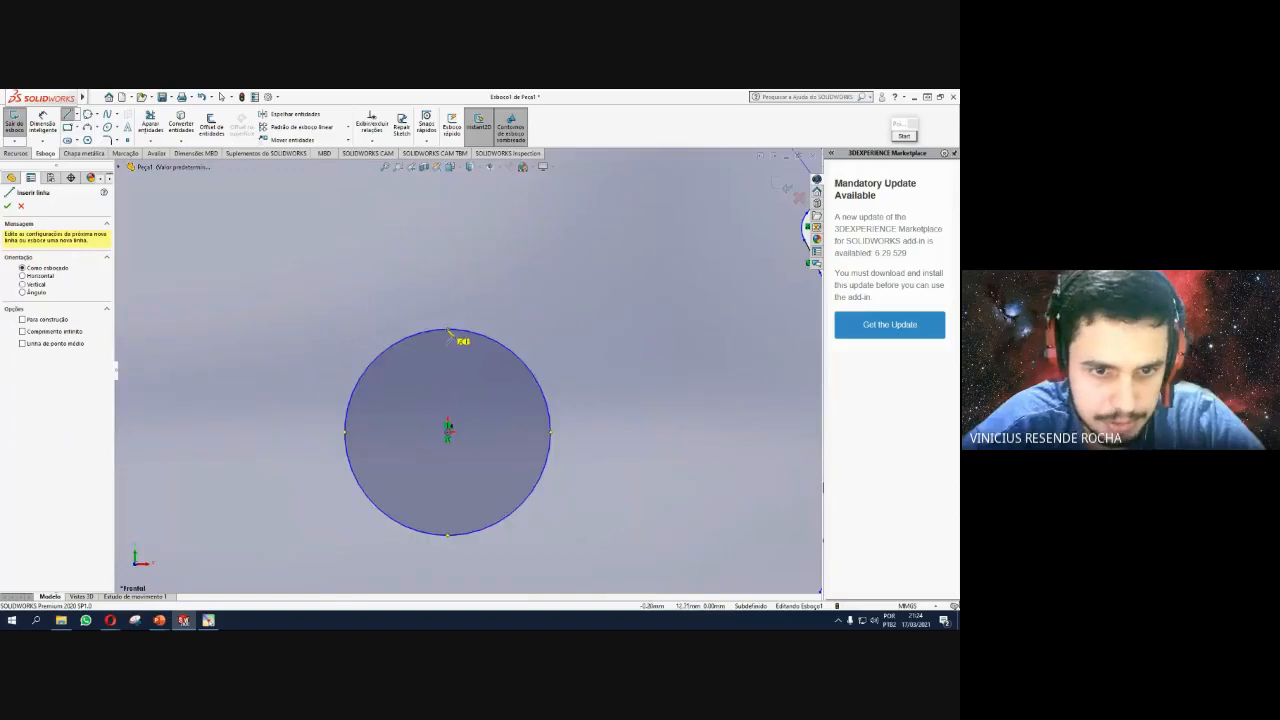
click(449, 331)
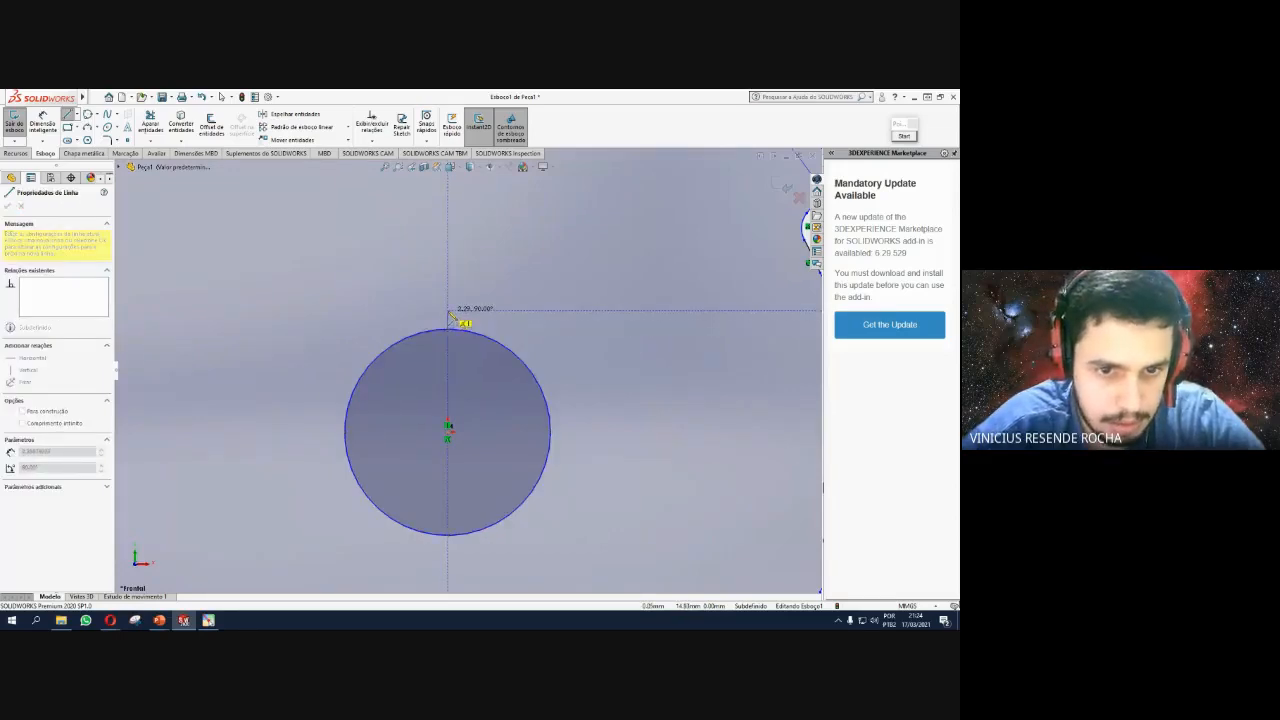
click(448, 302)
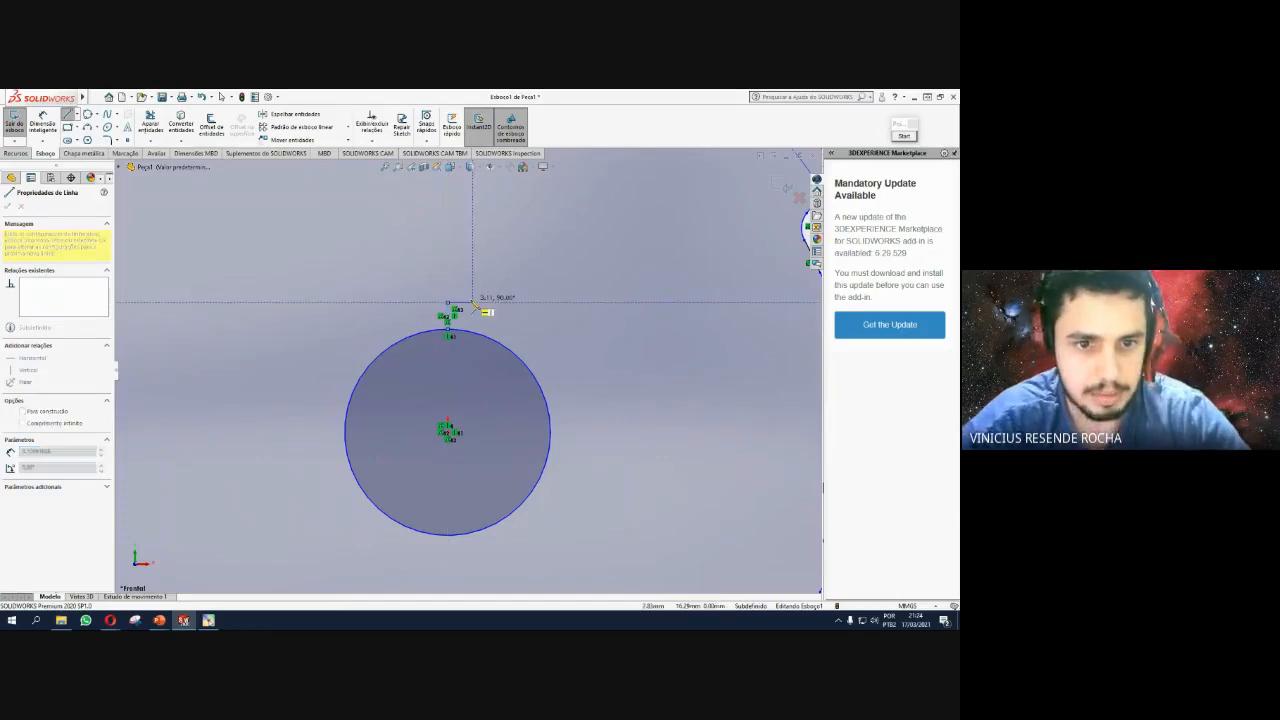
key(Escape)
click(449, 314)
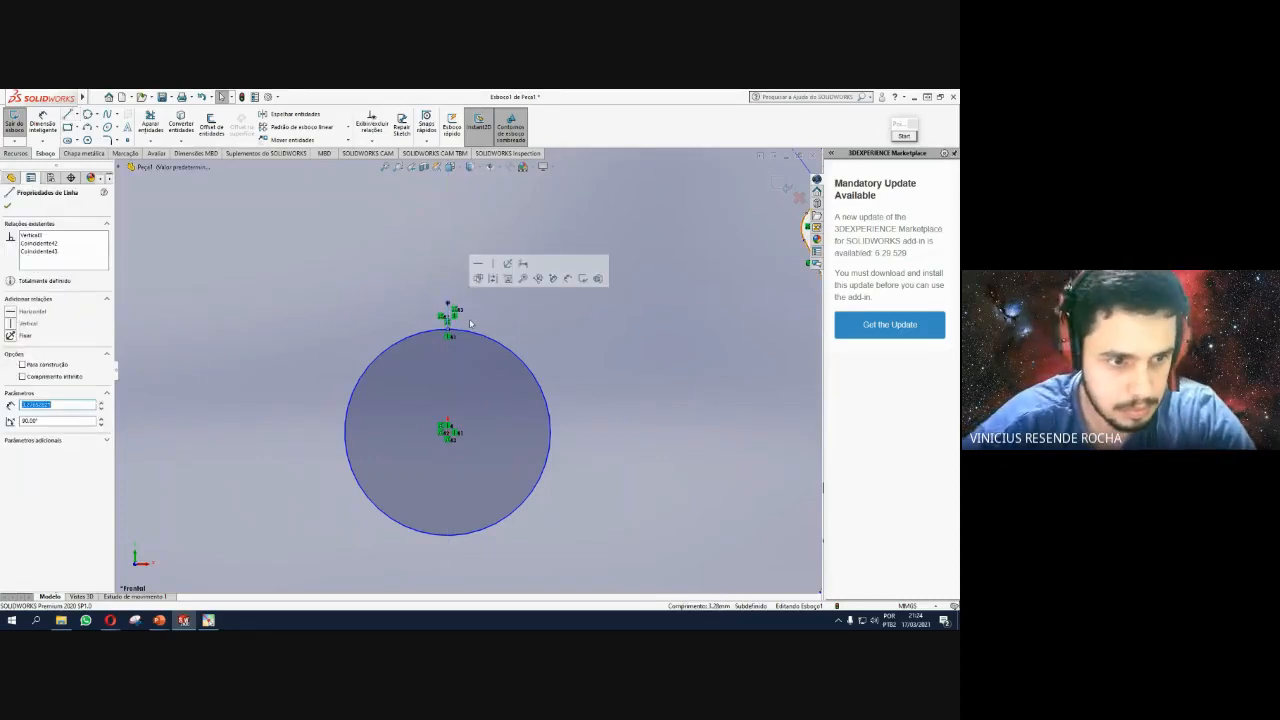
text(2.5)
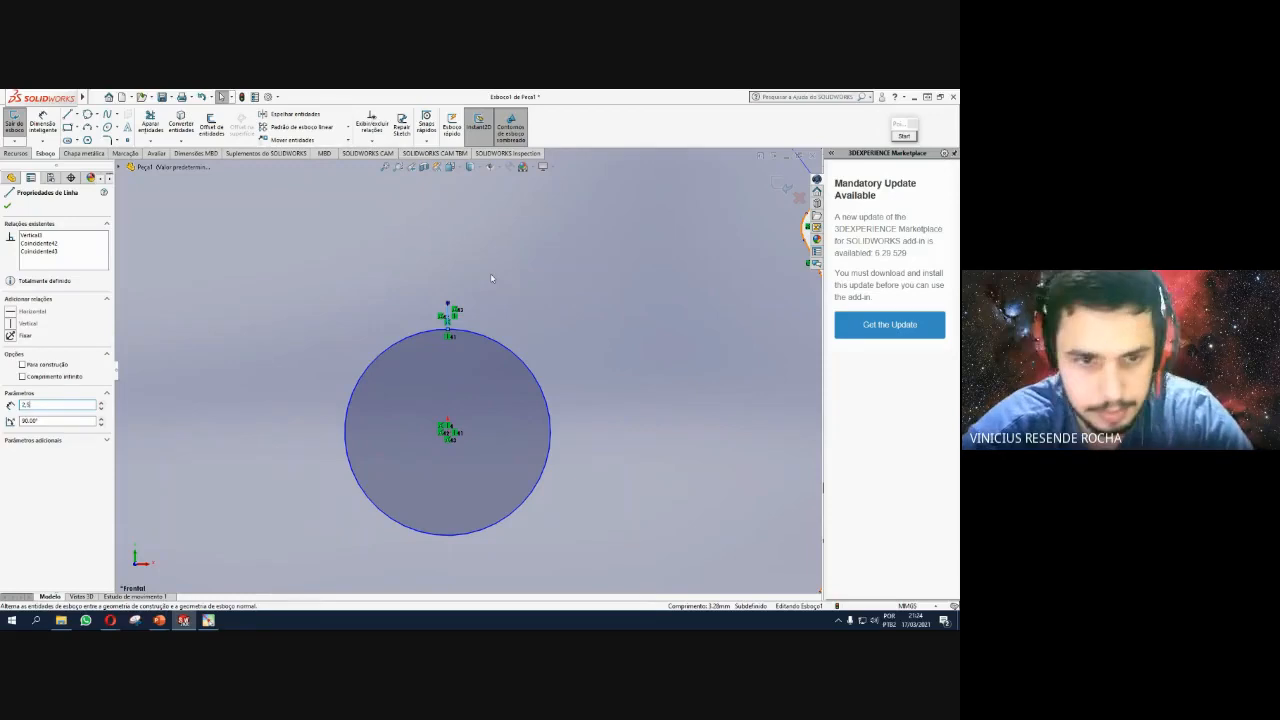
key(Return)
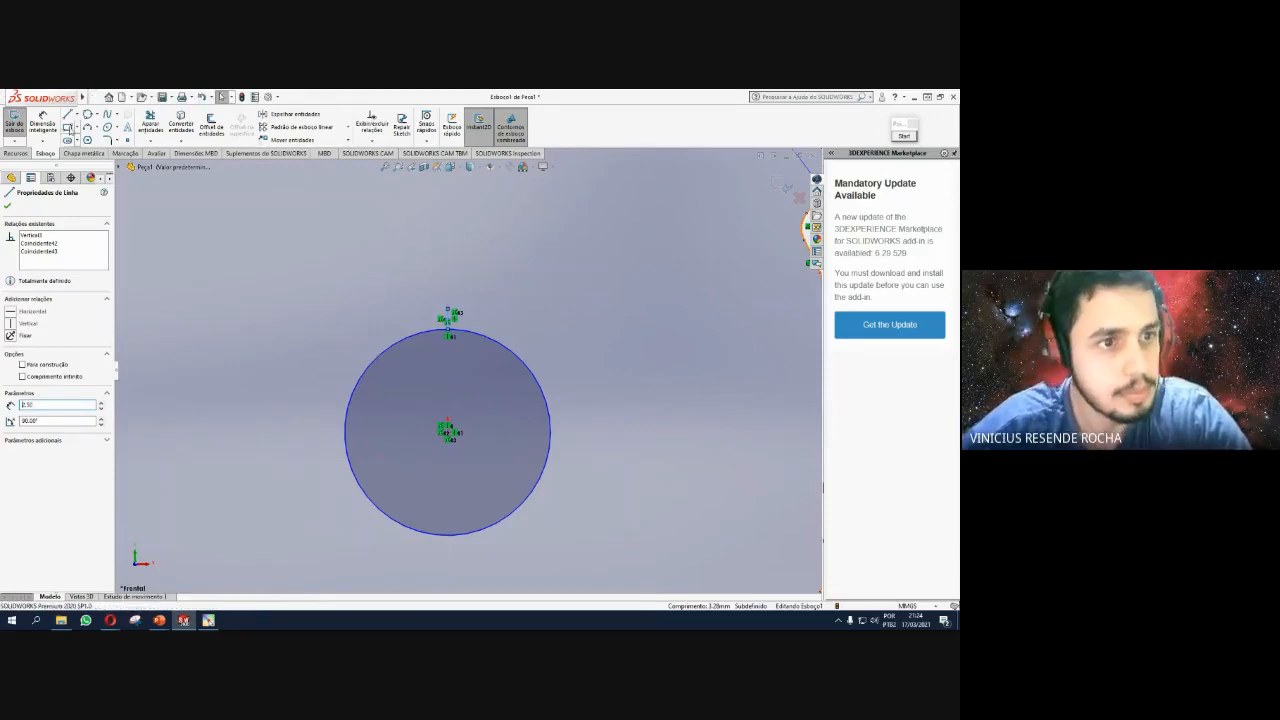
Add a short horizontal midpoint line centred on the vertical line's top and set its length.
scroll(464, 330, up, 3)
scroll(442, 318, down, 1)
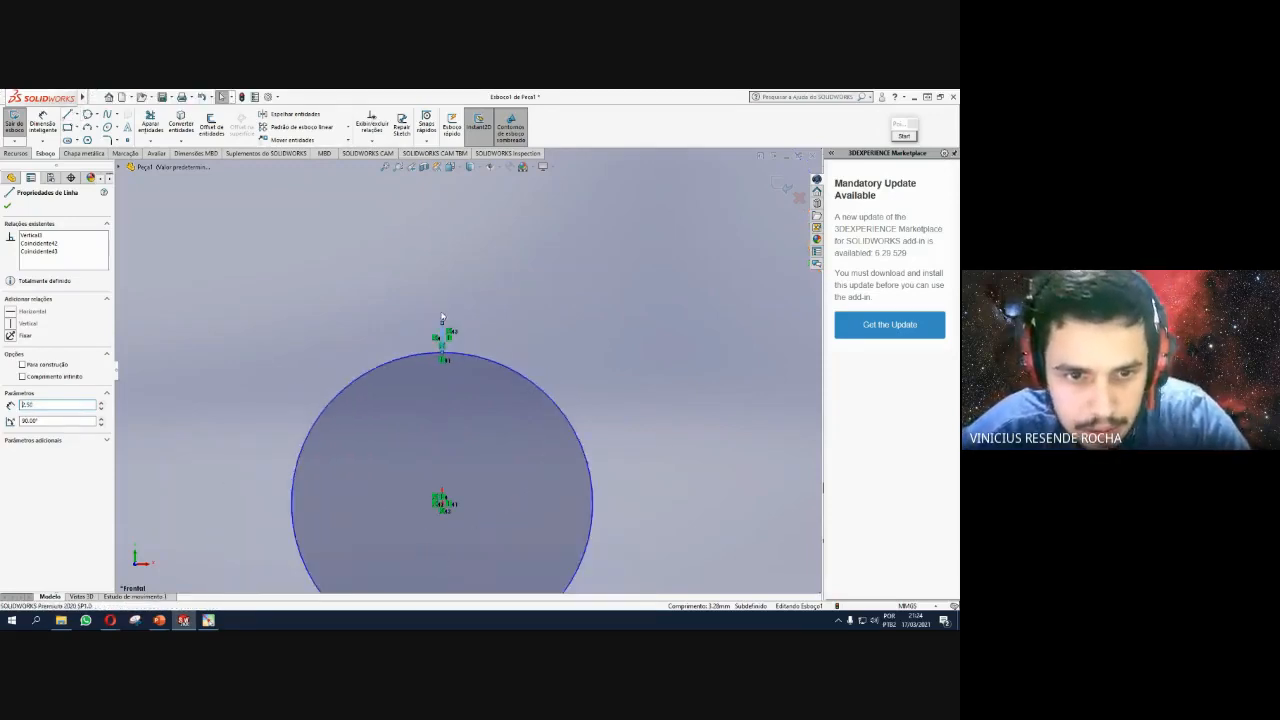
click(77, 114)
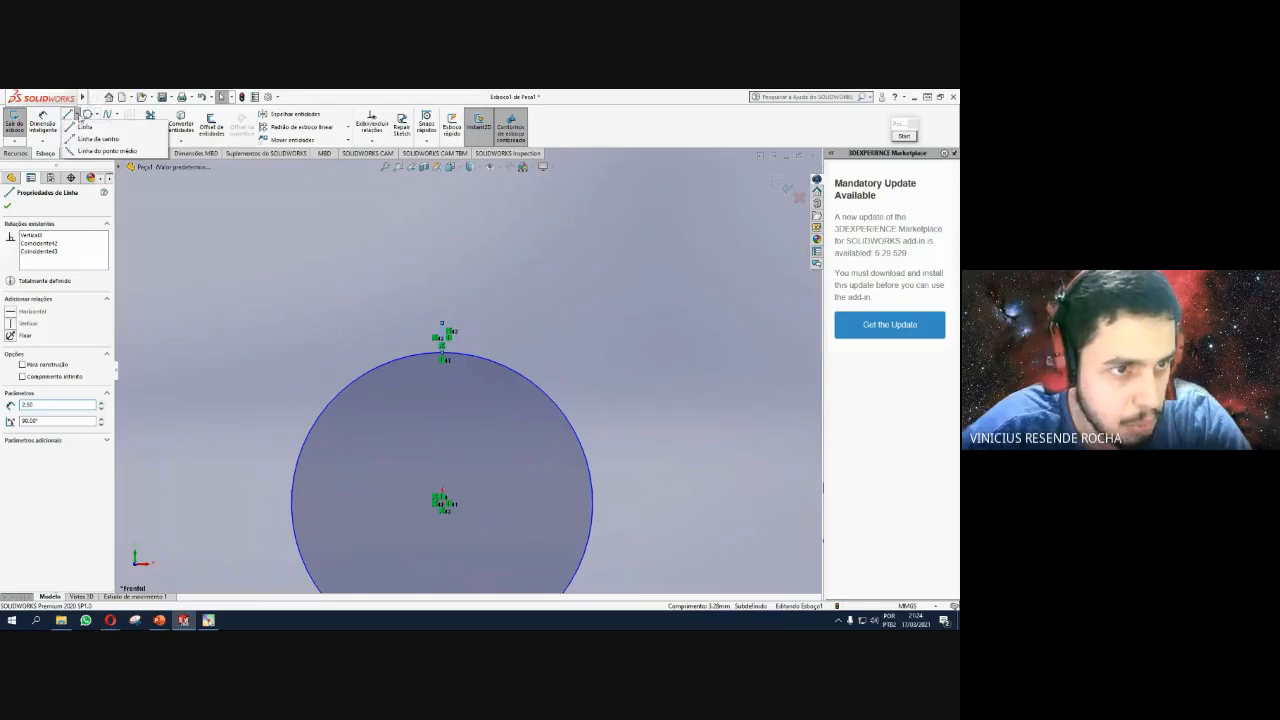
click(104, 150)
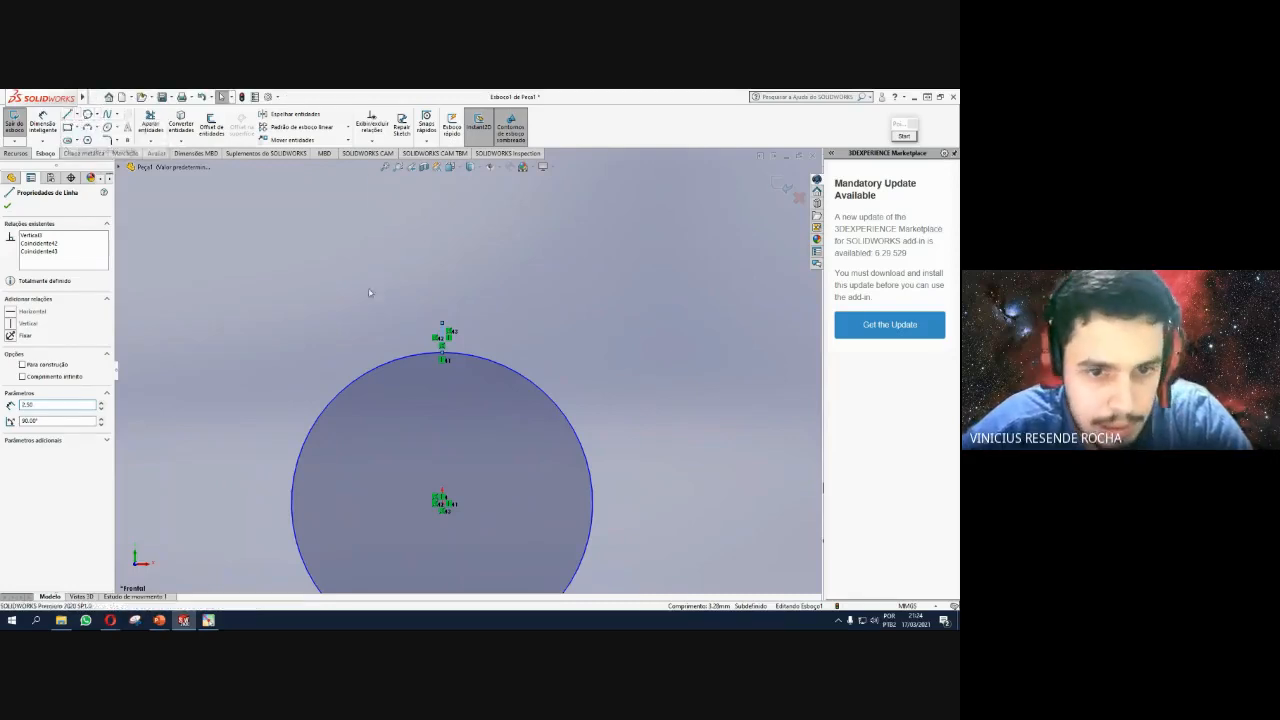
click(442, 323)
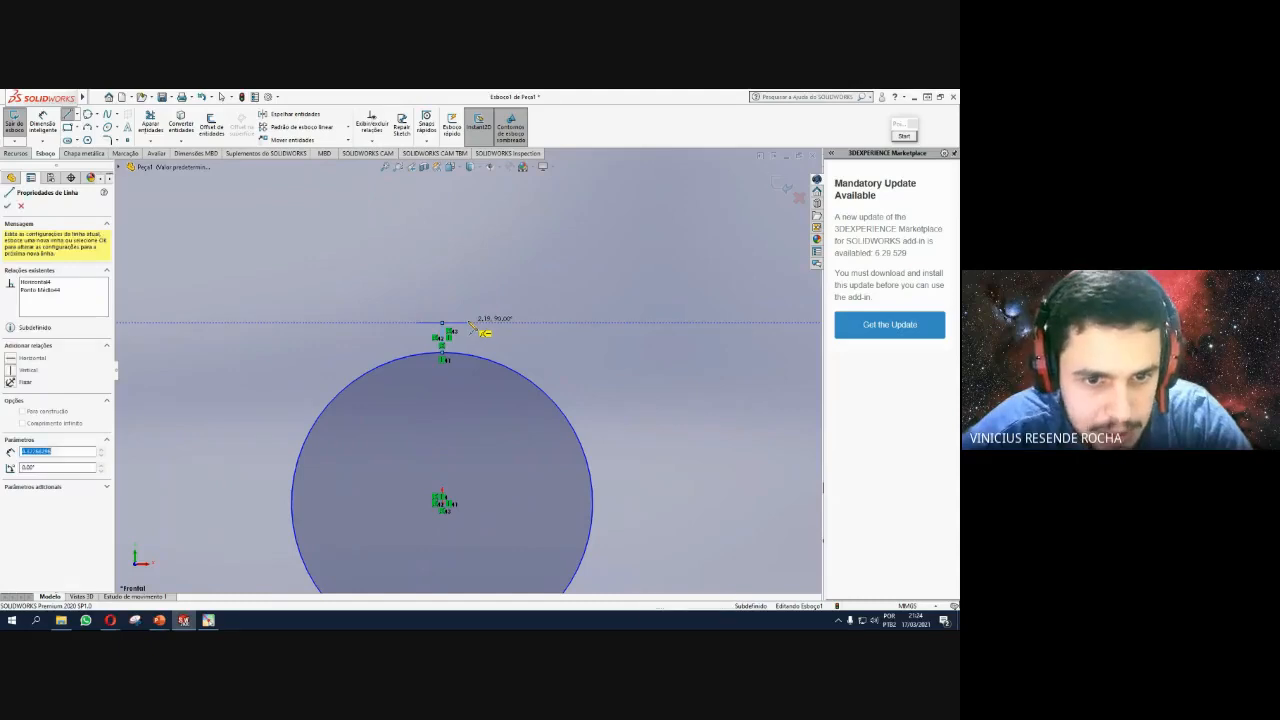
key(Escape)
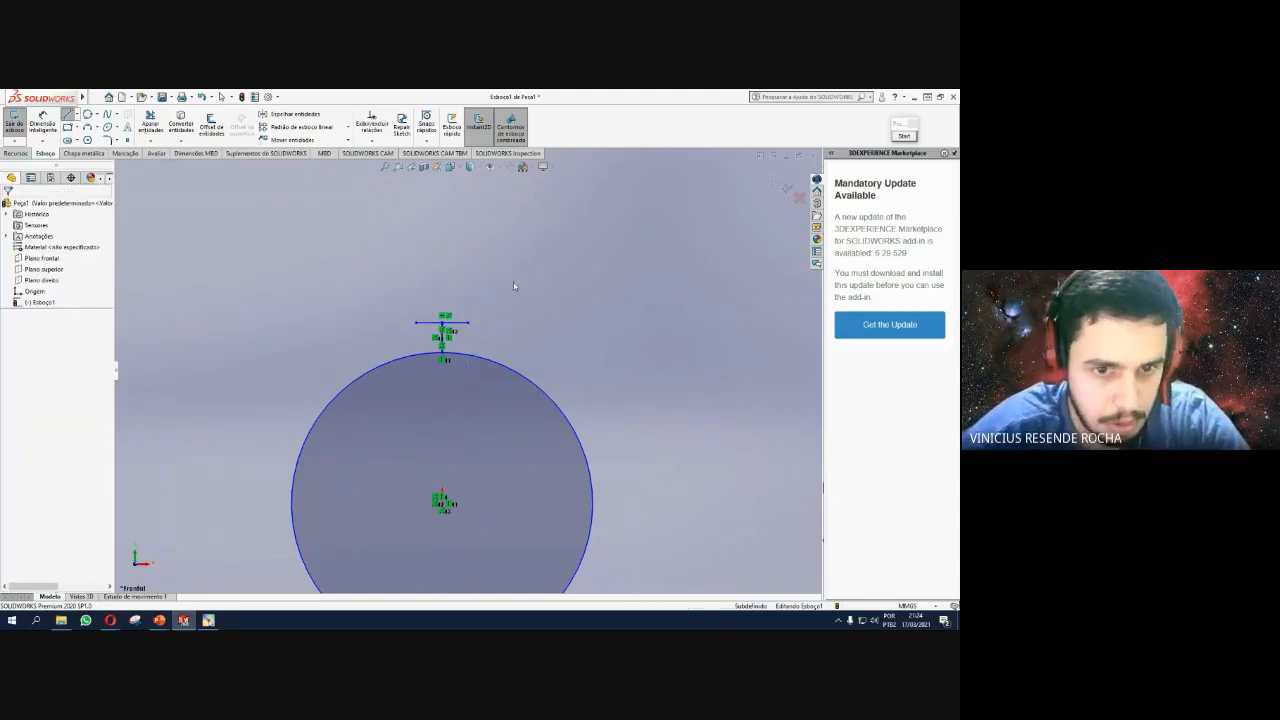
click(460, 326)
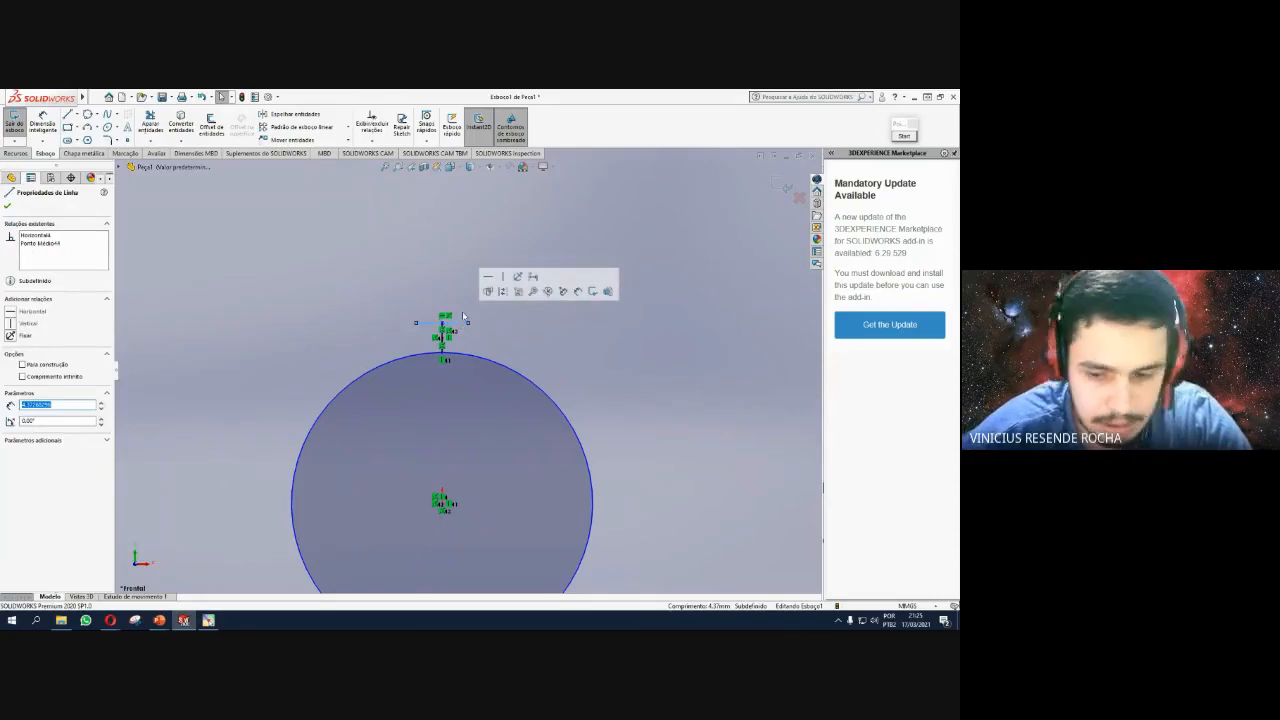
text(1)
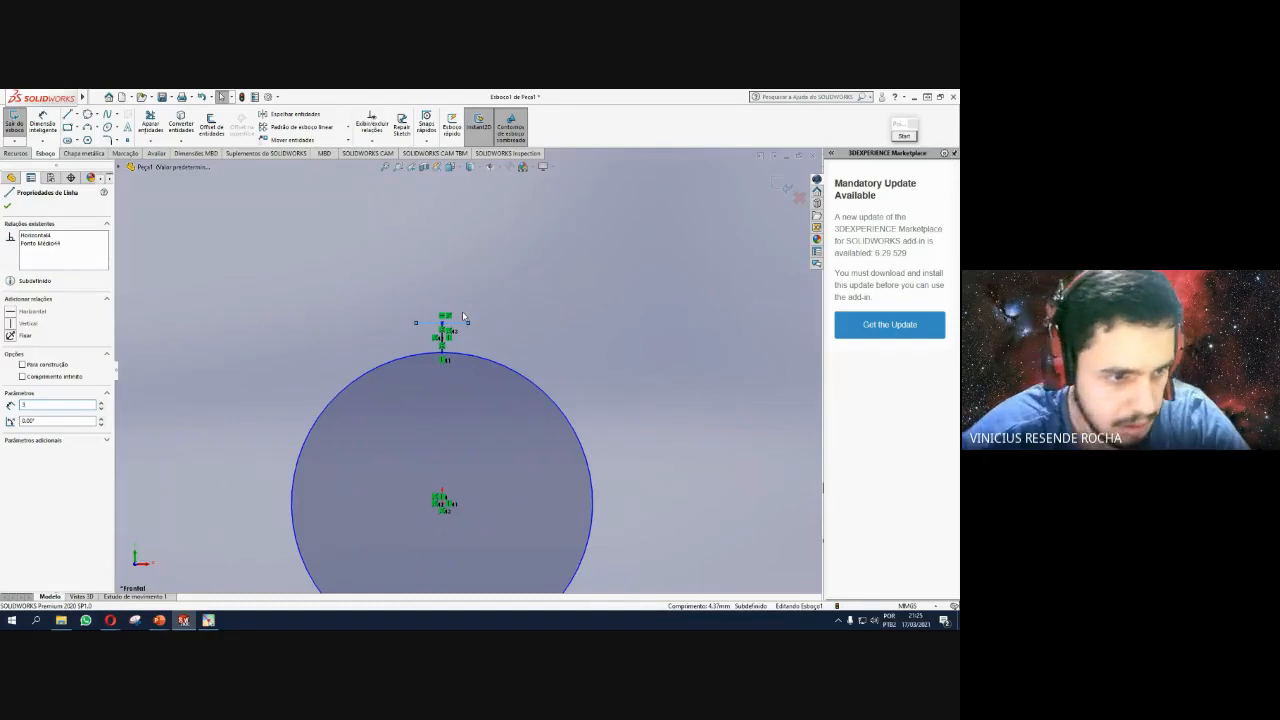
click(8, 207)
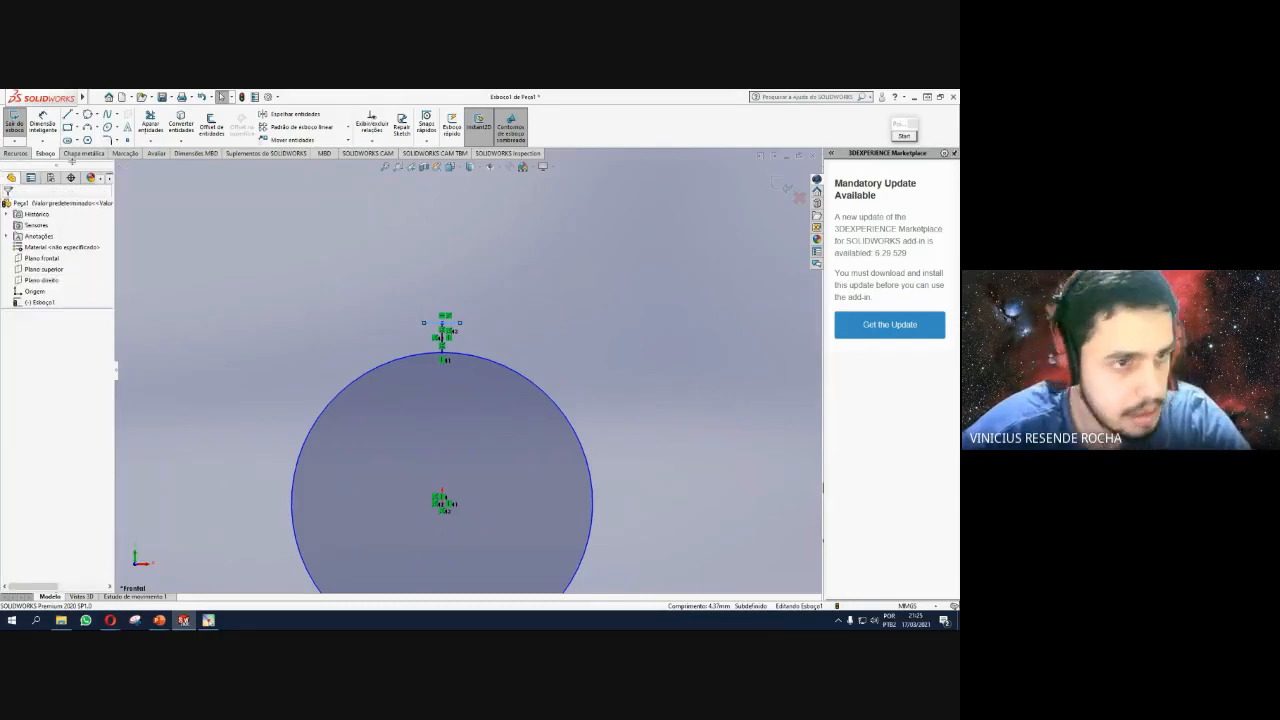
Drop vertical lines from the short horizontal line's ends to the bore circle, outlining the keyway.
click(68, 115)
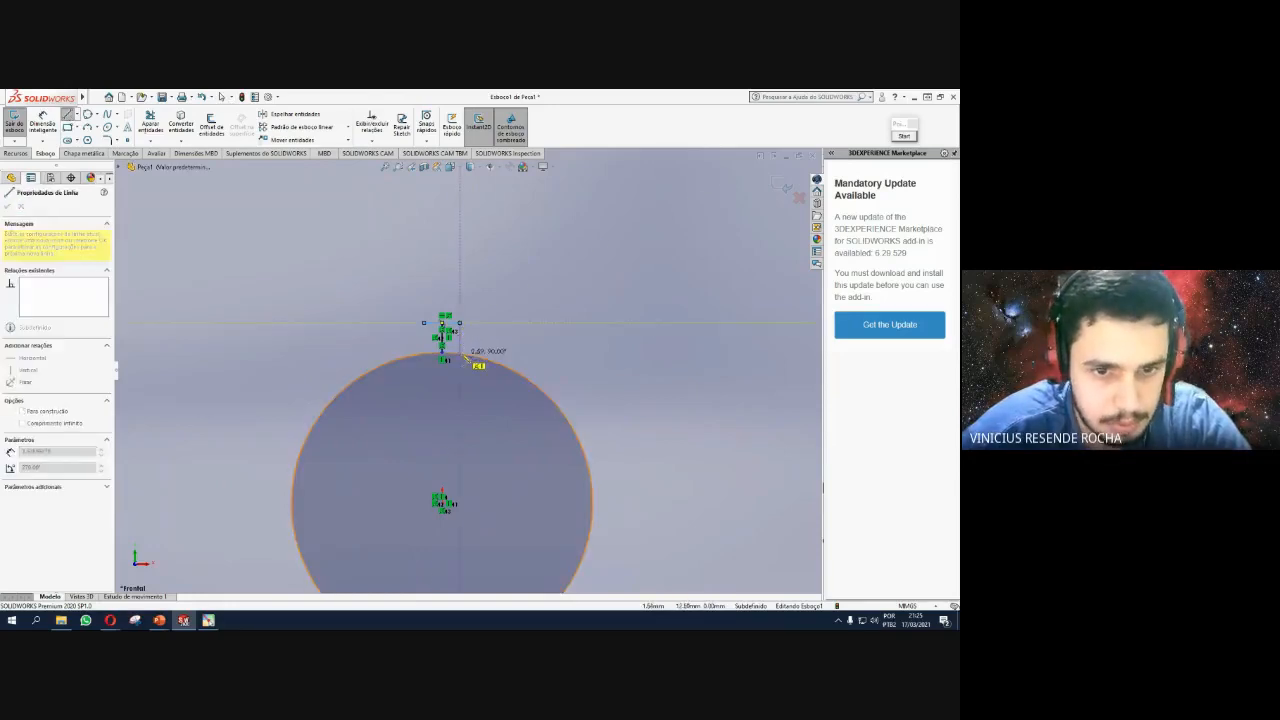
click(459, 322)
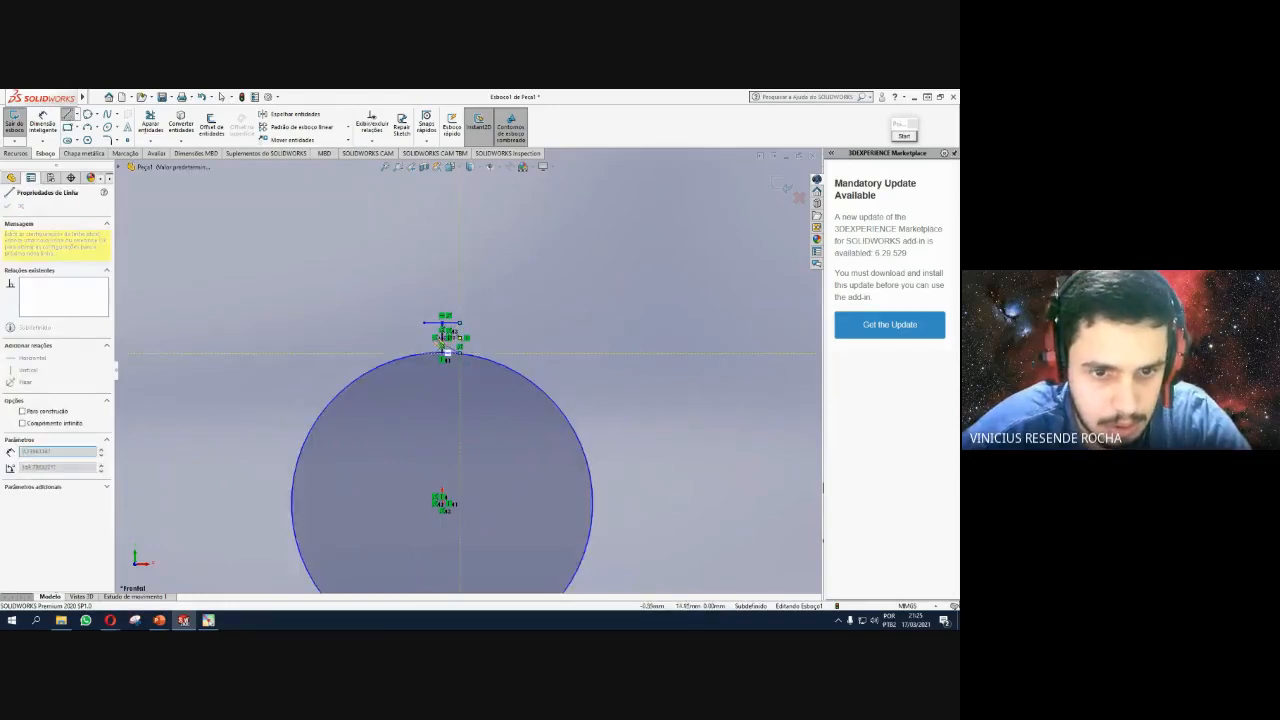
key(Escape)
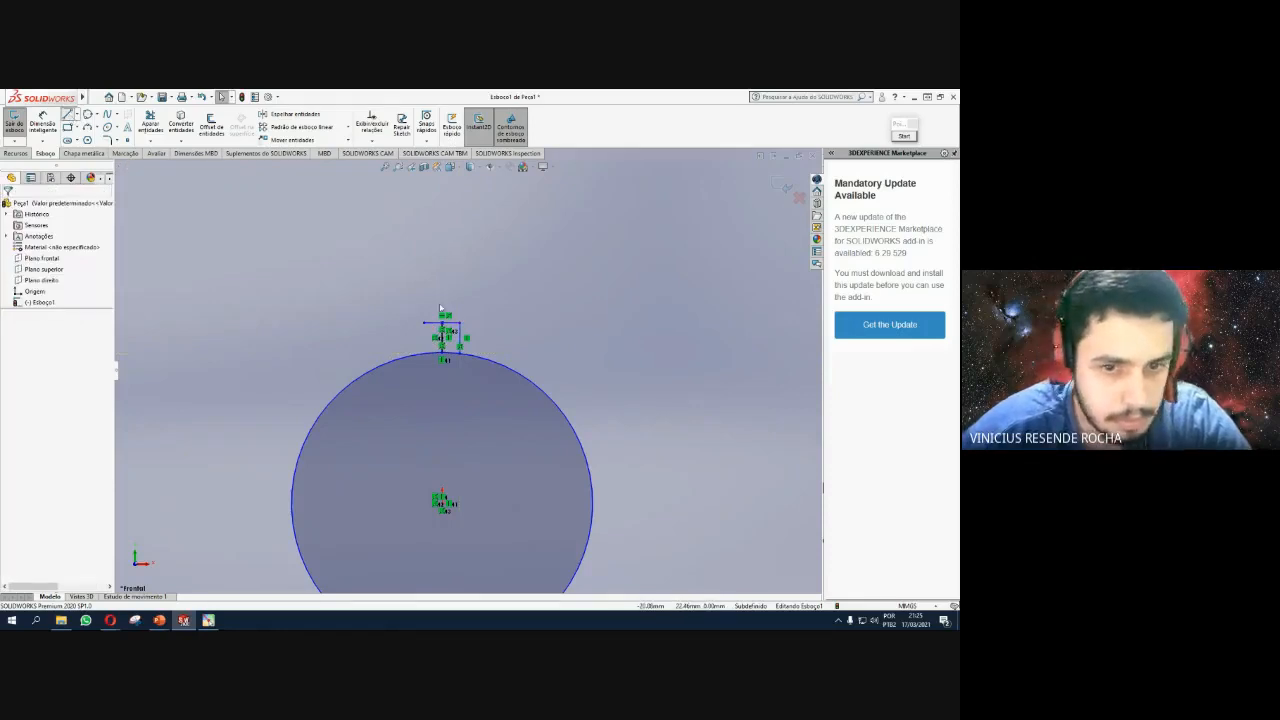
click(424, 323)
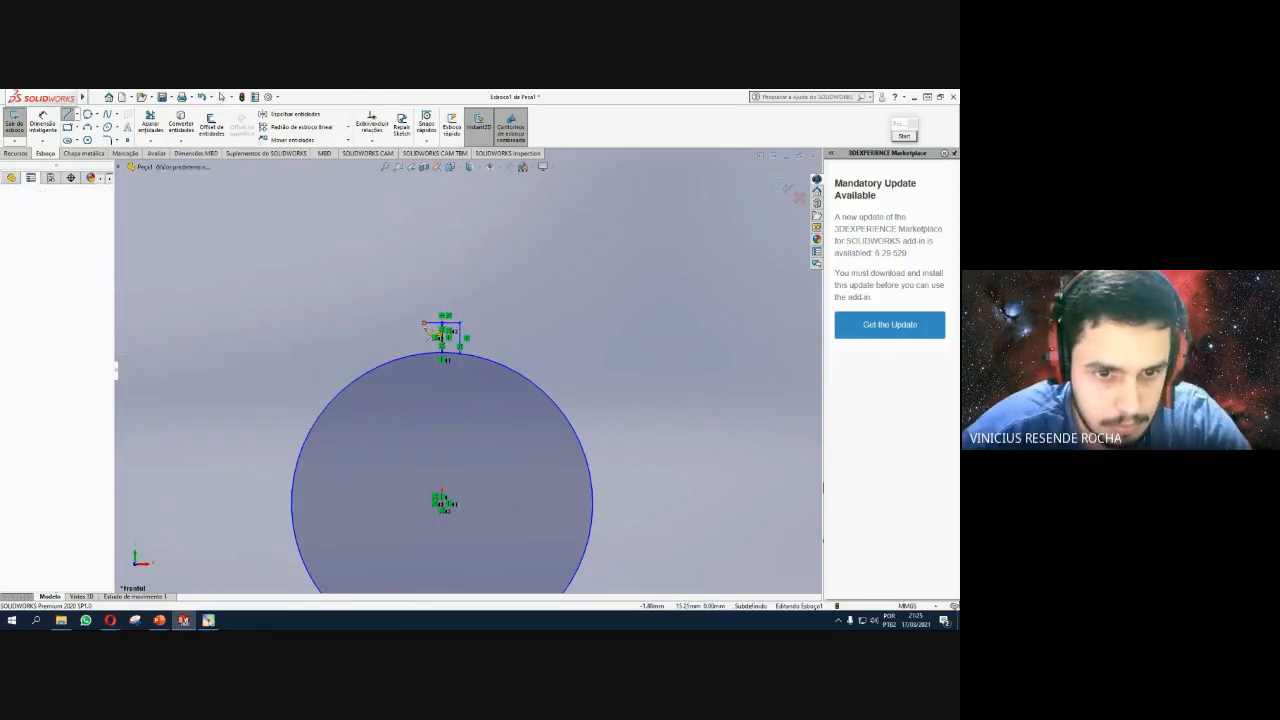
click(424, 353)
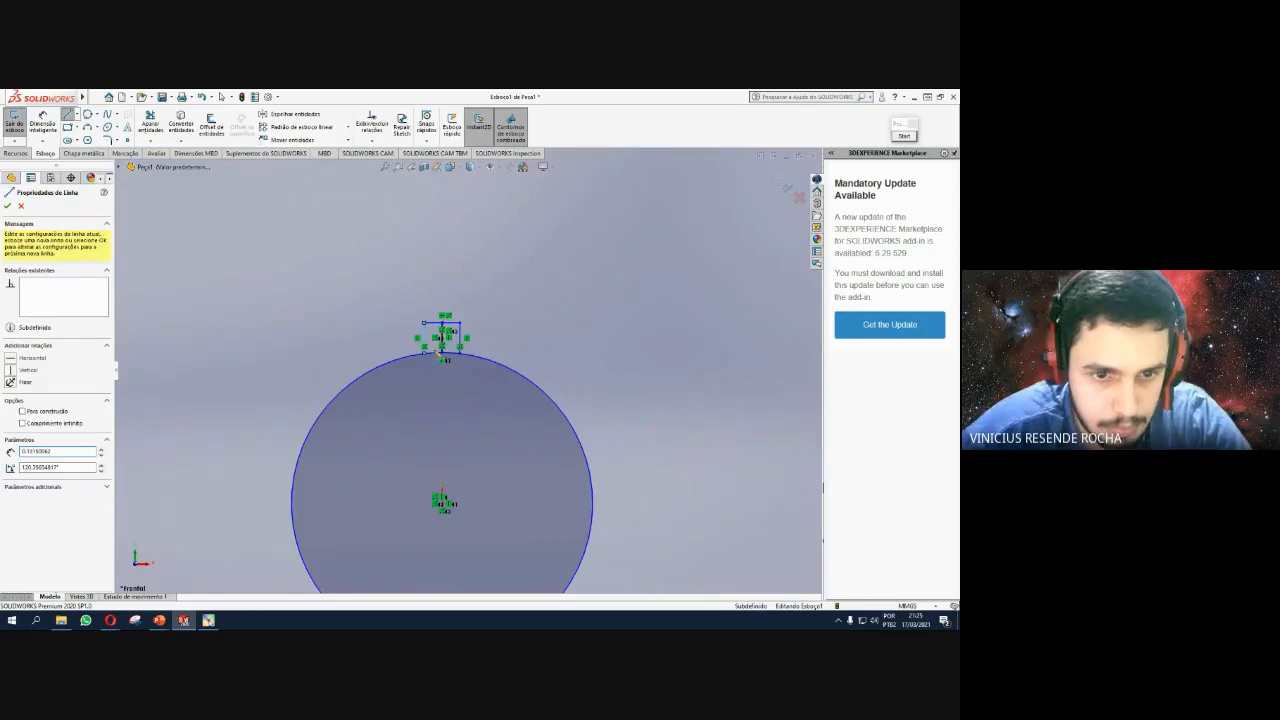
key(Escape)
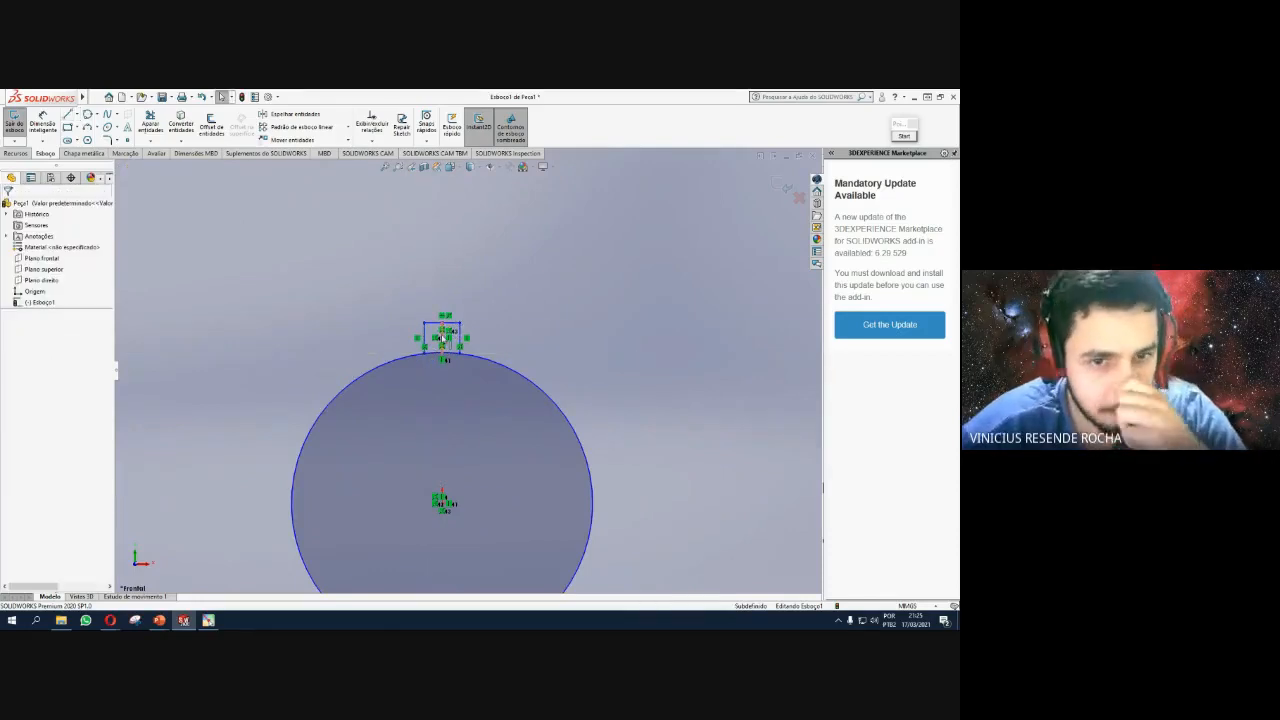
click(442, 338)
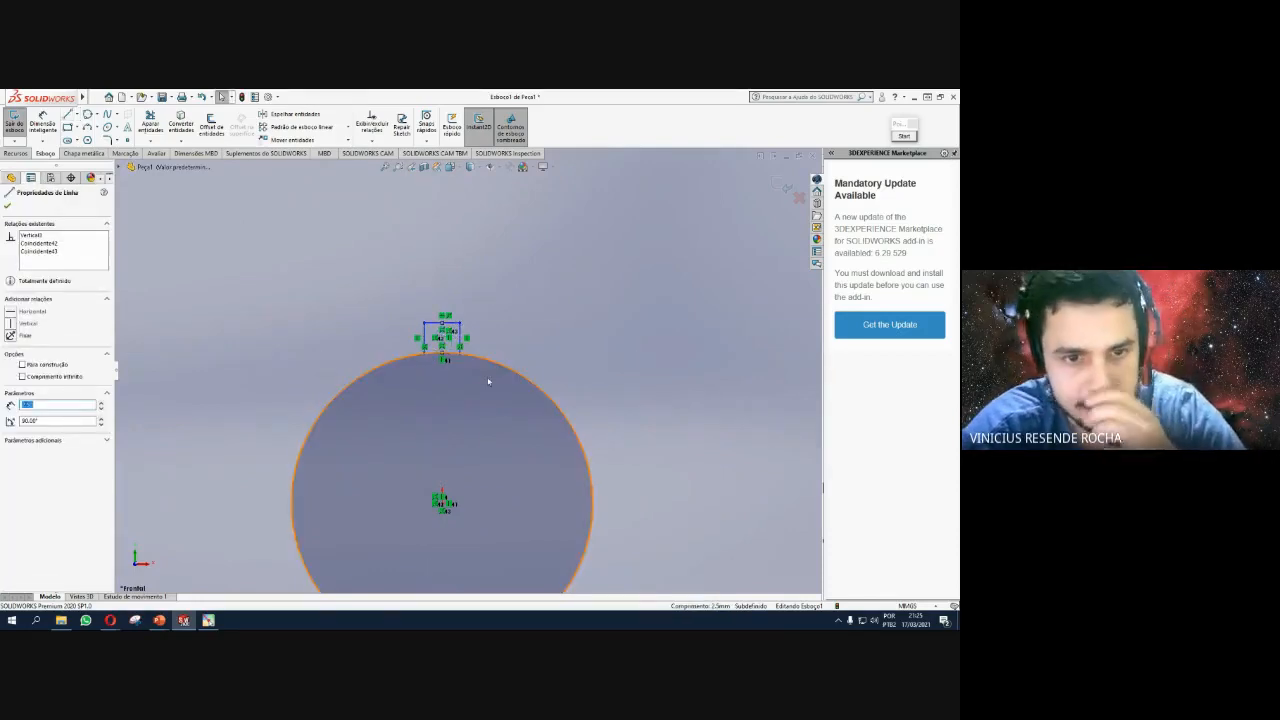
key(Escape)
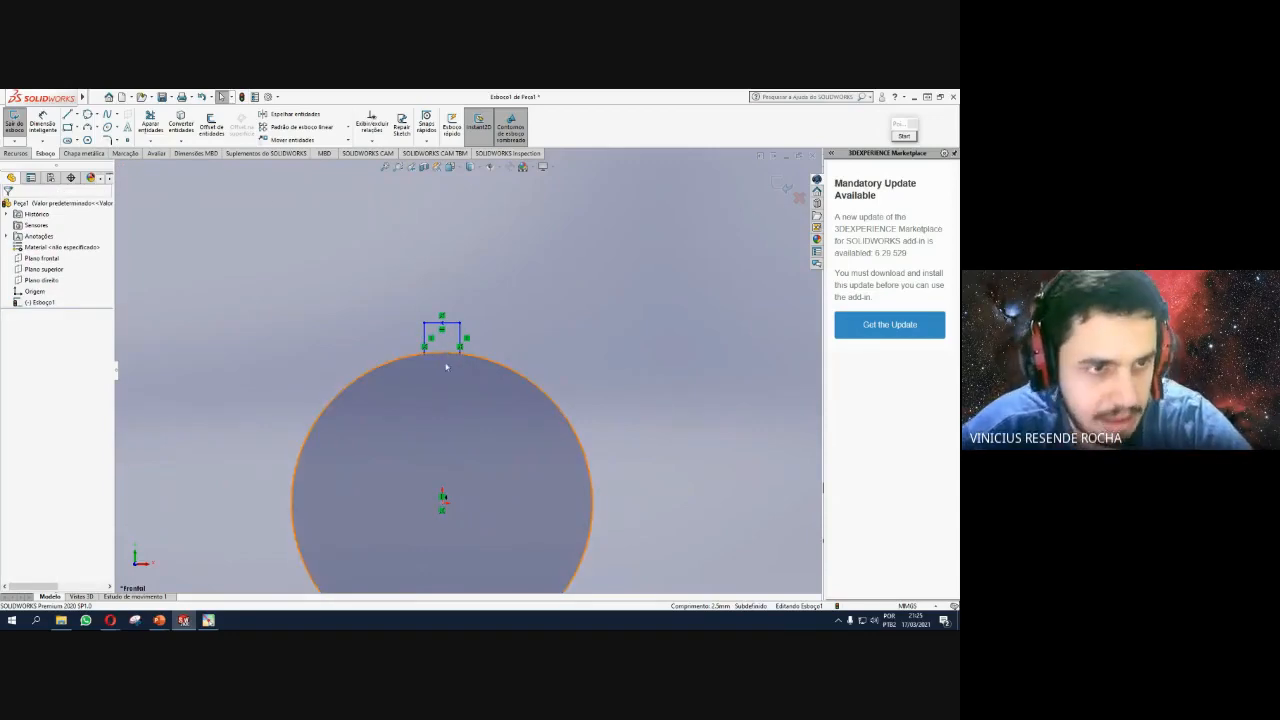
Trim the bore arc inside the keyway and the centre vertical line to open the notch.
click(149, 120)
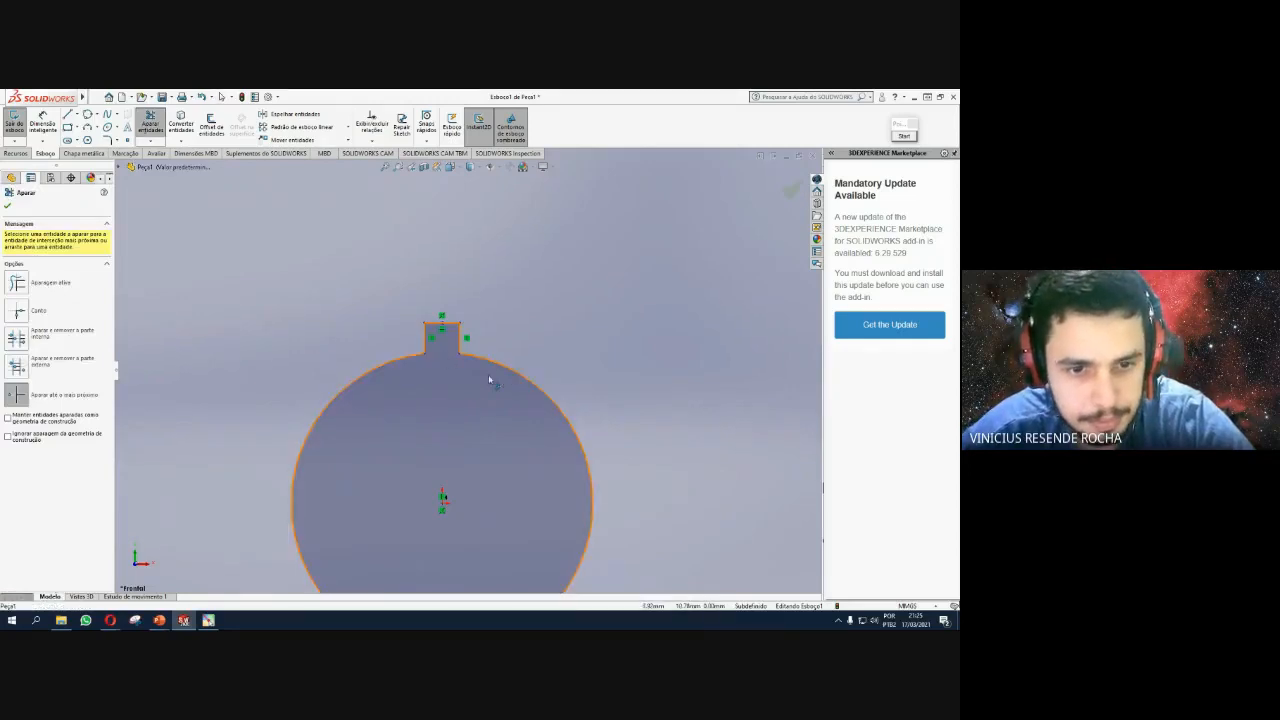
scroll(489, 379, down, 5)
scroll(470, 373, up, 3)
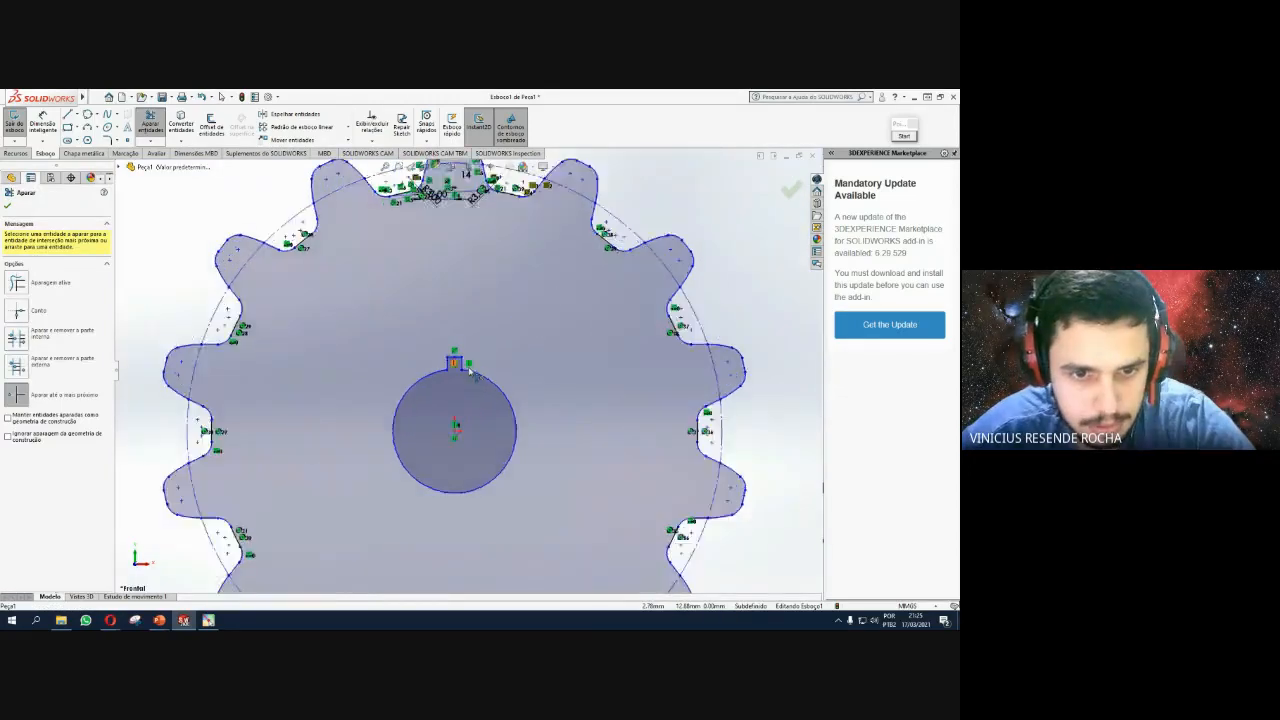
scroll(468, 378, up, 2)
scroll(471, 380, down, 6)
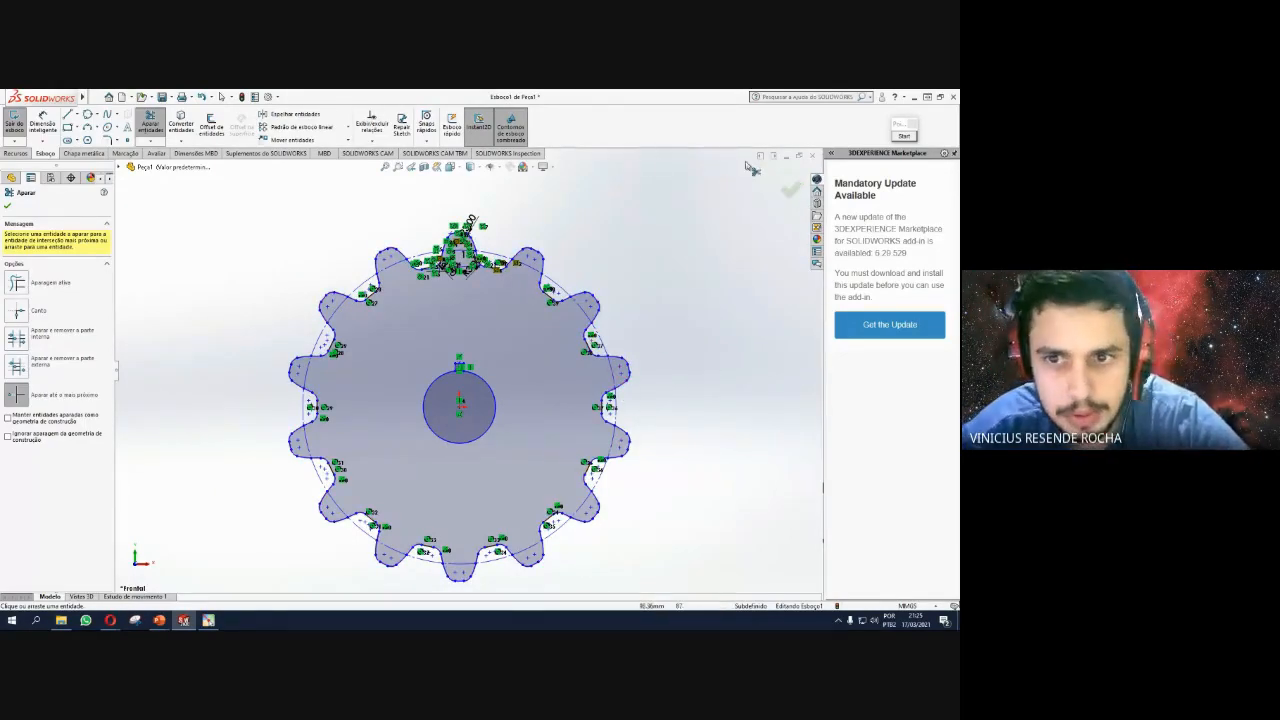
click(793, 191)
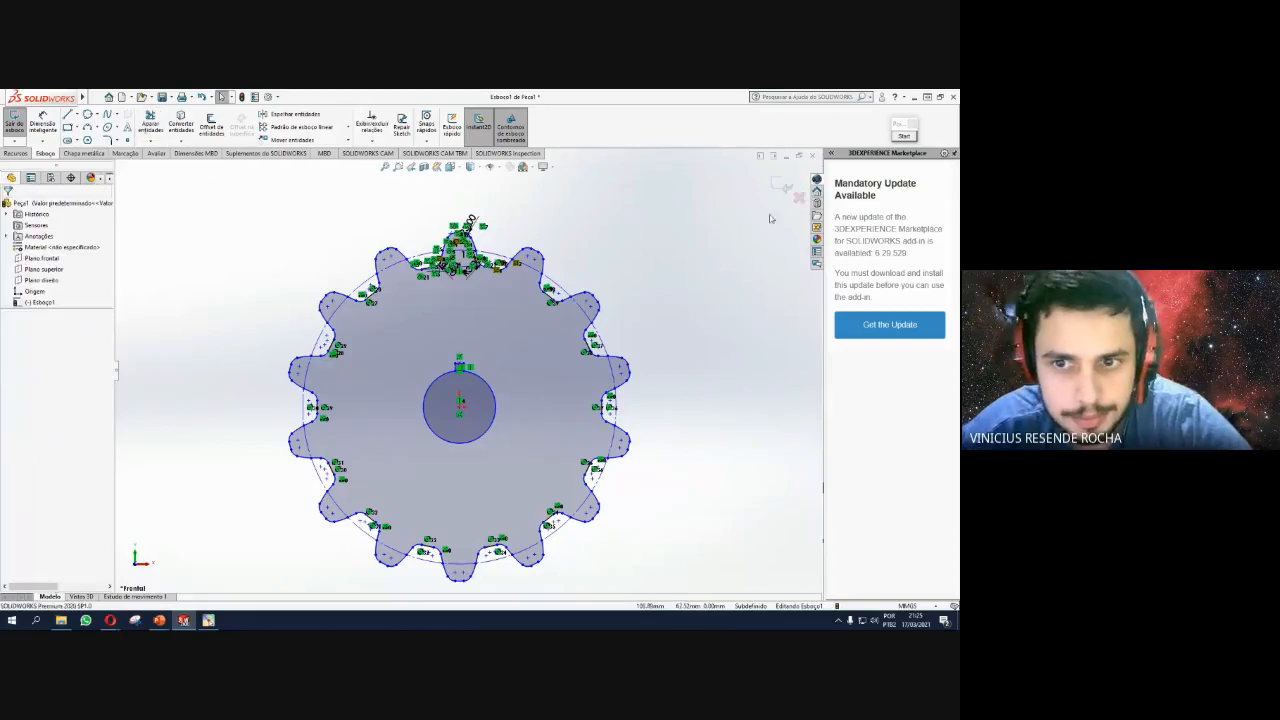
Extrude the gear sketch 20 mm with a mid-plane end condition into a solid.
click(781, 189)
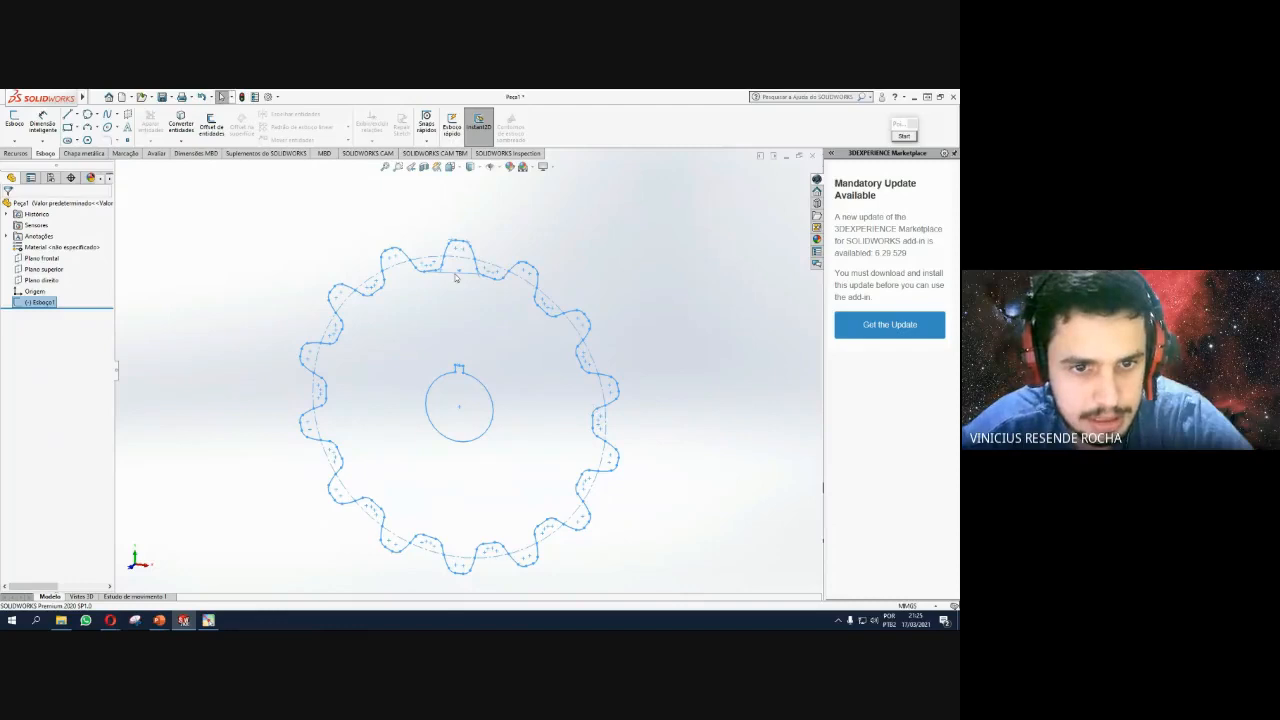
scroll(455, 277, down, 5)
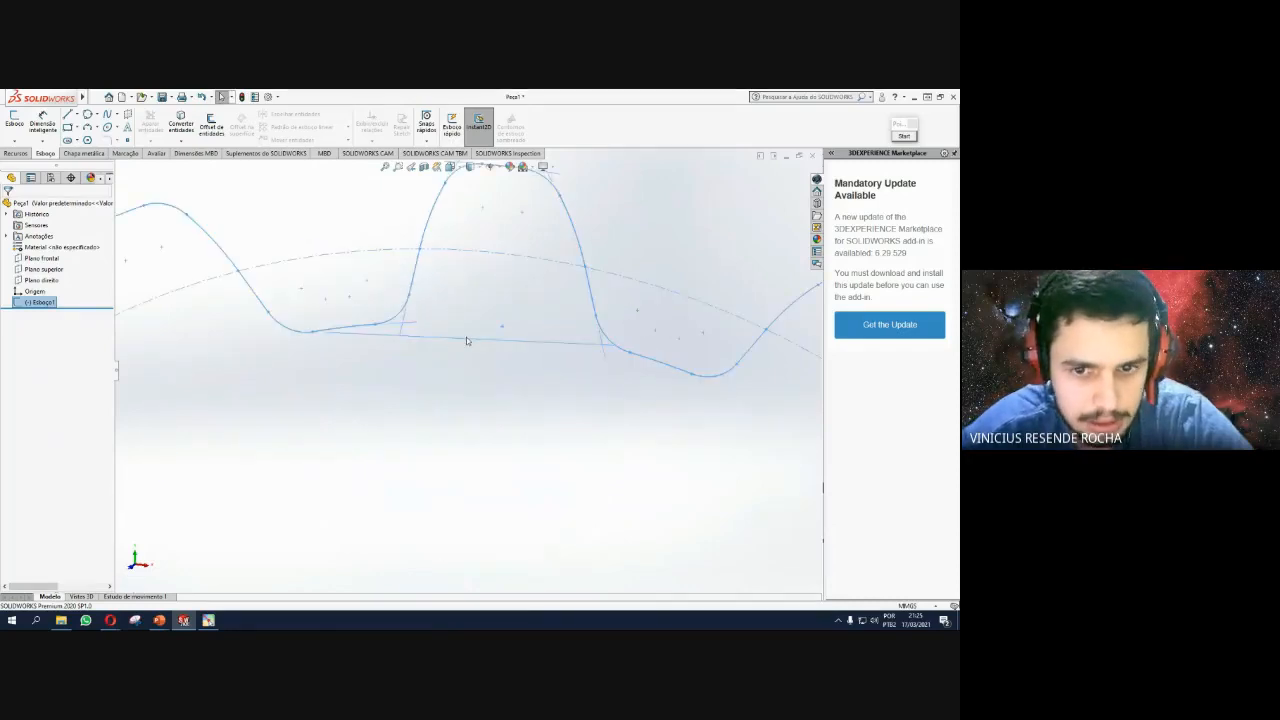
scroll(466, 341, up, 6)
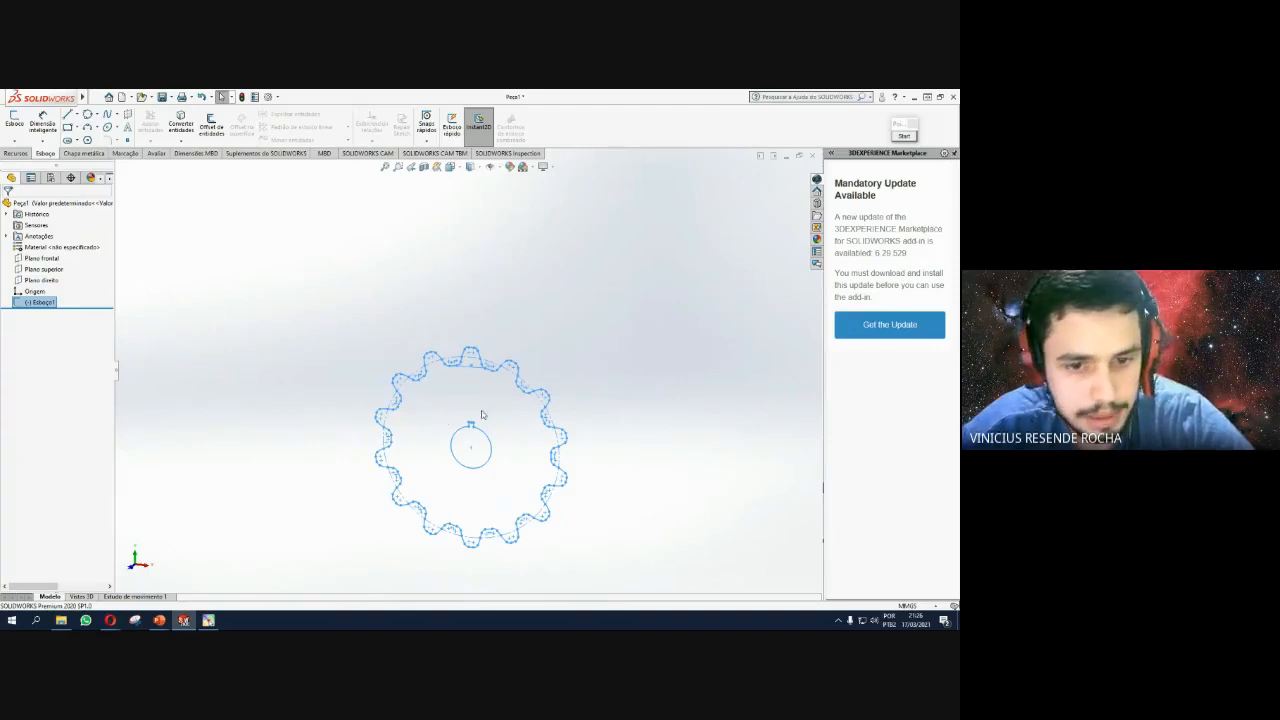
click(17, 153)
click(22, 123)
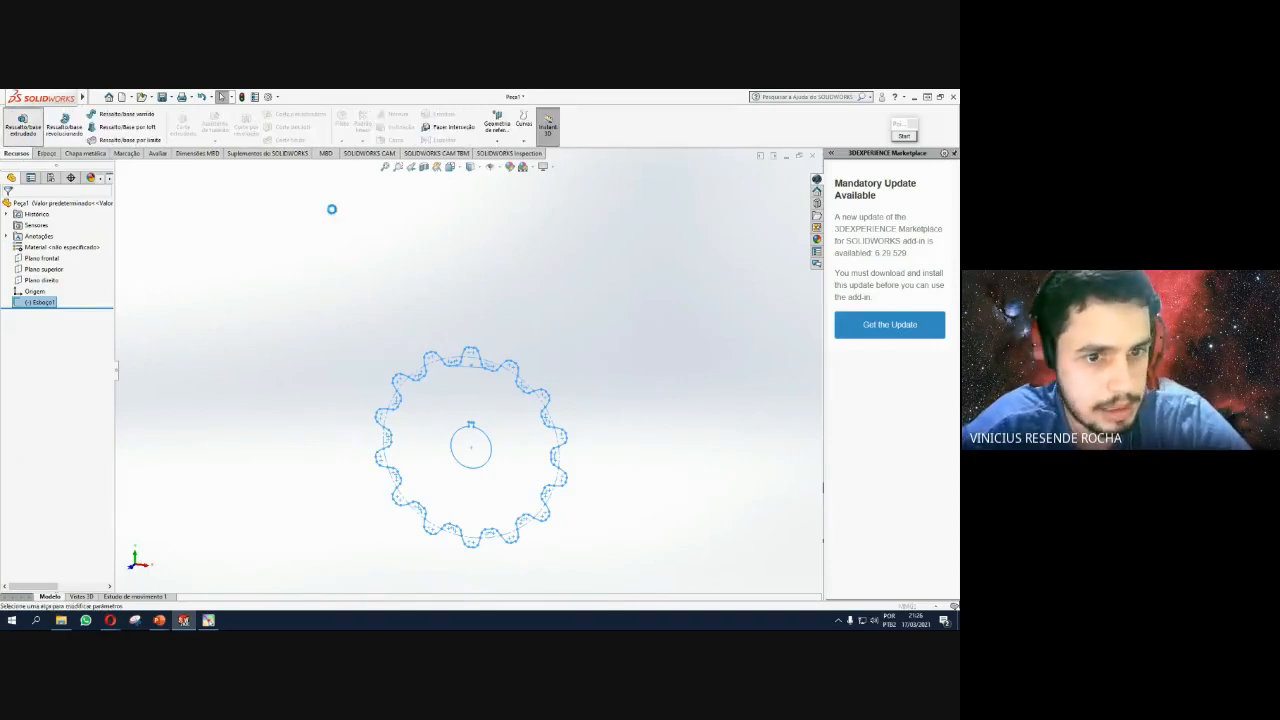
middle_drag(577, 387, 510, 397)
click(67, 268)
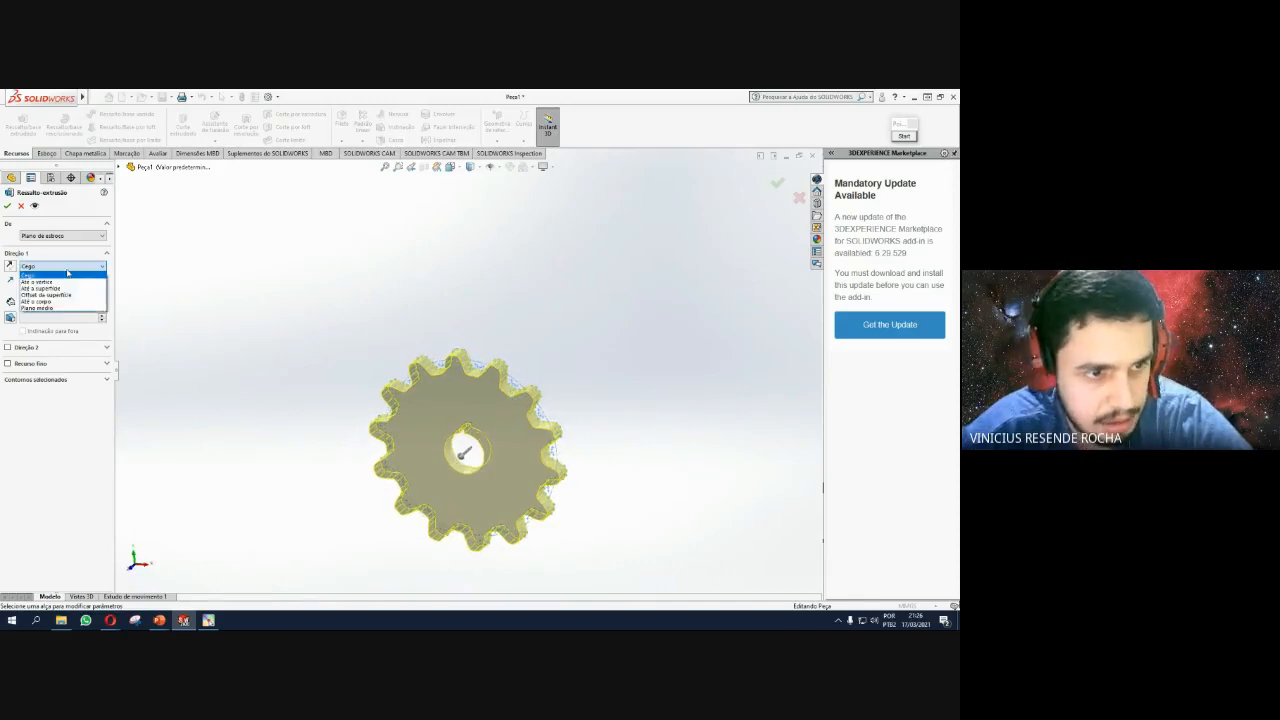
click(67, 309)
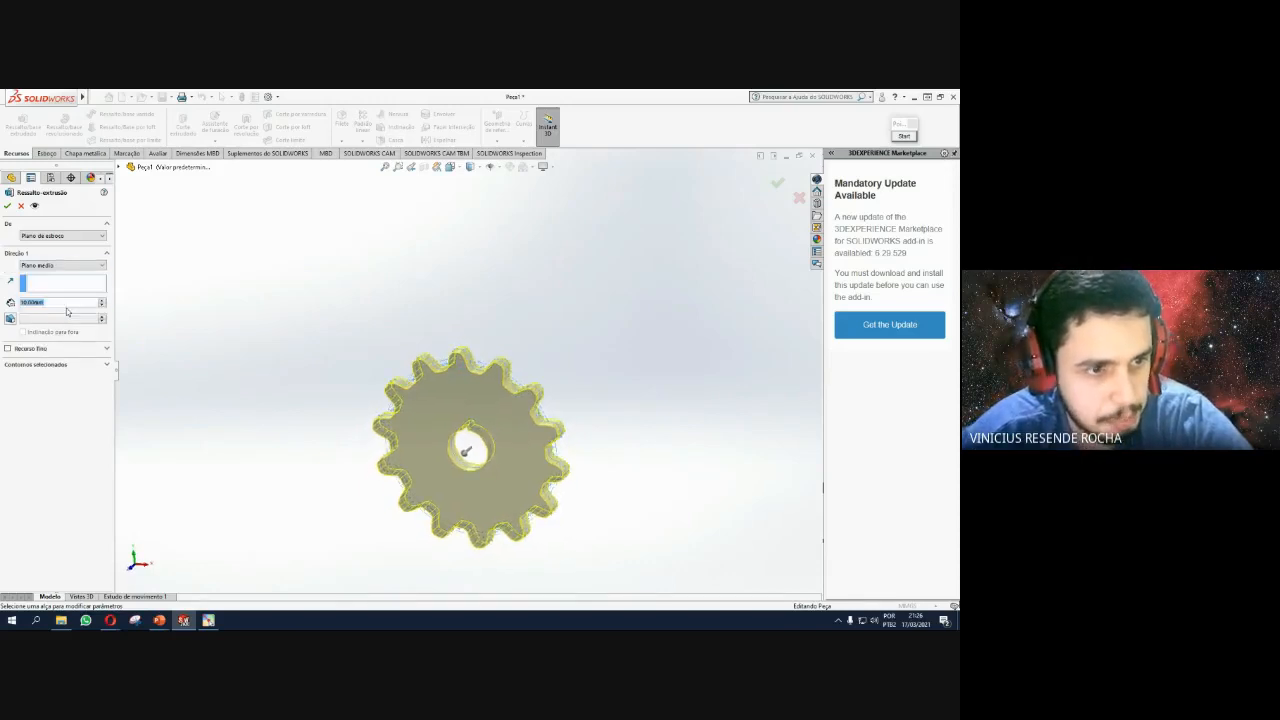
middle_drag(562, 332, 526, 360)
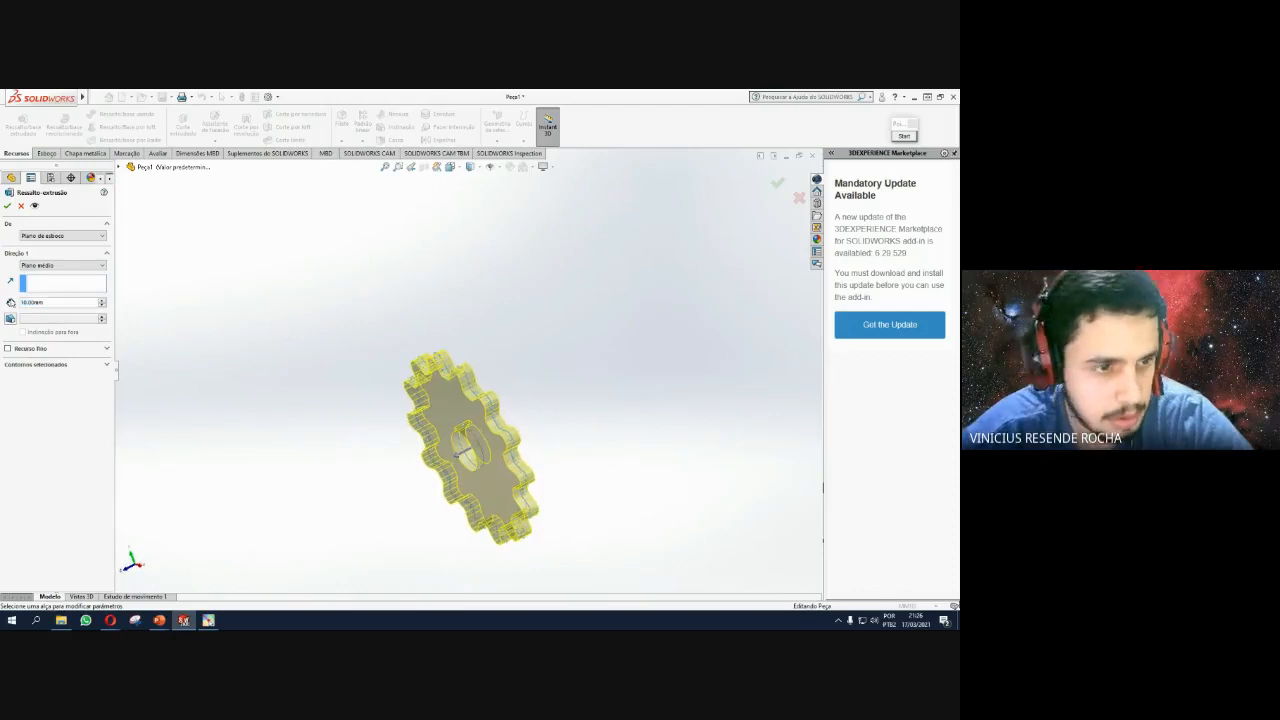
drag(56, 301, 2, 293)
text(20)
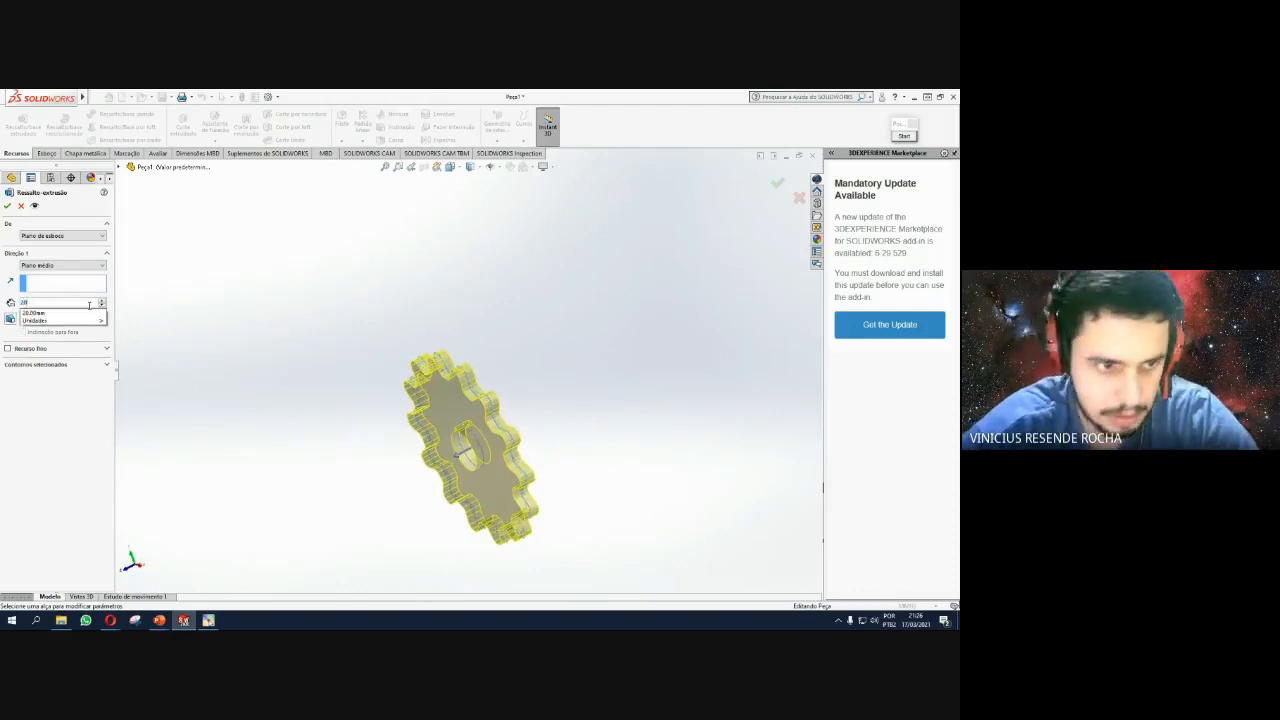
key(Return)
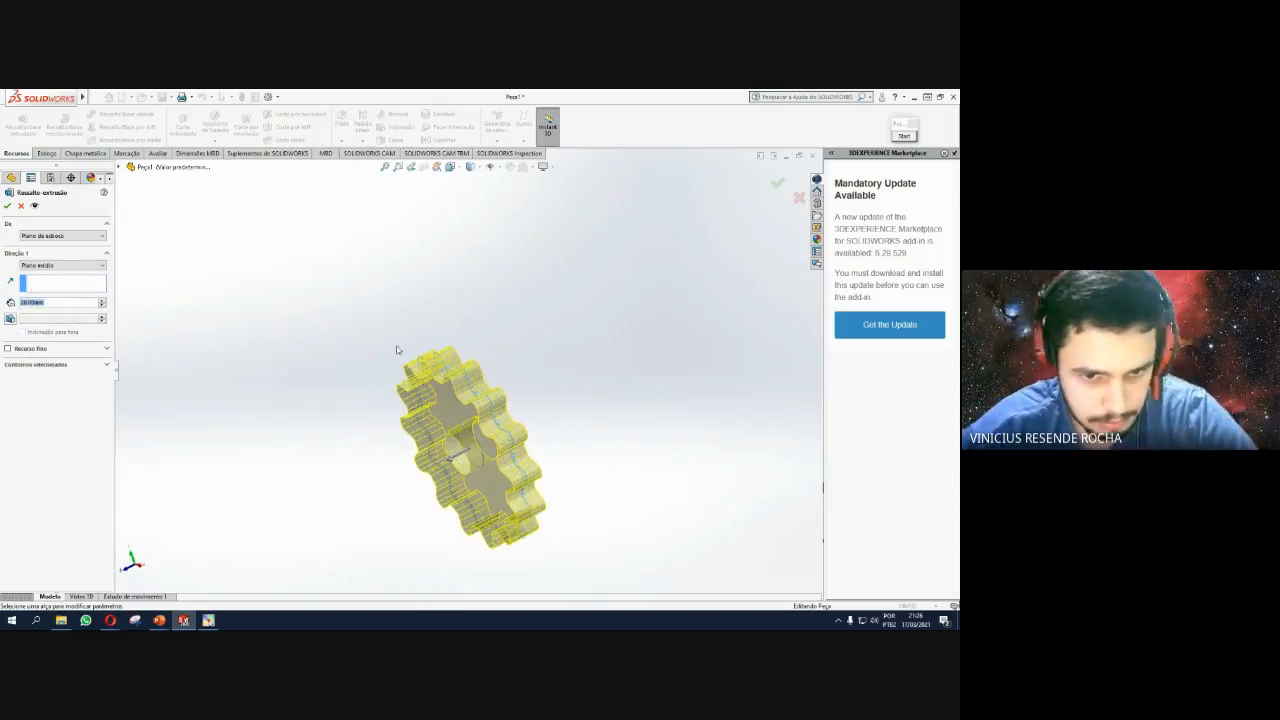
middle_drag(398, 348, 438, 279)
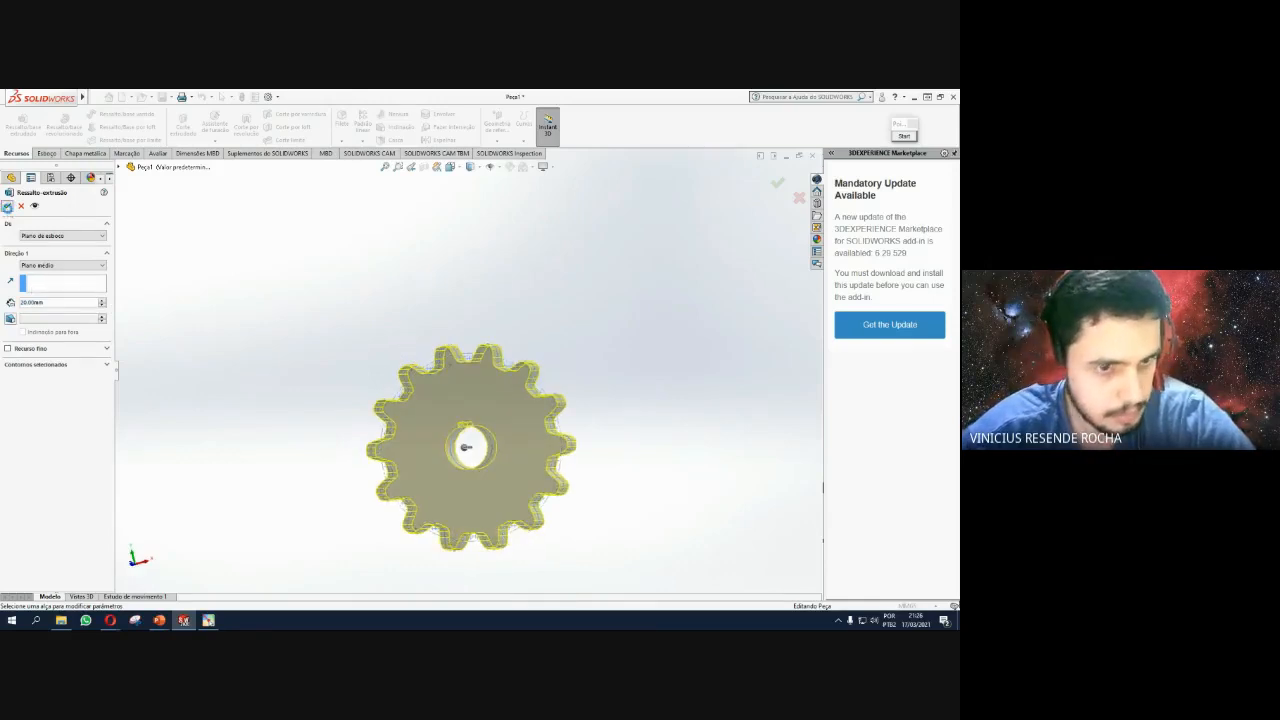
click(7, 206)
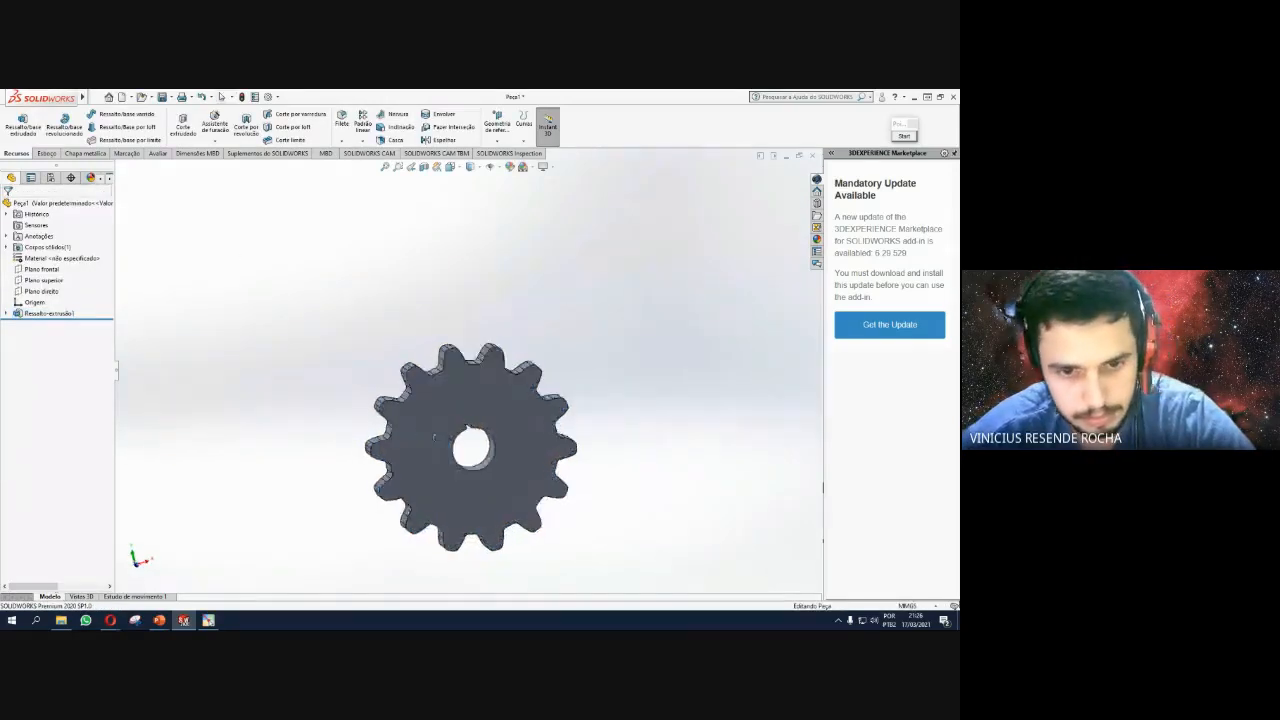
Look over the solid gear's teeth, then bring the PowerPoint slideshow to the front.
middle_drag(433, 437, 305, 430)
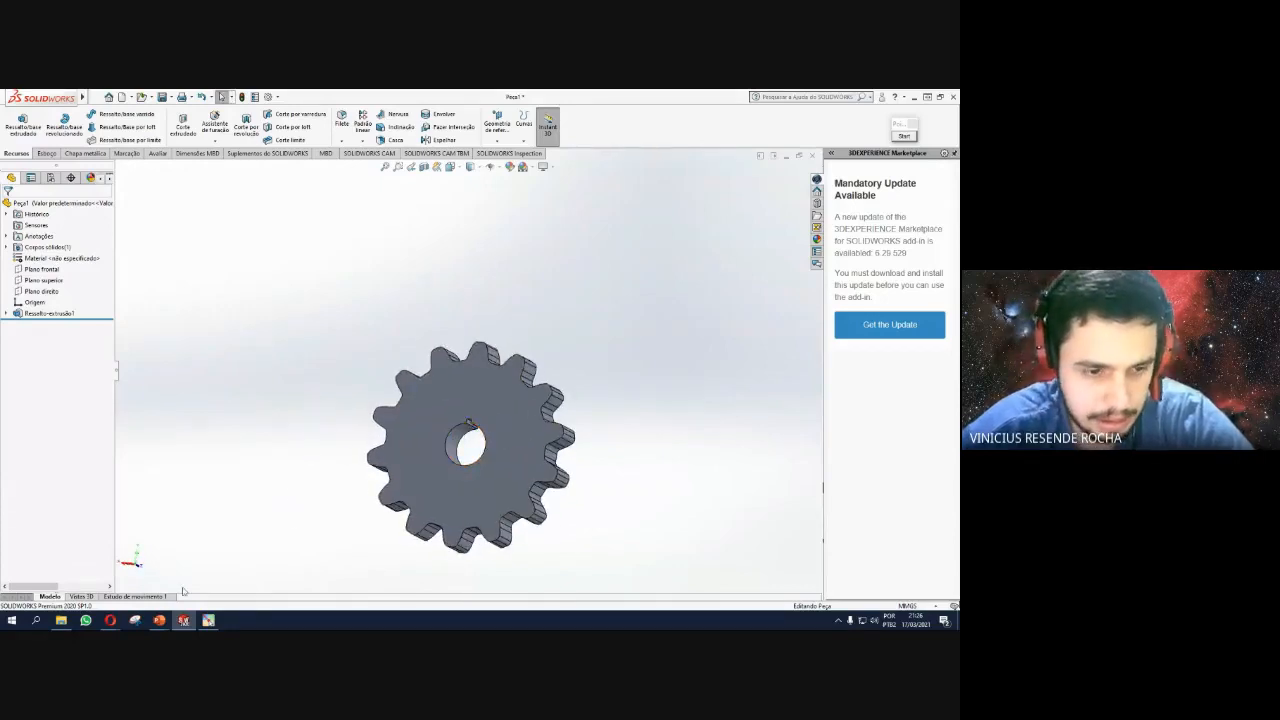
click(163, 620)
click(170, 590)
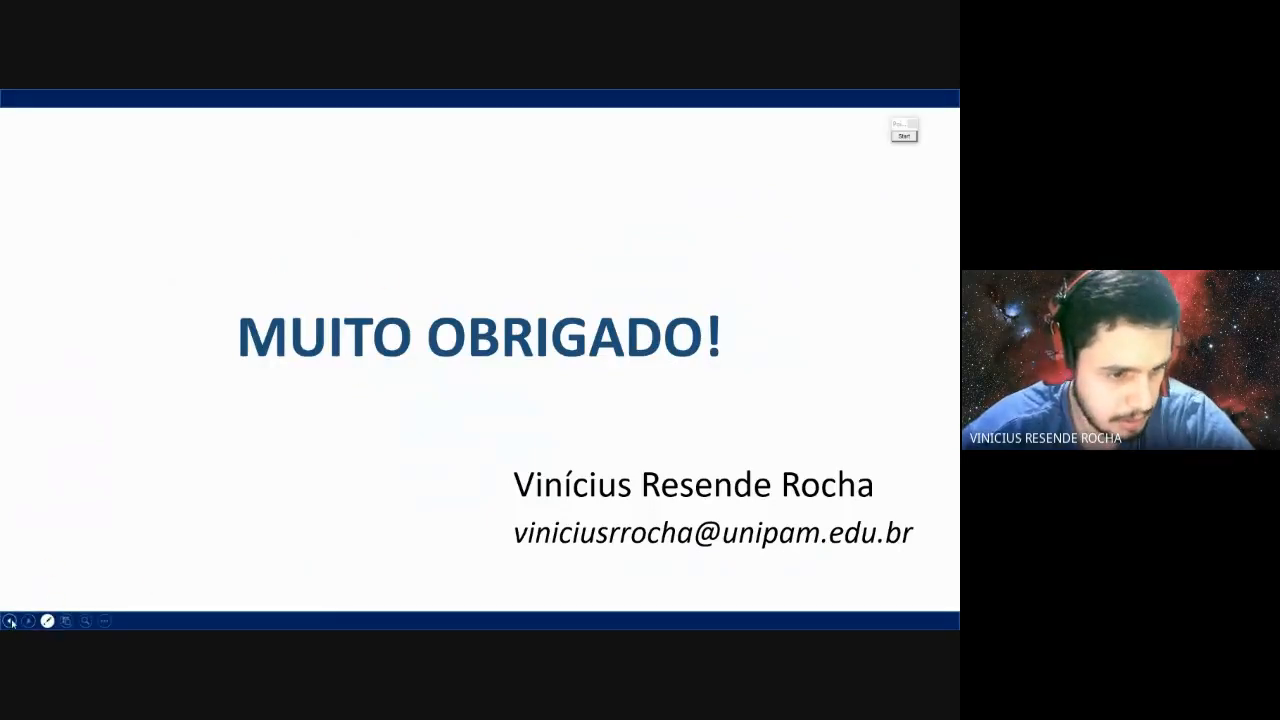
Step back through the slides to the four gear-body photos, then Alt+Tab to SOLIDWORKS.
click(9, 621)
click(9, 621)
click(9, 621)
click(9, 621)
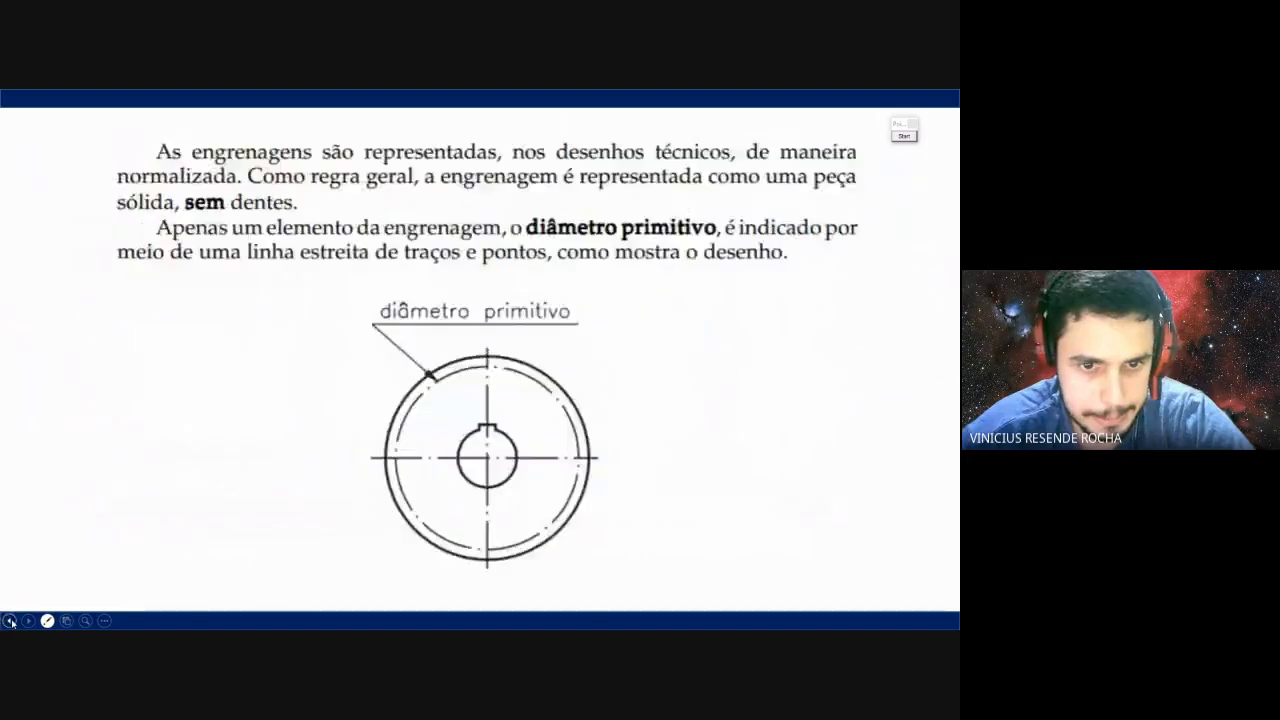
click(9, 621)
click(28, 621)
click(28, 621)
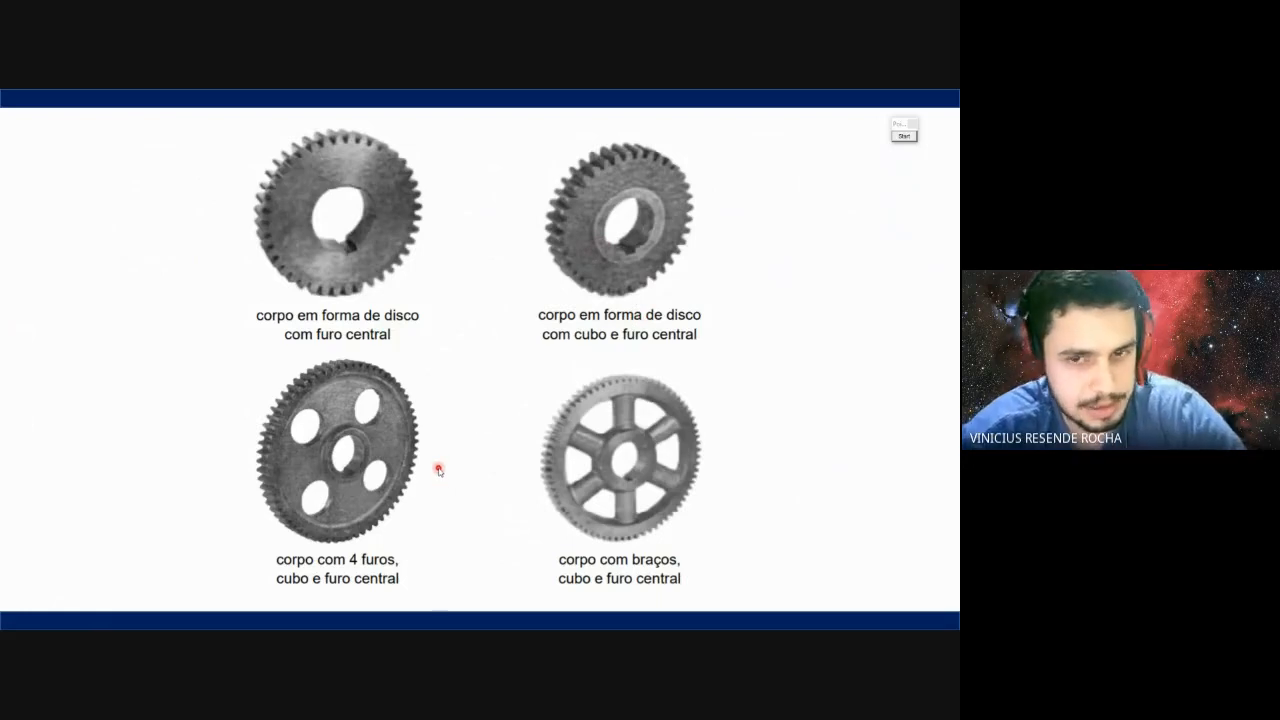
key(alt+Tab)
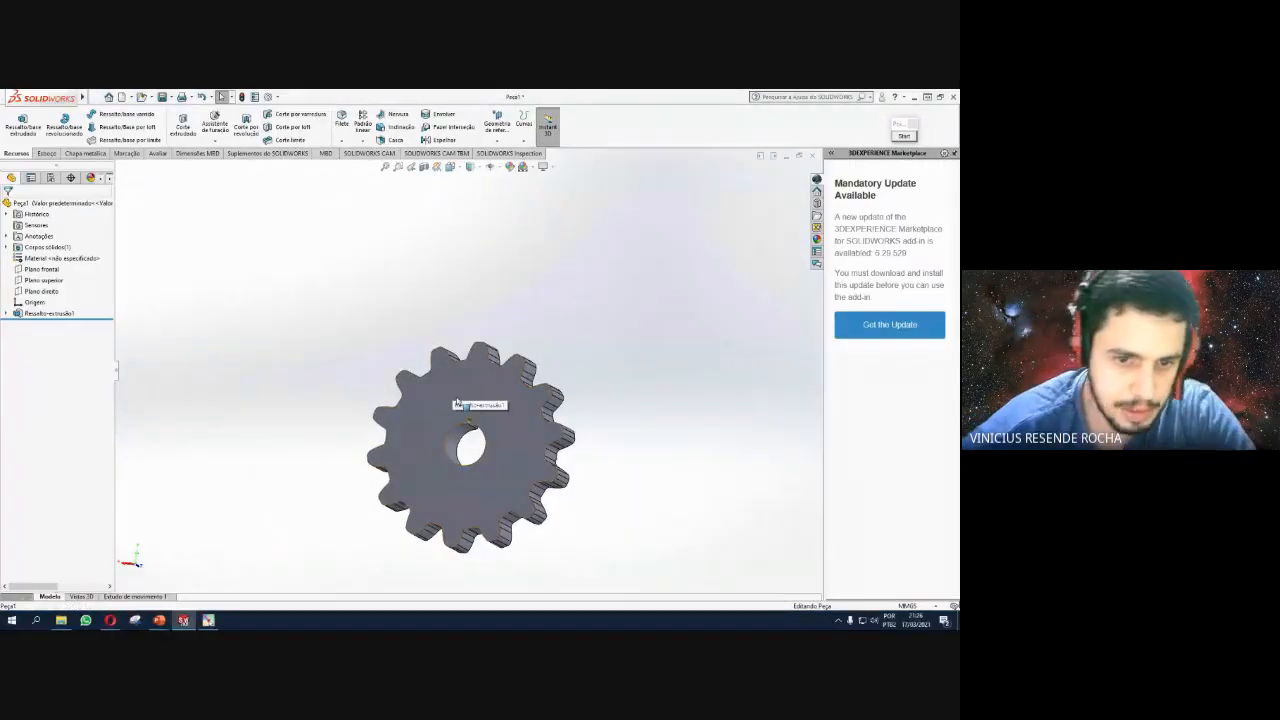
Start a new sketch on the gear's front face, viewed Normal To.
click(450, 378)
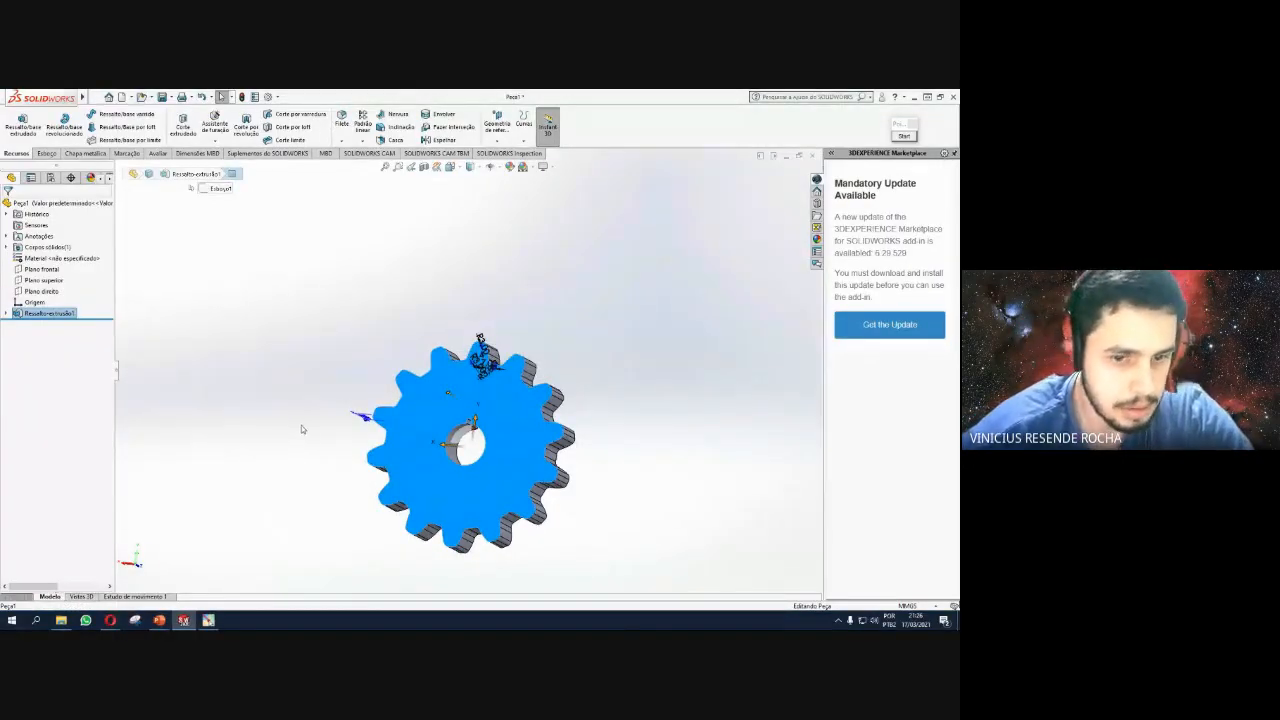
key(ctrl+8)
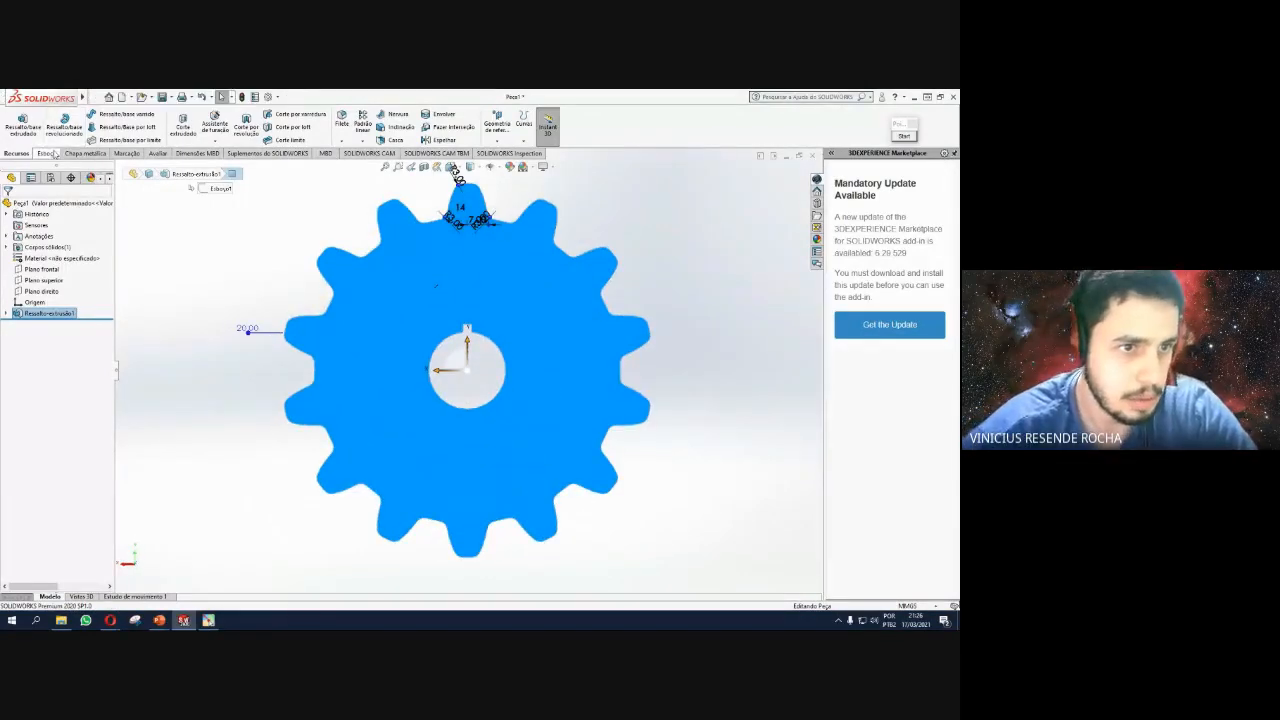
click(47, 155)
click(14, 122)
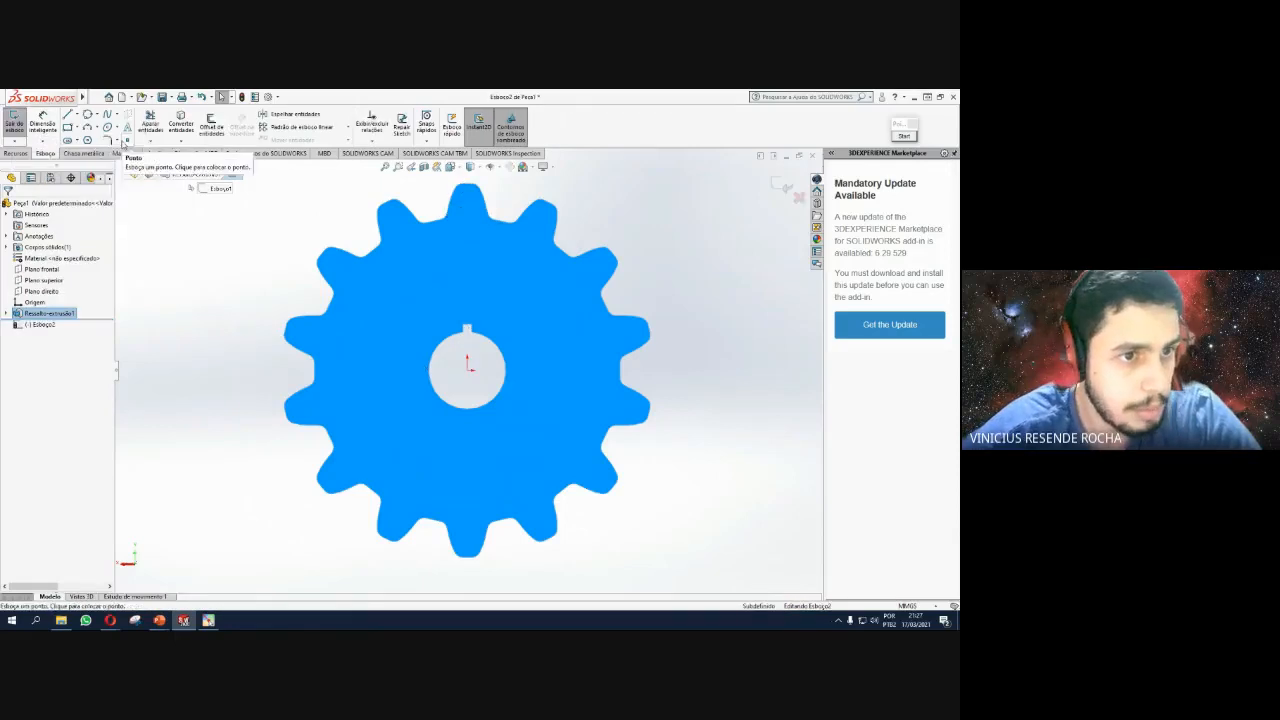
Draw a 25 mm radius circle centred on the gear and exit the sketch.
click(97, 116)
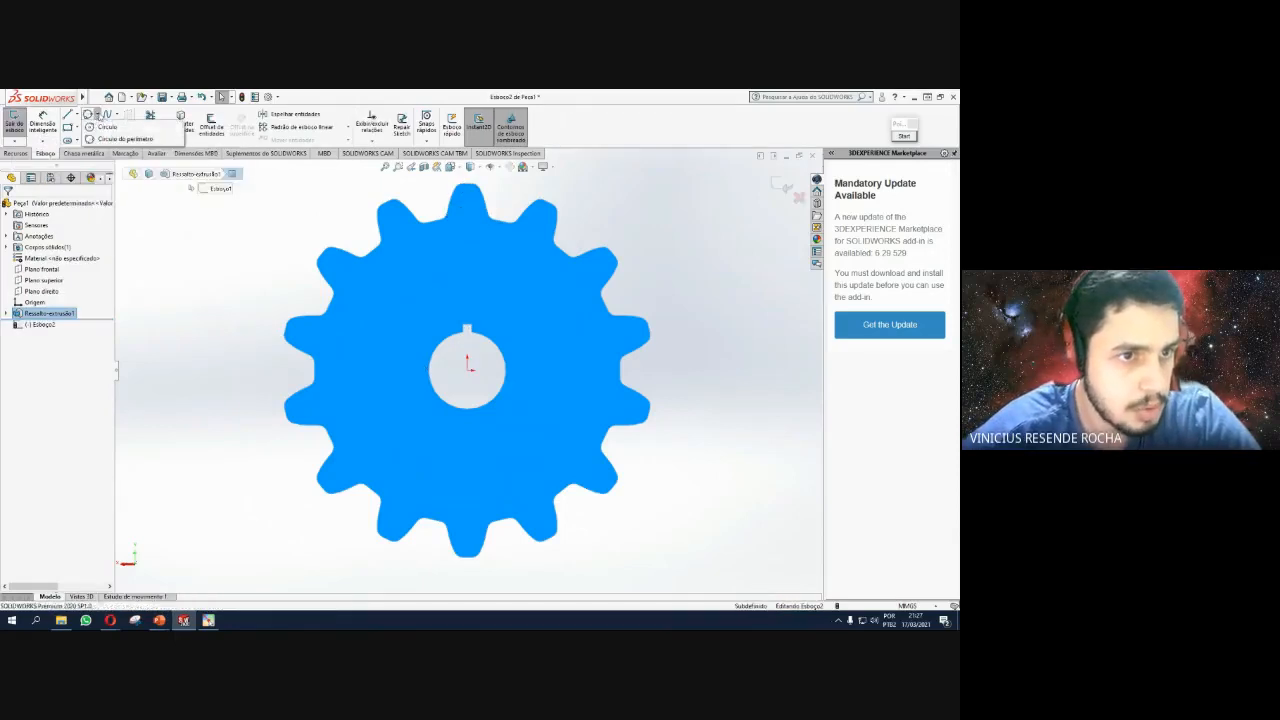
click(106, 127)
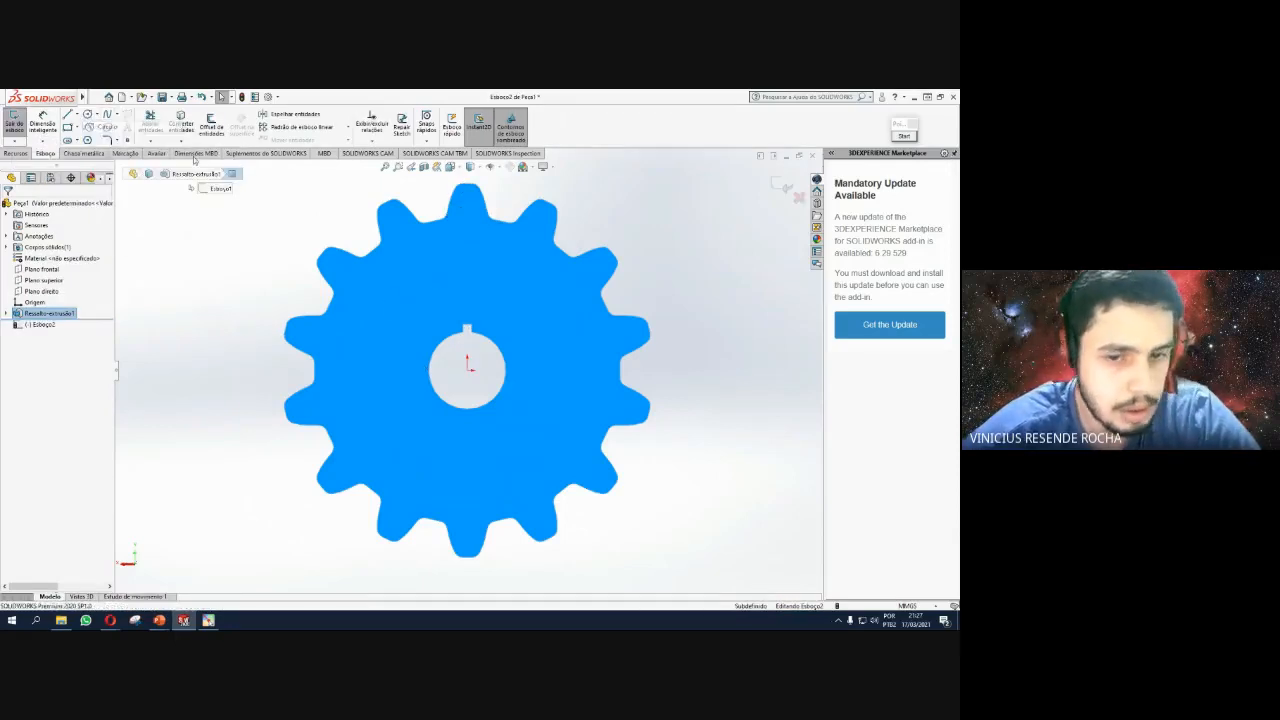
click(468, 371)
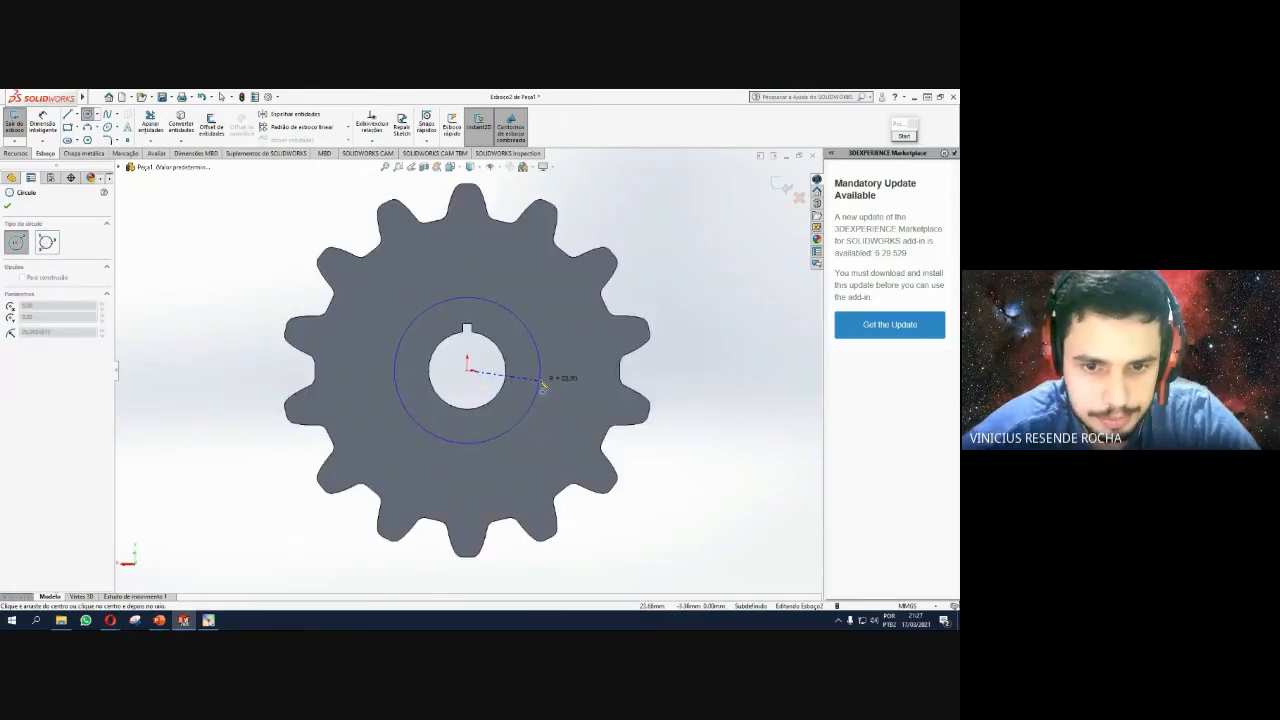
click(542, 386)
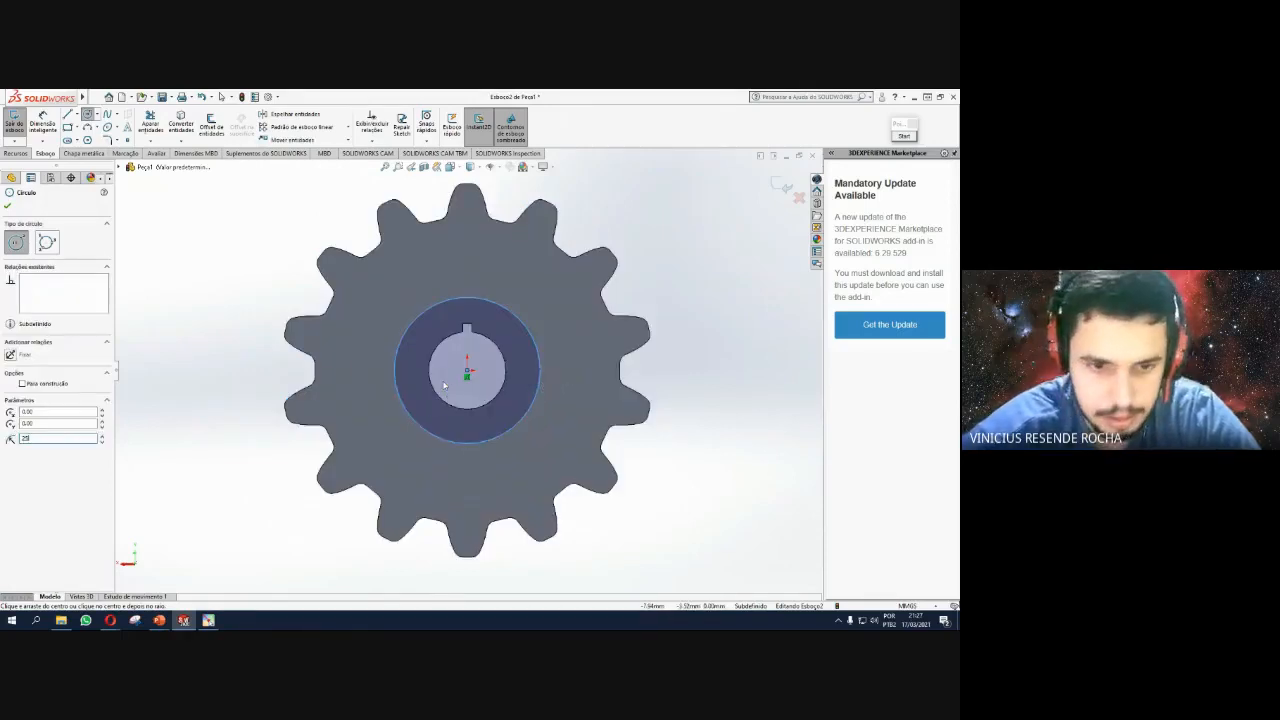
text(25)
key(Return)
click(7, 206)
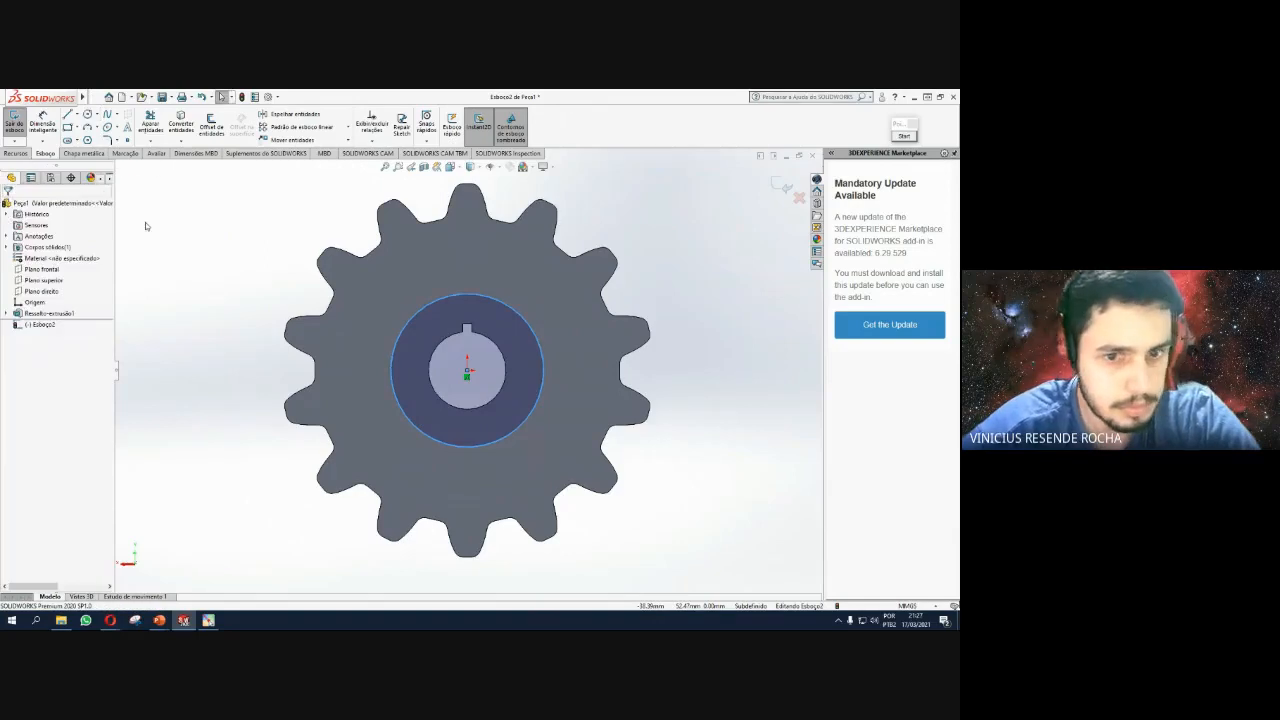
click(786, 188)
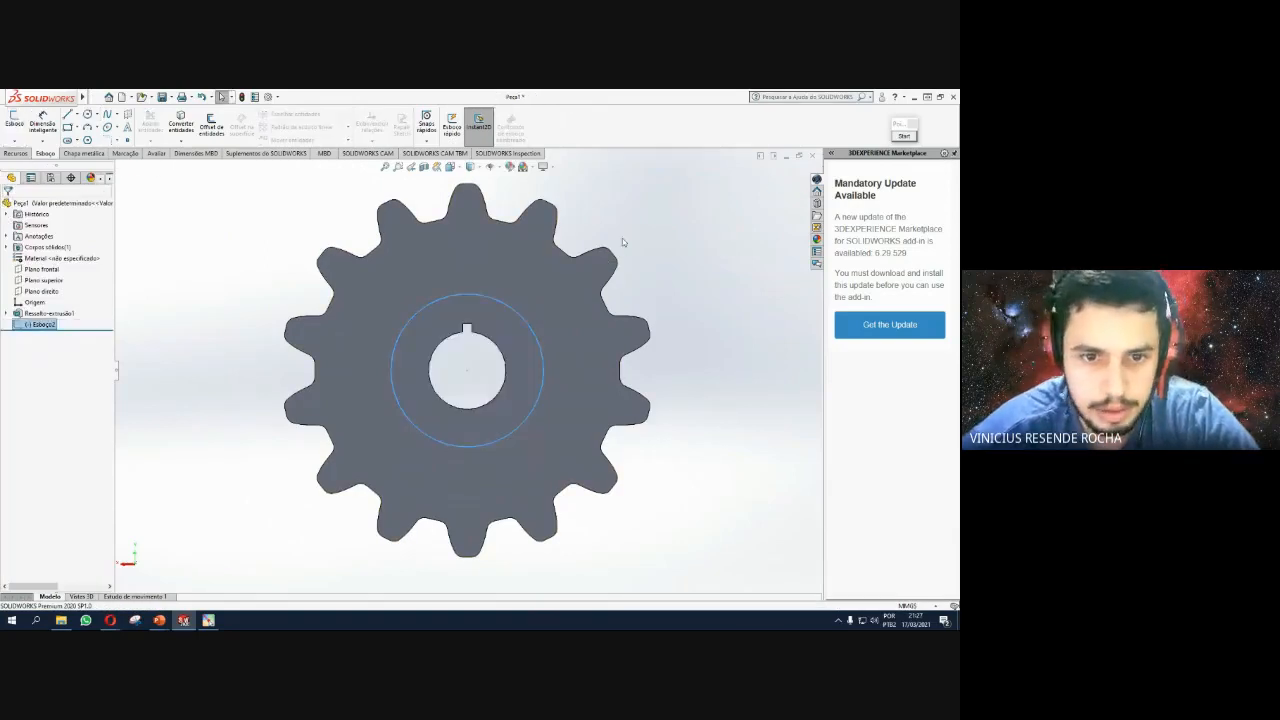
middle_drag(706, 260, 651, 317)
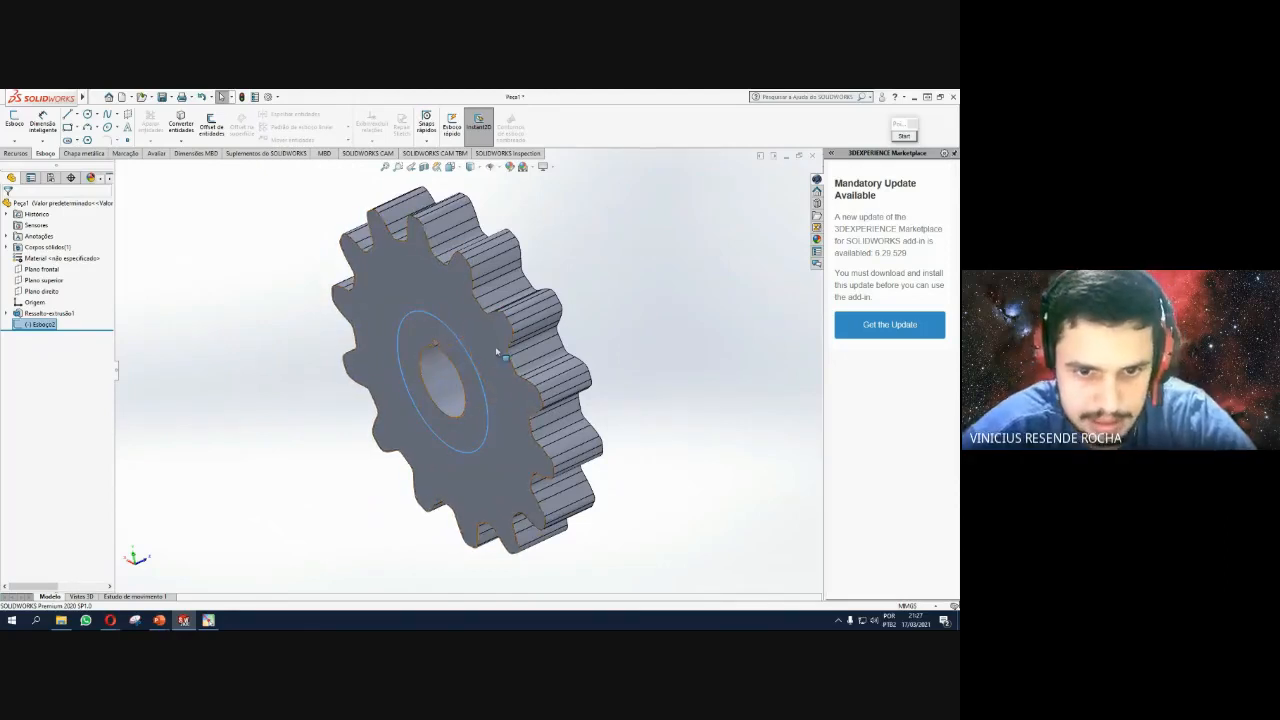
middle_drag(483, 360, 484, 300)
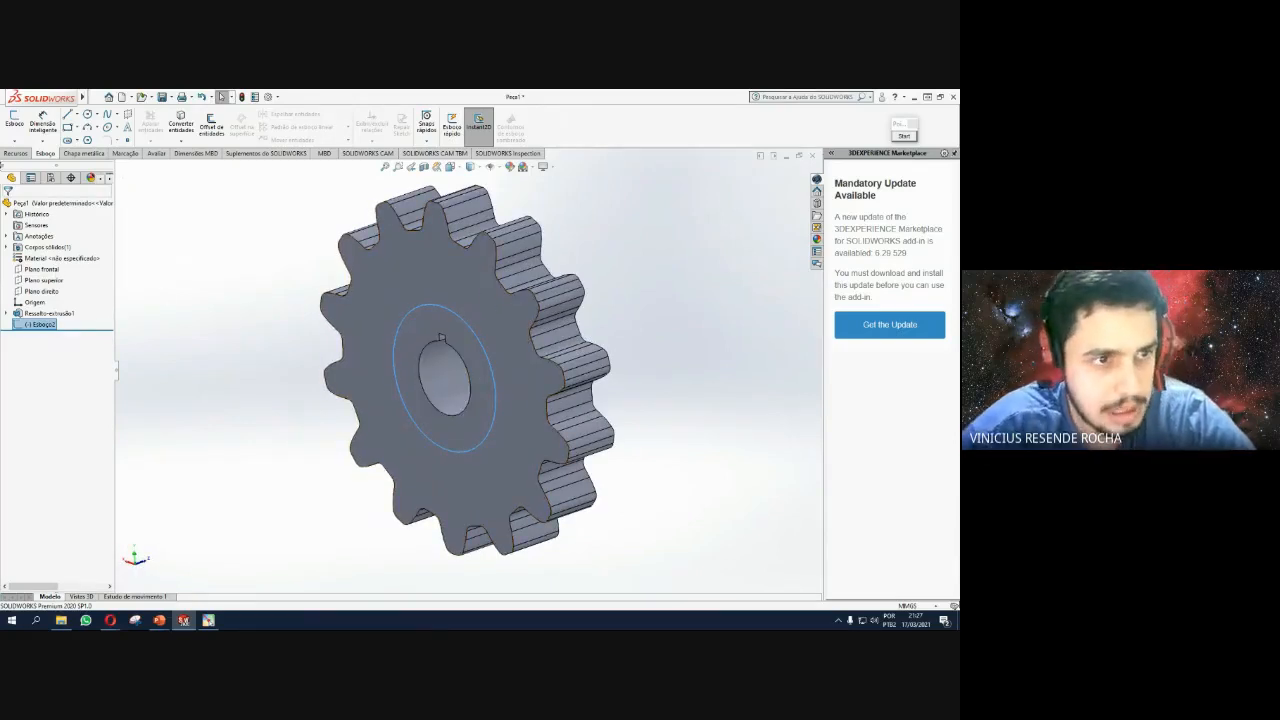
click(15, 154)
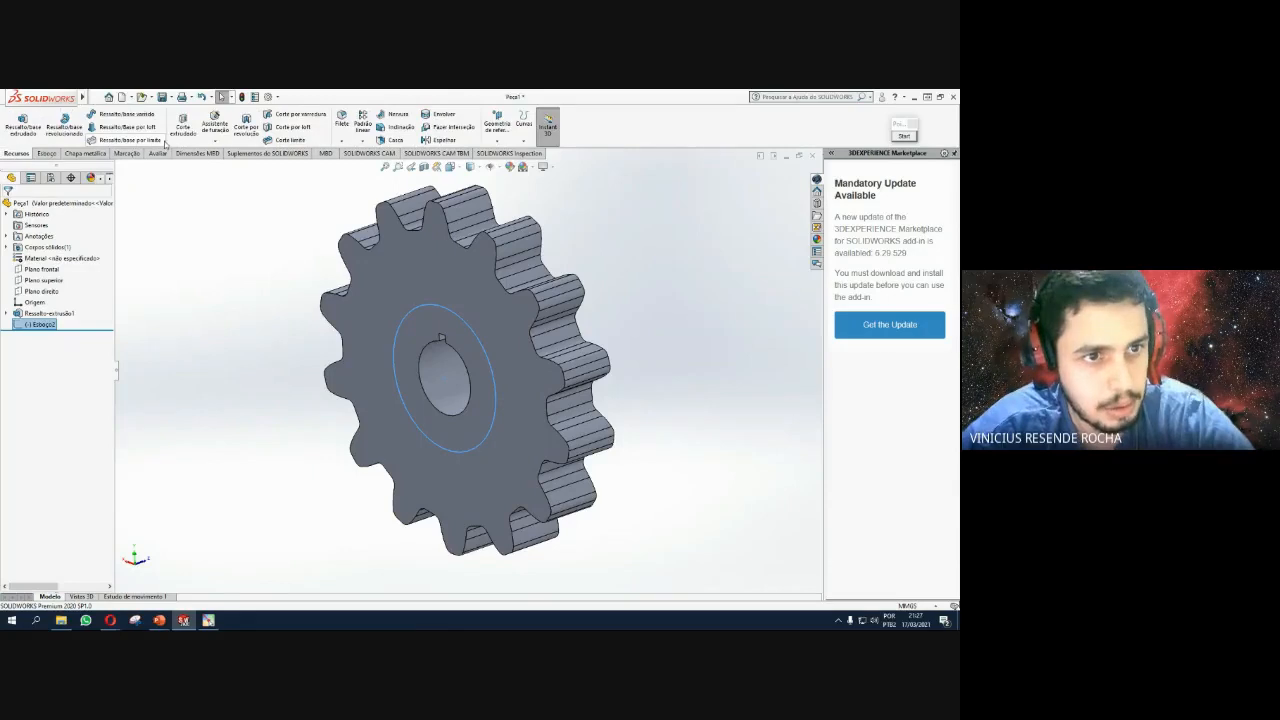
Cut the sketched 25 mm circle 2 mm deep into the gear face as an extruded cut.
click(183, 124)
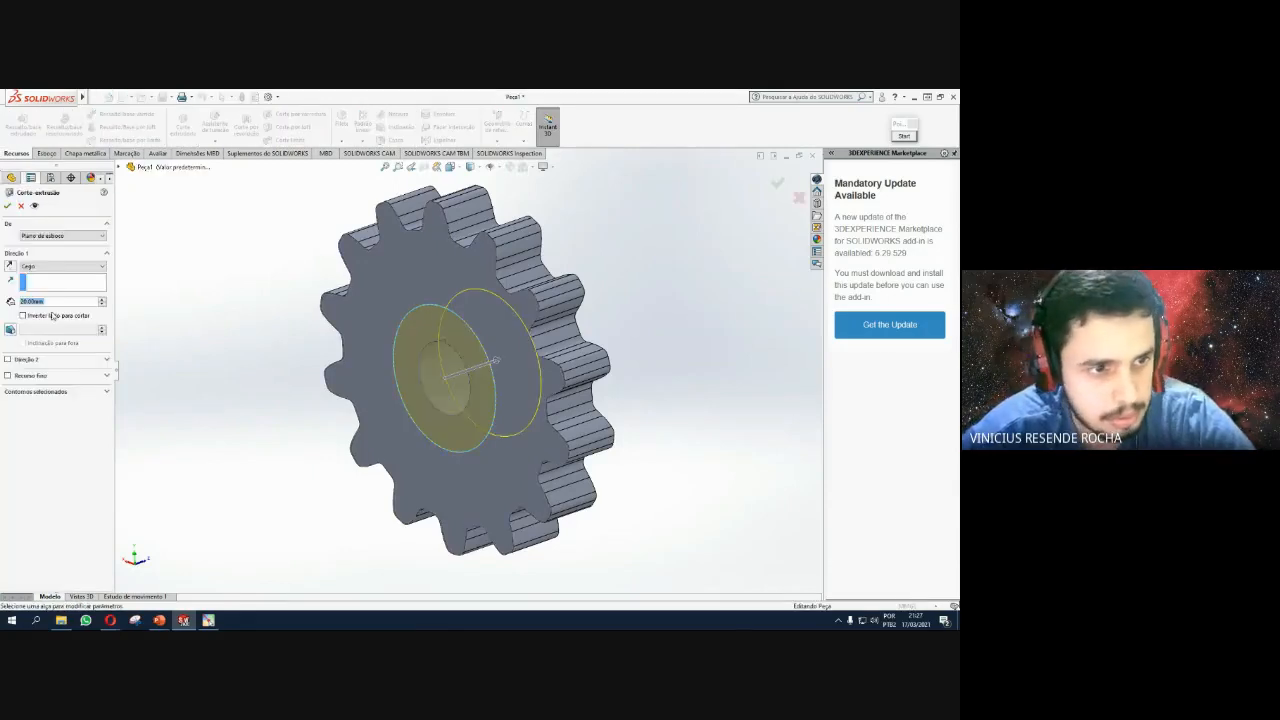
text(2)
key(Return)
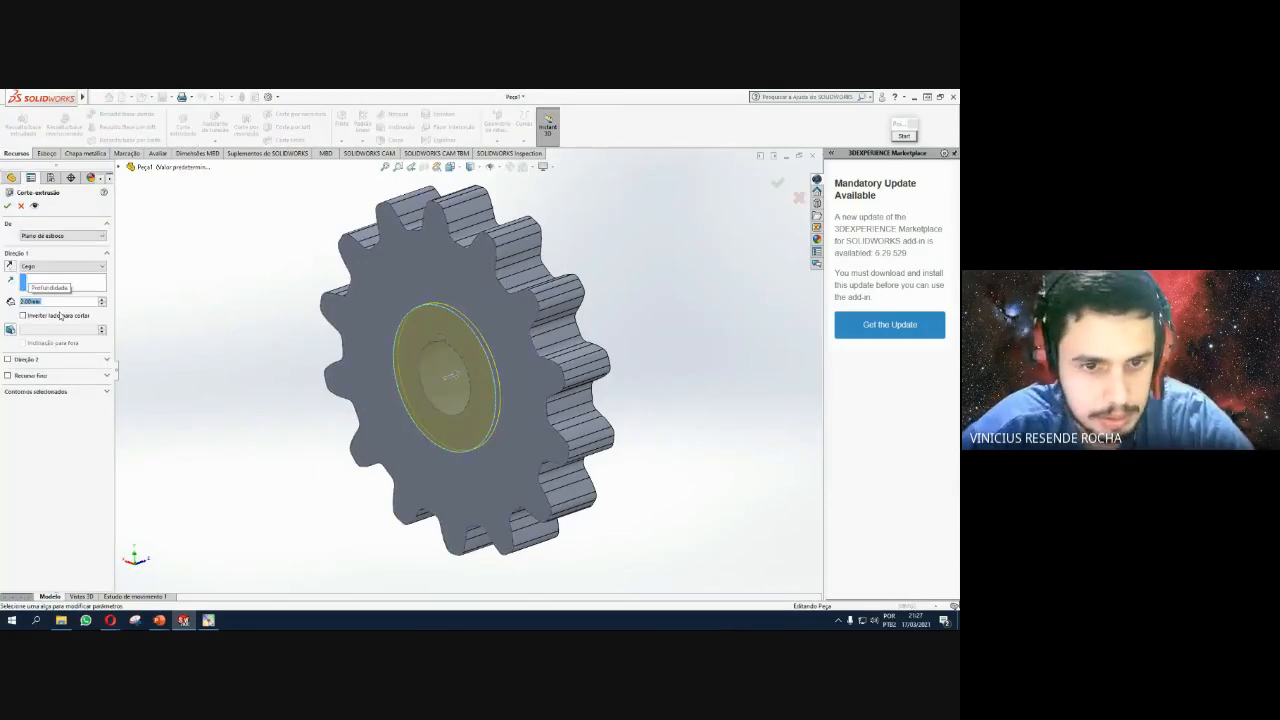
click(7, 205)
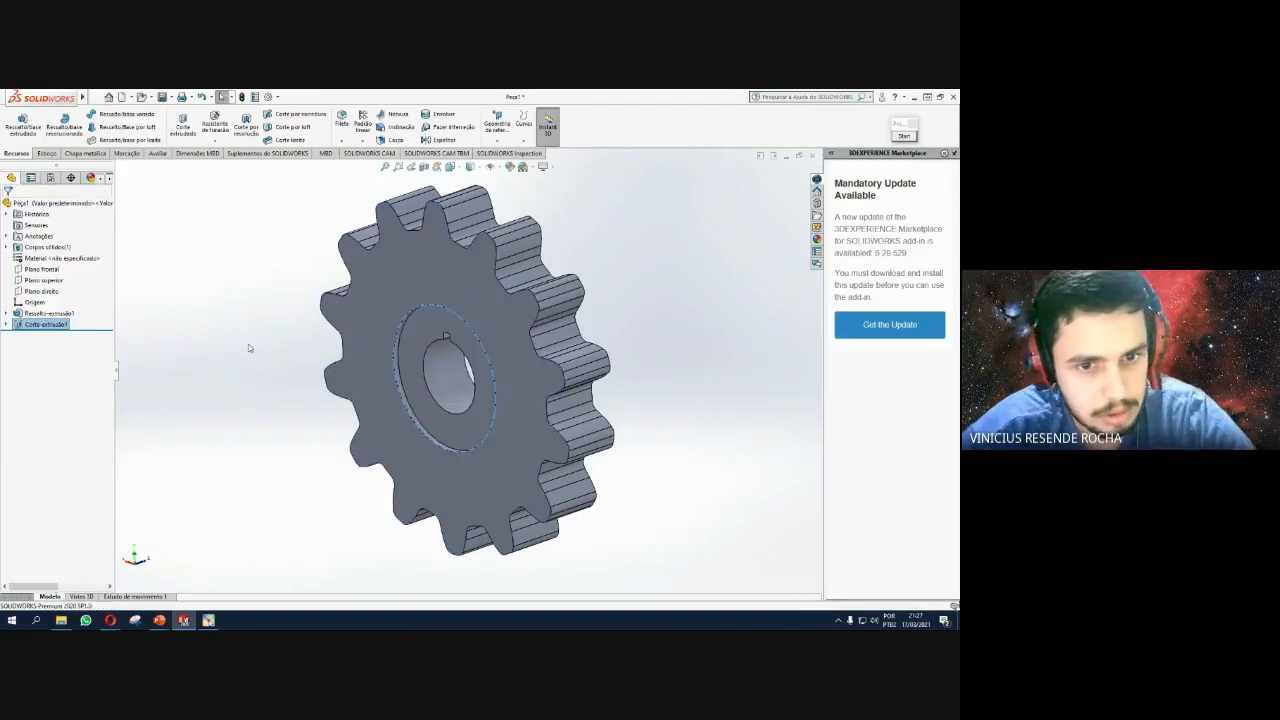
key(ctrl+1)
middle_drag(381, 374, 456, 383)
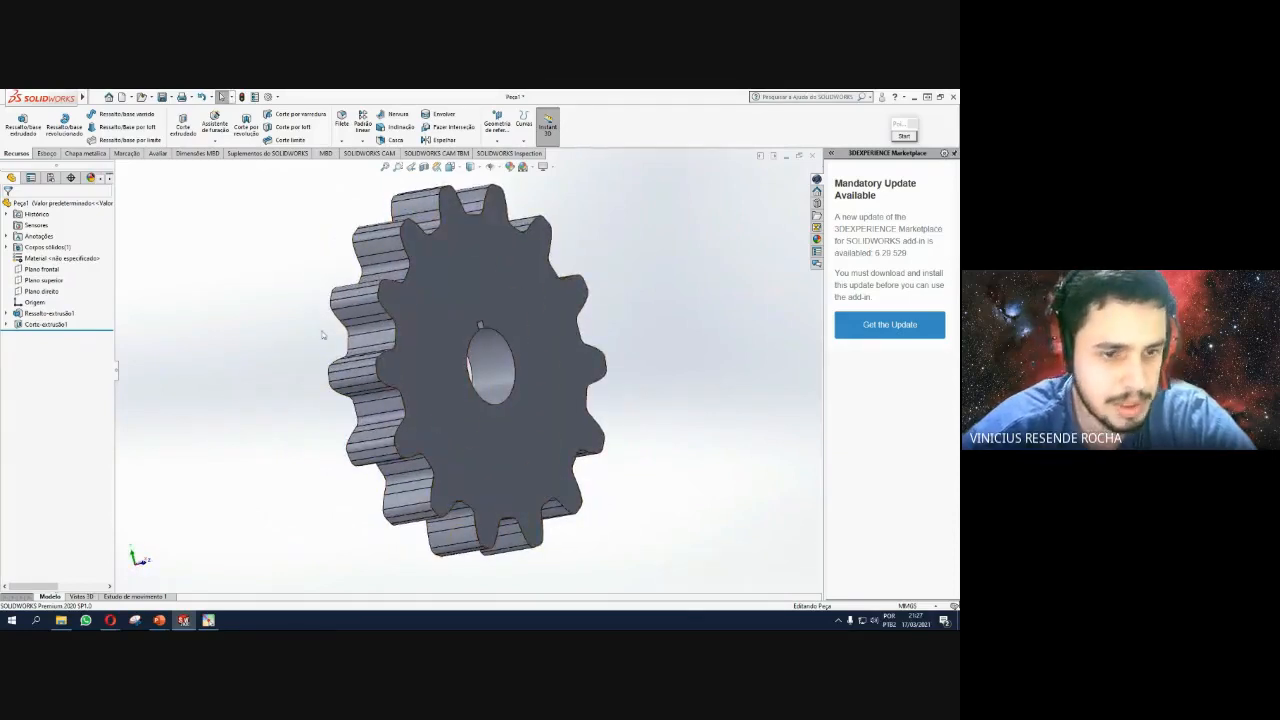
middle_drag(322, 335, 230, 355)
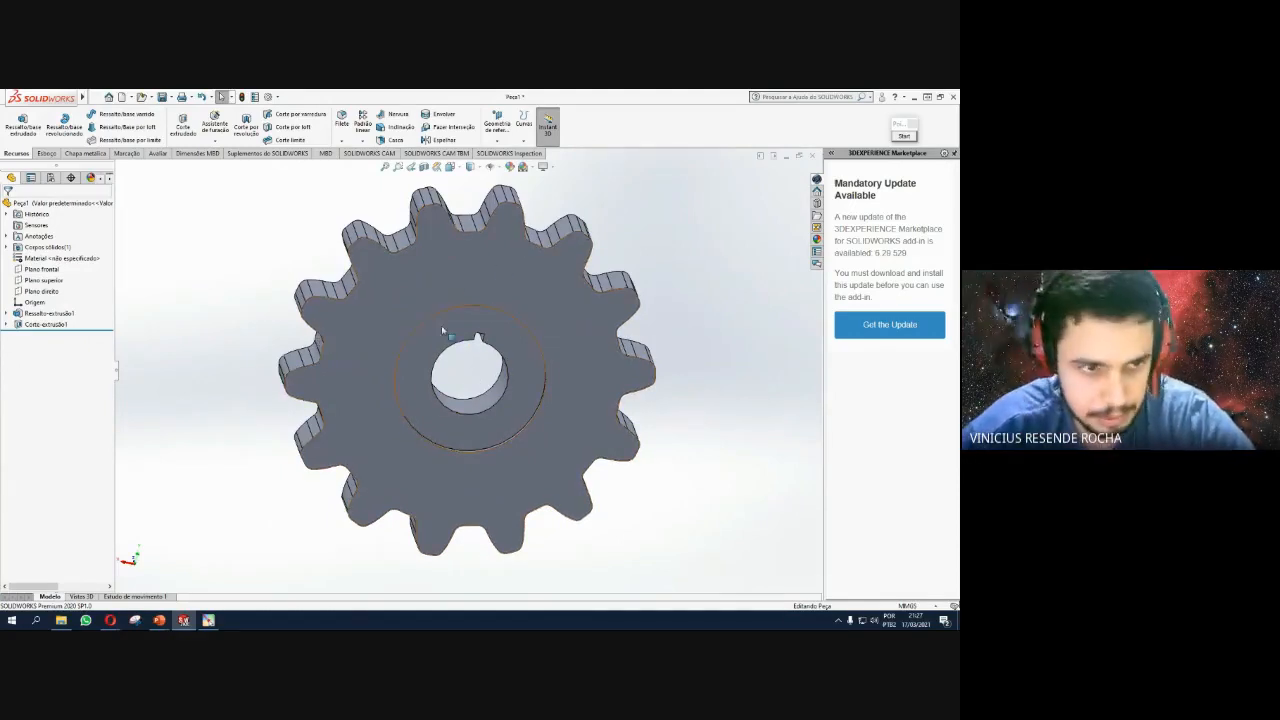
Mirror Corte-extrudido1 about Plano frontal to recess the gear's opposite face.
click(63, 325)
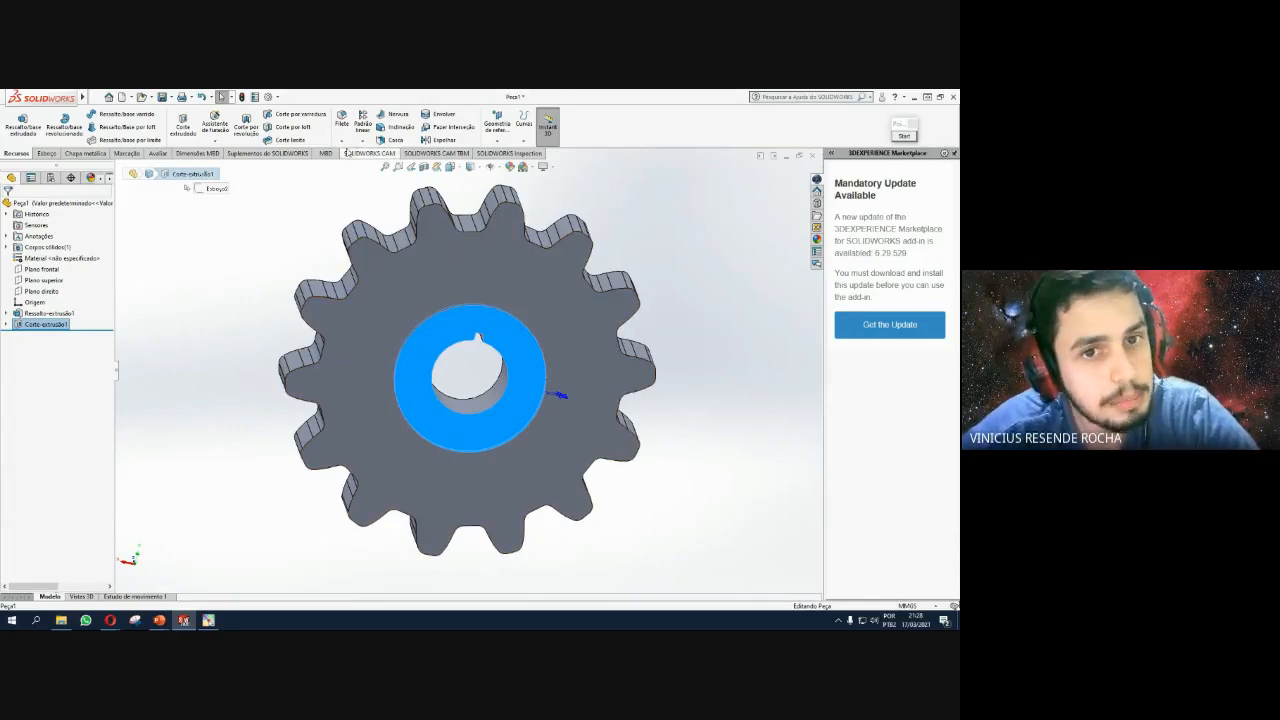
click(443, 140)
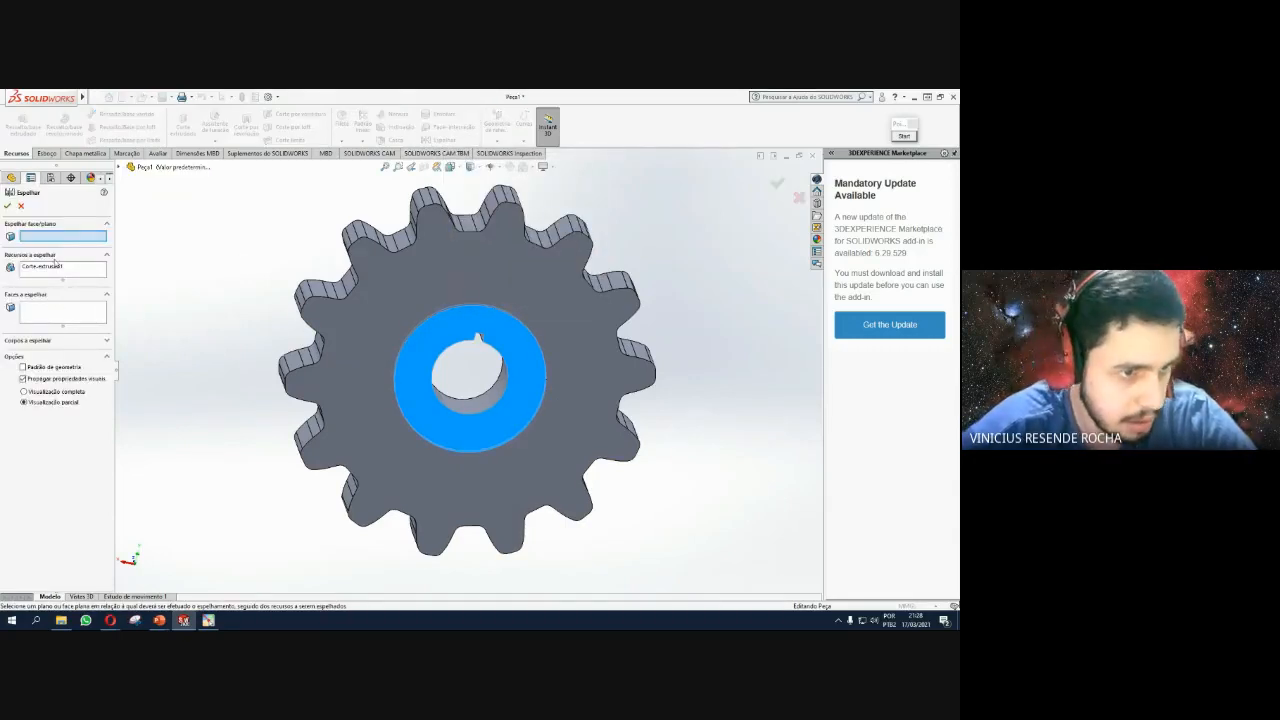
click(118, 168)
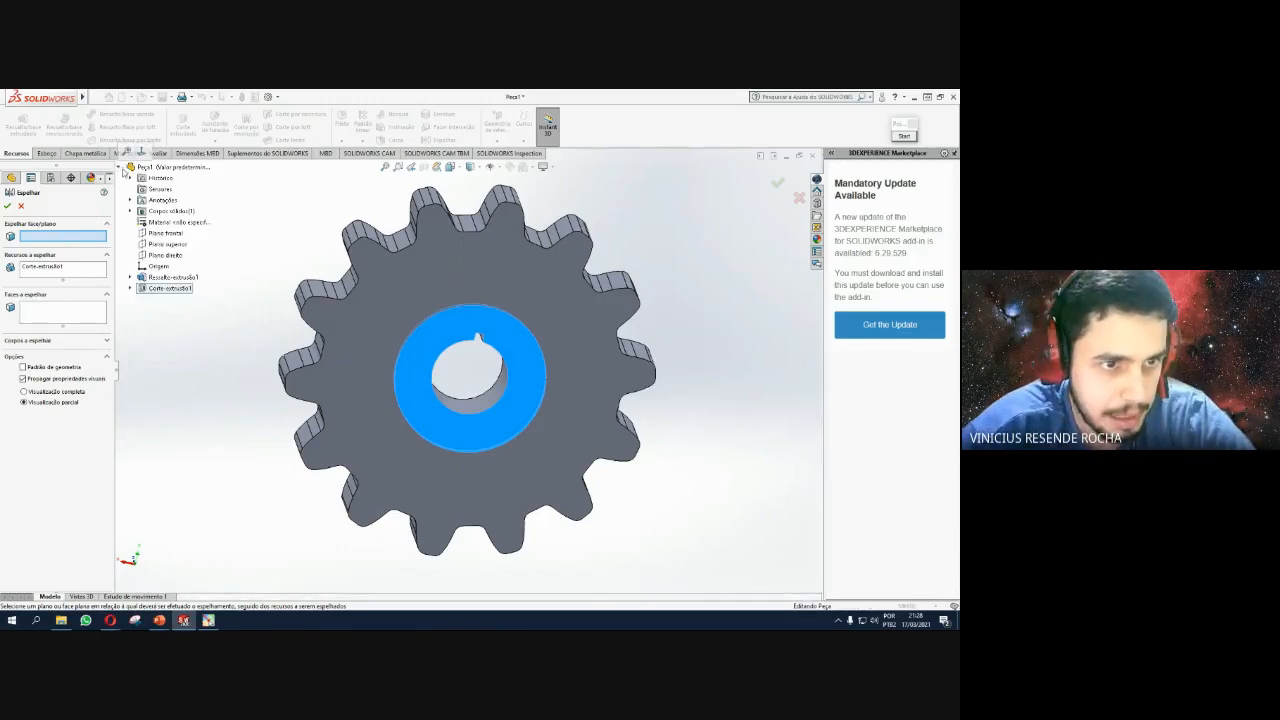
click(170, 234)
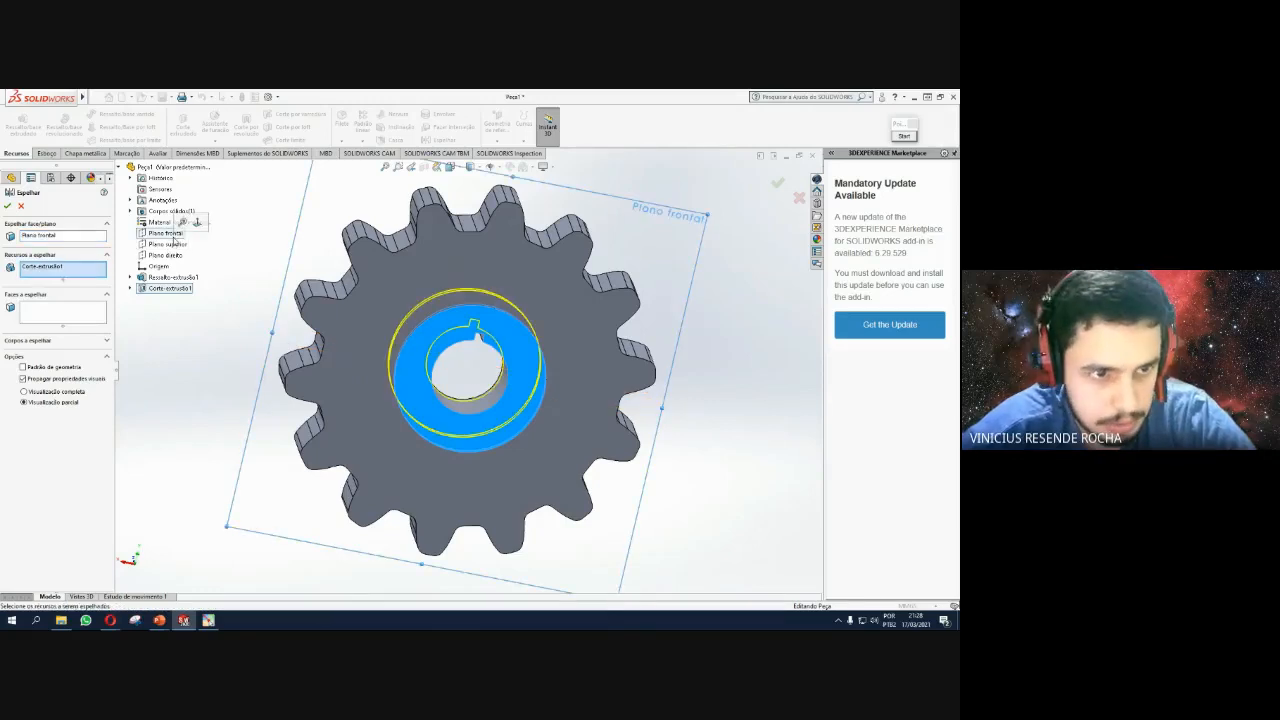
click(8, 206)
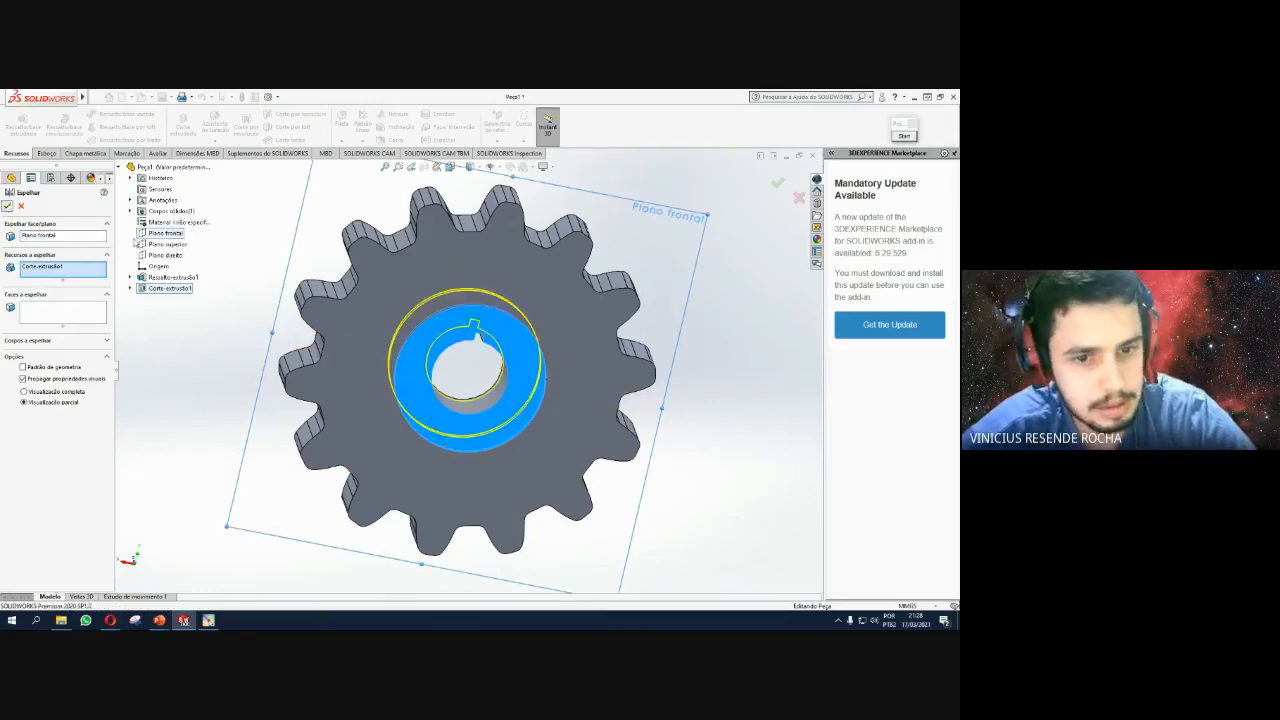
middle_drag(634, 348, 550, 242)
middle_drag(455, 413, 270, 452)
middle_drag(647, 422, 560, 380)
middle_drag(535, 467, 614, 449)
scroll(565, 258, down, 2)
scroll(560, 252, down, 2)
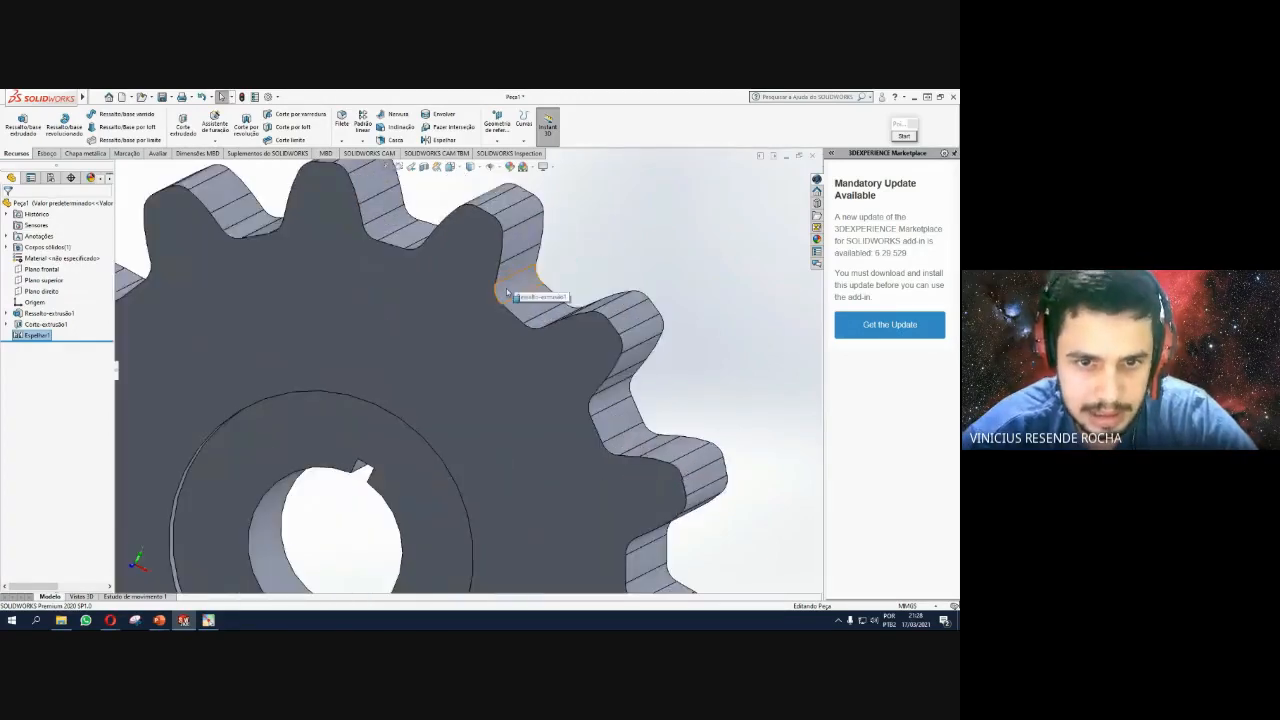
click(507, 292)
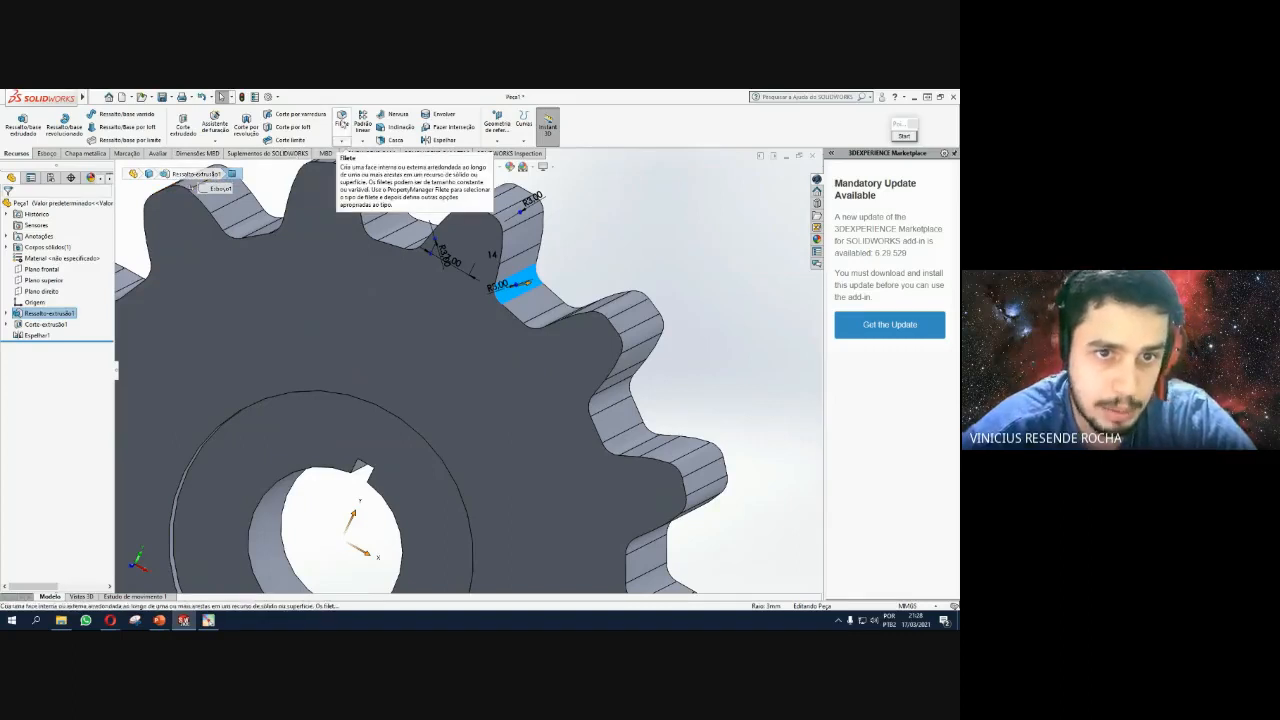
click(342, 120)
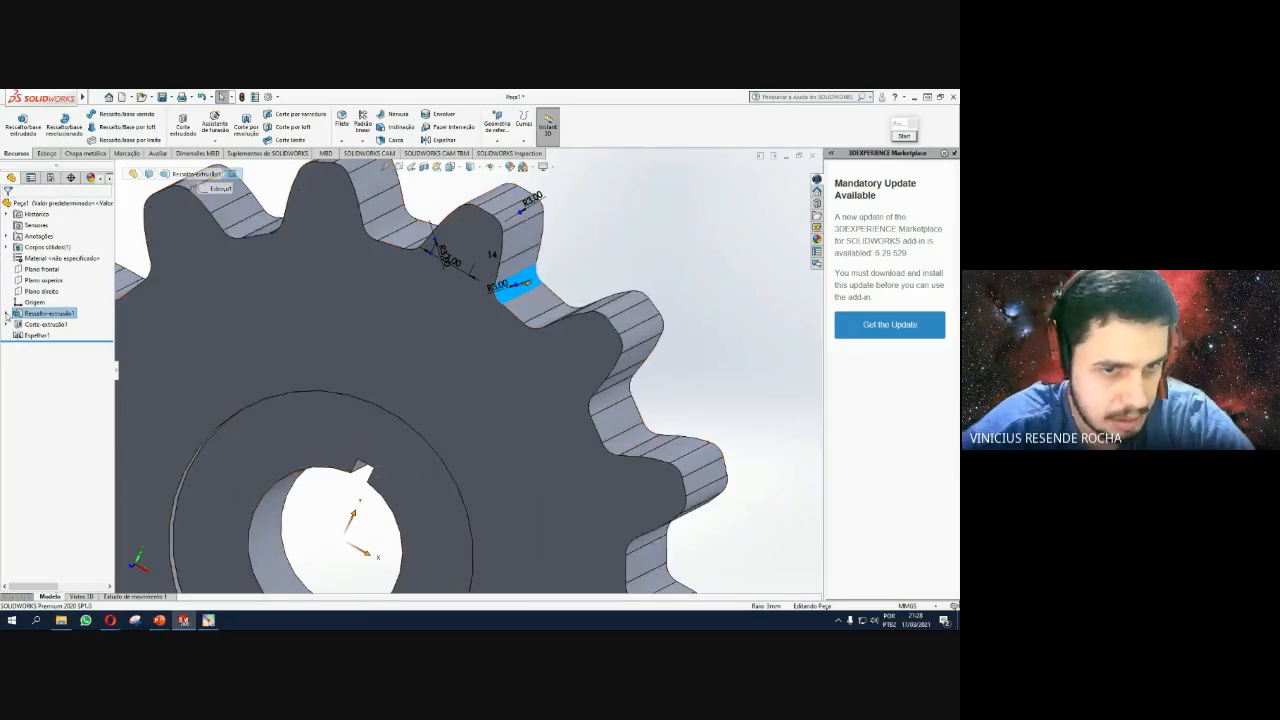
scroll(653, 197, up, 3)
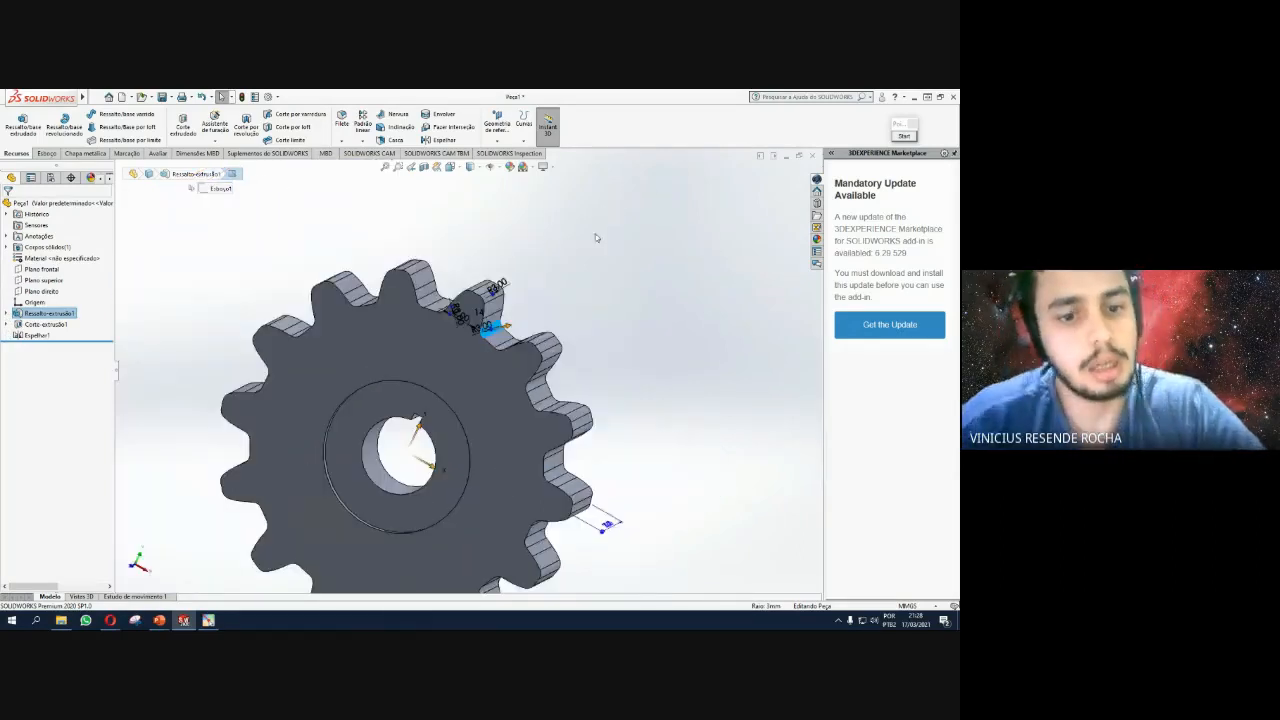
click(590, 352)
scroll(590, 352, up, 3)
middle_drag(590, 352, 377, 237)
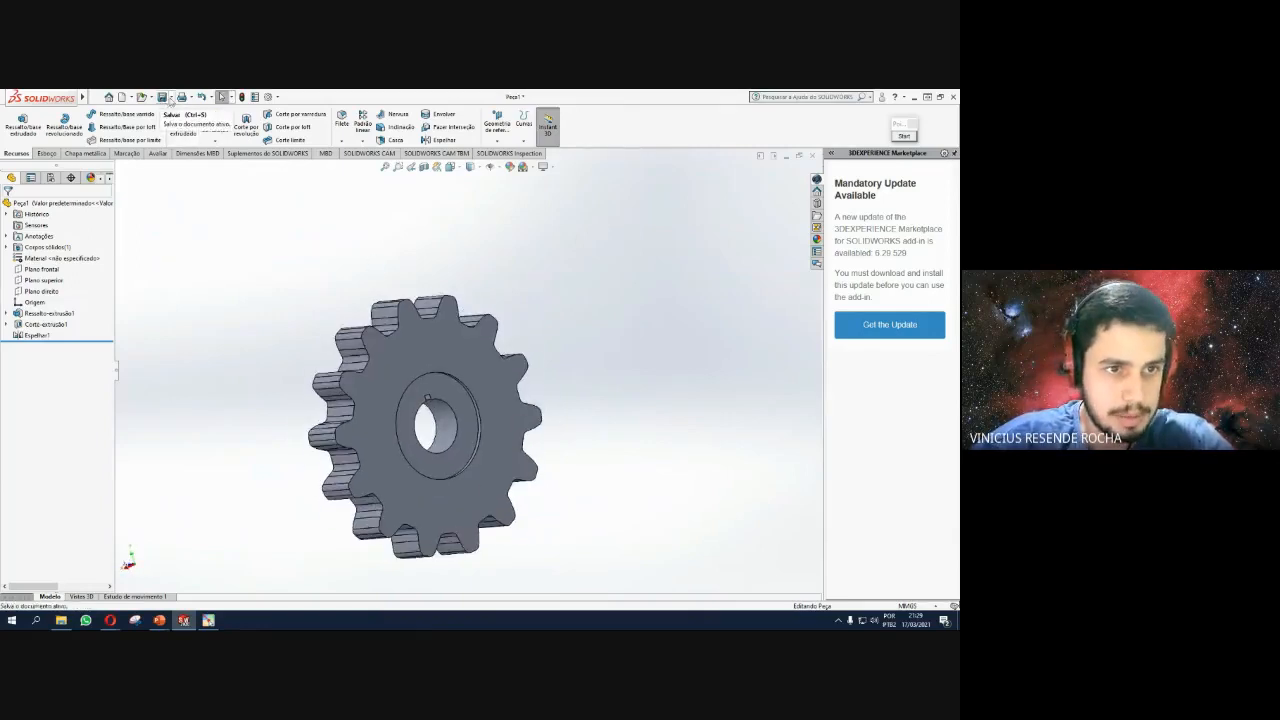
Save the part file as 'engrenagem' and orbit to check the finished gear.
click(163, 98)
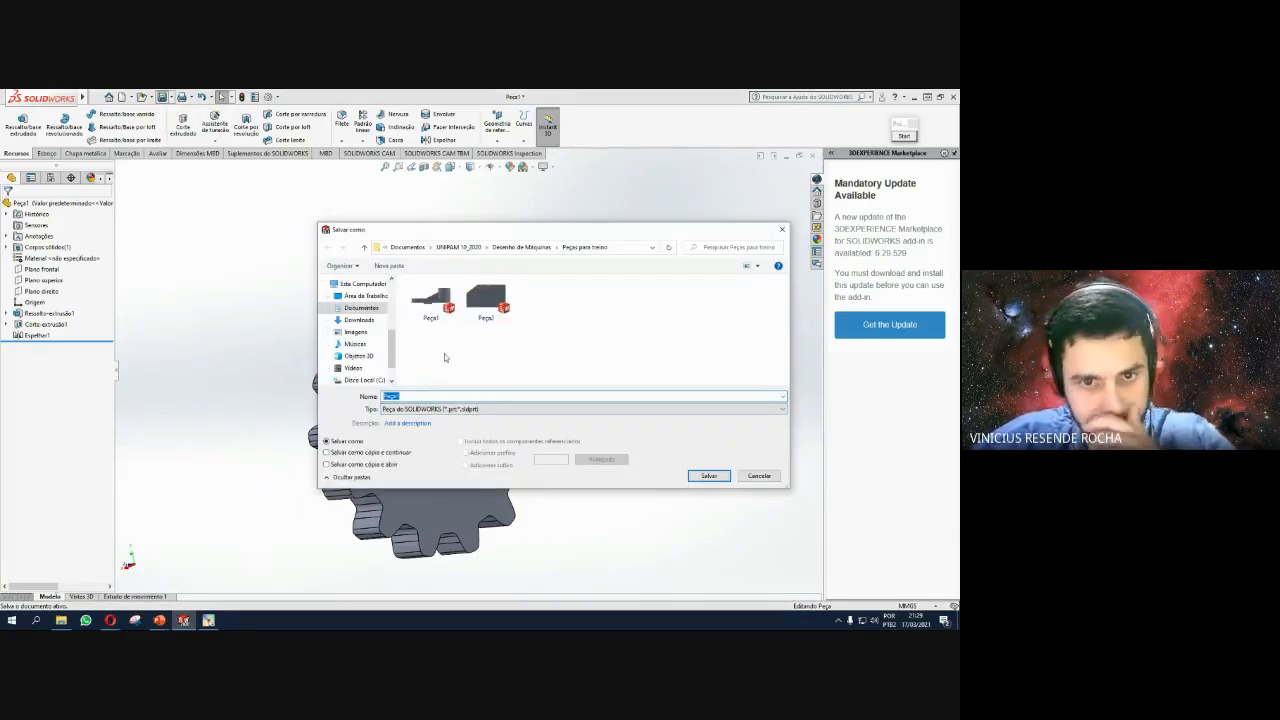
text(e)
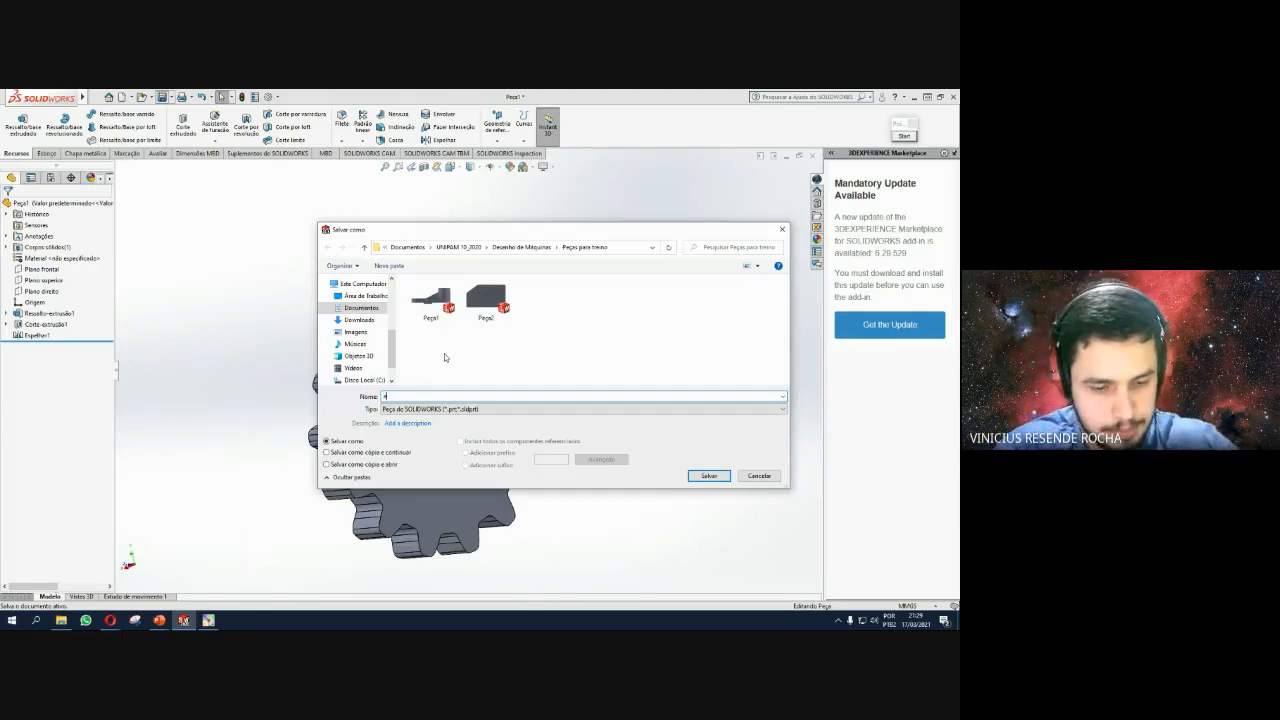
text(ngrenagem)
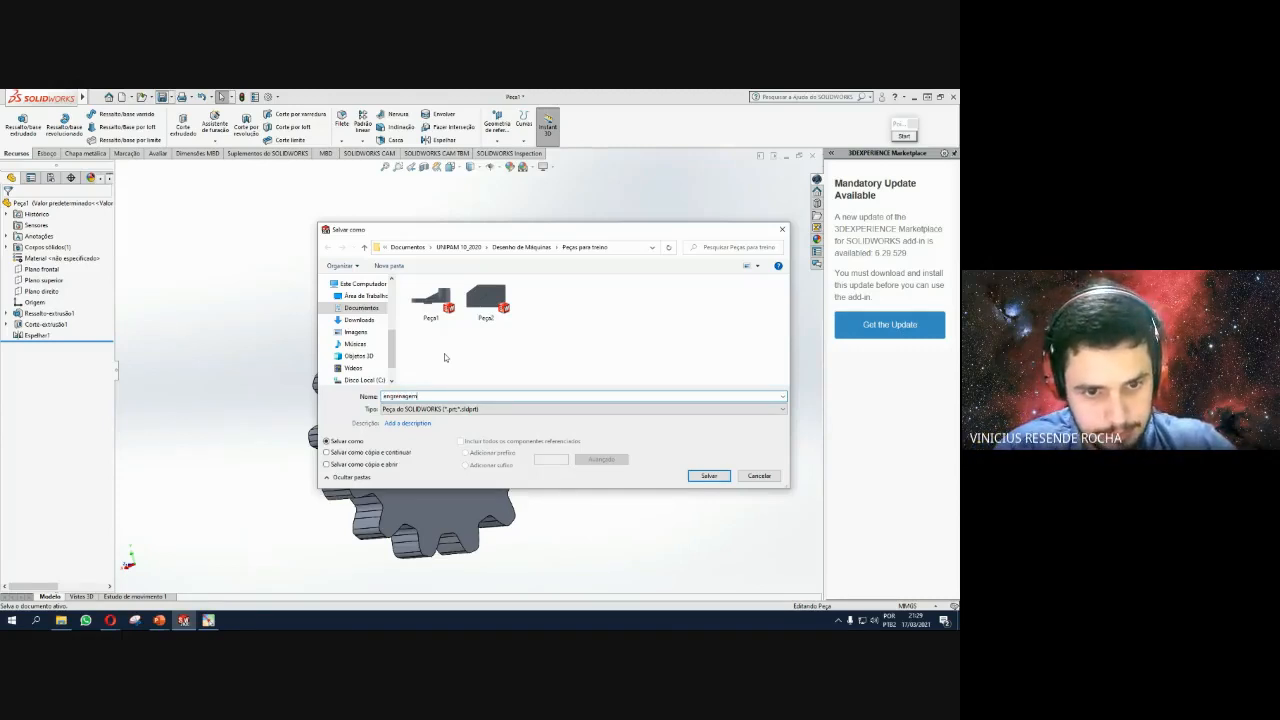
key(Return)
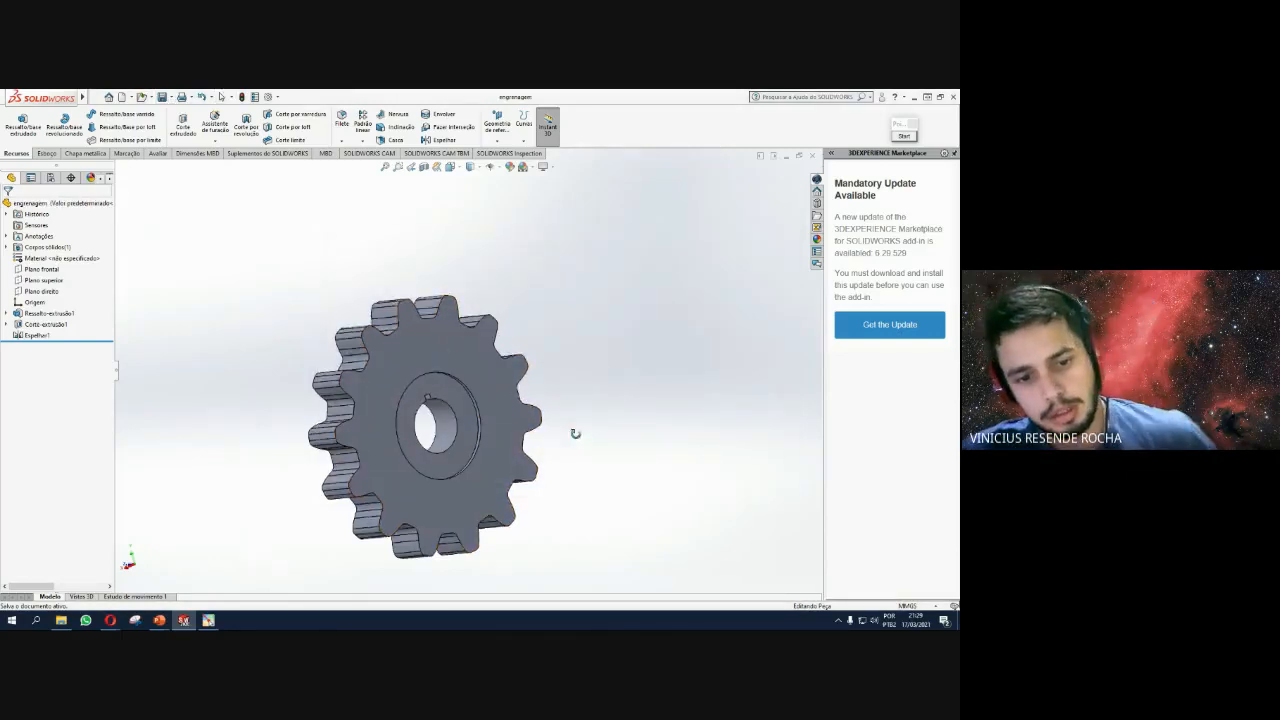
middle_drag(574, 434, 405, 360)
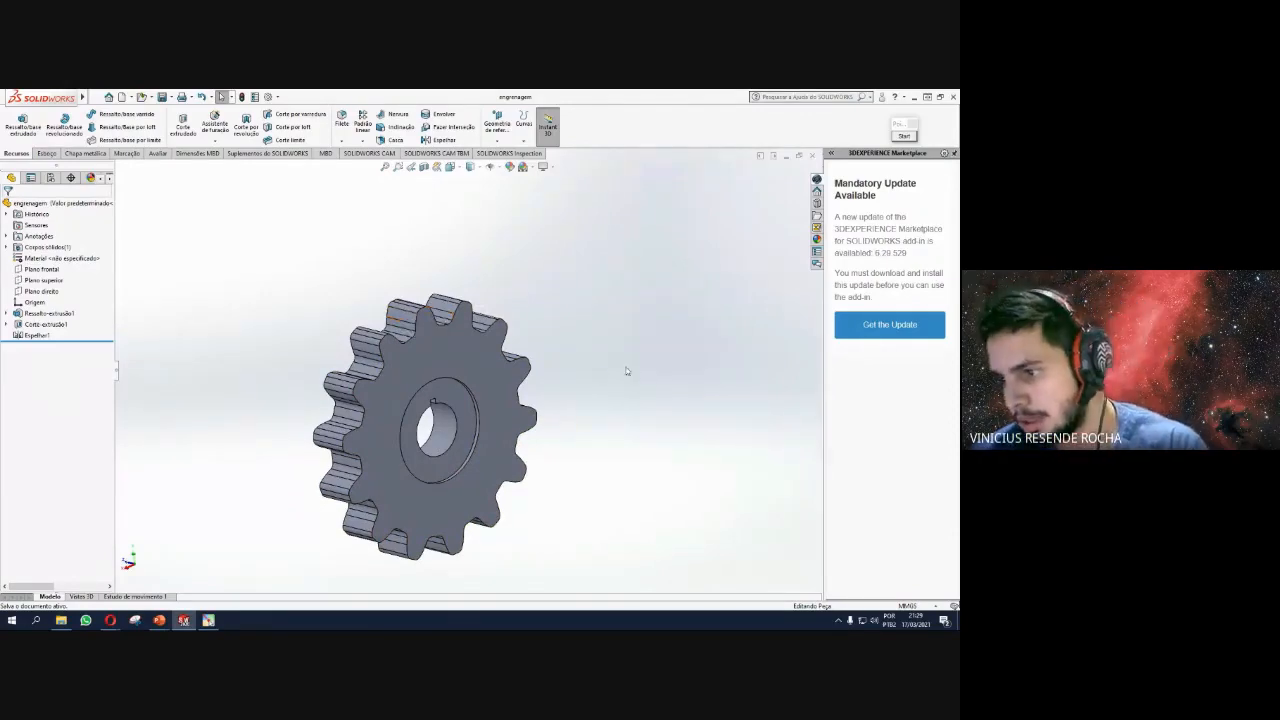
middle_drag(526, 386, 480, 450)
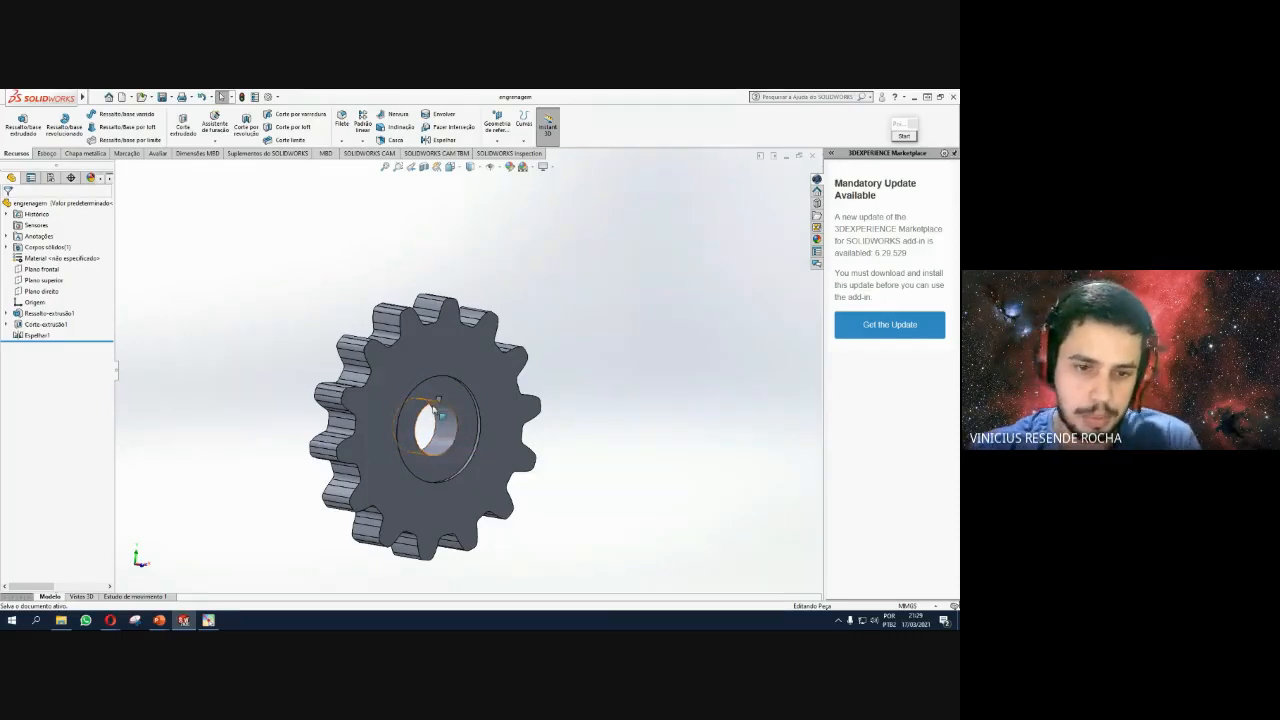
Zoom and rotate the gear to inspect the keyway notch, then bring up the New document choices.
scroll(440, 430, down, 2)
scroll(423, 399, down, 1)
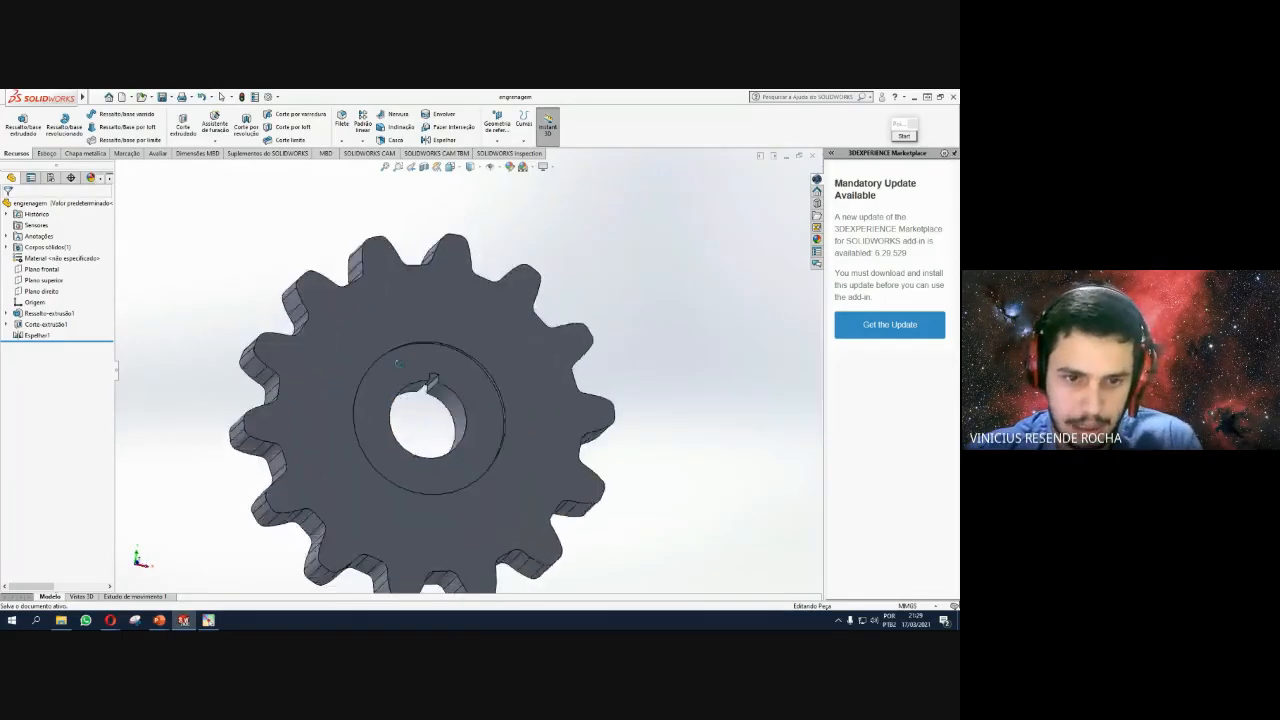
scroll(414, 400, down, 2)
scroll(414, 400, up, 3)
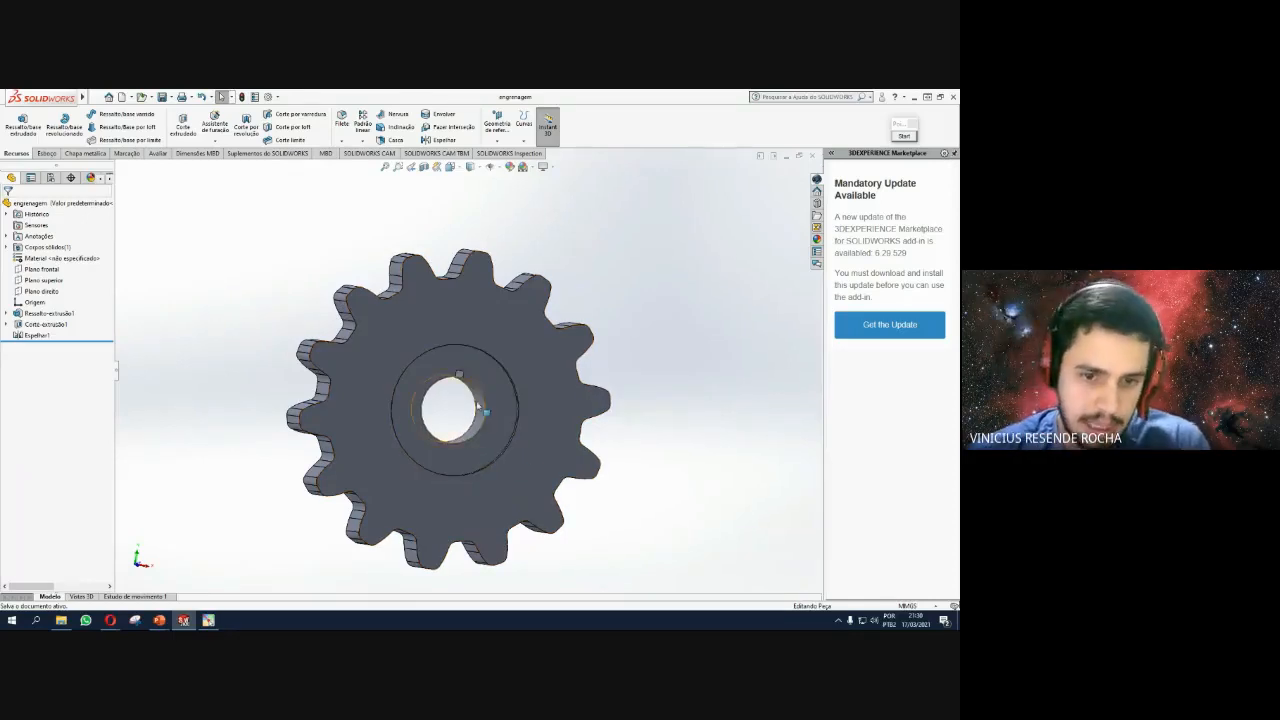
middle_drag(464, 416, 417, 417)
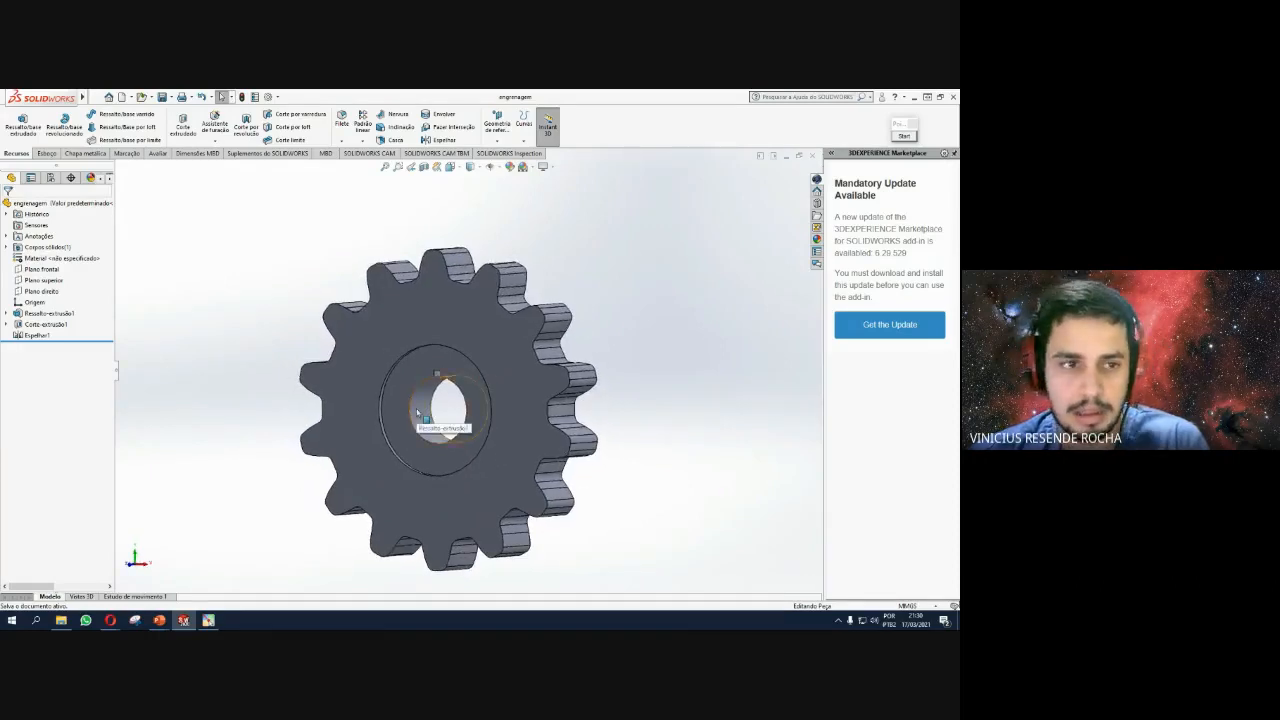
click(128, 97)
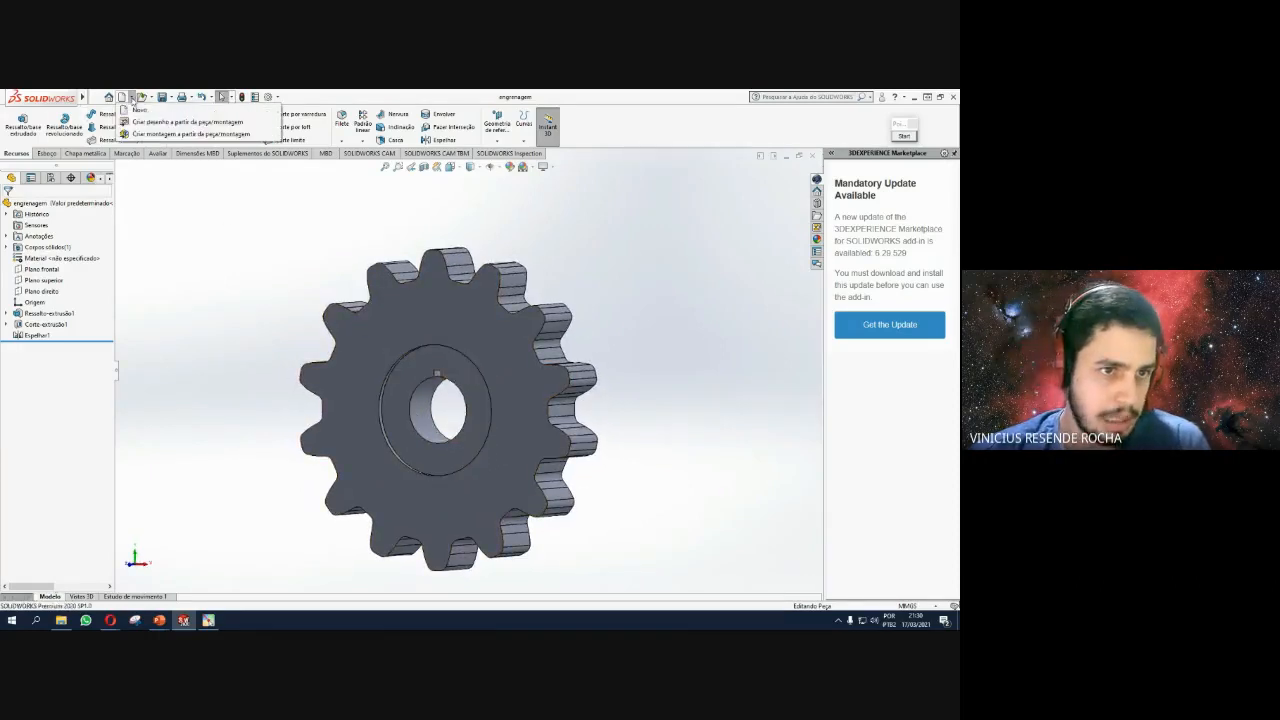
Create an A4 landscape drawing from the gear and place its front view at the upper left.
click(148, 123)
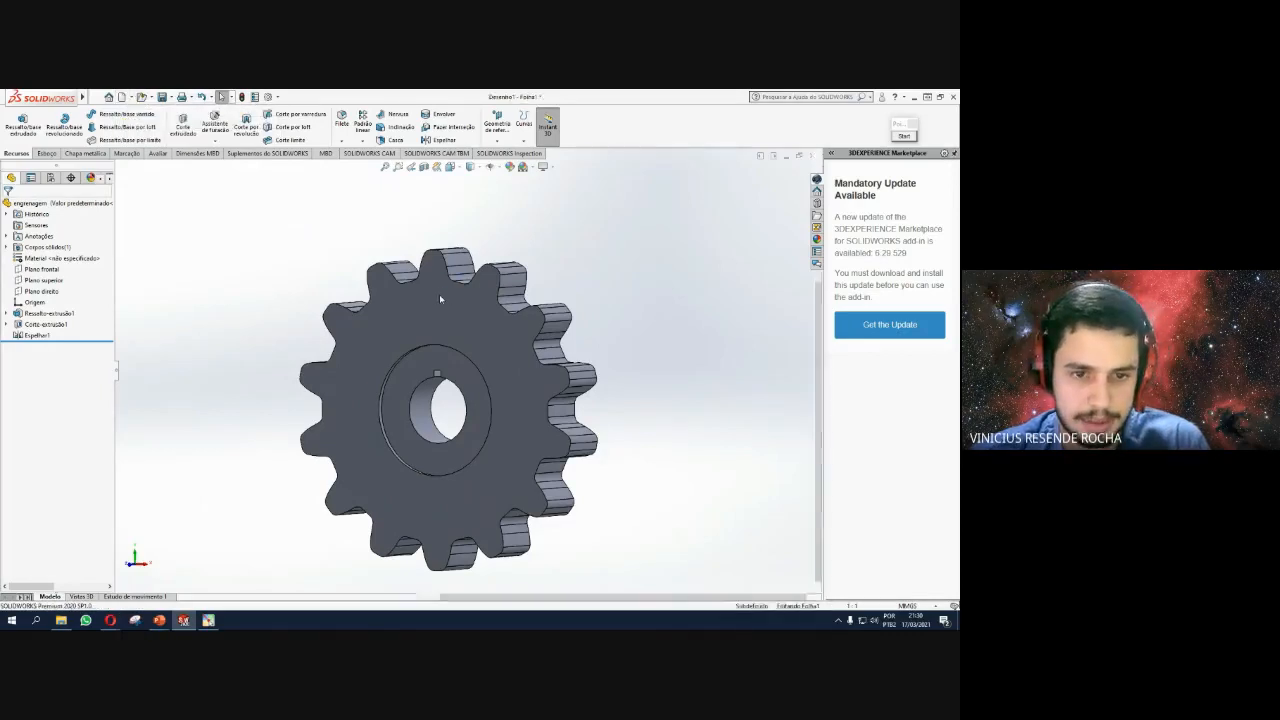
scroll(400, 340, down, 2)
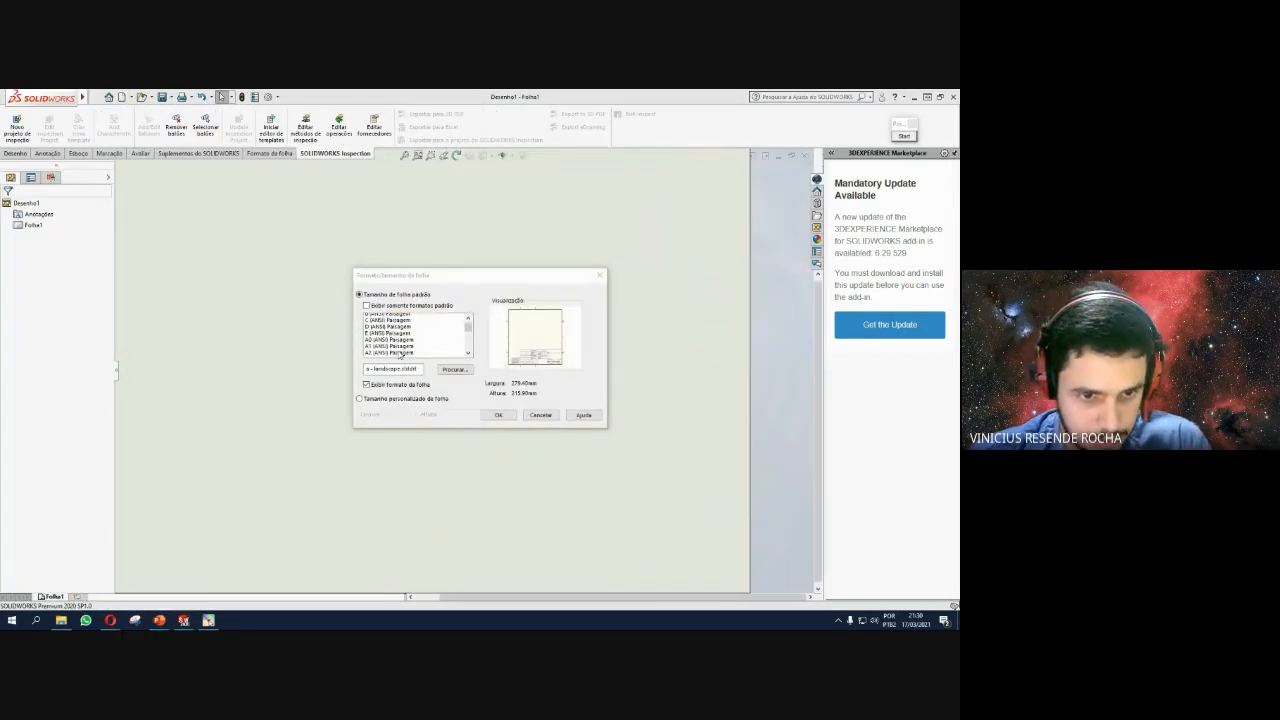
click(392, 343)
click(497, 415)
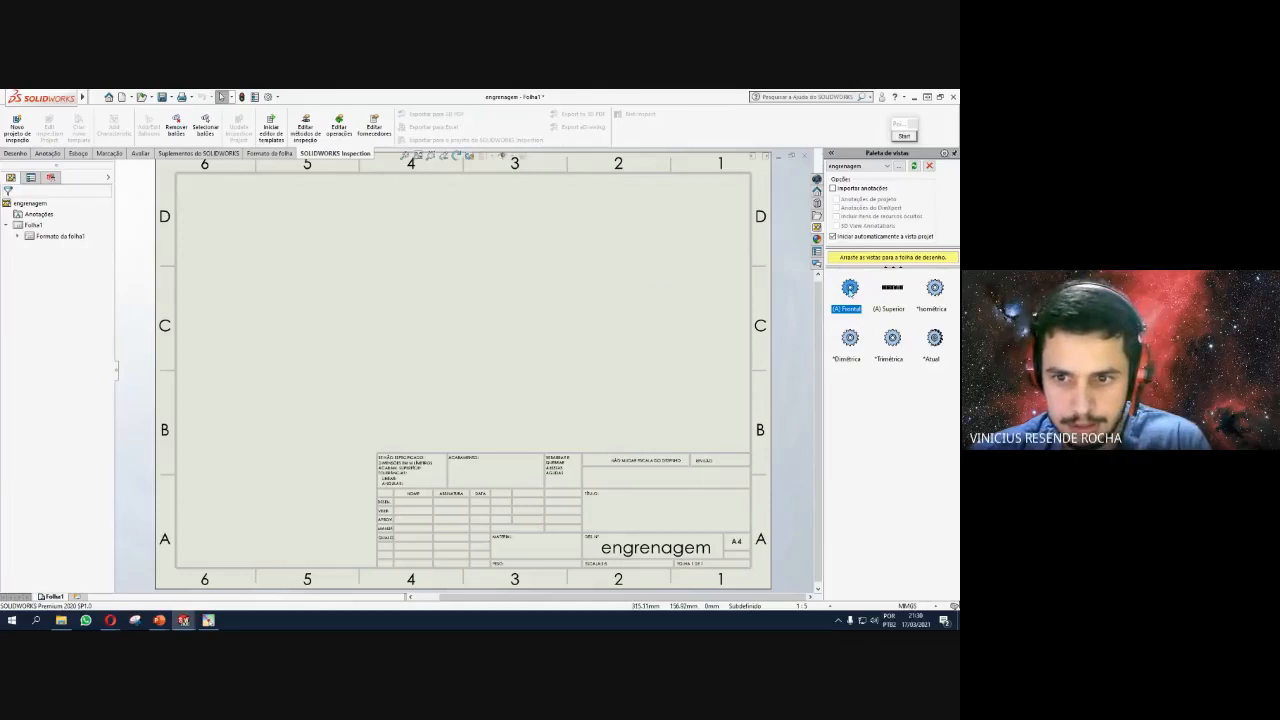
drag(849, 288, 362, 272)
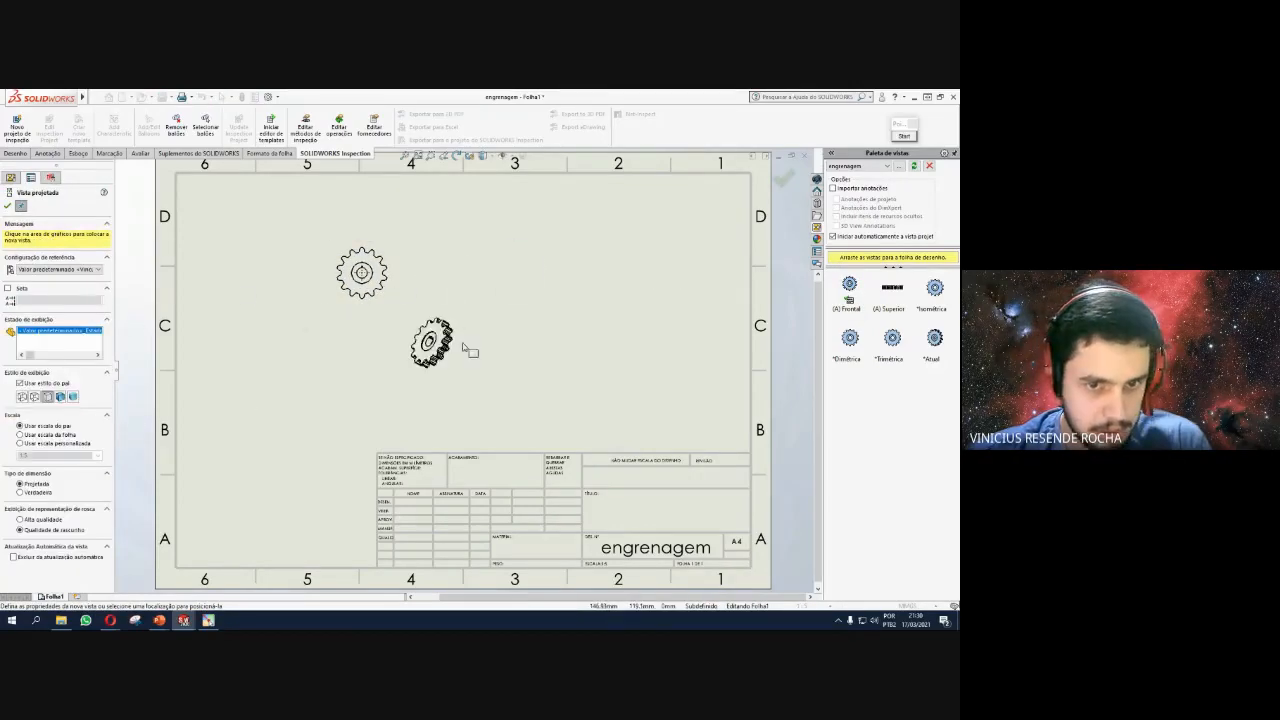
Place the projected isometric view, then give the front view a larger preset custom scale.
click(468, 362)
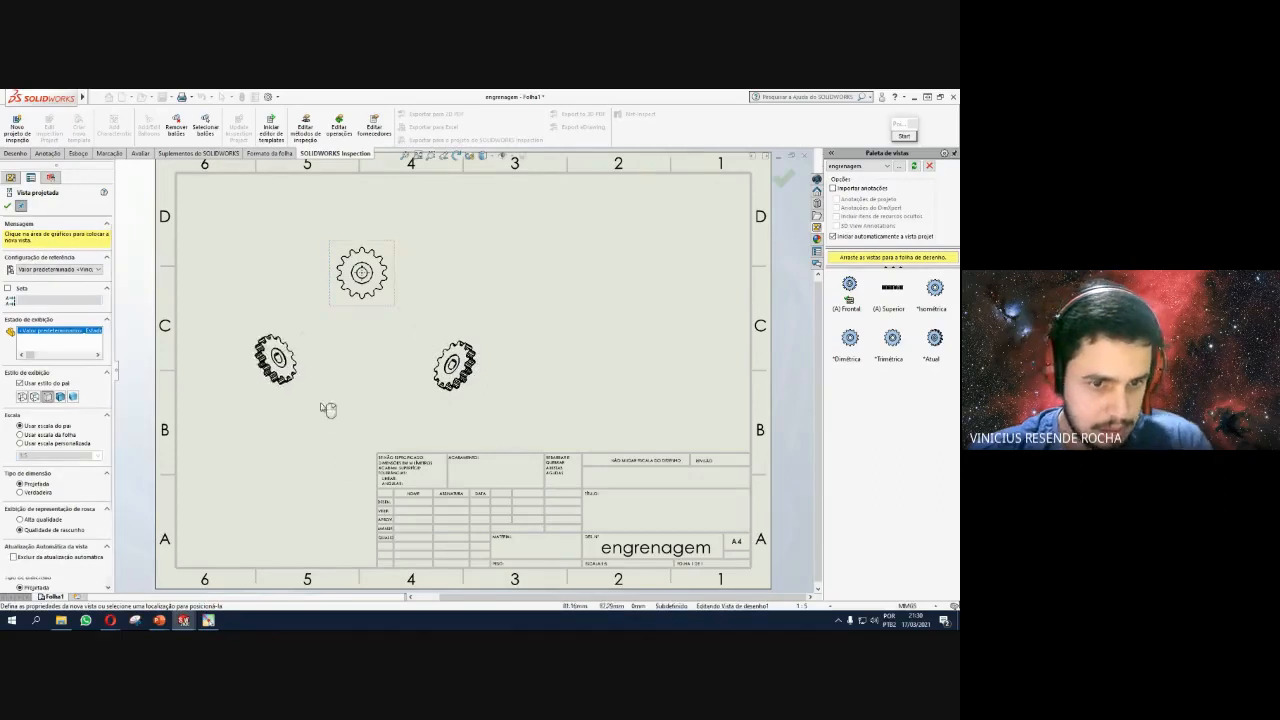
key(Escape)
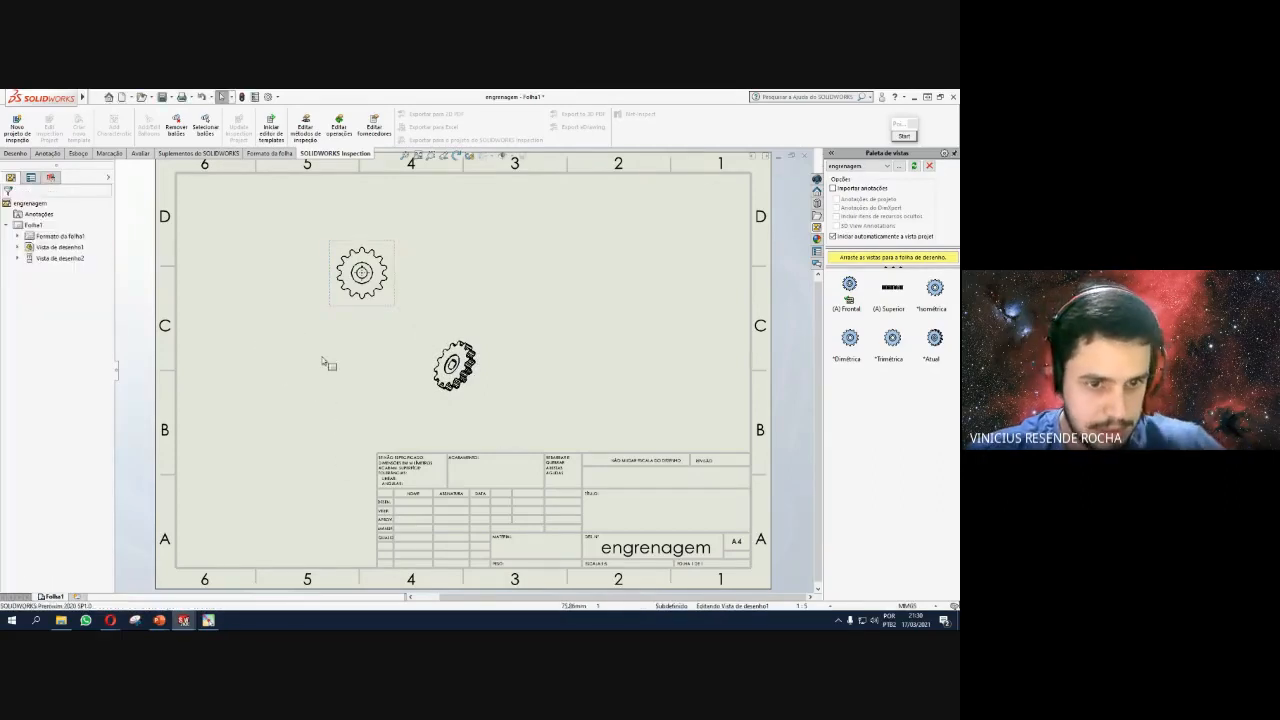
click(396, 281)
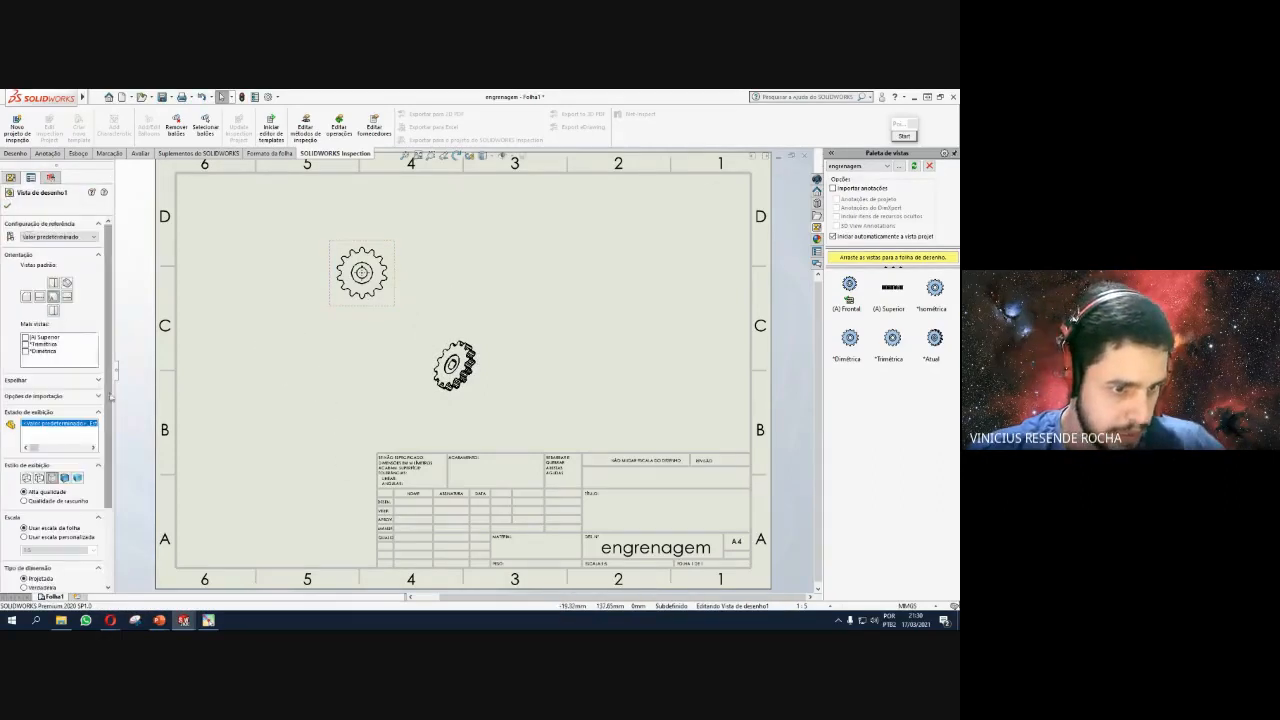
scroll(110, 397, down, 3)
click(55, 437)
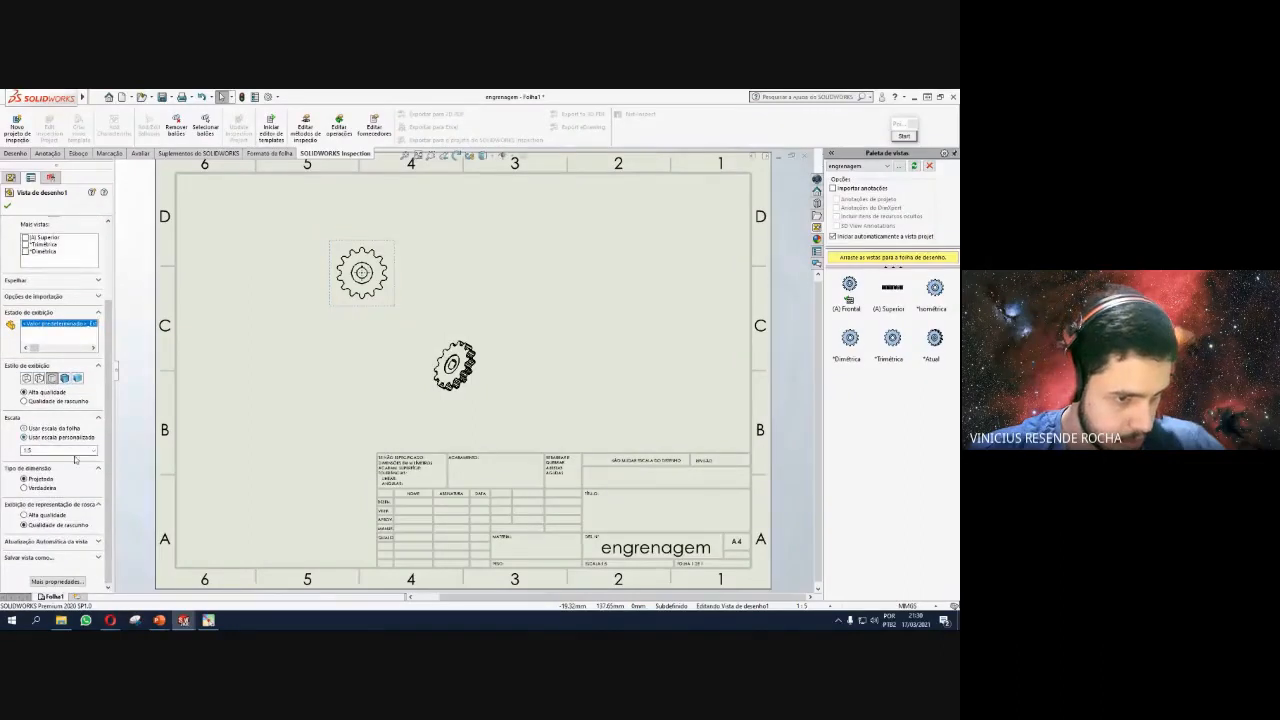
click(93, 452)
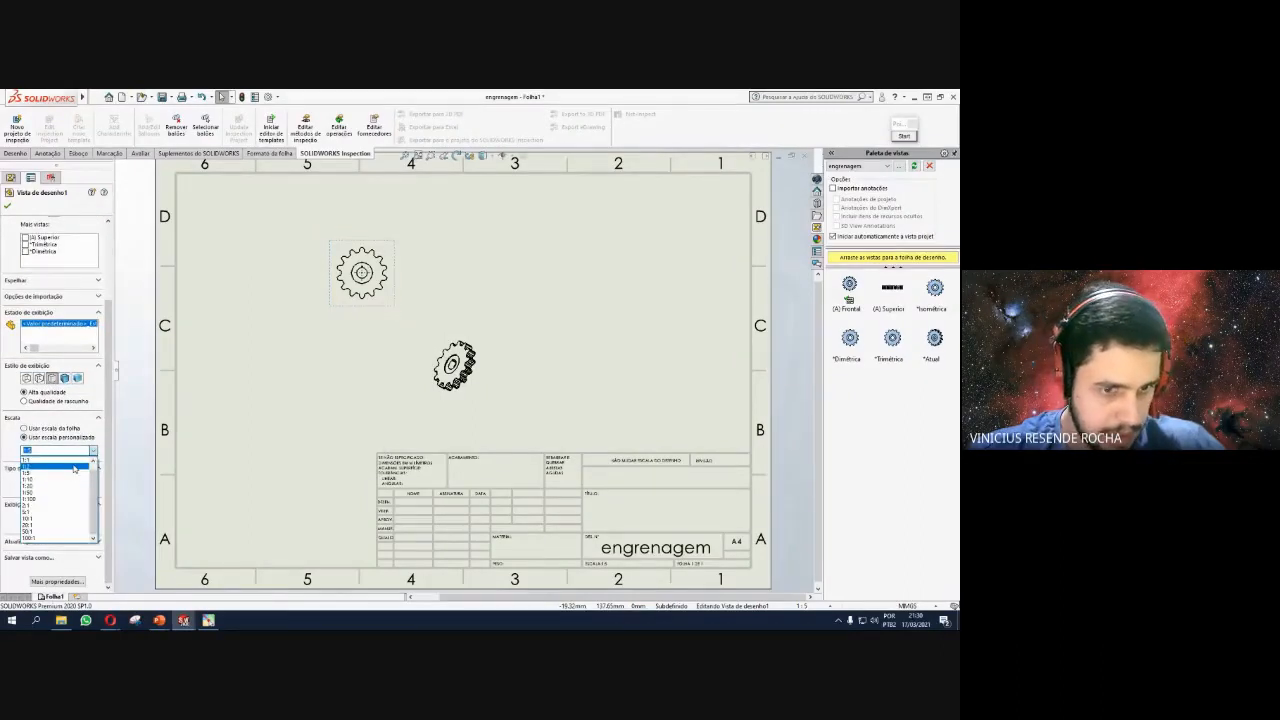
click(73, 468)
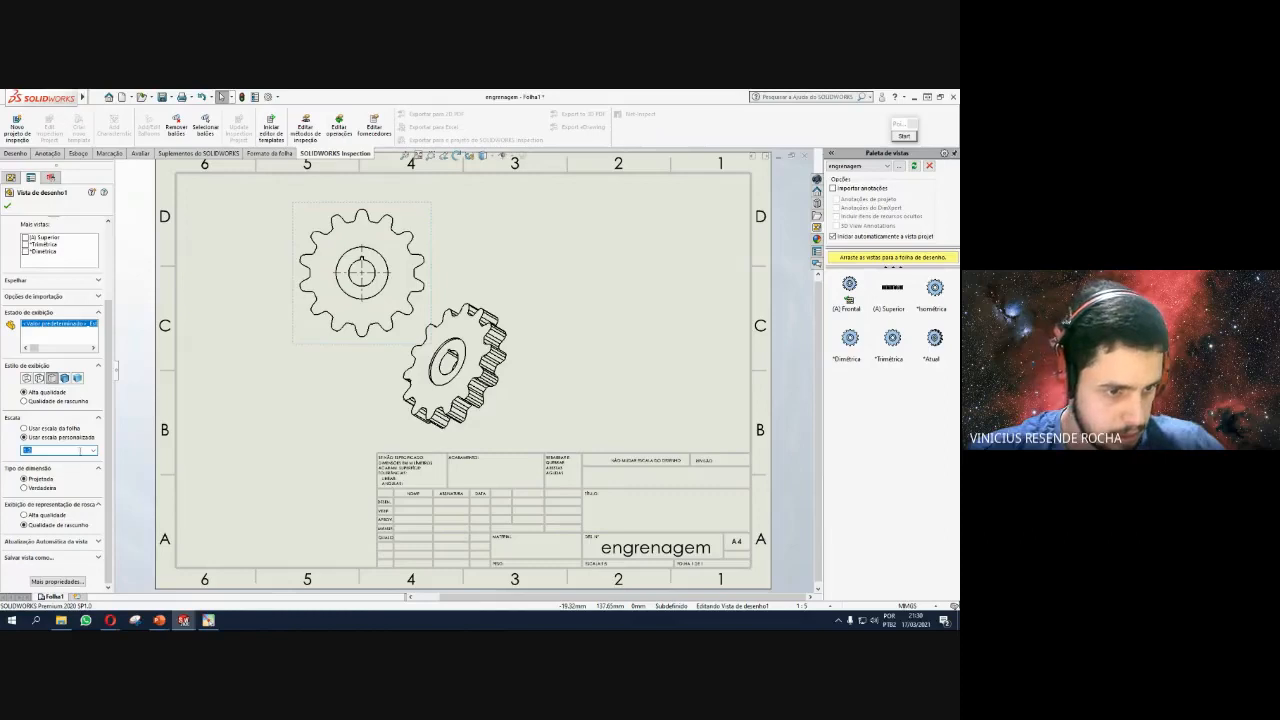
click(94, 452)
click(87, 460)
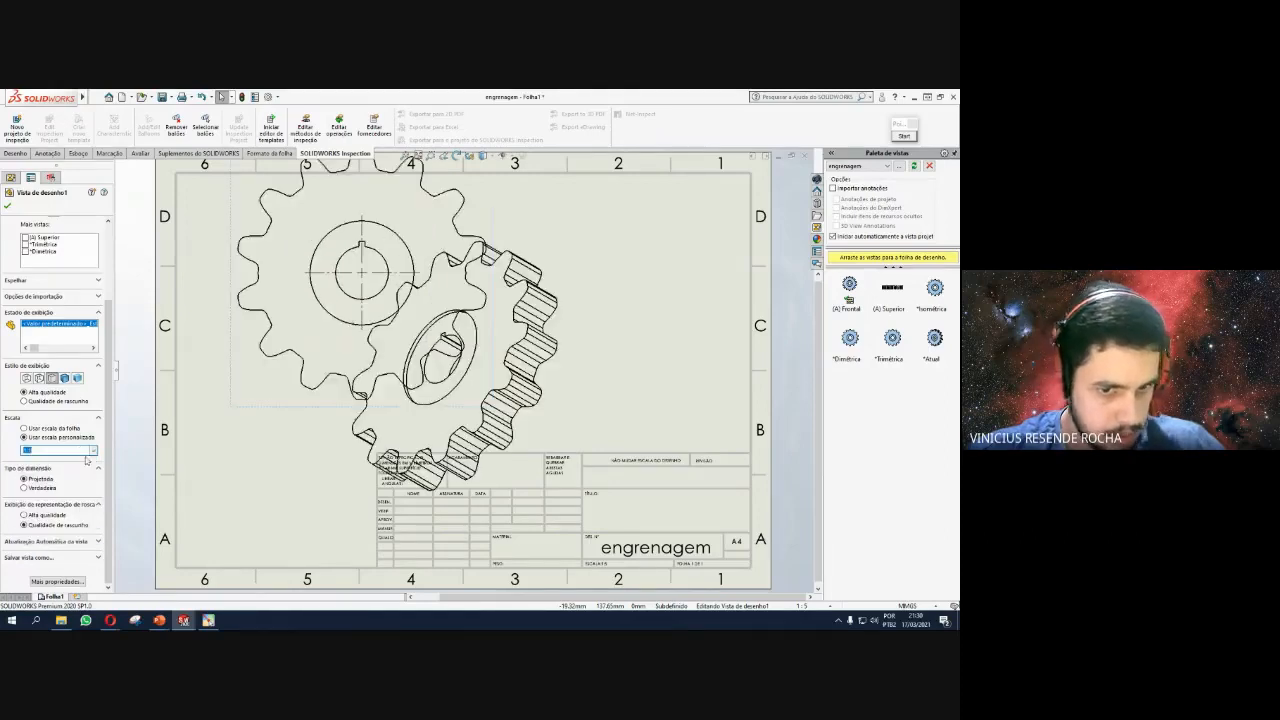
Move the isometric view to the upper right and the front view down-left, then fit the sheet.
click(523, 301)
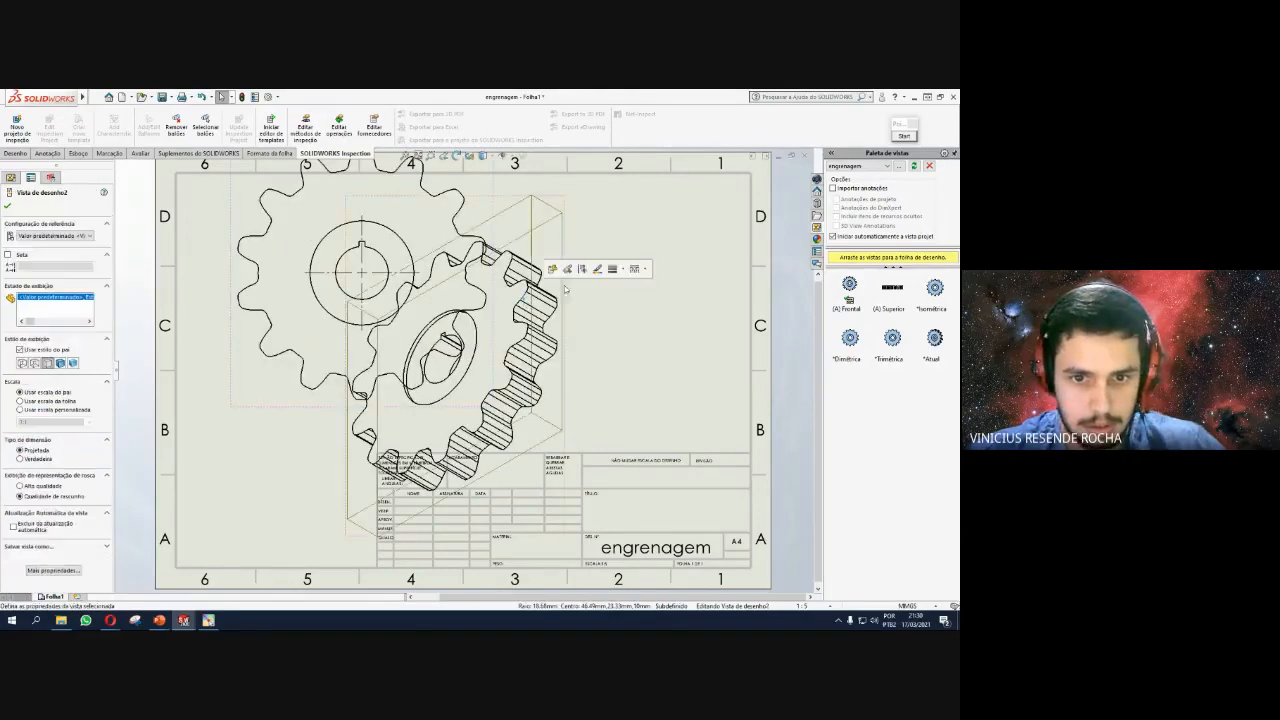
drag(432, 298, 607, 233)
click(486, 284)
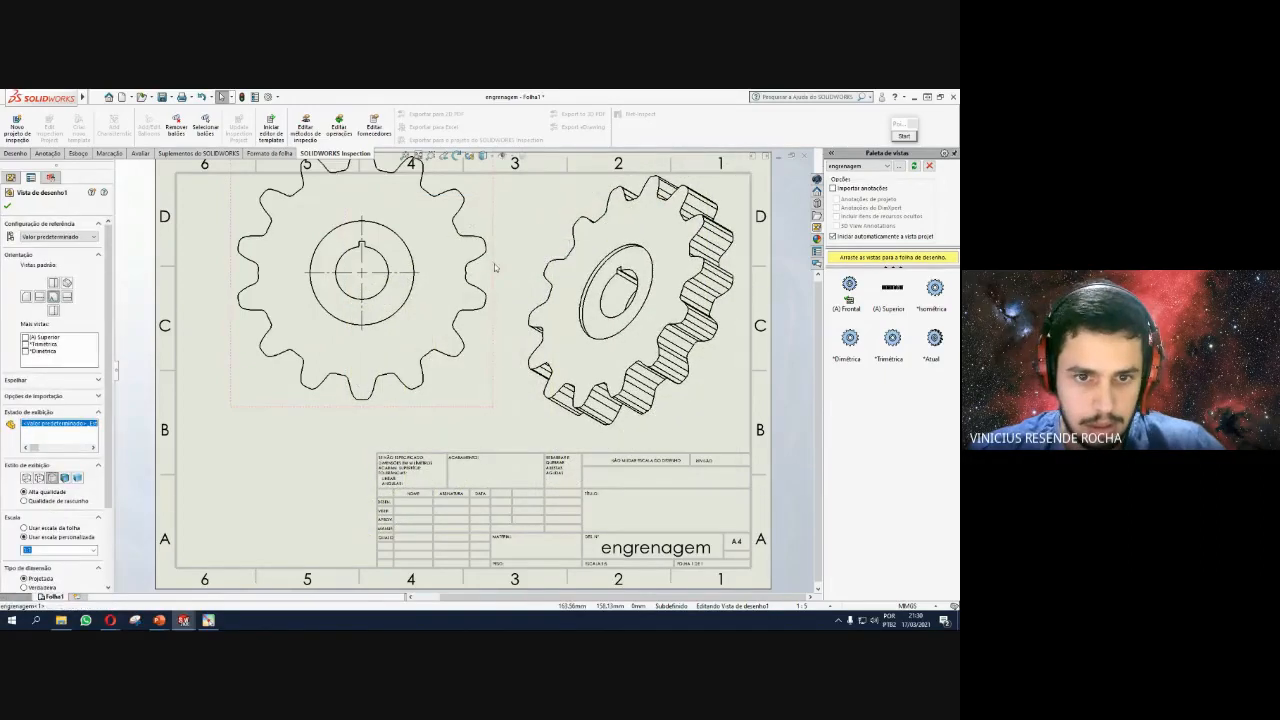
drag(496, 263, 470, 303)
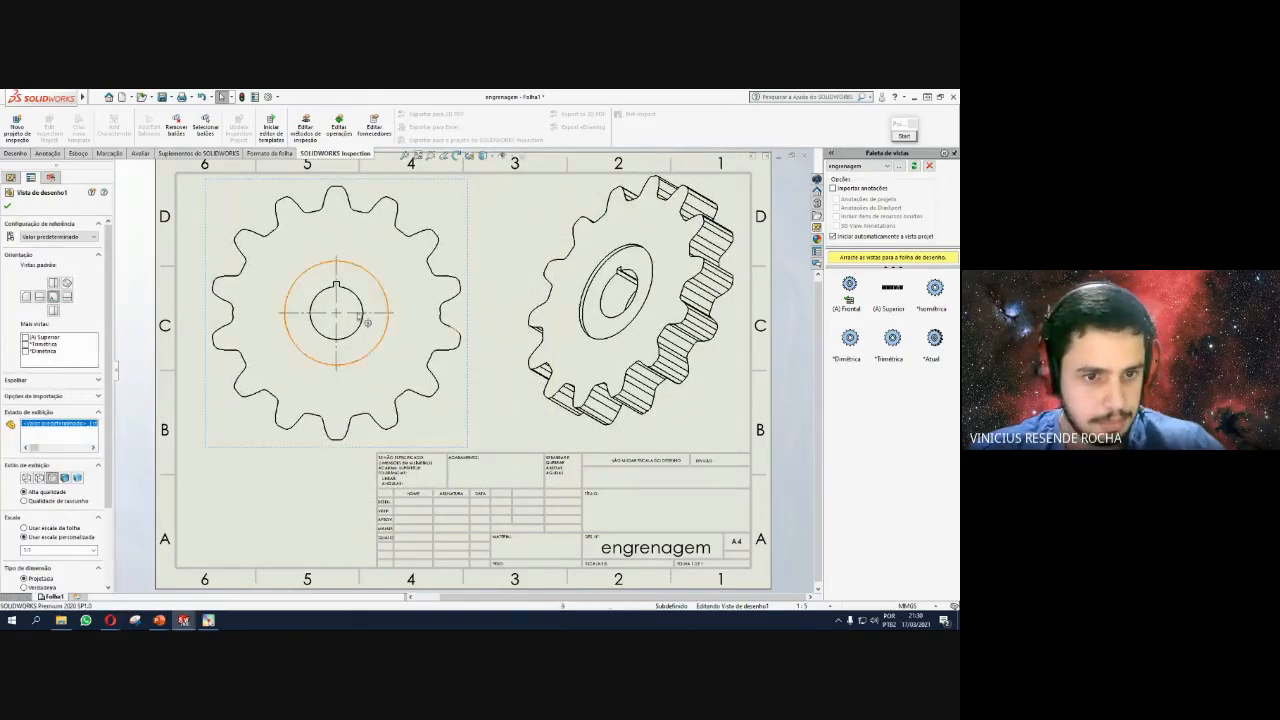
key(f)
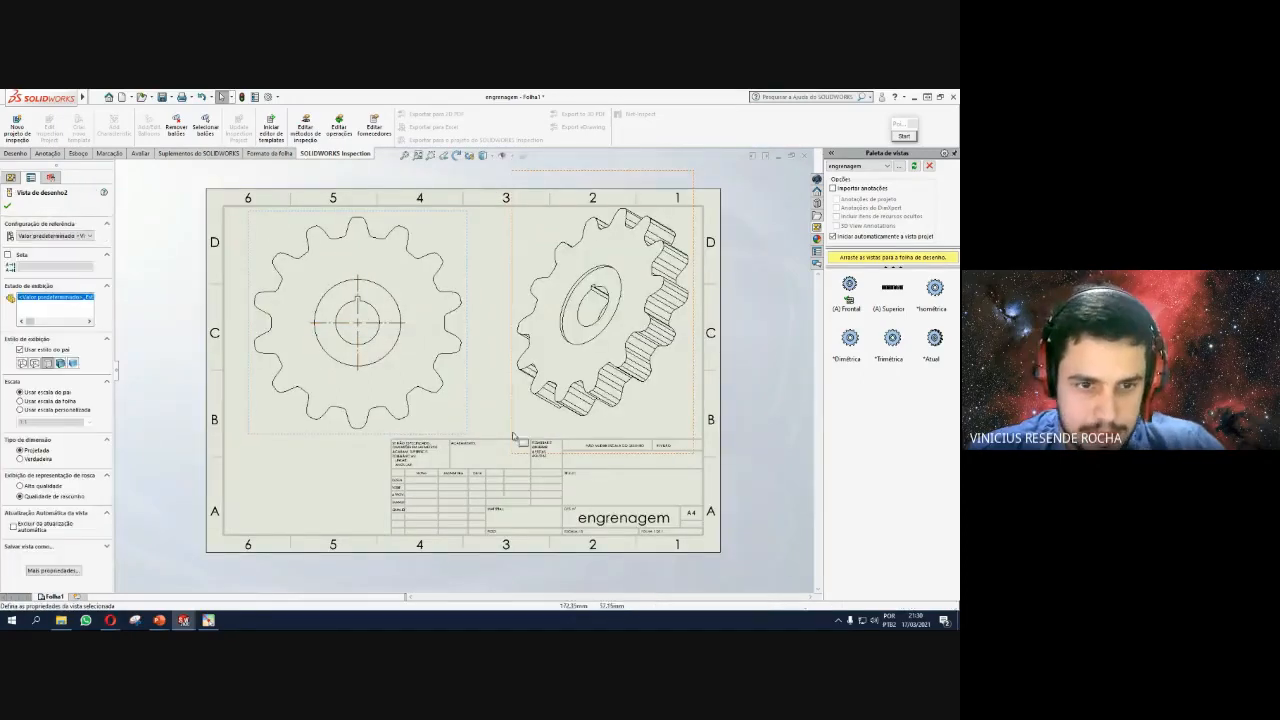
click(497, 250)
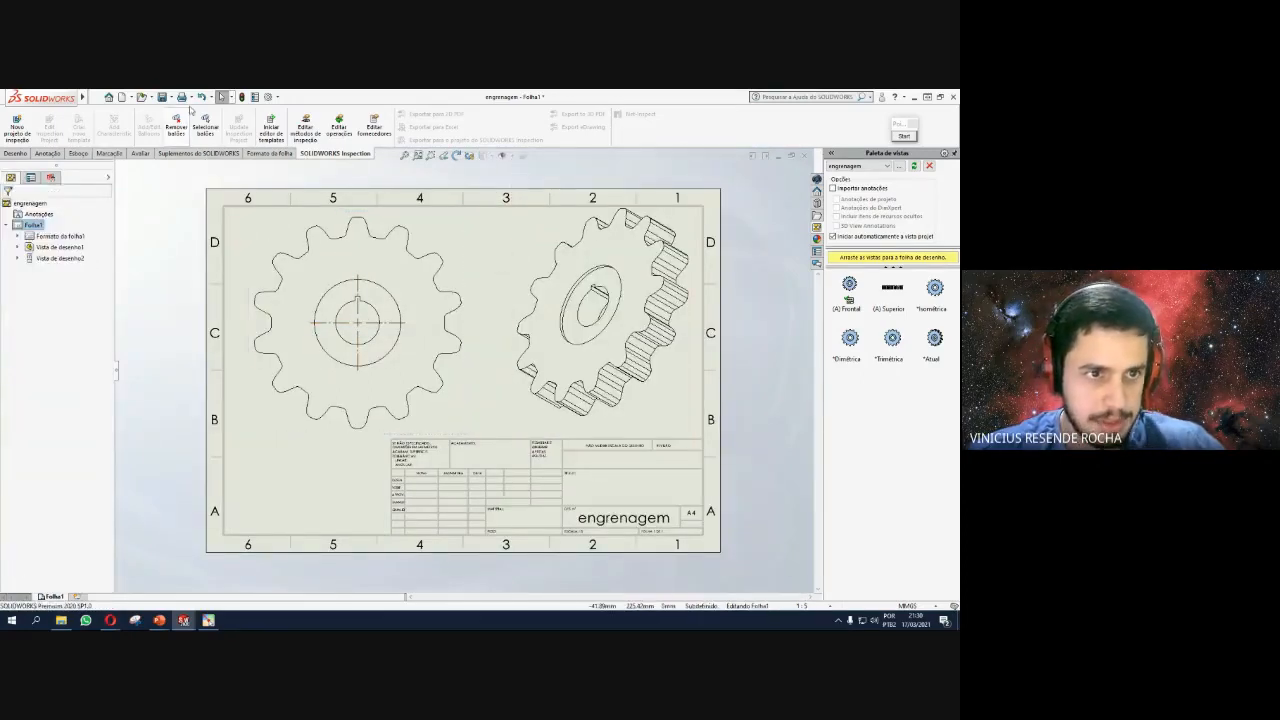
Save the drawing as engrenagem in Adobe Portable Document Format (*.pdf), updating its views first.
click(170, 97)
click(180, 122)
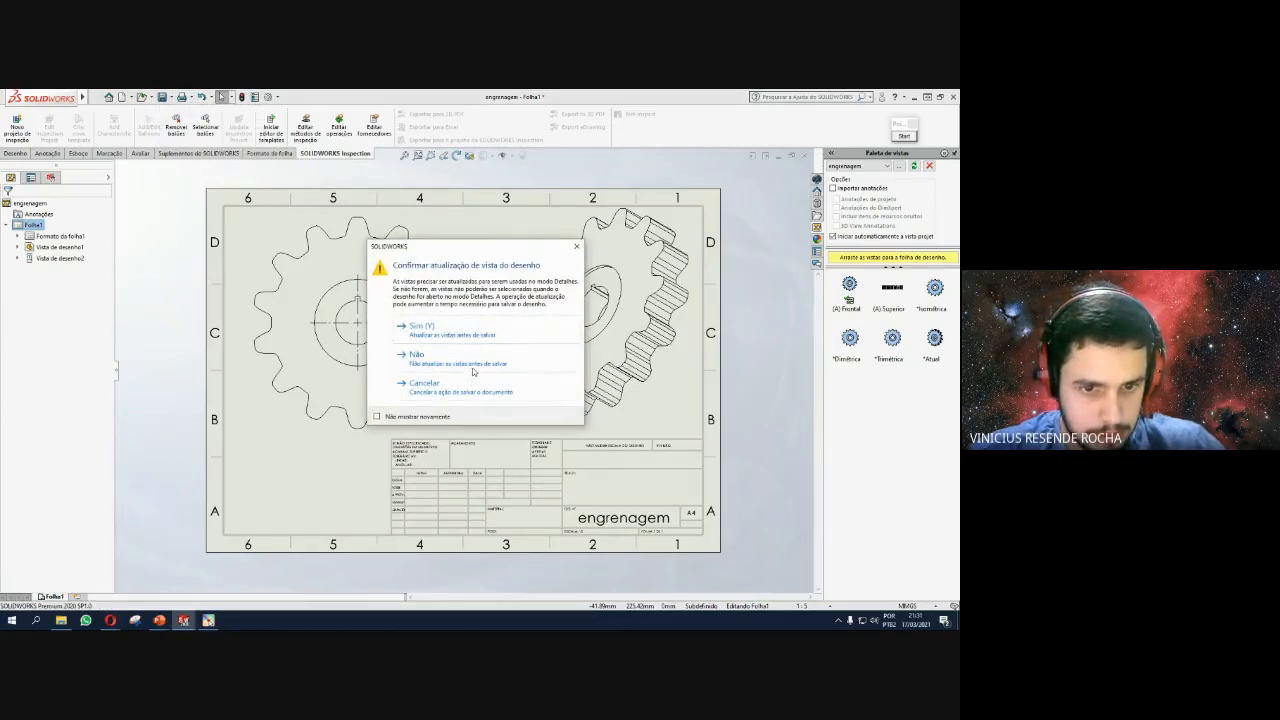
click(464, 332)
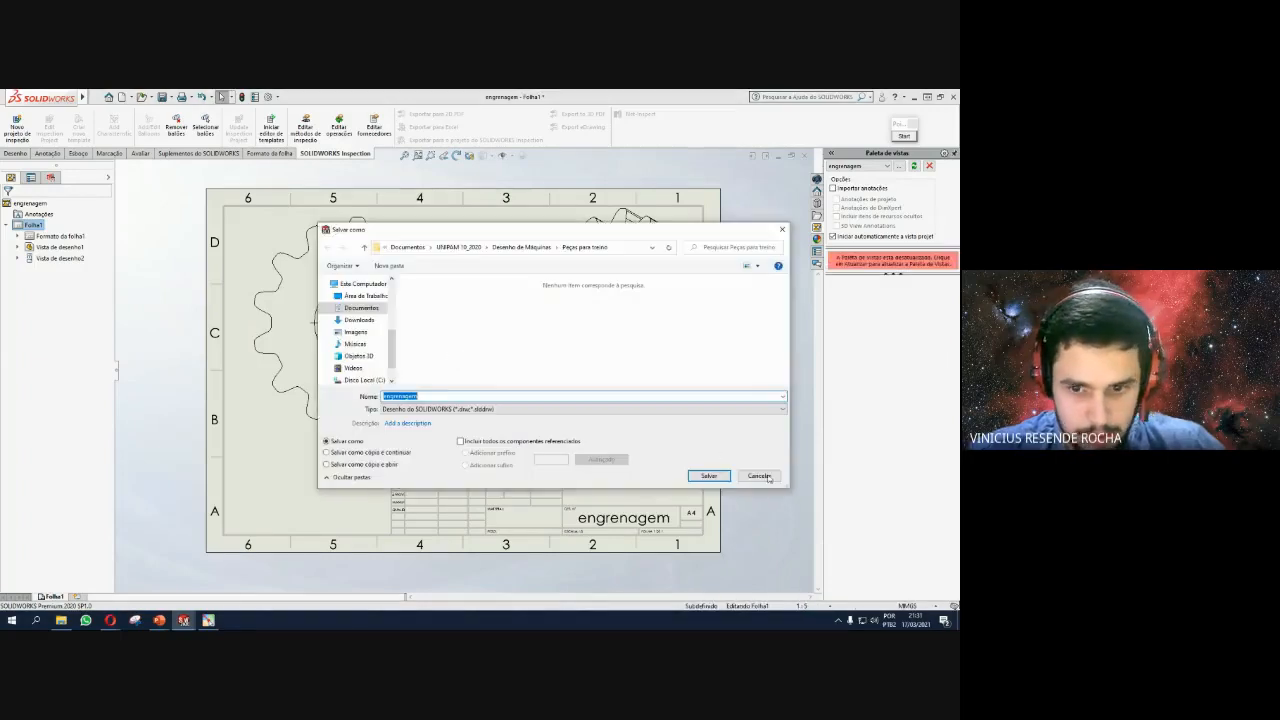
click(759, 475)
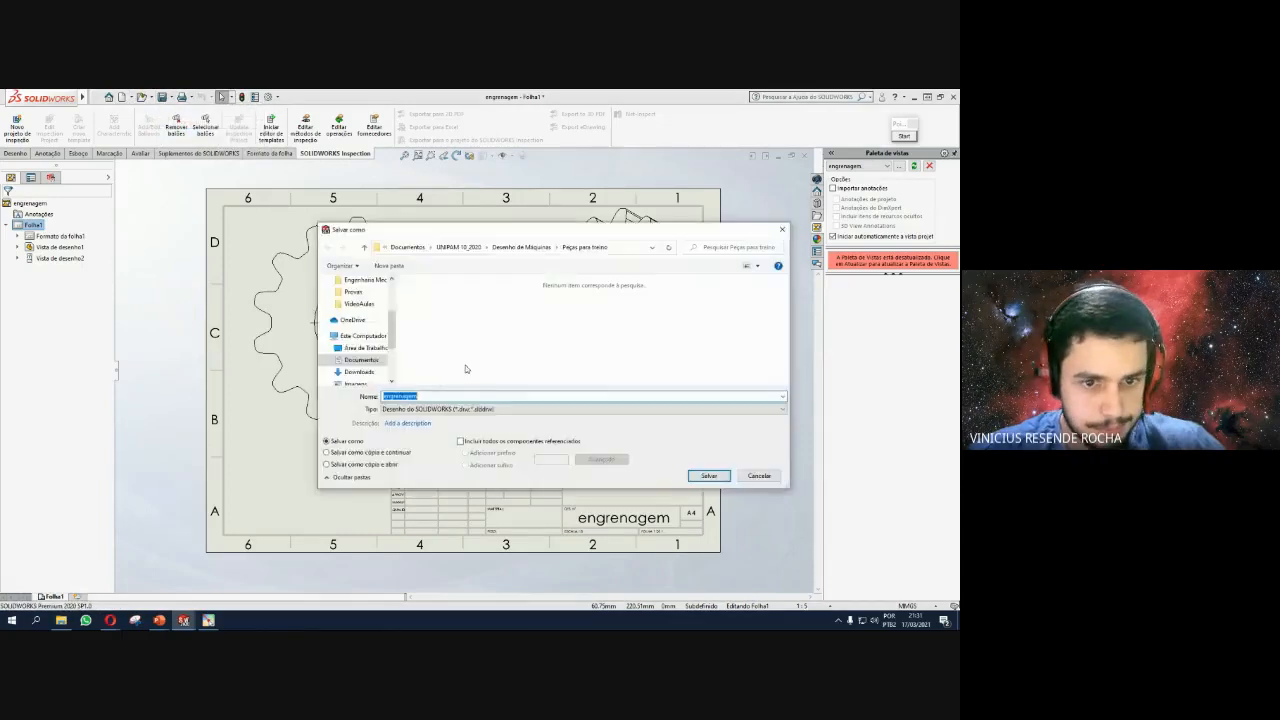
click(450, 409)
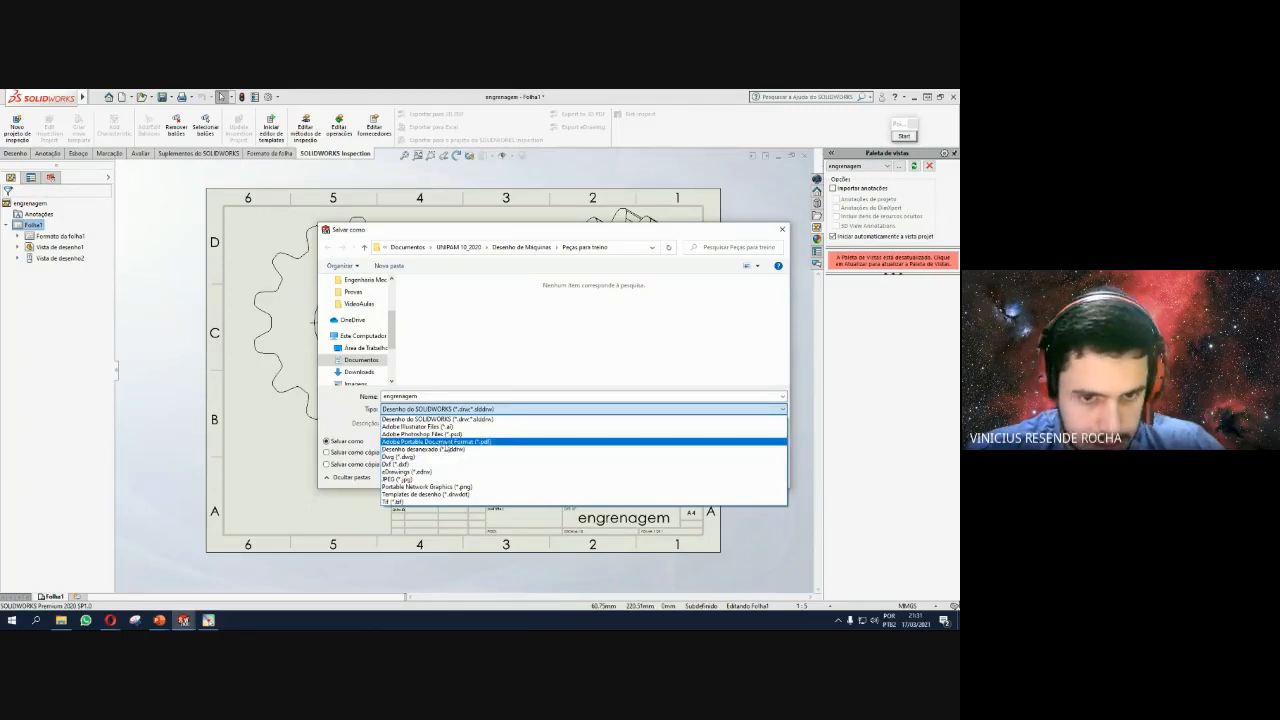
click(447, 441)
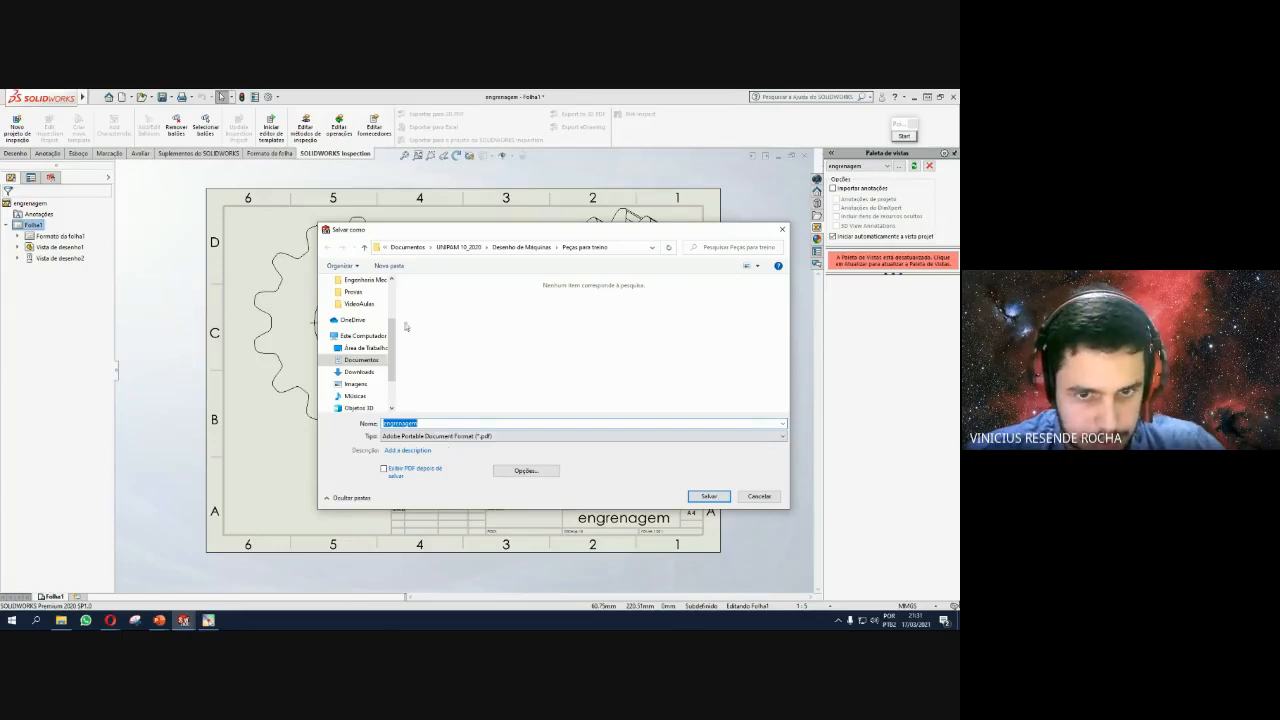
click(706, 494)
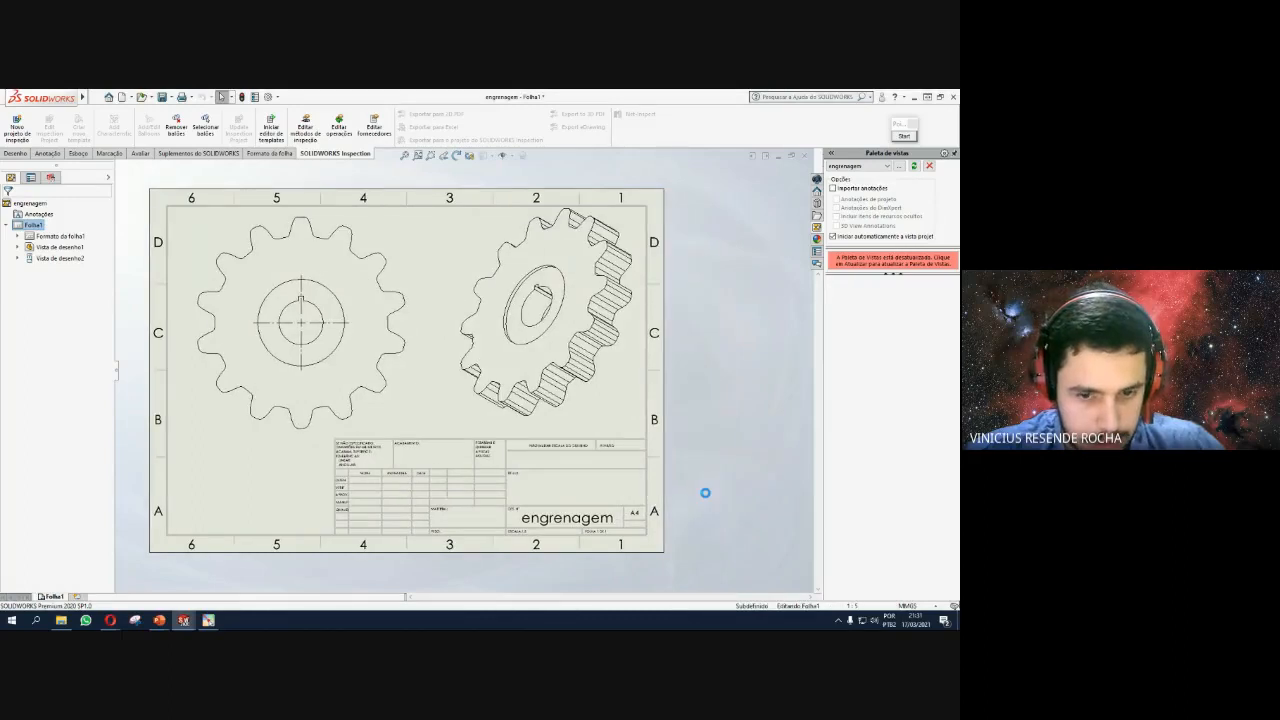
In File Explorer, browse to Desenho de Máquinas > Peças para treino and open engrenagem.pdf.
click(61, 620)
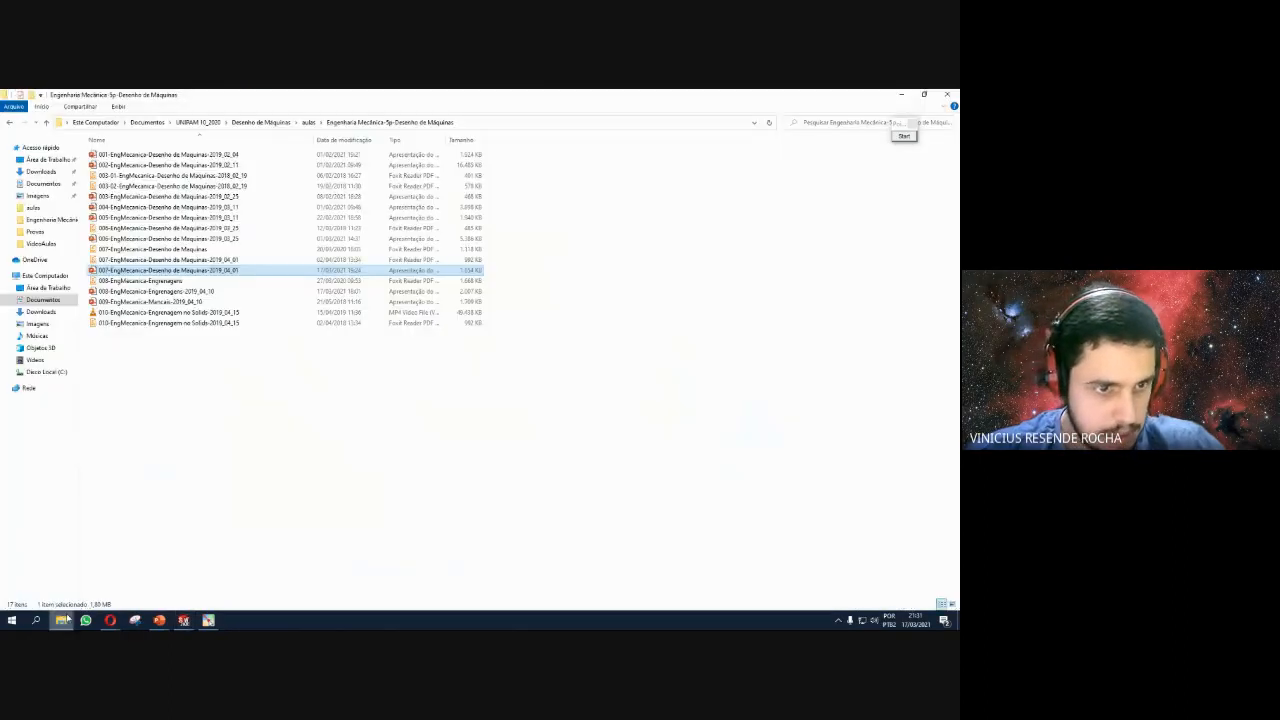
click(309, 122)
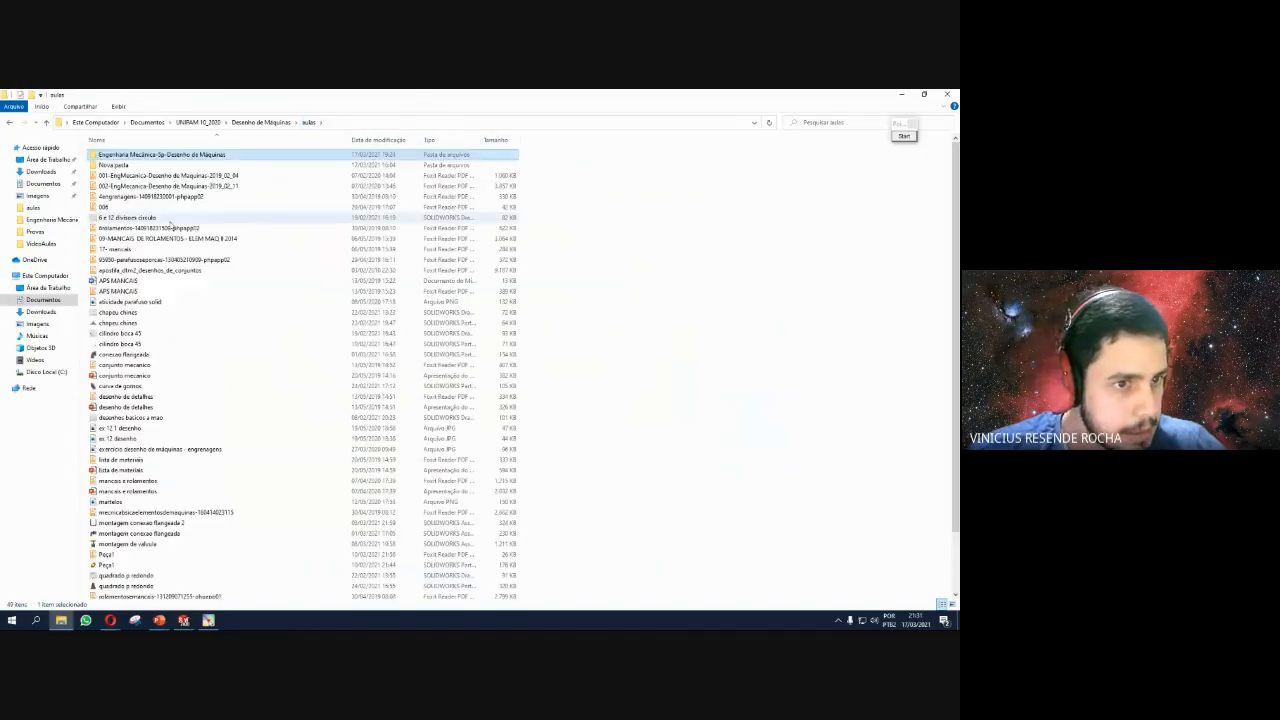
click(265, 122)
double_click(121, 207)
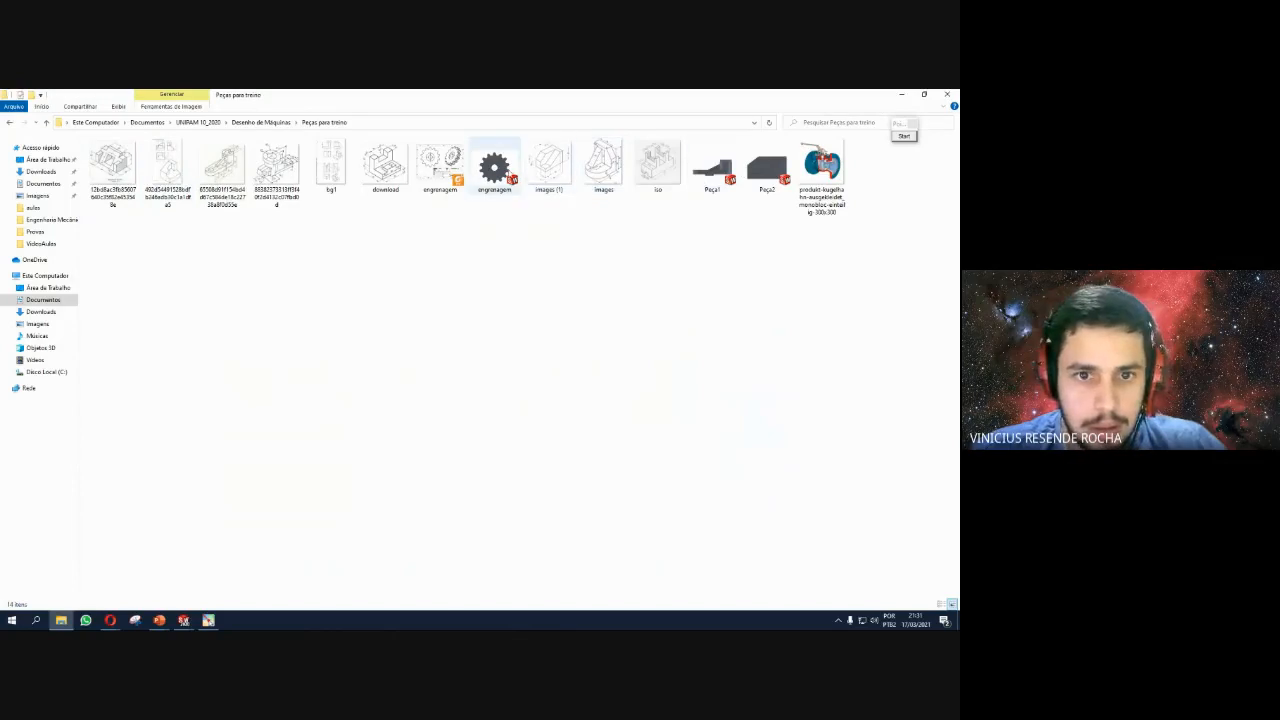
click(440, 165)
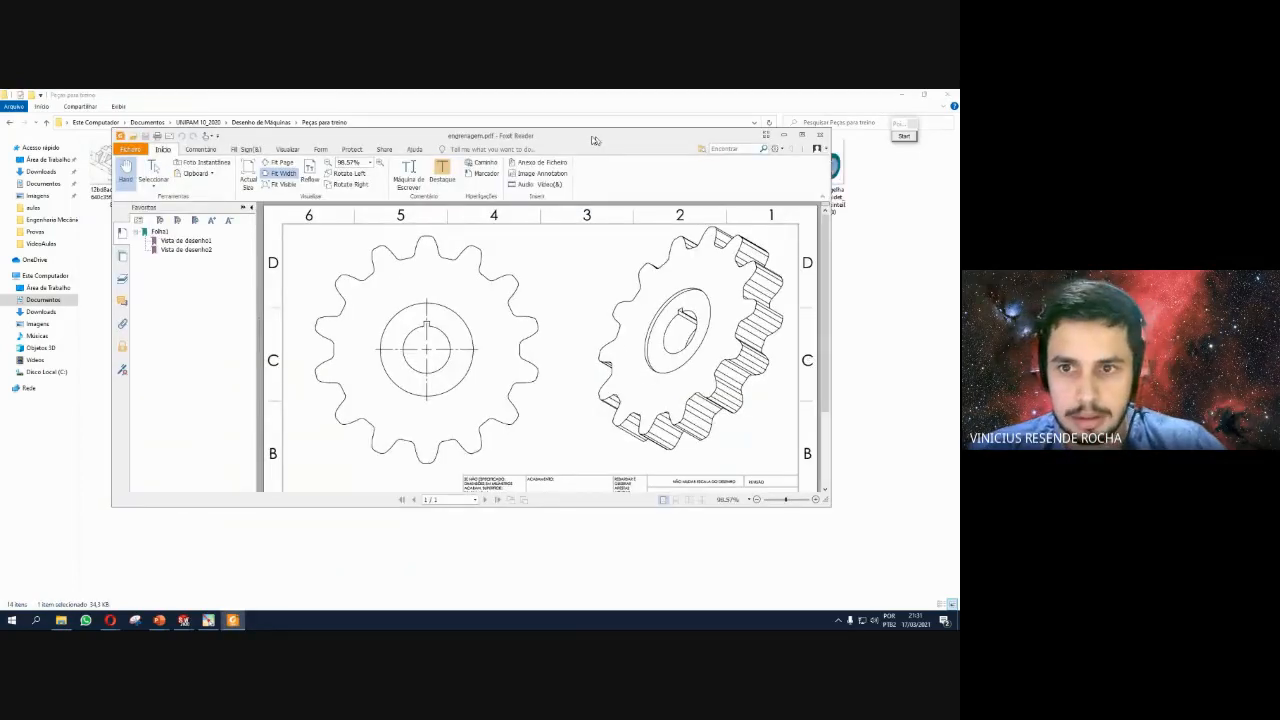
Maximize Foxit Reader and fit the whole drawing page in view.
drag(594, 140, 572, 164)
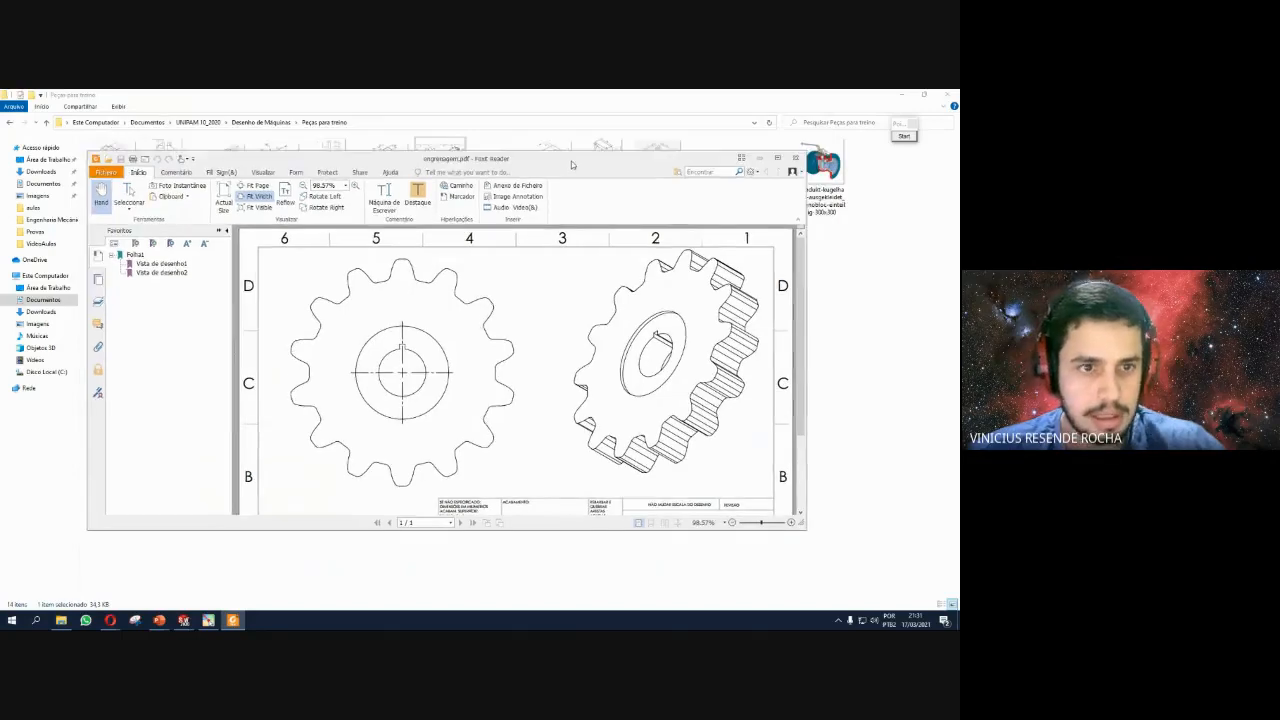
double_click(572, 164)
click(168, 123)
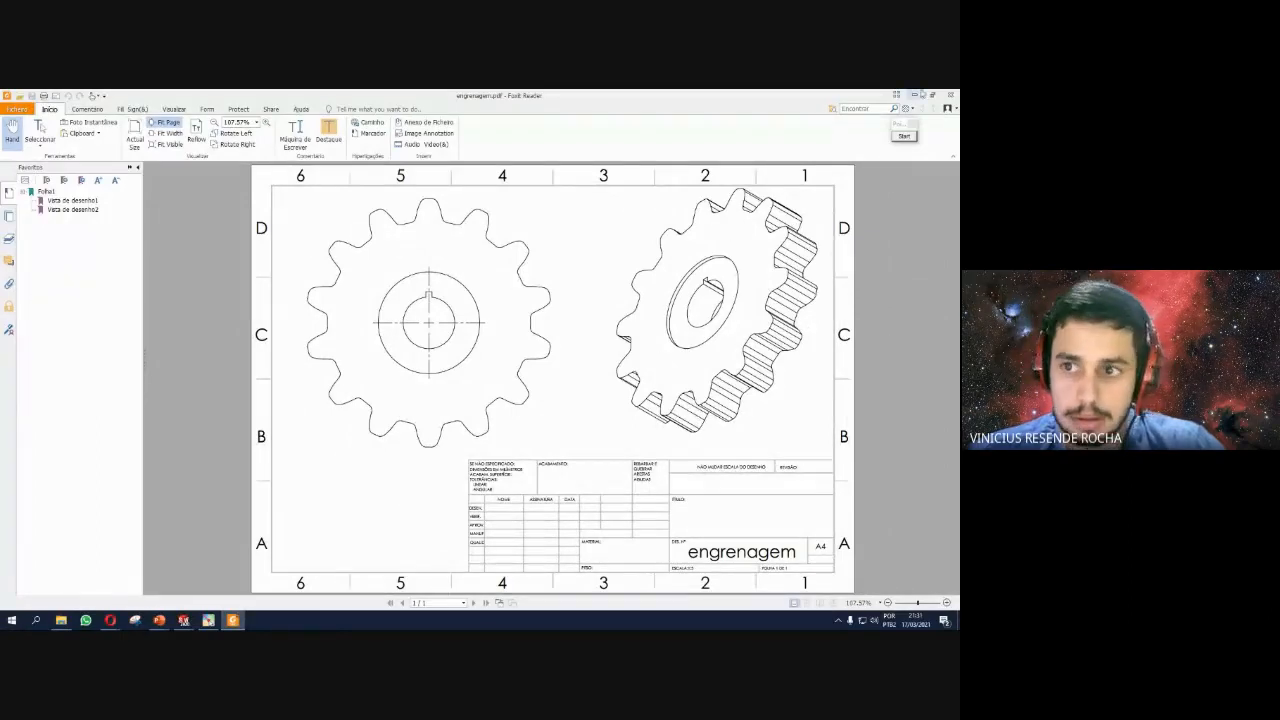
Close Foxit Reader and bring the SOLIDWORKS engrenagem part window back to the front.
click(947, 93)
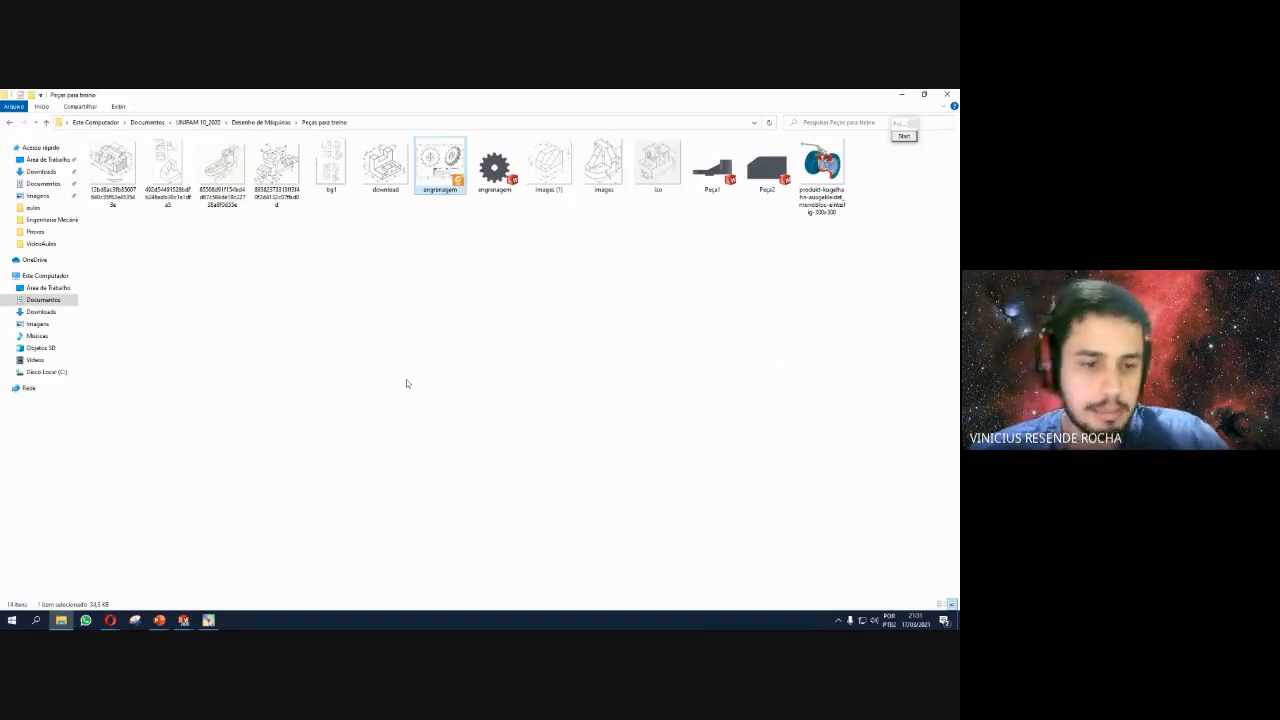
click(185, 621)
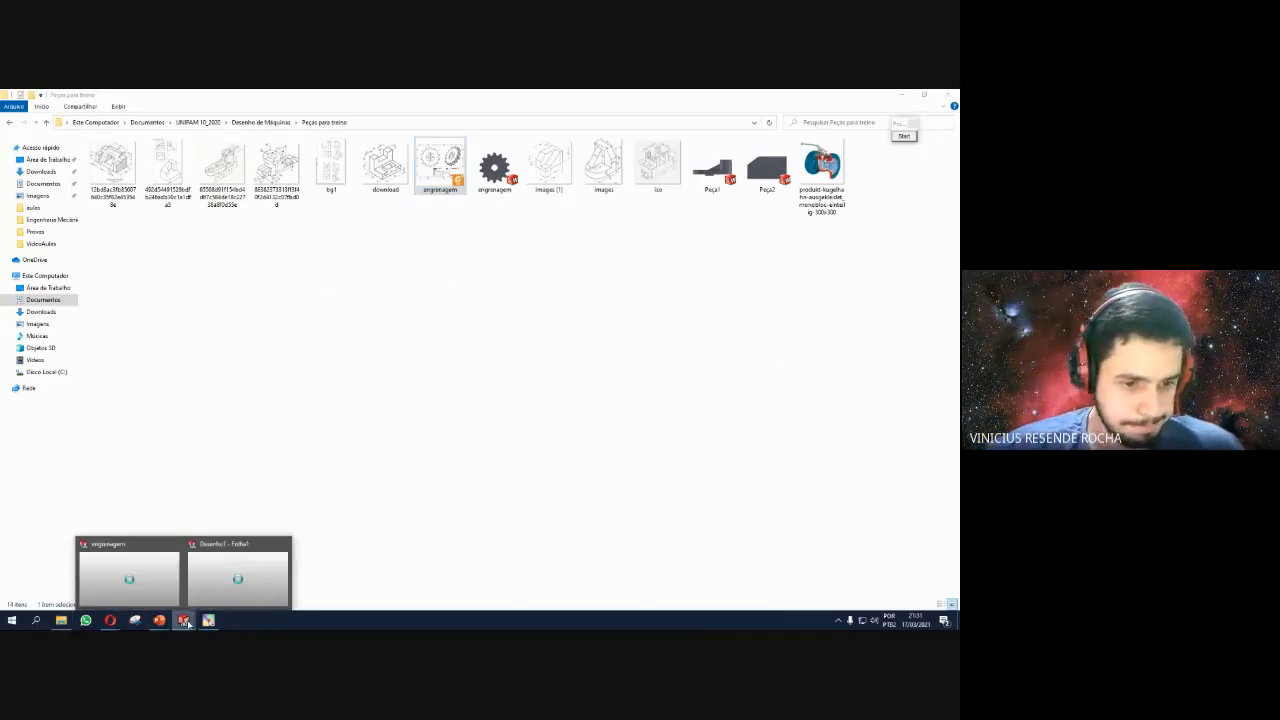
click(128, 575)
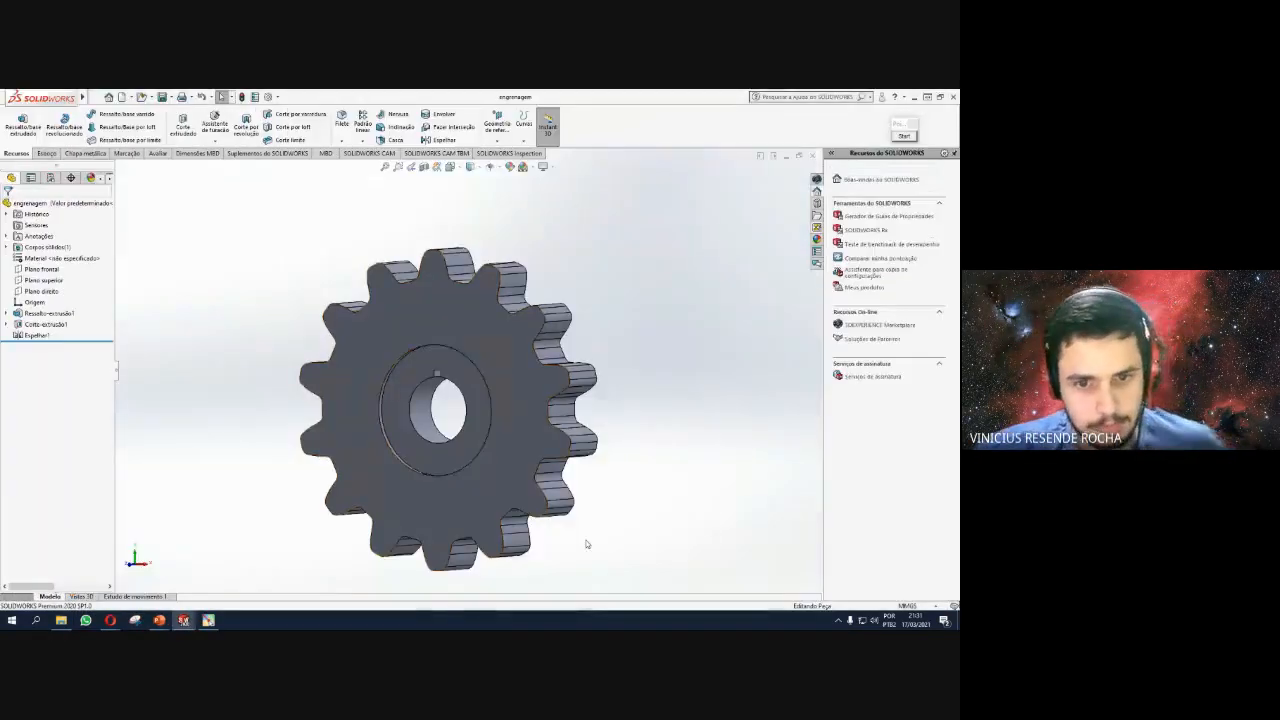